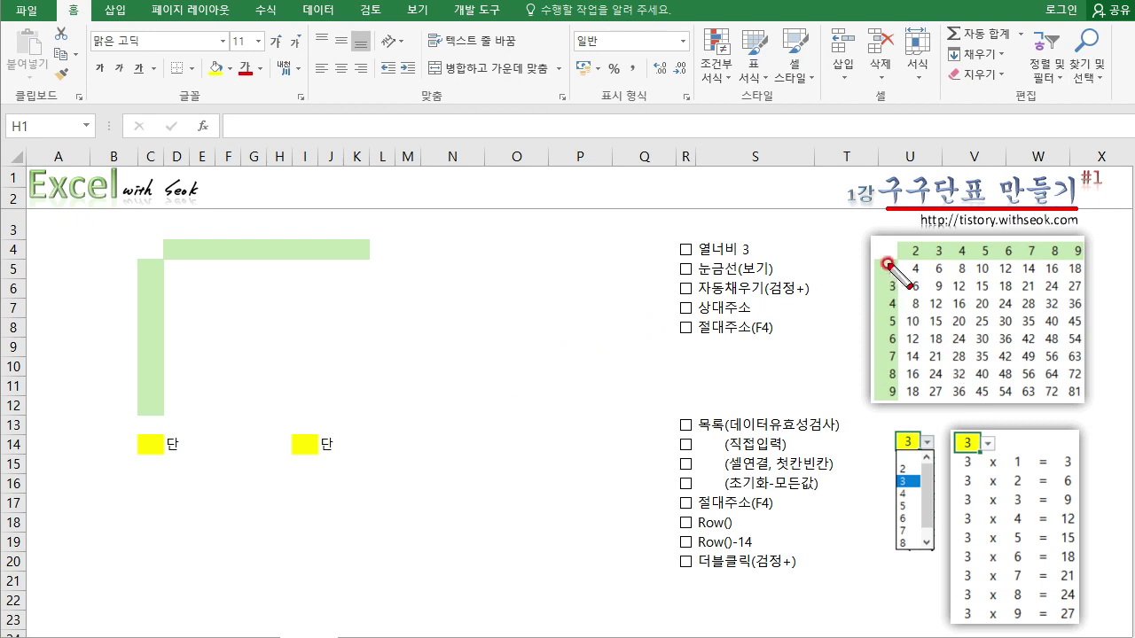
pyautogui.moveTo(866, 232); pyautogui.dragTo(892, 223)
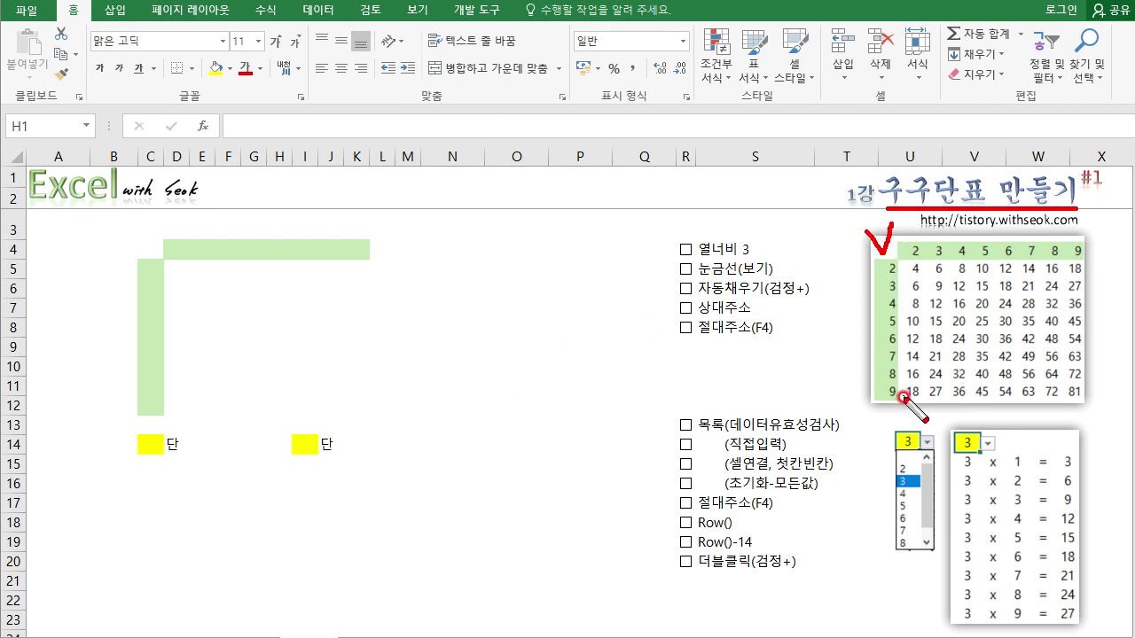
pyautogui.moveTo(906, 259); pyautogui.dragTo(1078, 258)
pyautogui.moveTo(897, 263); pyautogui.dragTo(898, 386)
pyautogui.moveTo(1011, 386)
pyautogui.mouseDown()
pyautogui.moveTo(971, 385)
pyautogui.moveTo(941, 273)
pyautogui.moveTo(1043, 346)
pyautogui.moveTo(1019, 390)
pyautogui.mouseUp()
pyautogui.press('e')
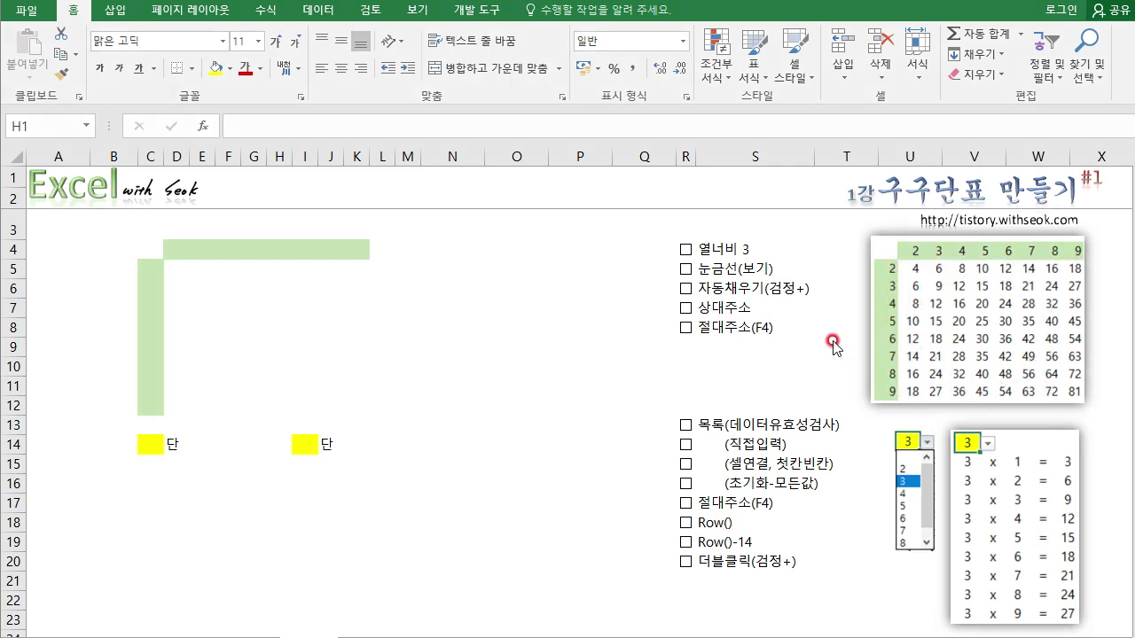
pyautogui.moveTo(788, 341)
pyautogui.mouseDown()
pyautogui.moveTo(666, 351)
pyautogui.moveTo(753, 248)
pyautogui.moveTo(792, 355)
pyautogui.mouseUp()
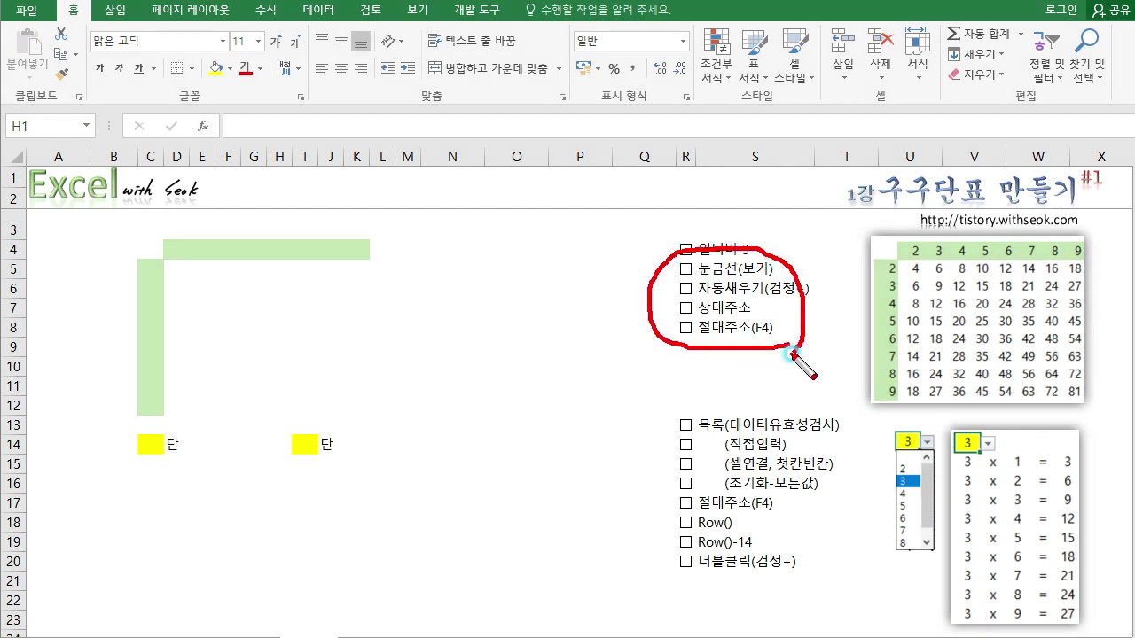
pyautogui.press('Escape')
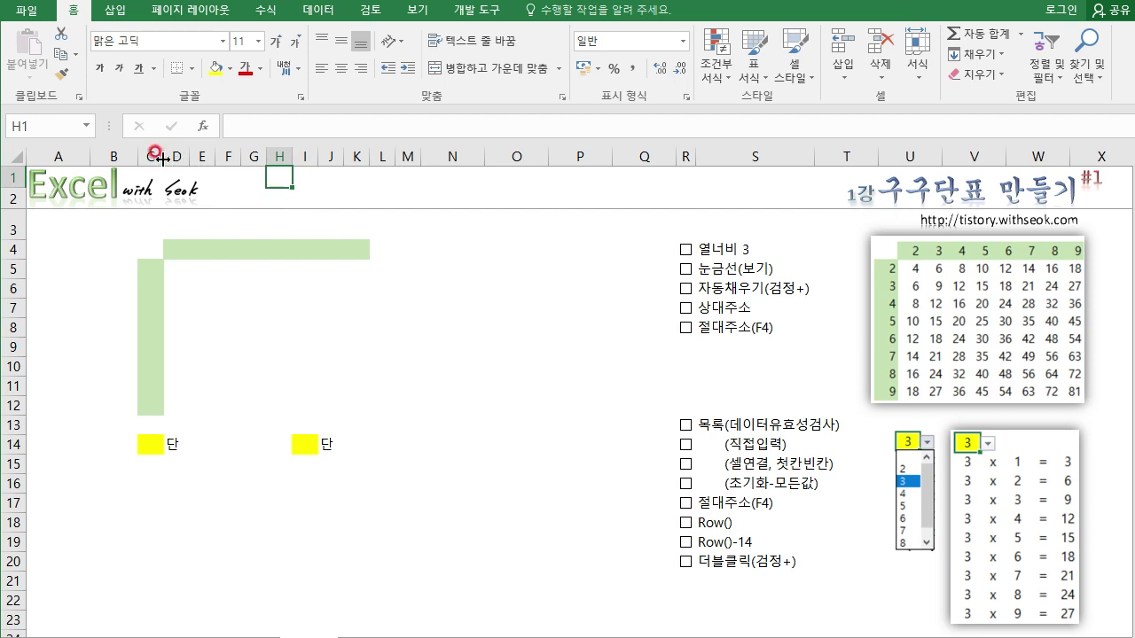
# Step: Set the width of columns C through M to 3 and tick the 열너비 3 checklist item
pyautogui.moveTo(150, 157); pyautogui.dragTo(399, 151)
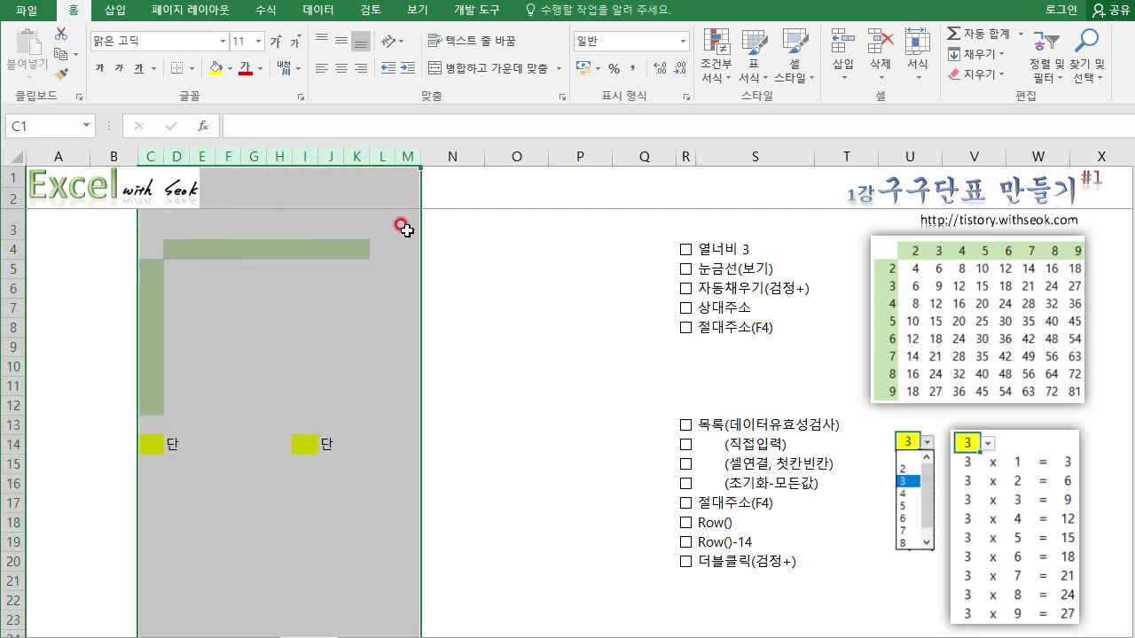
pyautogui.rightClick(407, 153)
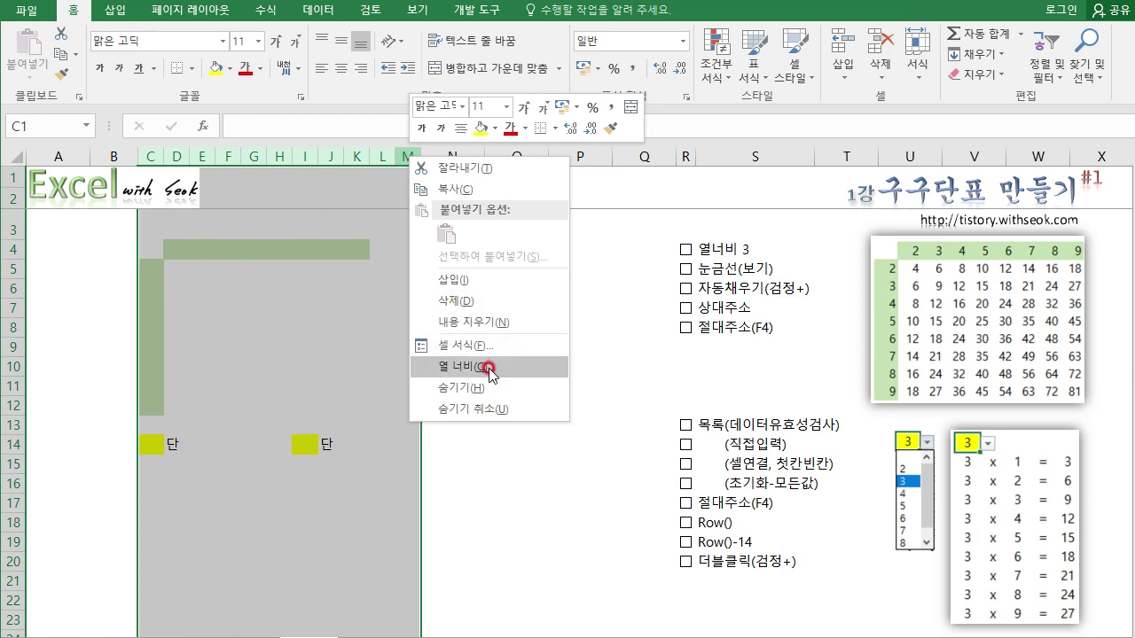
pyautogui.click(488, 367)
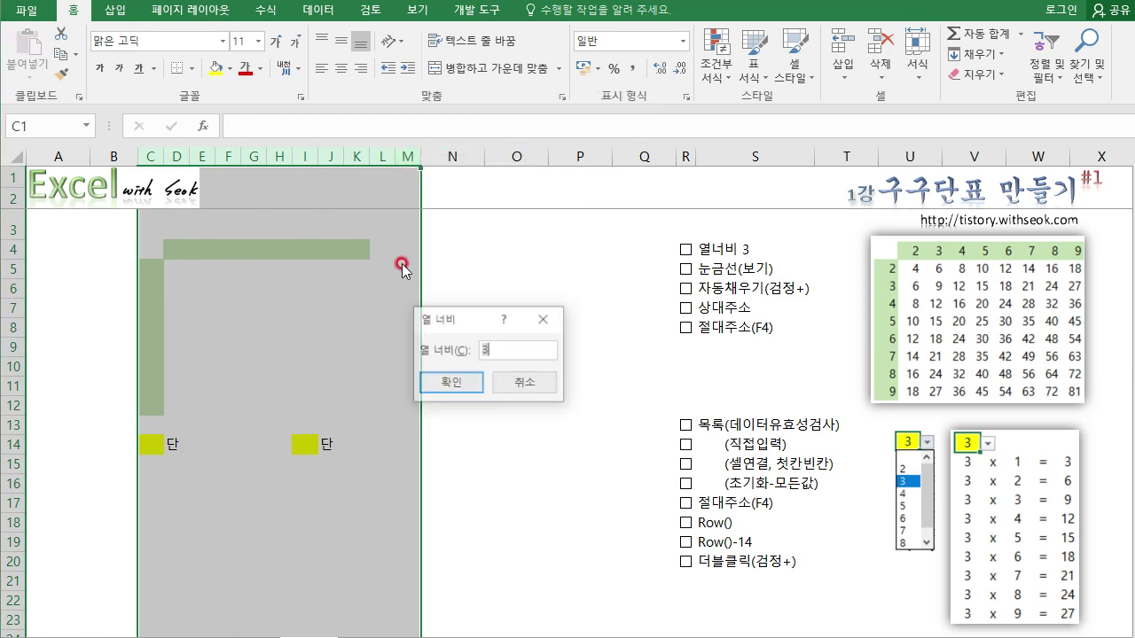
pyautogui.click(506, 345)
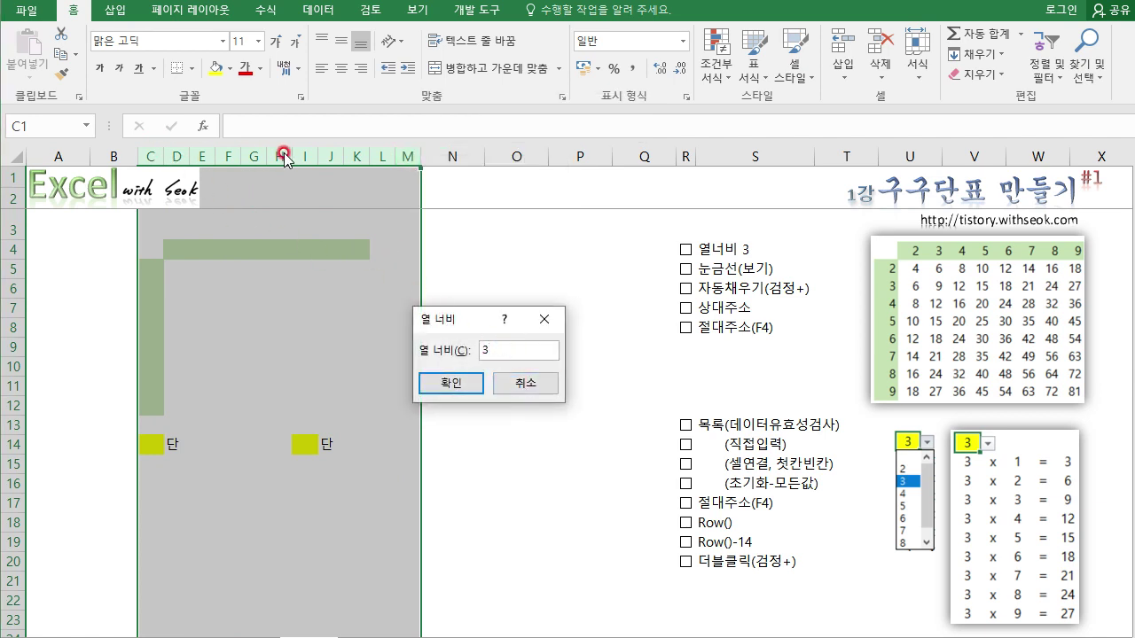
pyautogui.click(461, 384)
pyautogui.click(523, 310)
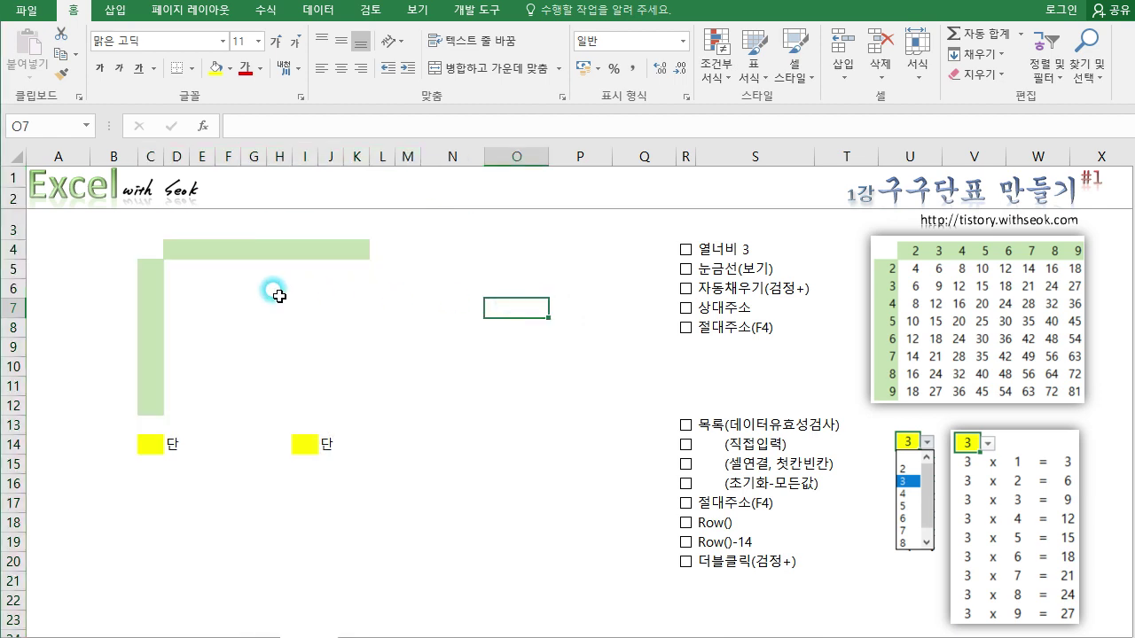
pyautogui.click(686, 249)
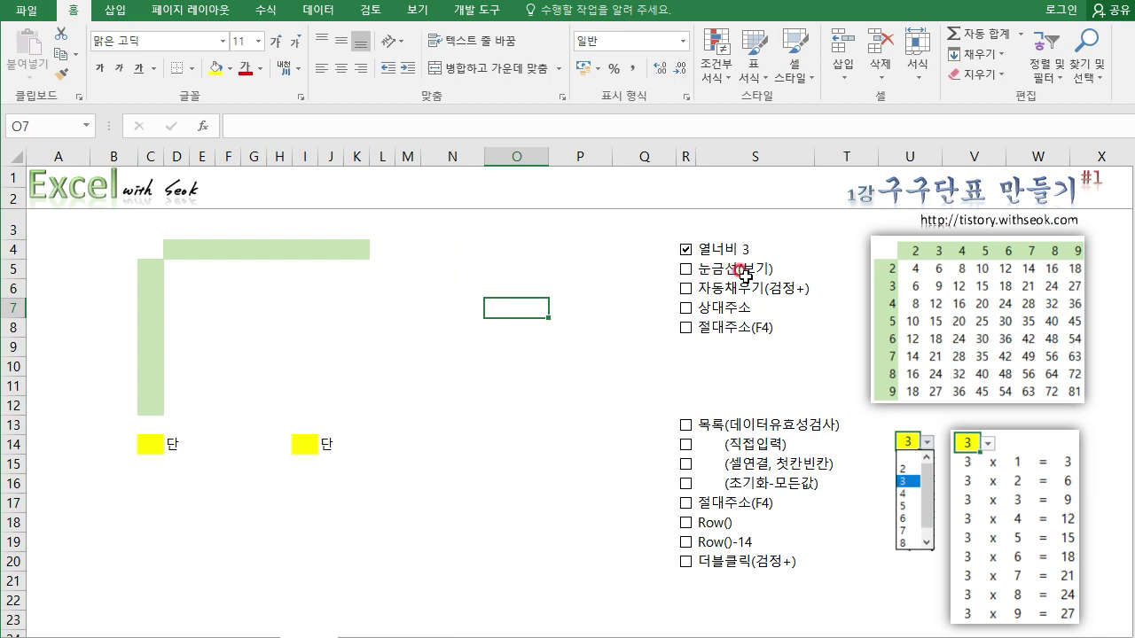
# Step: Show the sheet's gridlines, hide them again, and tick the 눈금선(보기) checklist item
pyautogui.click(418, 12)
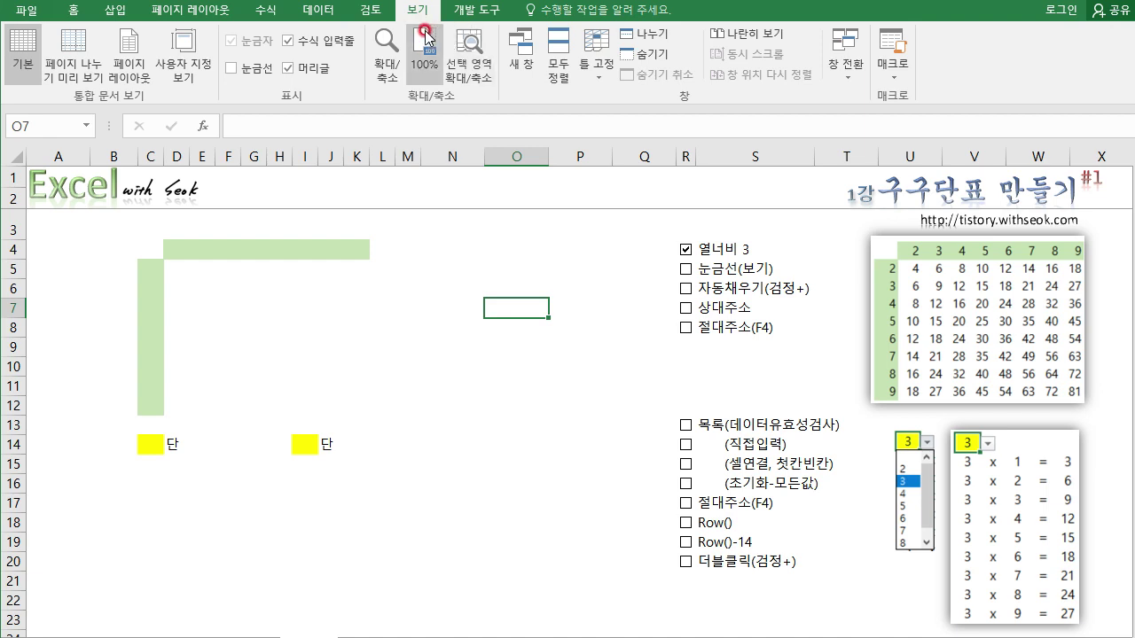
pyautogui.moveTo(403, 26); pyautogui.dragTo(434, 26)
pyautogui.moveTo(223, 77); pyautogui.dragTo(272, 76)
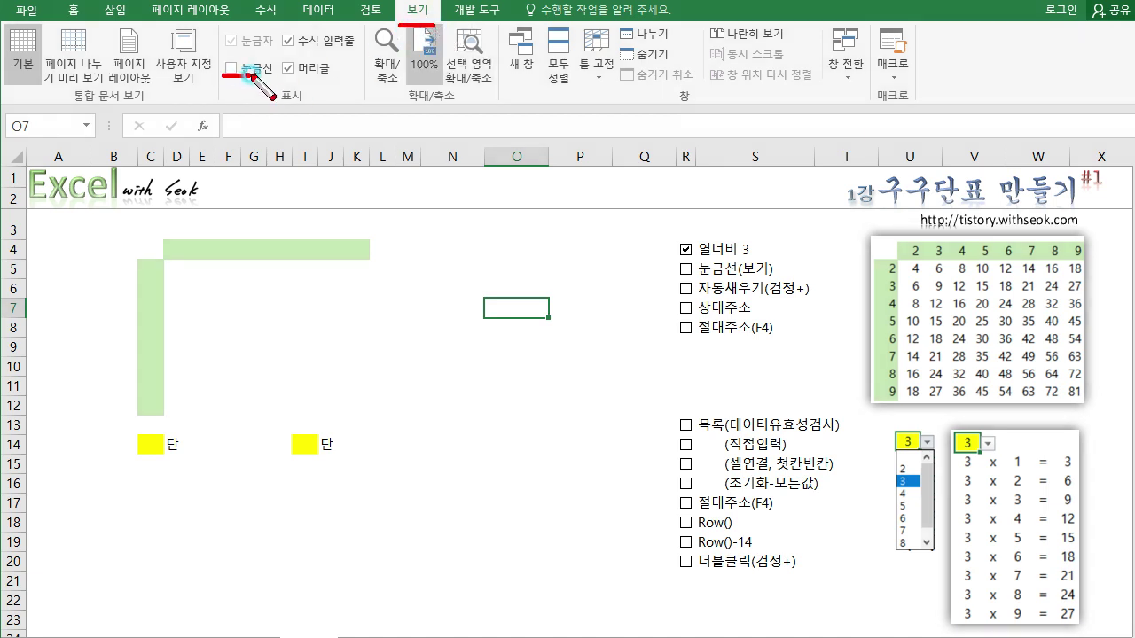
pyautogui.press('Escape')
pyautogui.click(231, 68)
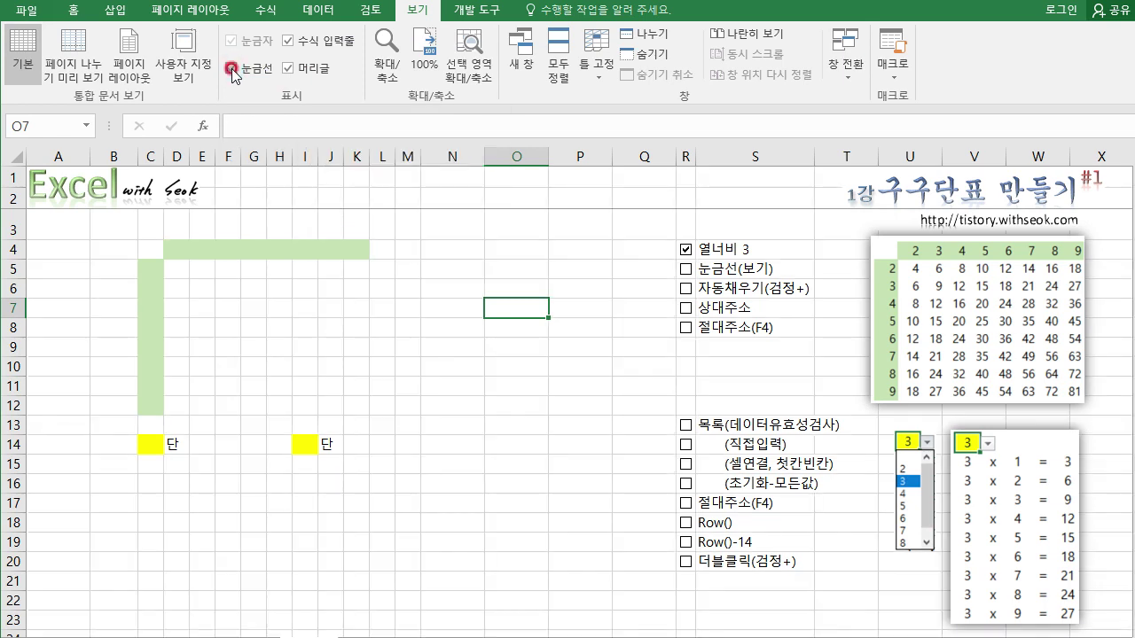
pyautogui.click(232, 69)
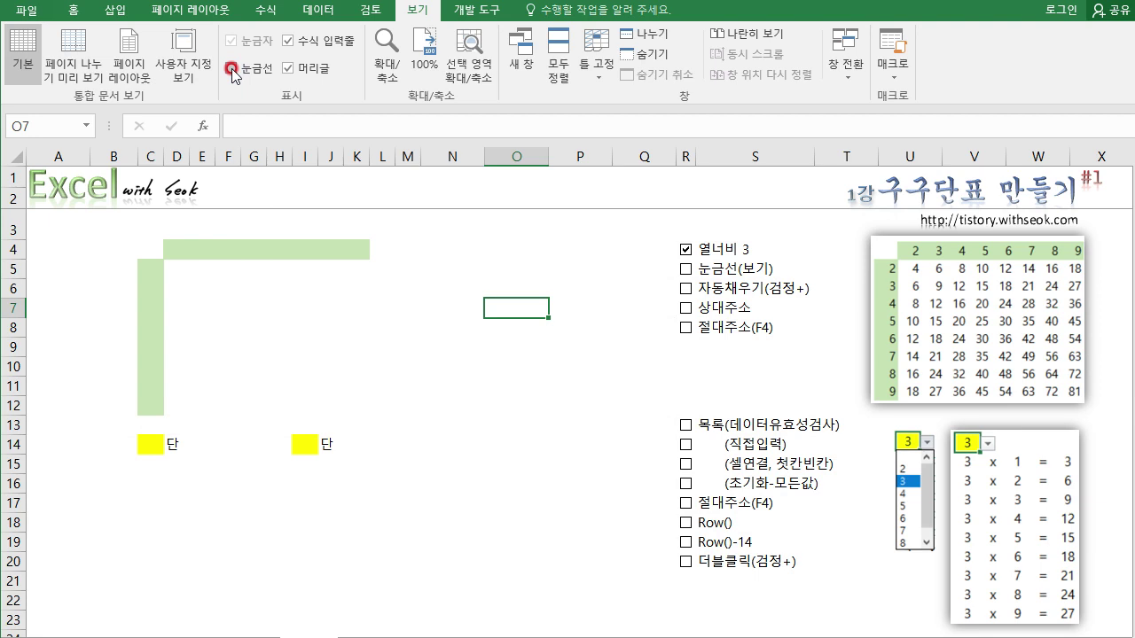
pyautogui.click(684, 269)
pyautogui.click(576, 326)
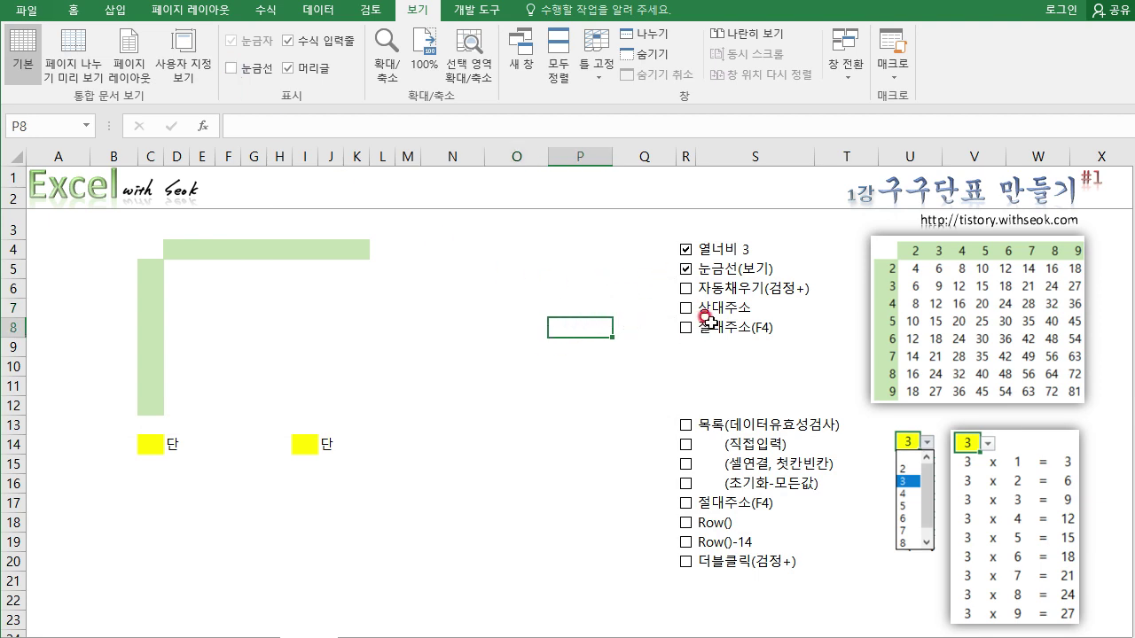
# Step: Try autofilling the weekdays down N4:N10 from 월 and 화, and clear the test range
pyautogui.moveTo(701, 298); pyautogui.dragTo(799, 300)
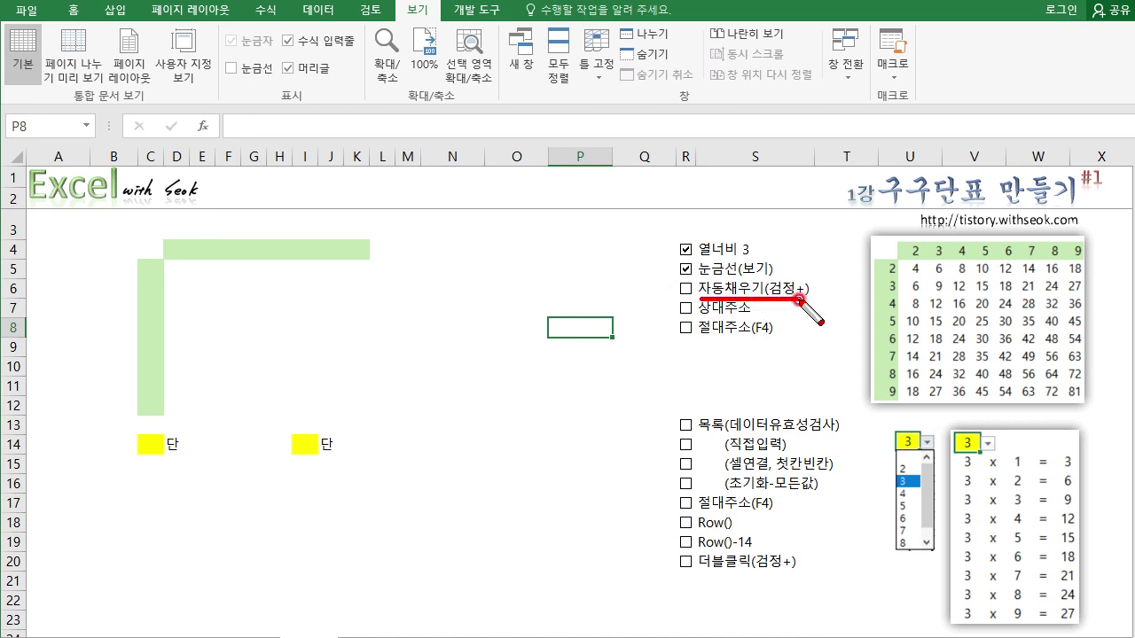
pyautogui.click(410, 306)
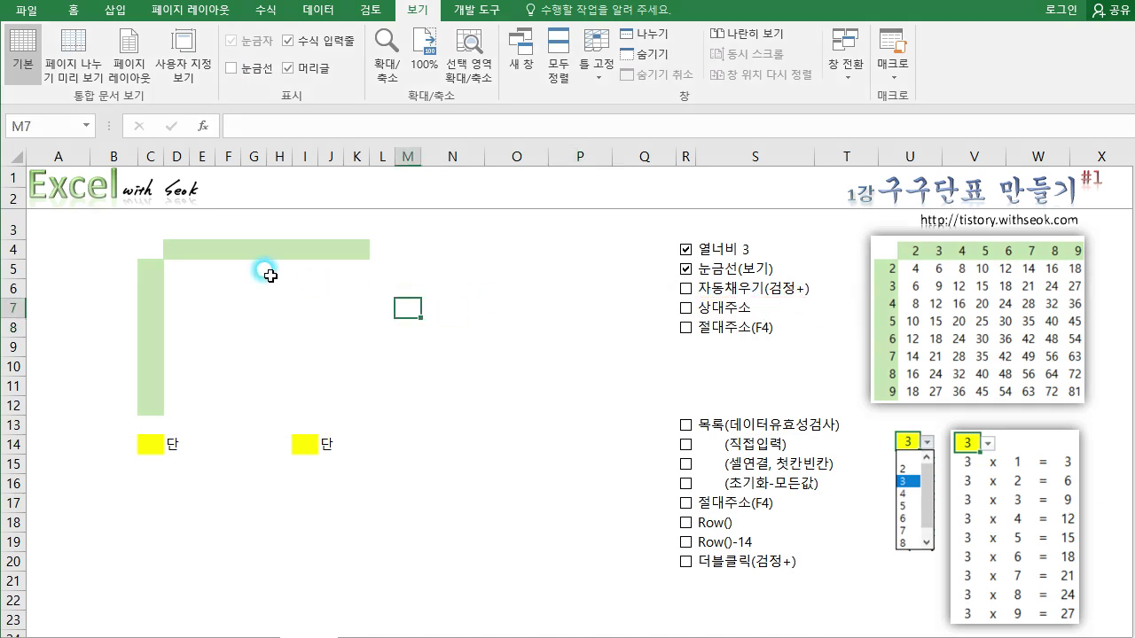
pyautogui.click(469, 255)
pyautogui.click(469, 256)
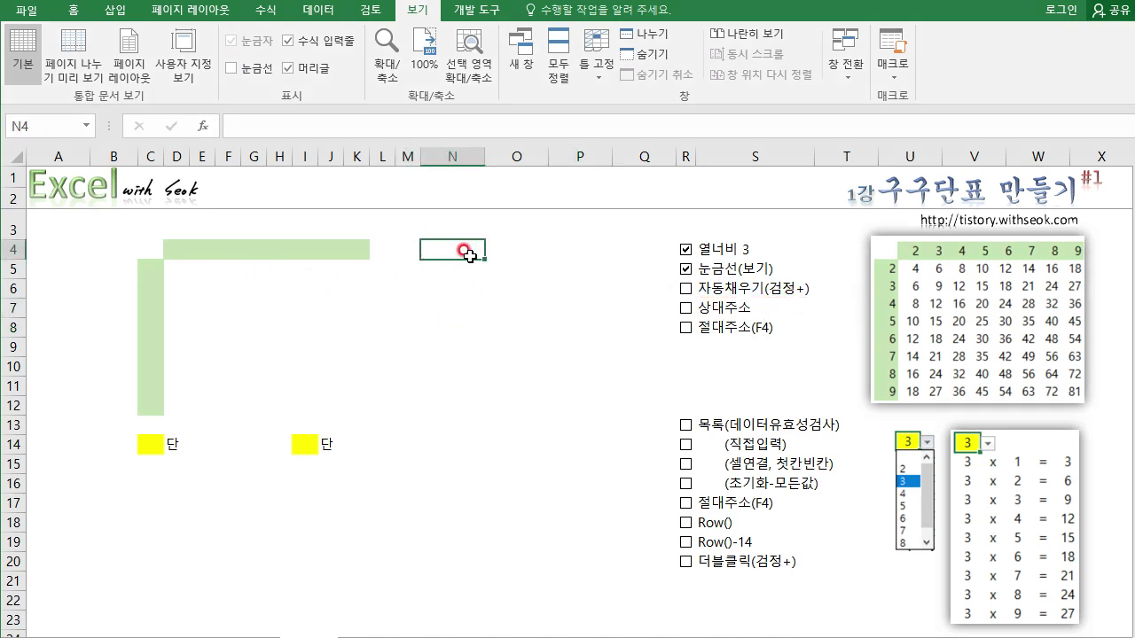
pyautogui.write('워')
pyautogui.press('Return')
pyautogui.write('화')
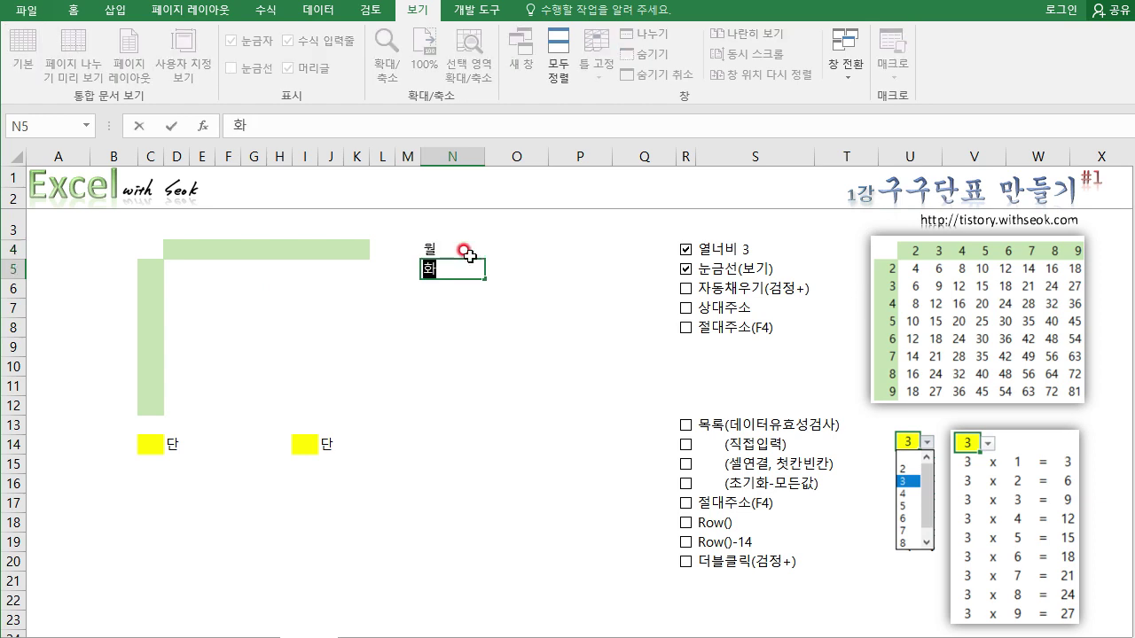
pyautogui.press('Return')
pyautogui.moveTo(462, 252); pyautogui.dragTo(486, 376)
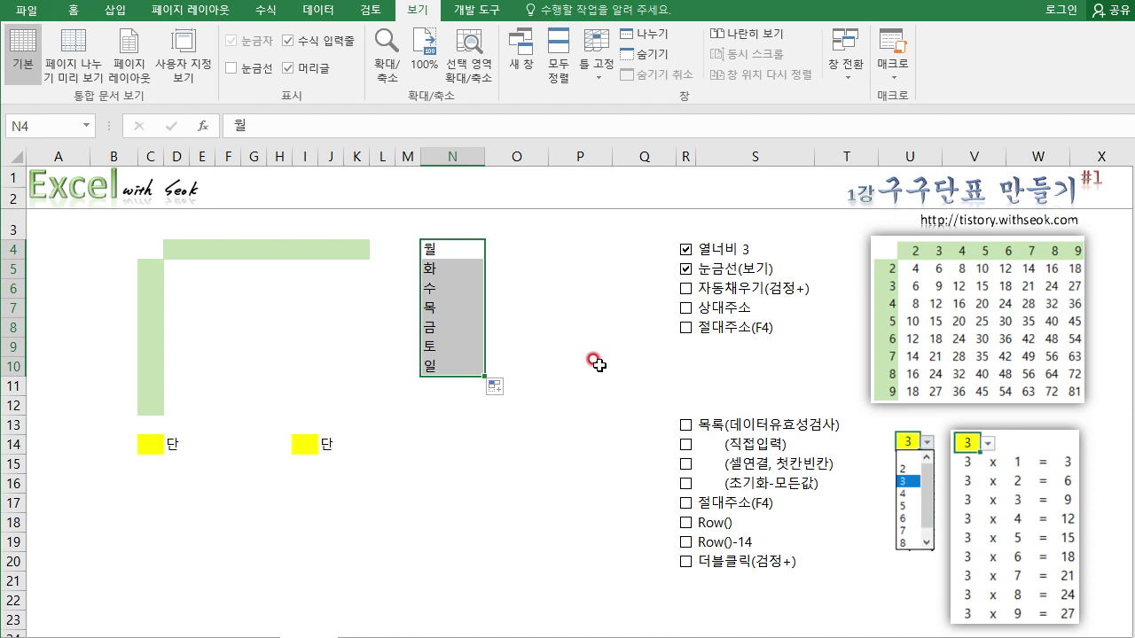
pyautogui.press('Delete')
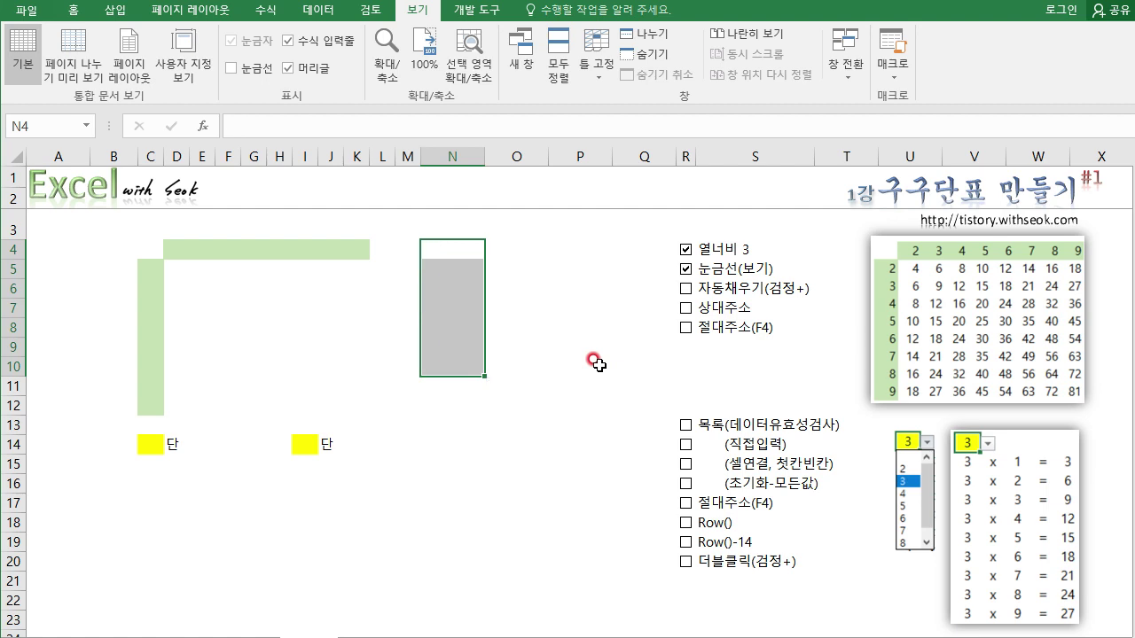
pyautogui.click(545, 344)
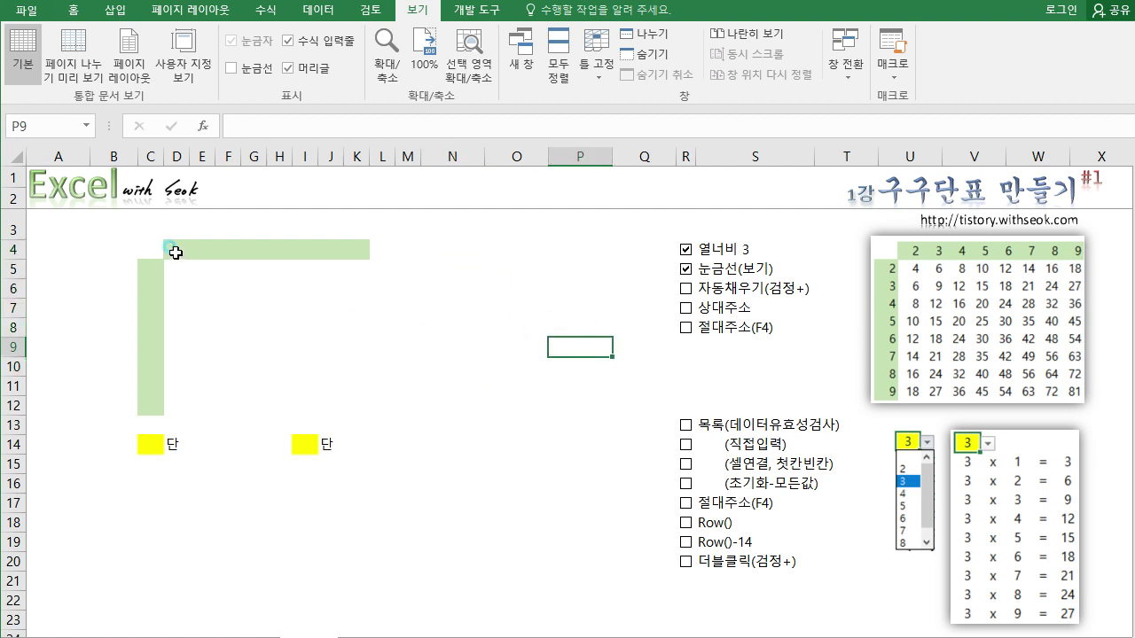
# Step: Enter 2 in D4 and 3 in E4 to start the green header row
pyautogui.click(176, 249)
pyautogui.write('2')
pyautogui.press('Tab')
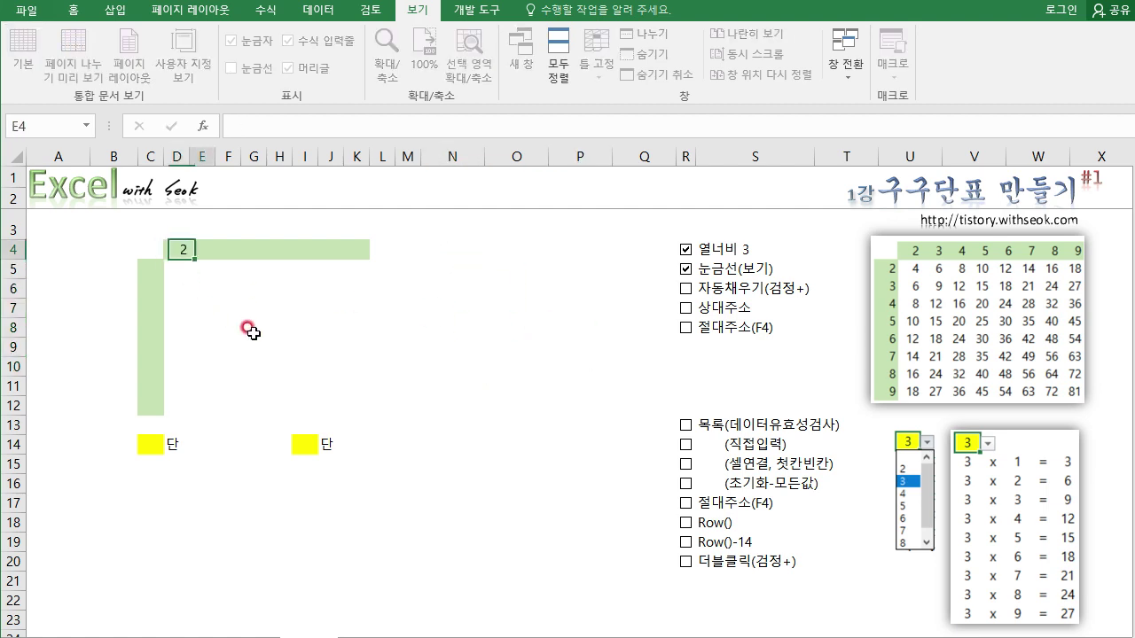
pyautogui.write('3')
pyautogui.press('Tab')
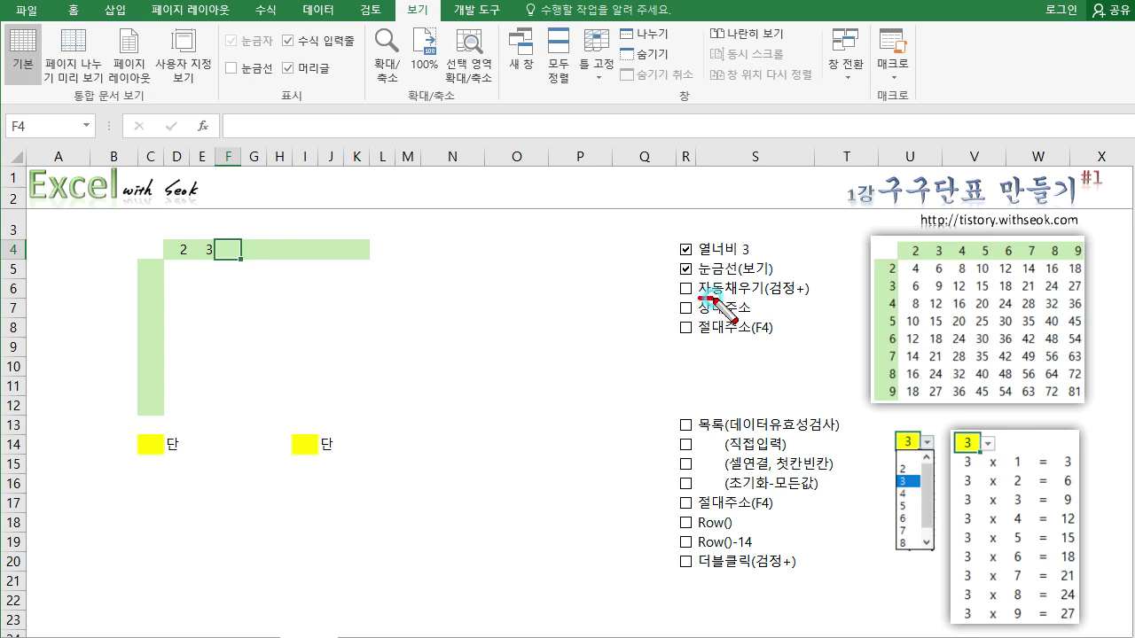
# Step: Autofill the header series from D4:E4 across to K4 and tick the 자동채우기(검정+) checklist item
pyautogui.moveTo(699, 298); pyautogui.dragTo(803, 299)
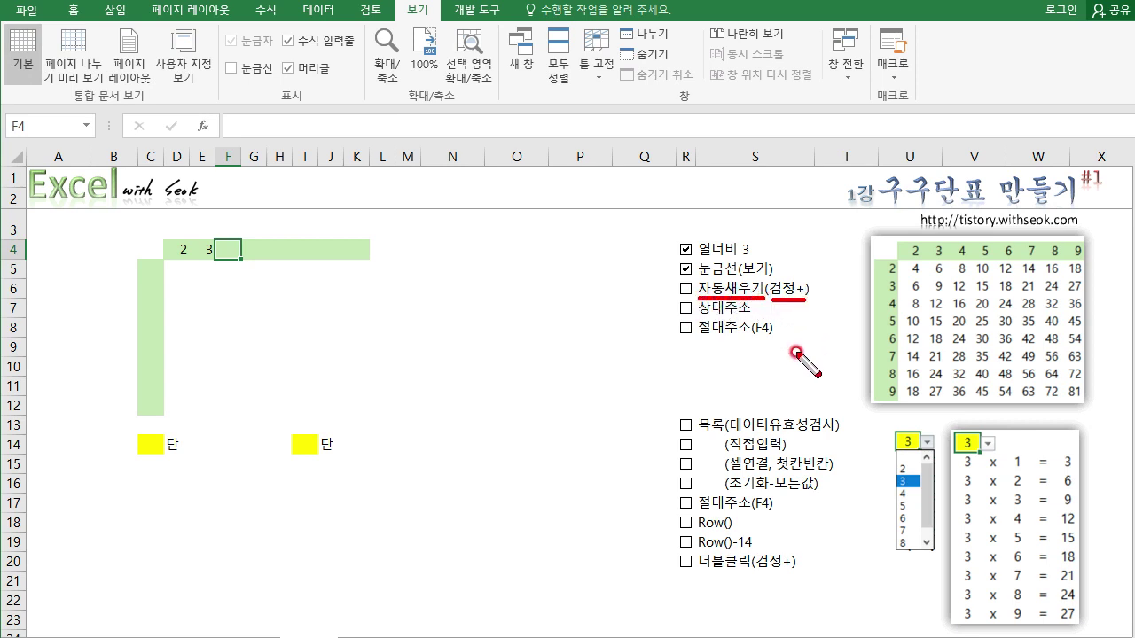
pyautogui.press('Escape')
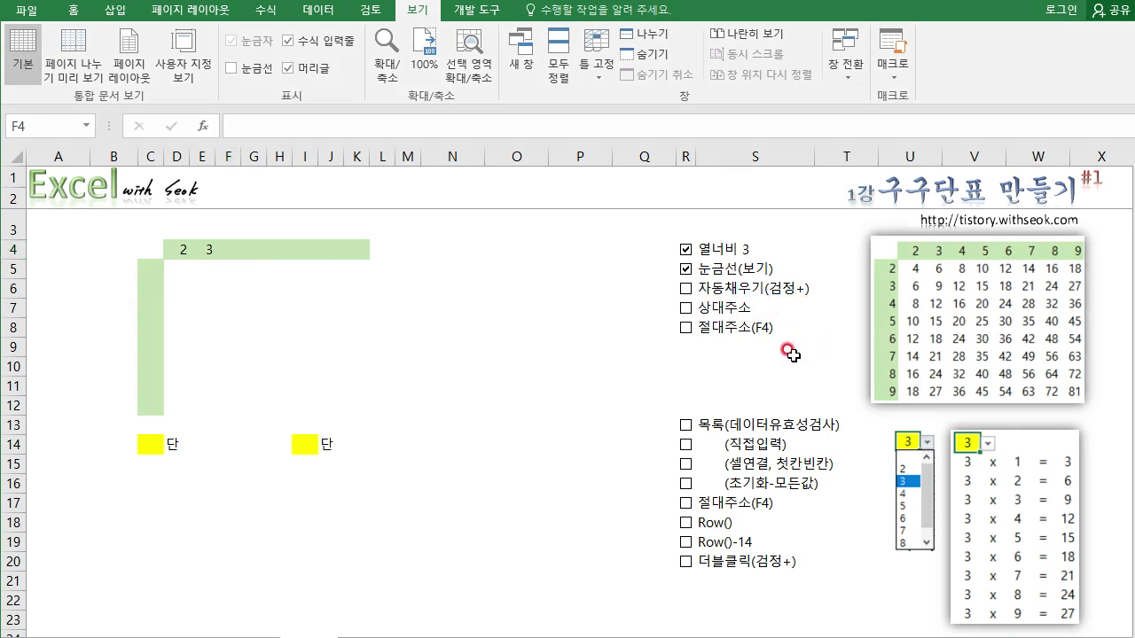
pyautogui.moveTo(179, 251); pyautogui.dragTo(209, 249)
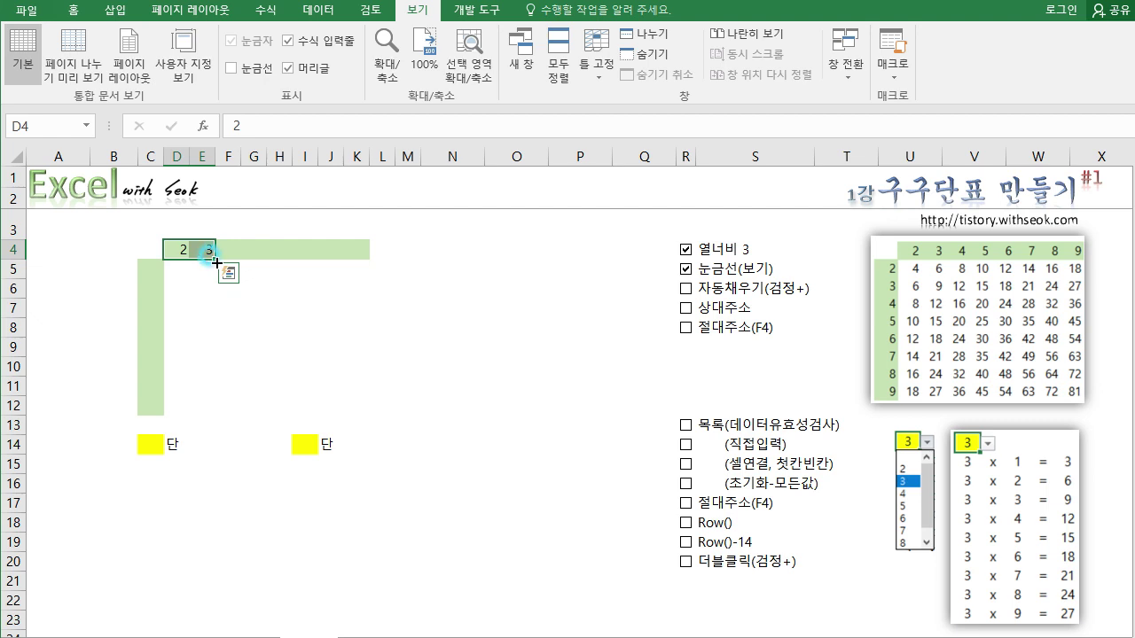
pyautogui.moveTo(215, 263); pyautogui.dragTo(368, 264)
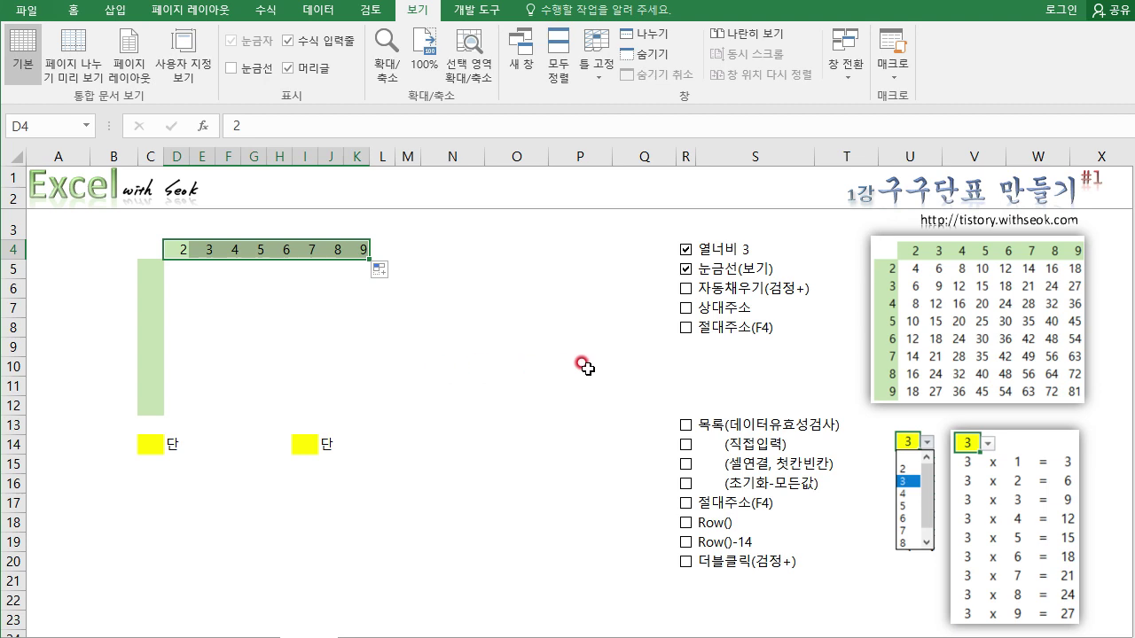
pyautogui.click(685, 289)
# Step: Enter 2 in C5 and 3 in C6 to start the green header column
pyautogui.click(149, 270)
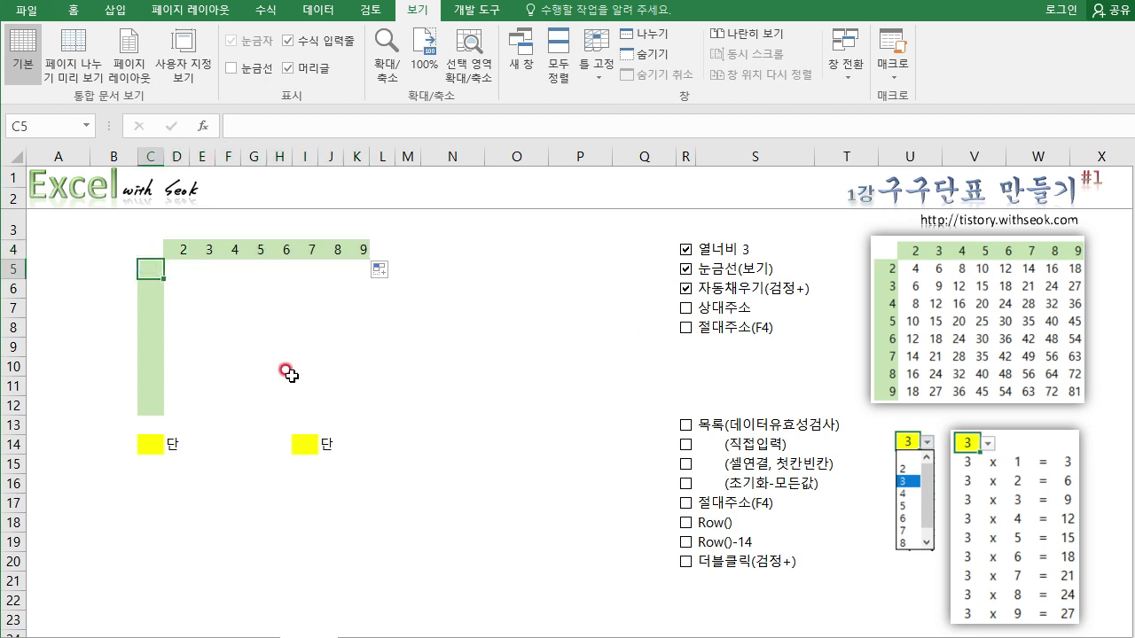
pyautogui.write('2')
pyautogui.press('Return')
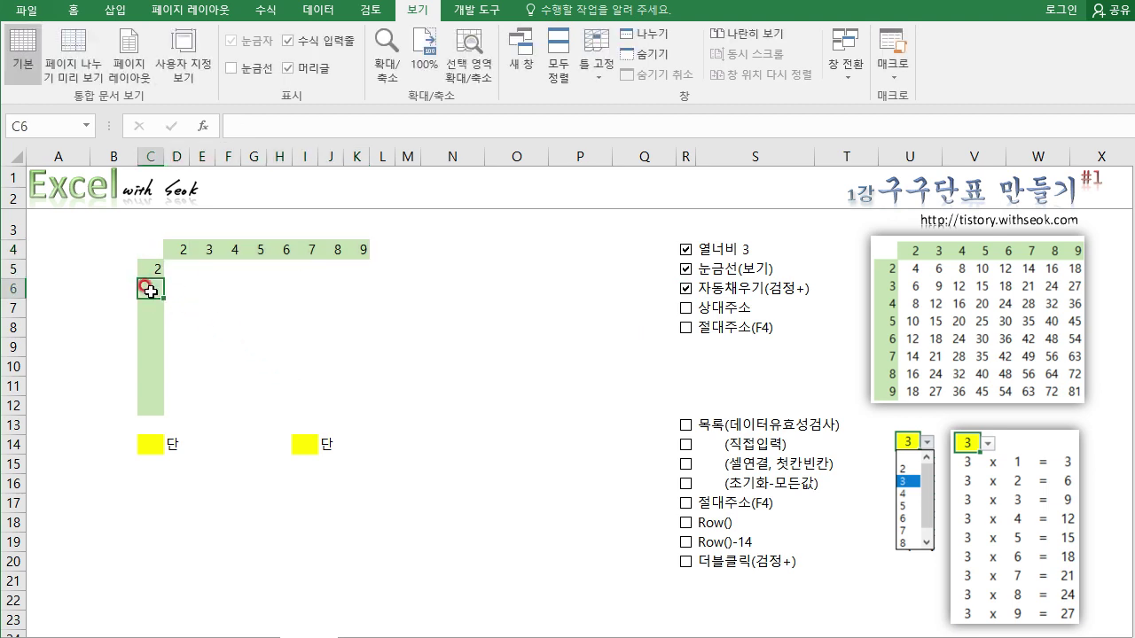
pyautogui.write('3')
pyautogui.click(209, 324)
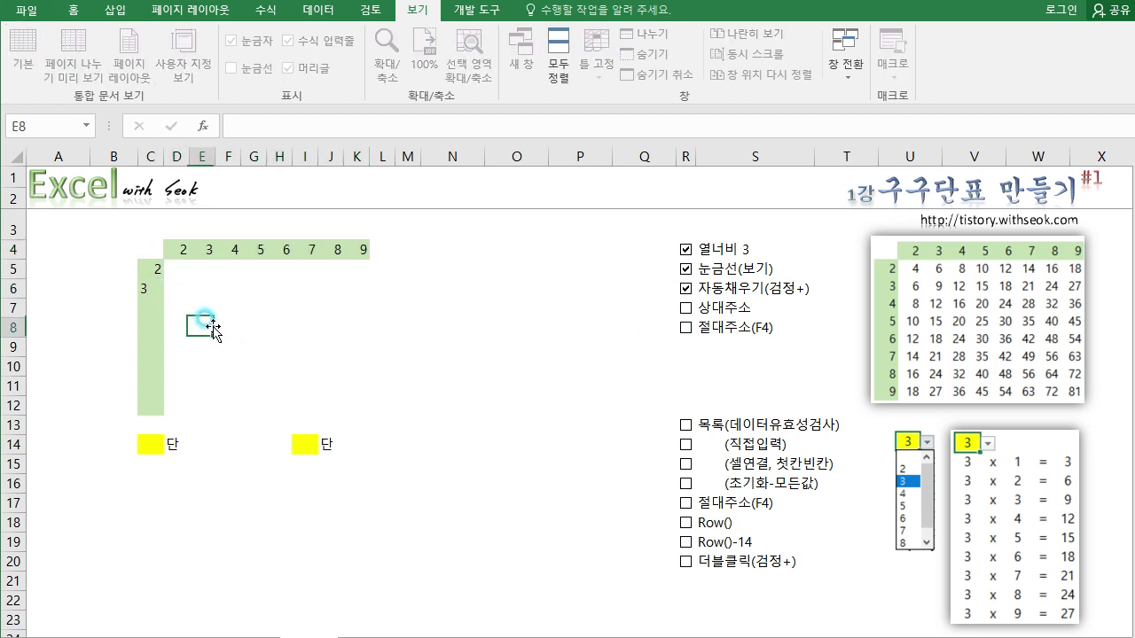
# Step: Autofill the header column series from C5:C6 down to C12
pyautogui.click(149, 269)
pyautogui.moveTo(153, 282); pyautogui.dragTo(152, 289)
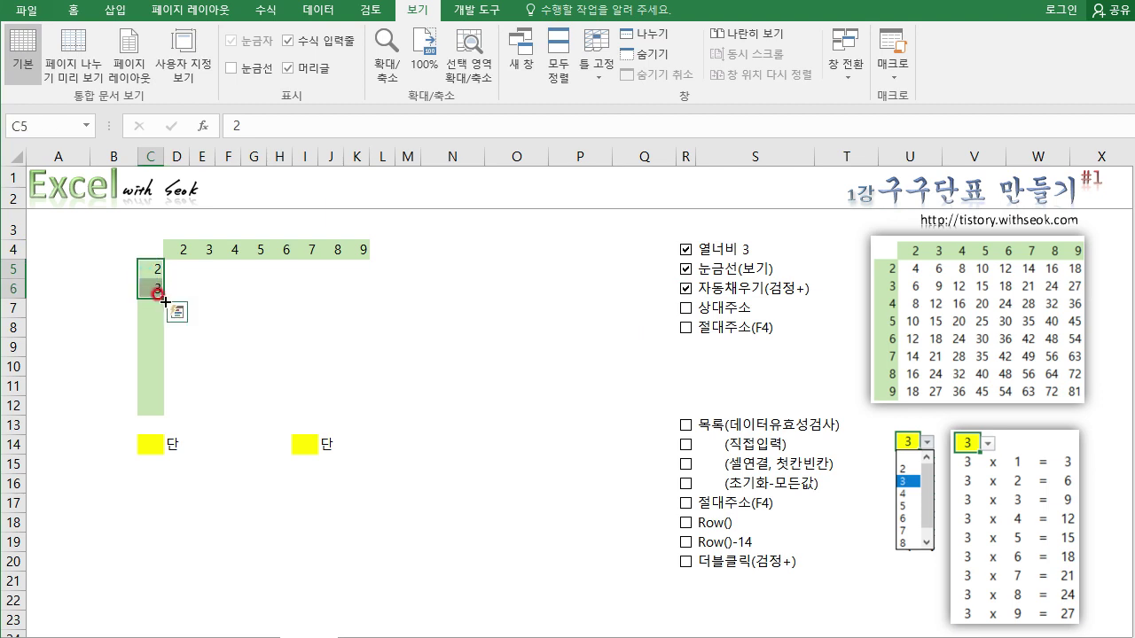
pyautogui.moveTo(165, 302); pyautogui.dragTo(184, 408)
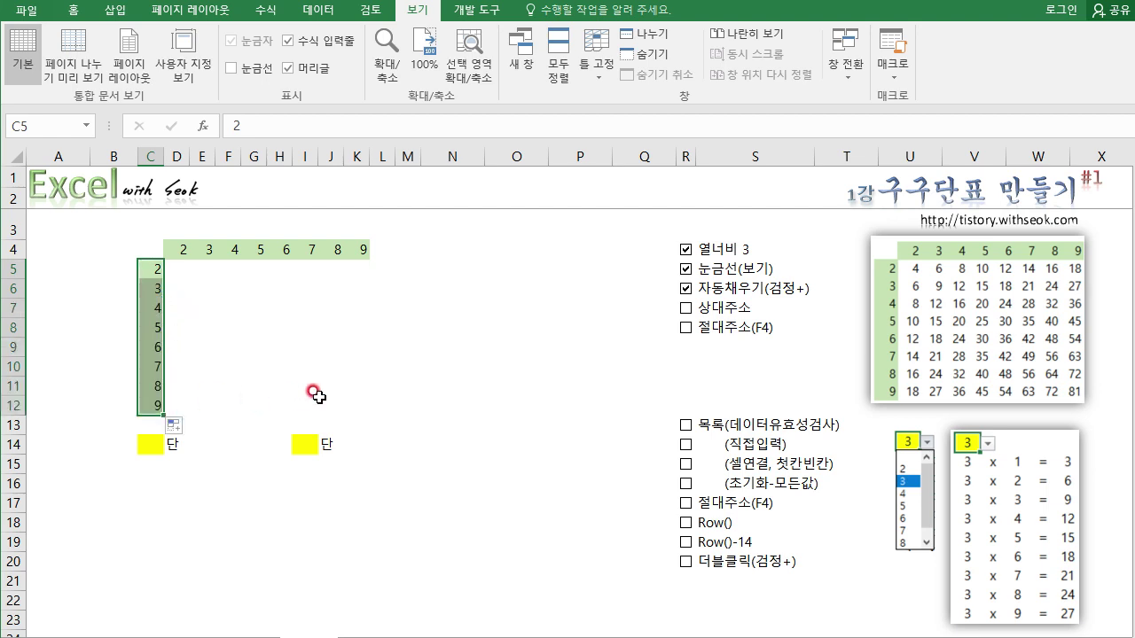
pyautogui.click(319, 398)
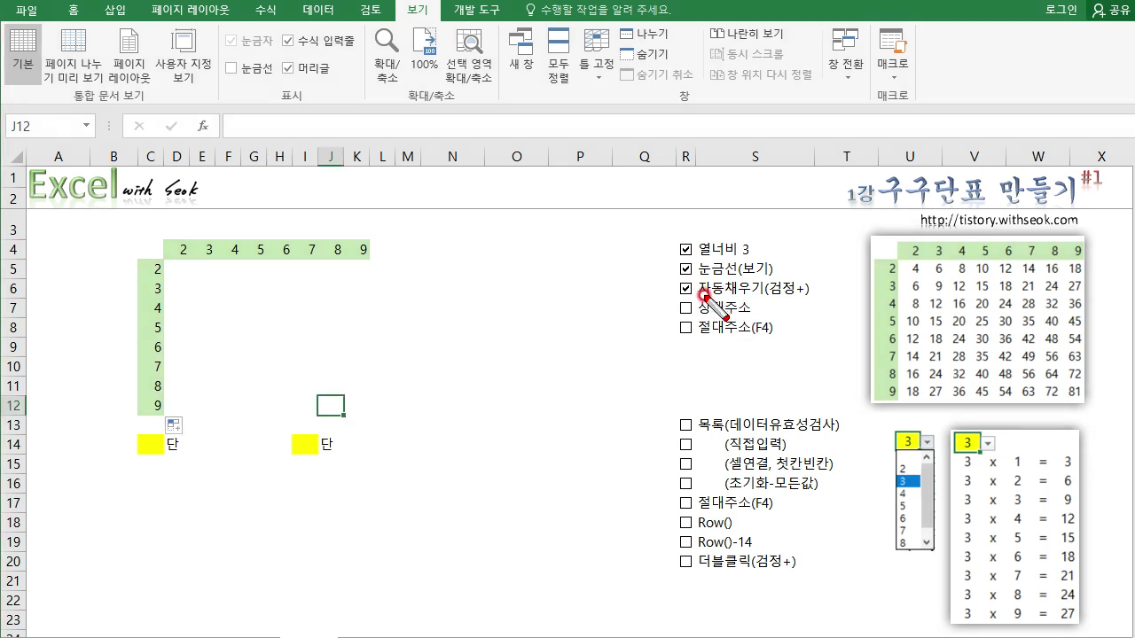
pyautogui.moveTo(698, 297); pyautogui.dragTo(802, 296)
pyautogui.click(177, 269)
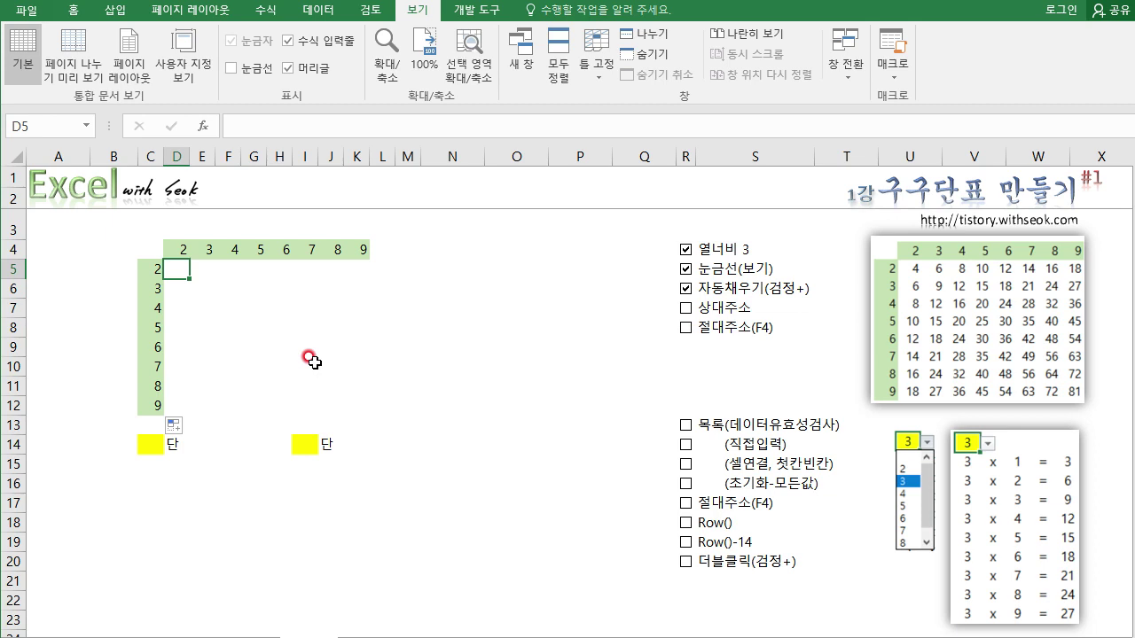
pyautogui.click(151, 267)
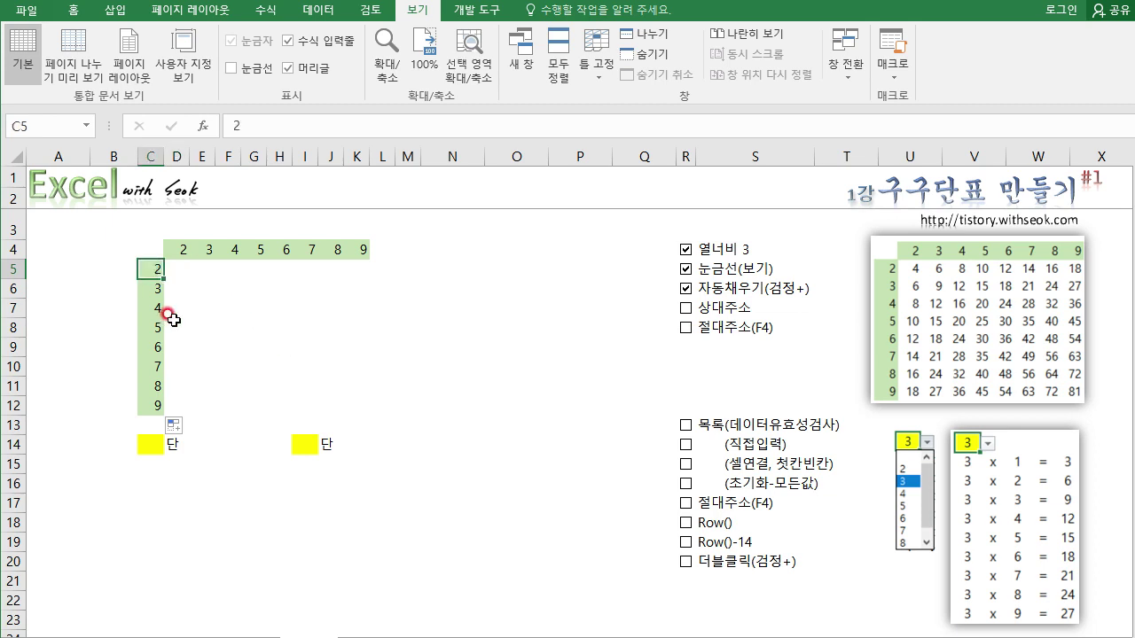
pyautogui.moveTo(170, 282); pyautogui.dragTo(363, 280)
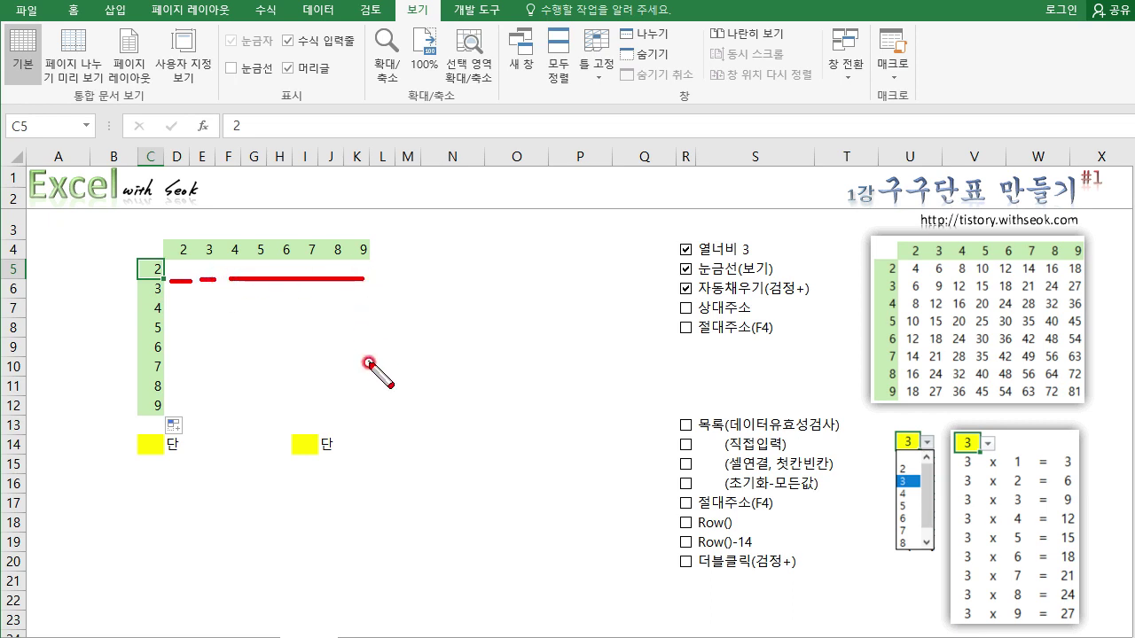
pyautogui.moveTo(153, 285)
pyautogui.mouseDown()
pyautogui.moveTo(144, 261)
pyautogui.moveTo(169, 266)
pyautogui.moveTo(191, 253)
pyautogui.moveTo(182, 260)
pyautogui.mouseUp()
pyautogui.press('Escape')
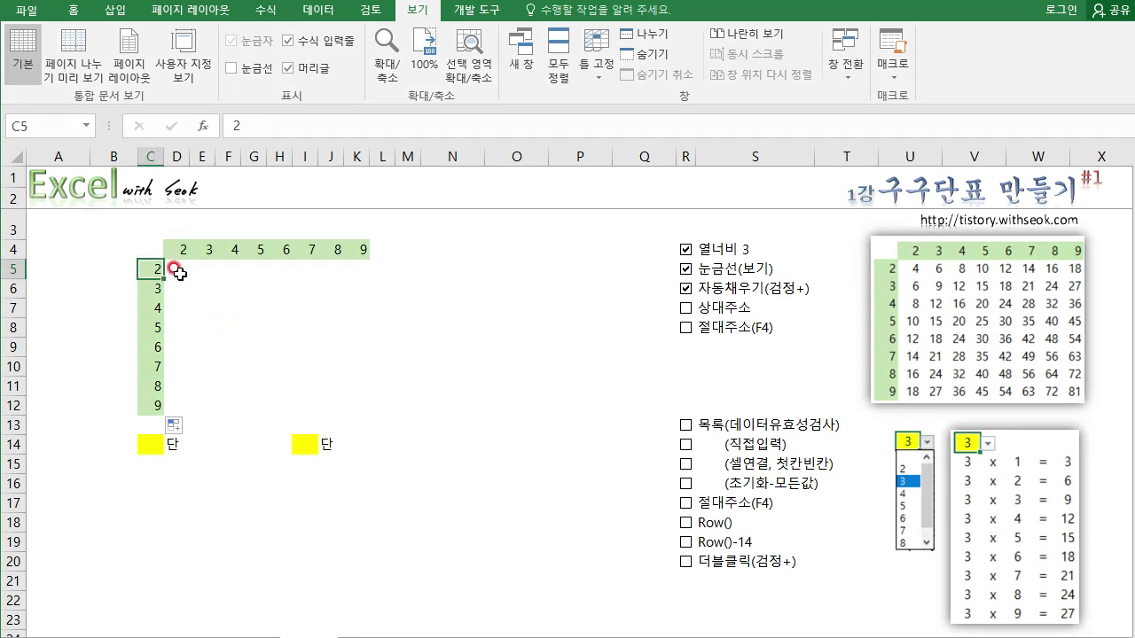
# Step: Enter the formula =C5*D4 in cell D5 to multiply the two green header cells
pyautogui.click(178, 273)
pyautogui.write('=')
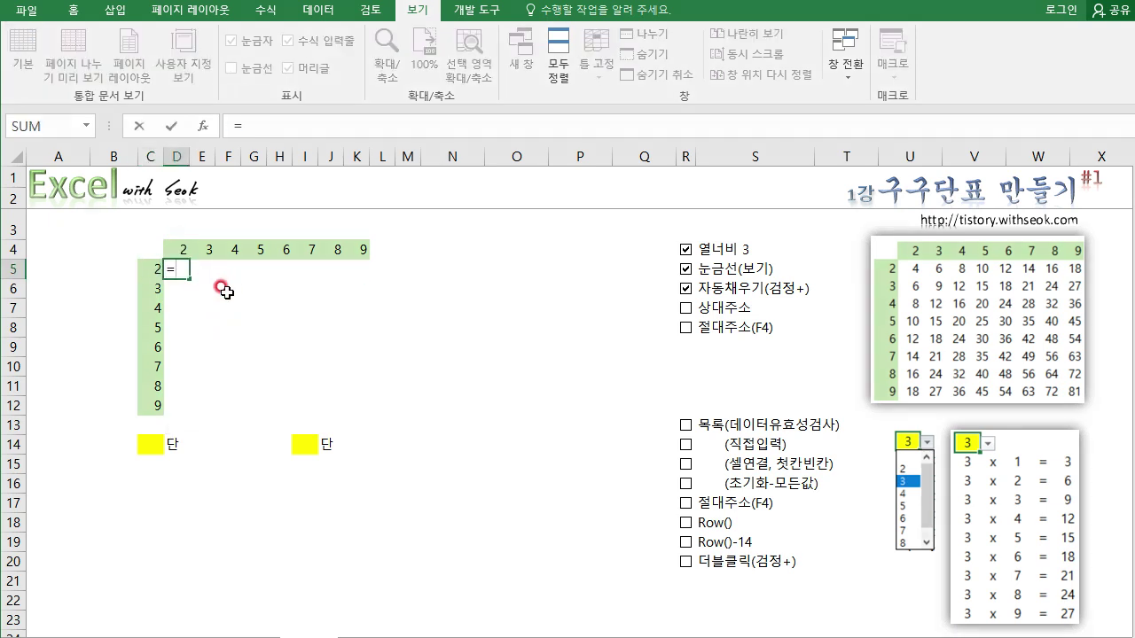
pyautogui.click(147, 265)
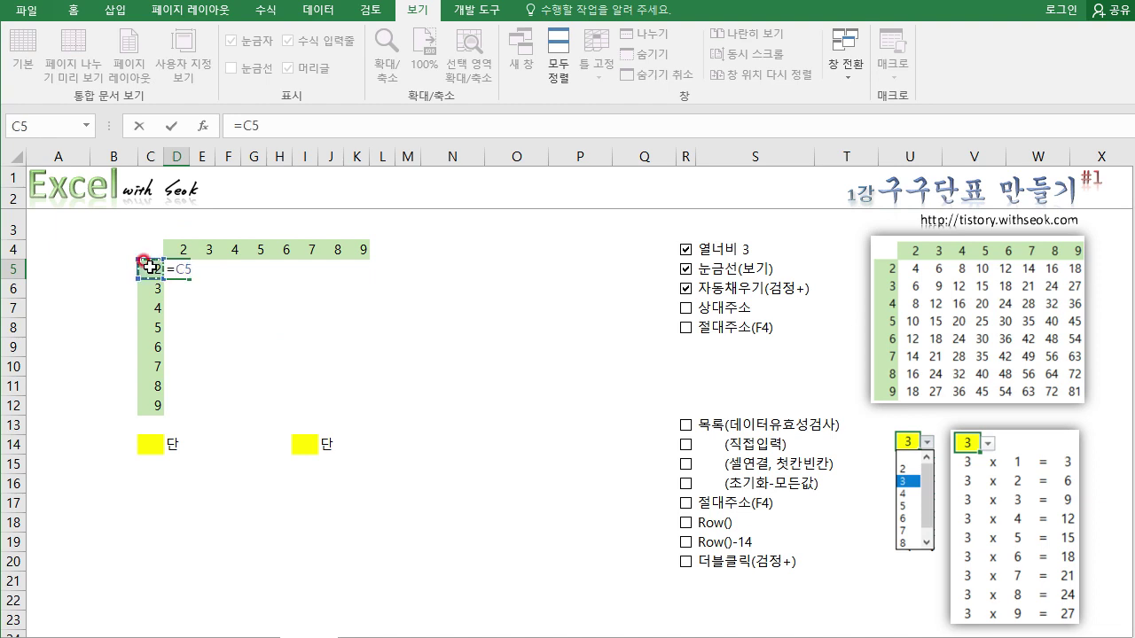
pyautogui.click(177, 249)
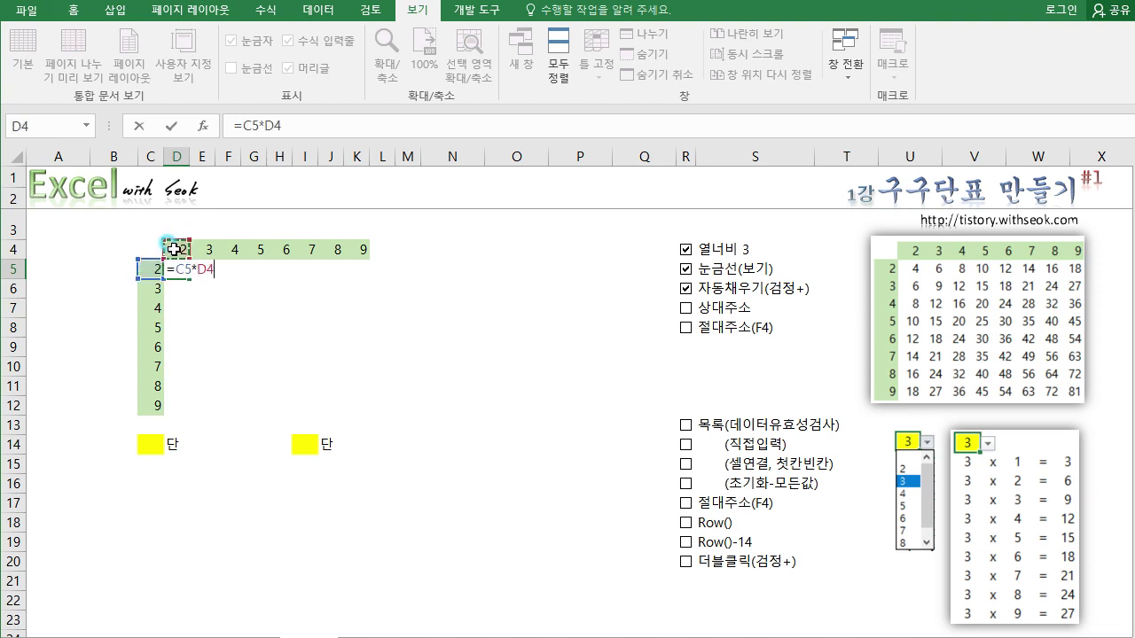
pyautogui.press('Return')
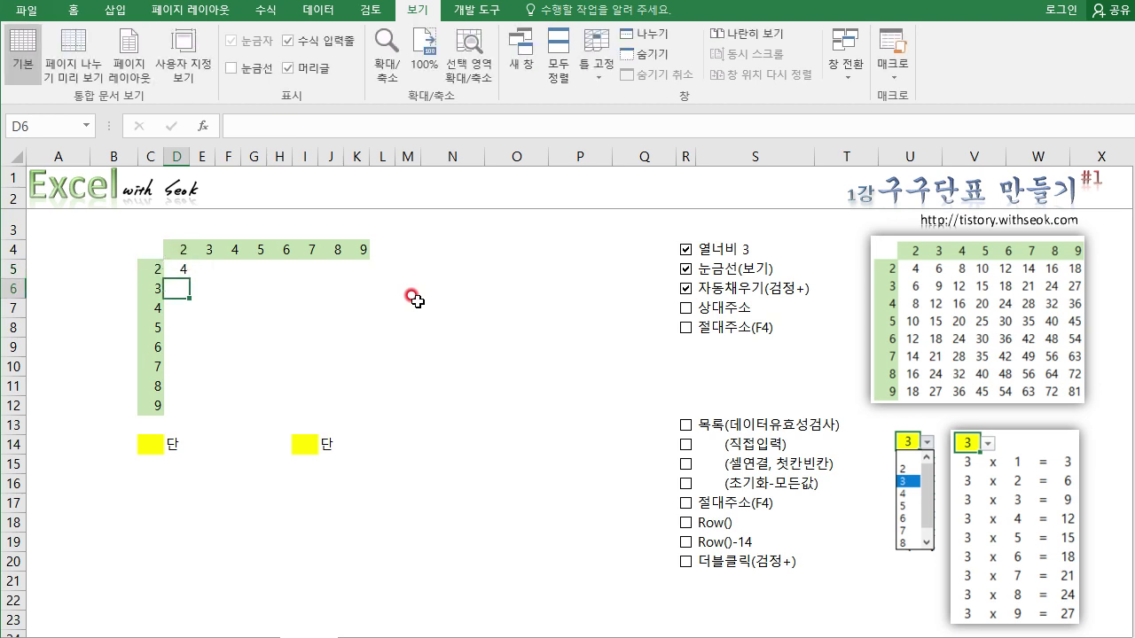
# Step: Autofill the relative-reference formula from D5 across to K5
pyautogui.press('Up')
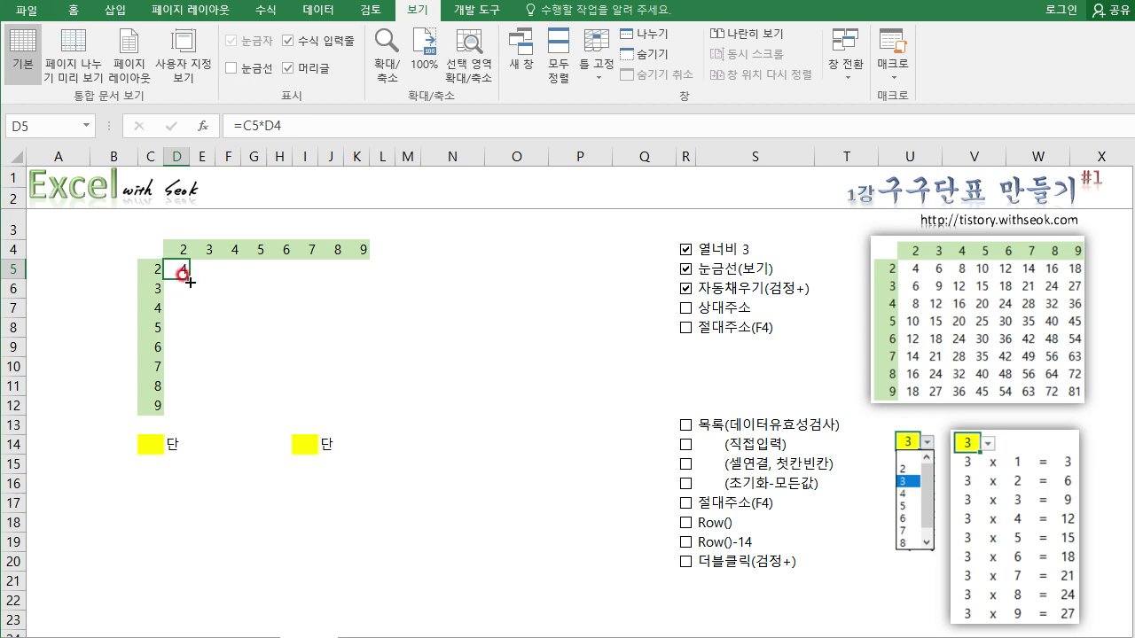
pyautogui.moveTo(189, 281); pyautogui.dragTo(366, 280)
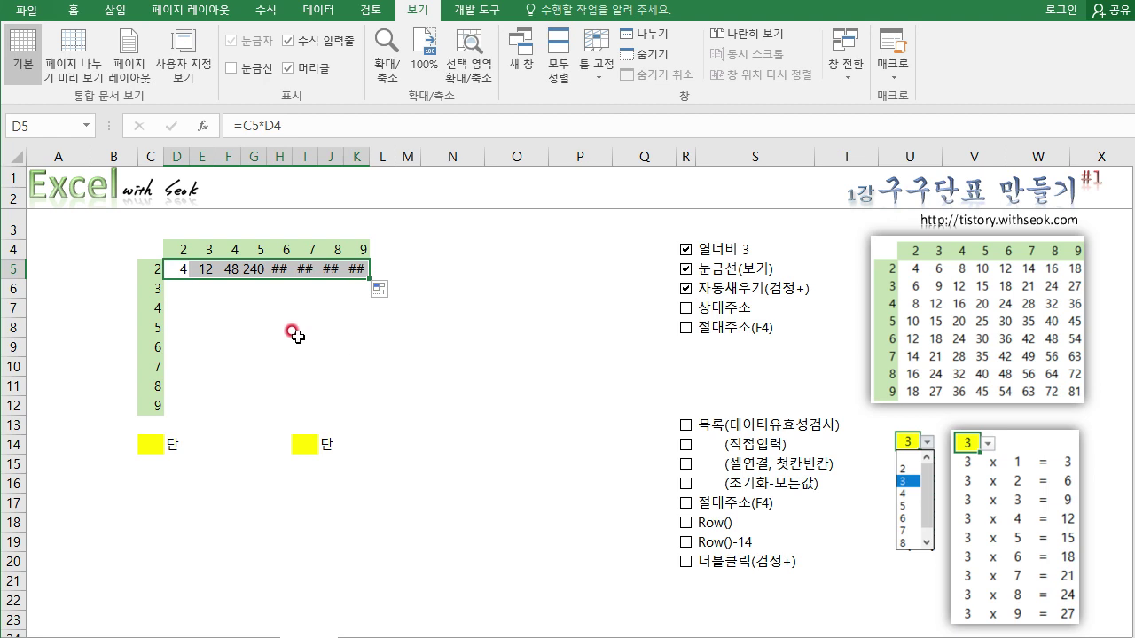
# Step: Open the formula in G5 and move its first reference to C5 so it reads =C5*G4
pyautogui.click(251, 269)
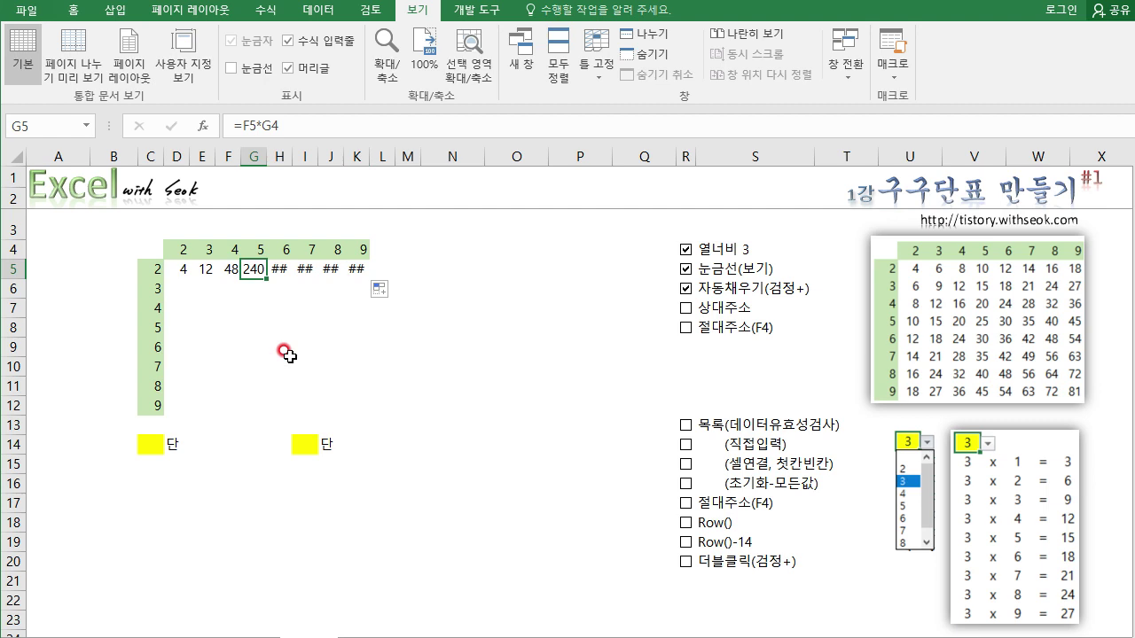
pyautogui.click(294, 126)
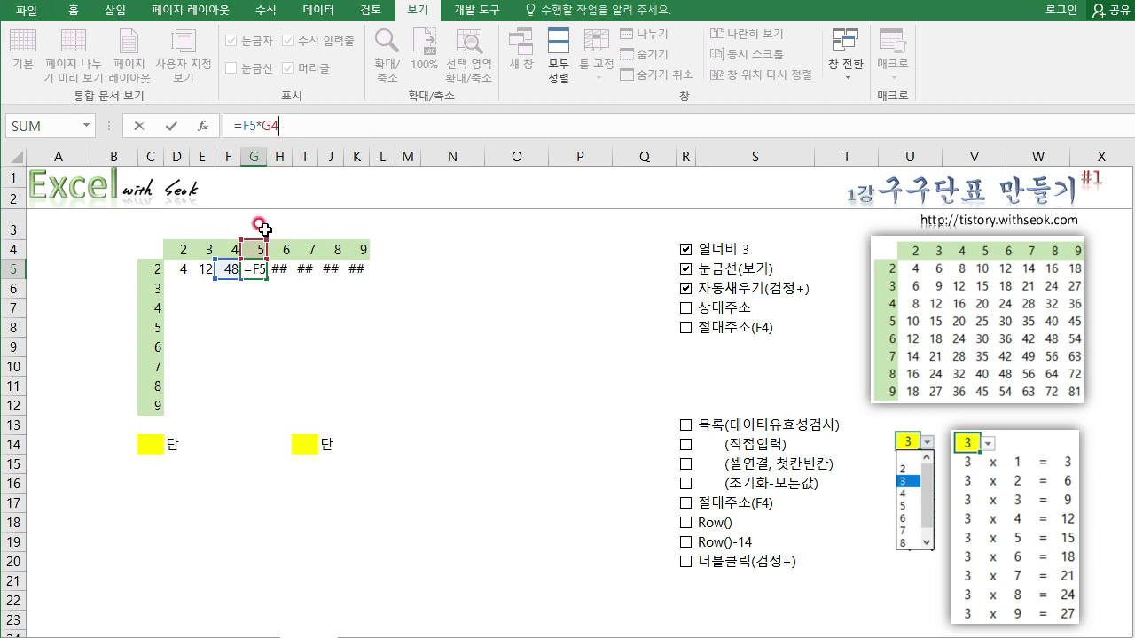
pyautogui.moveTo(232, 282); pyautogui.dragTo(189, 282)
pyautogui.moveTo(219, 282); pyautogui.dragTo(161, 282)
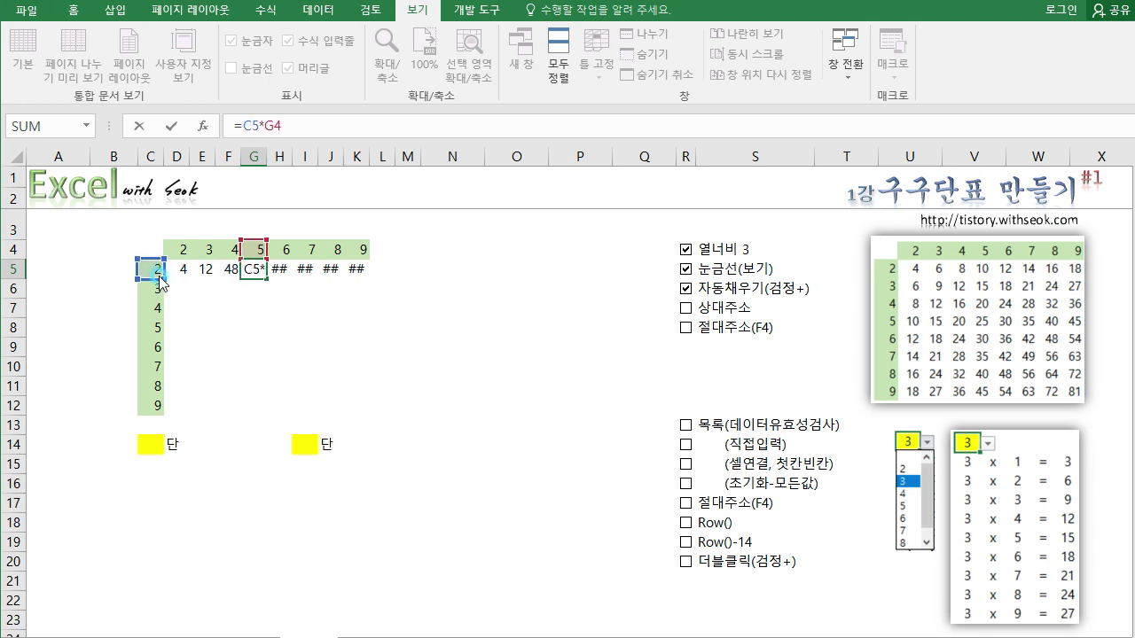
pyautogui.moveTo(160, 282)
pyautogui.mouseDown()
pyautogui.moveTo(235, 282)
pyautogui.moveTo(161, 282)
pyautogui.mouseUp()
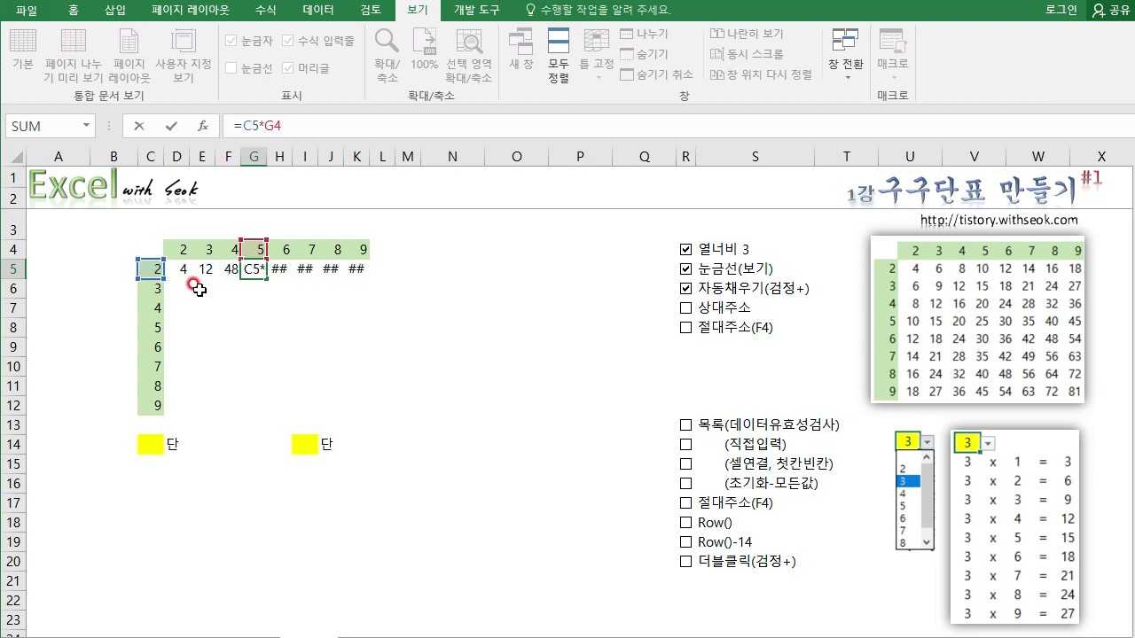
pyautogui.hotkey('ctrl', '2')
pyautogui.moveTo(217, 144); pyautogui.dragTo(235, 139)
pyautogui.moveTo(157, 148)
pyautogui.mouseDown()
pyautogui.moveTo(139, 158)
pyautogui.moveTo(159, 157)
pyautogui.mouseUp()
pyautogui.press('Escape')
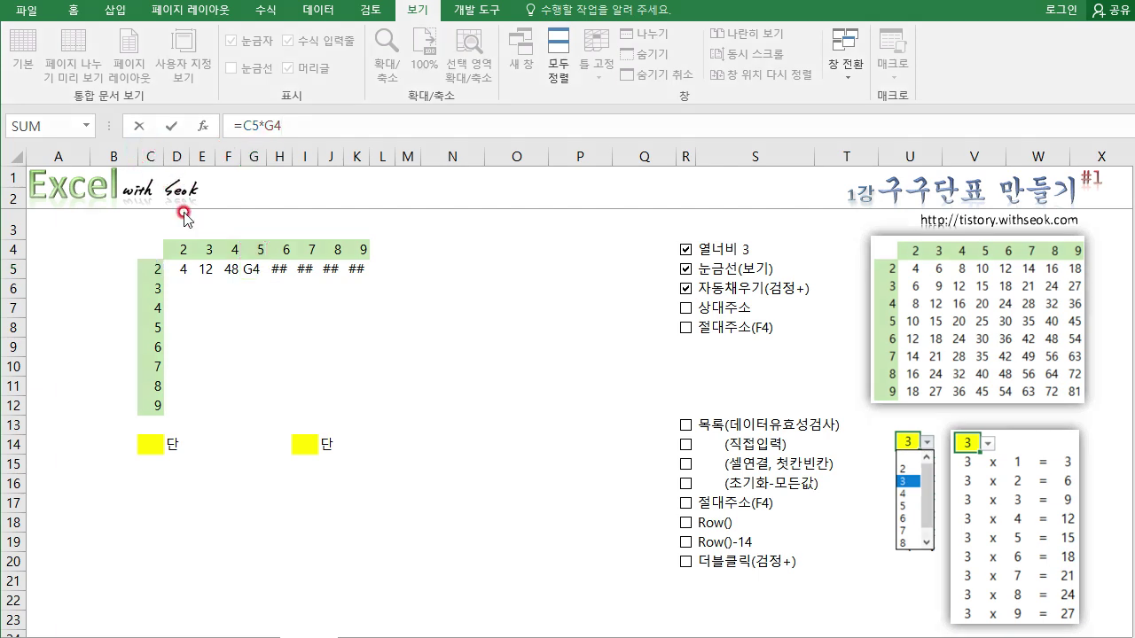
pyautogui.click(269, 373)
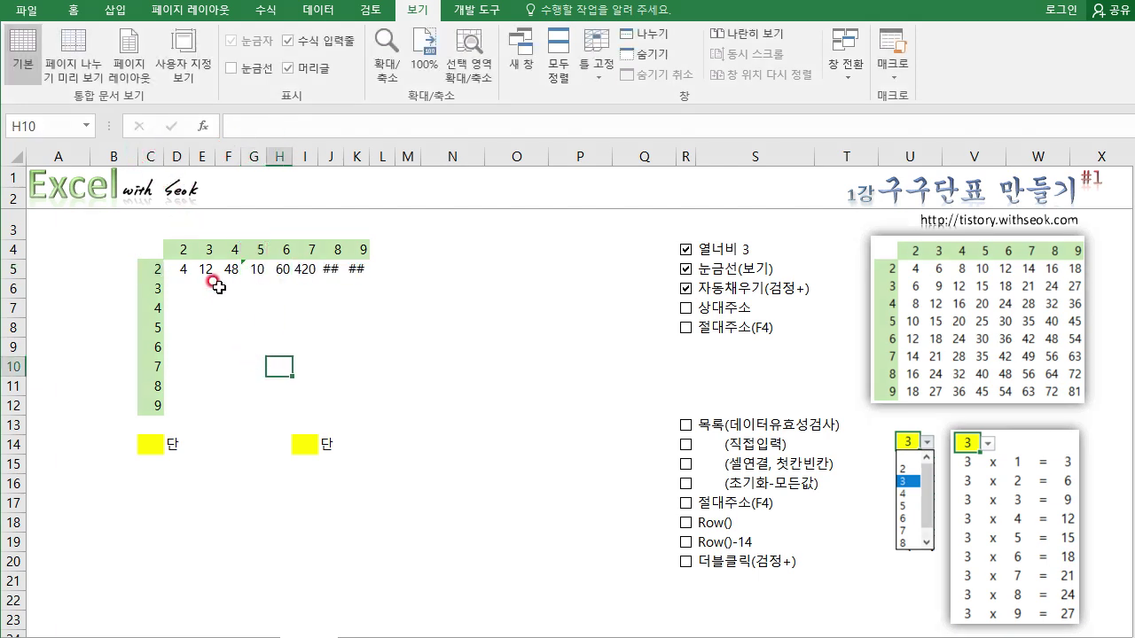
# Step: Clear the filled formulas in E5:K5
pyautogui.moveTo(206, 268); pyautogui.dragTo(364, 273)
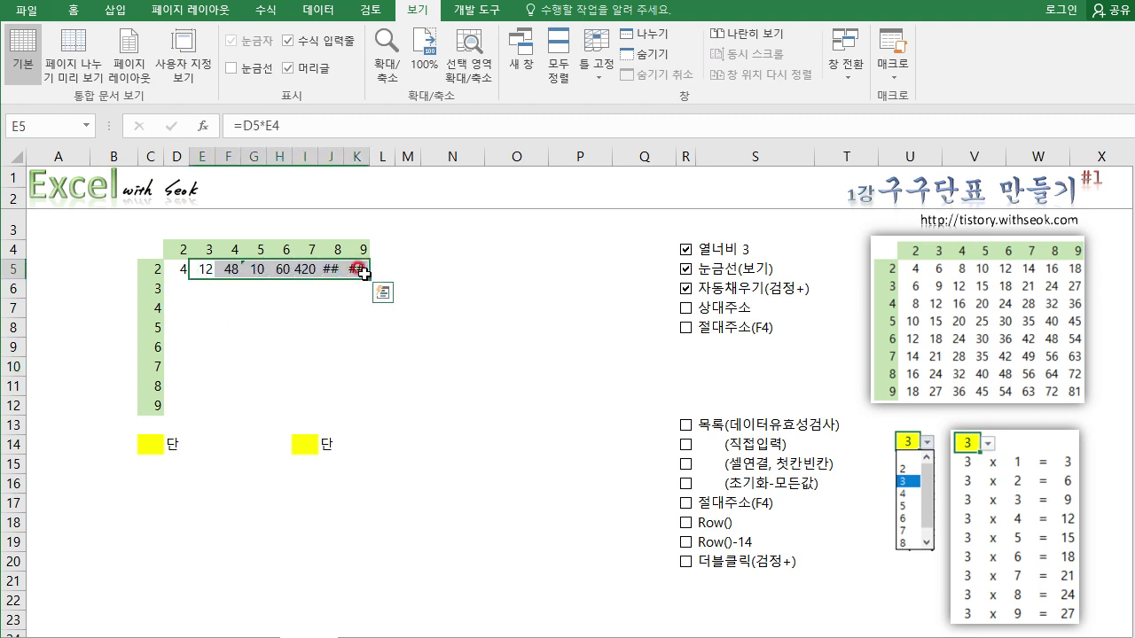
pyautogui.press('Delete')
# Step: Lock the column of the first reference in D5 so the formula reads =$C5*D4
pyautogui.click(177, 268)
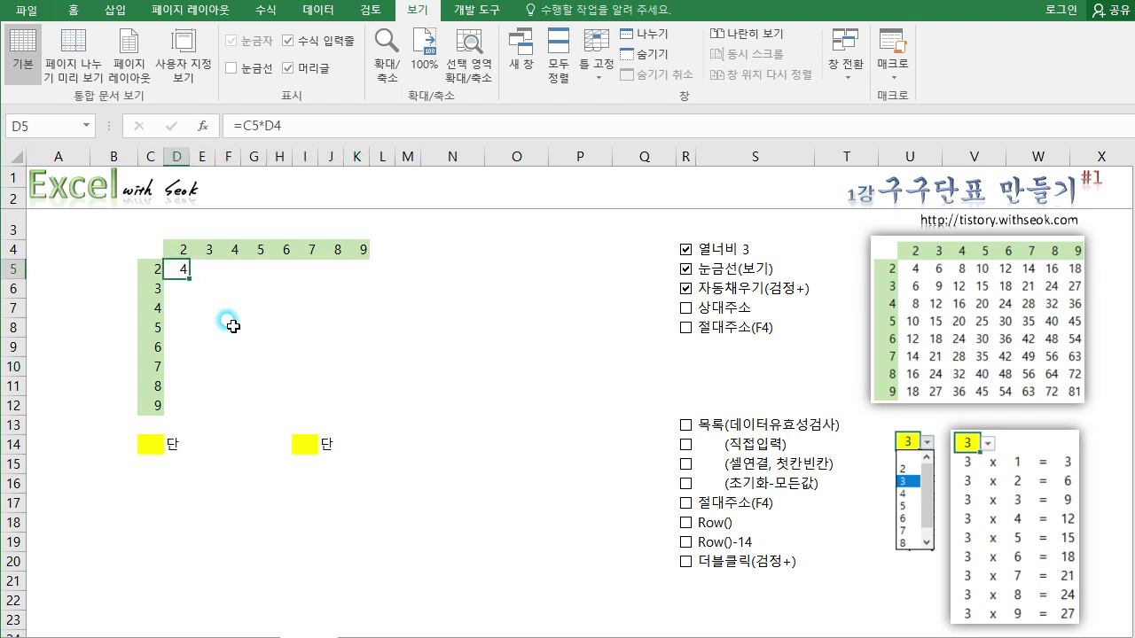
pyautogui.click(289, 125)
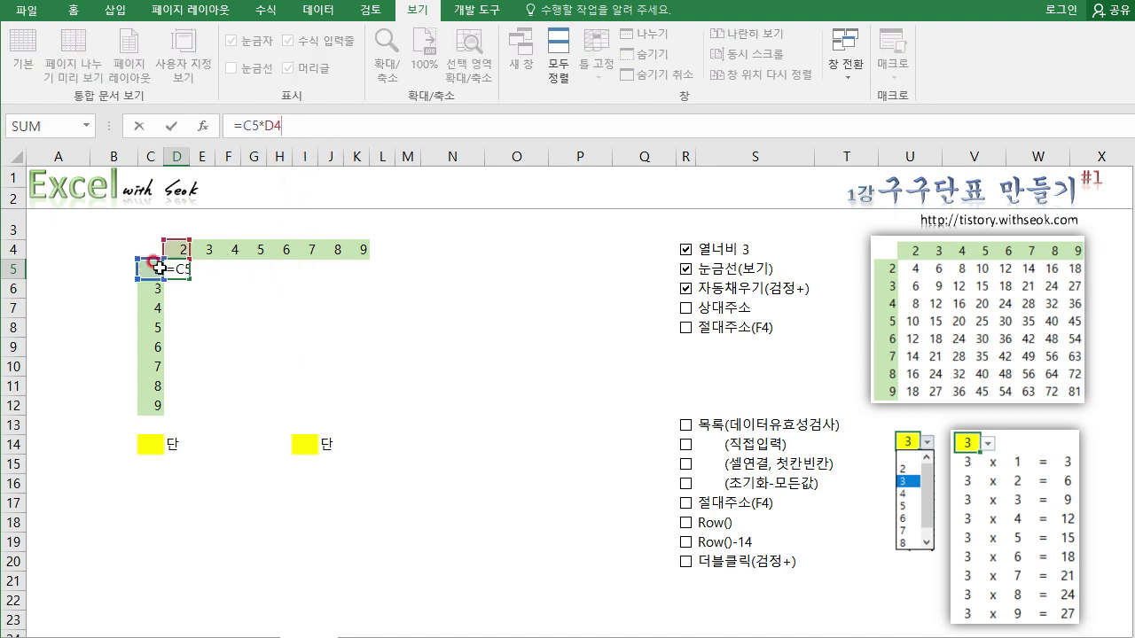
pyautogui.click(242, 126)
pyautogui.write('$')
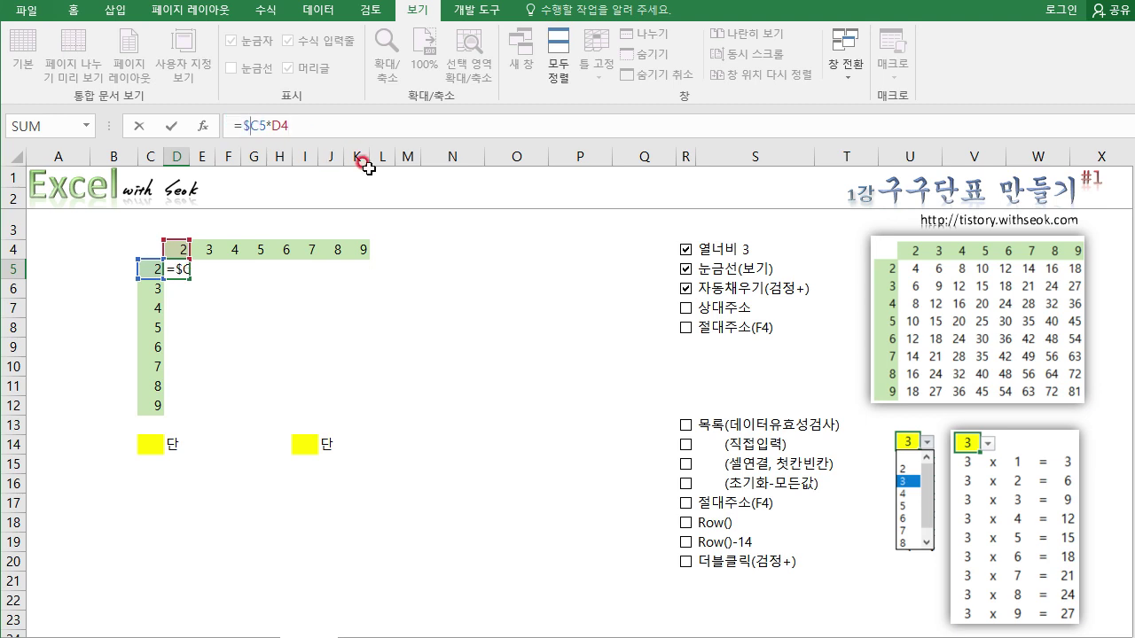
pyautogui.press('Return')
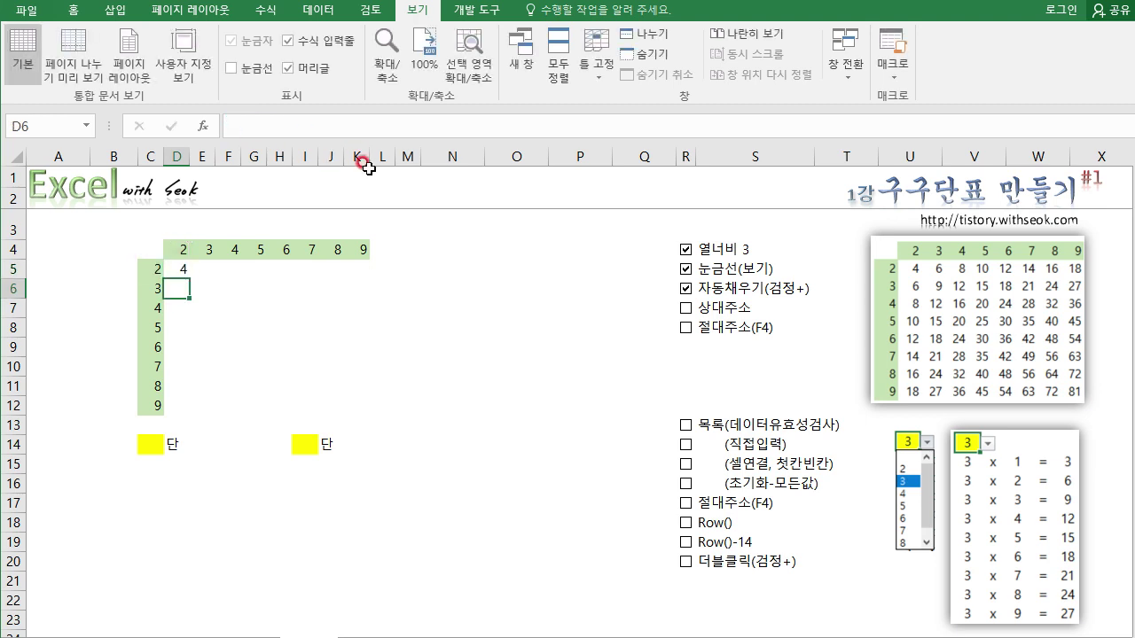
# Step: Autofill the D5 formula with the locked column across row 5 to K5
pyautogui.click(182, 271)
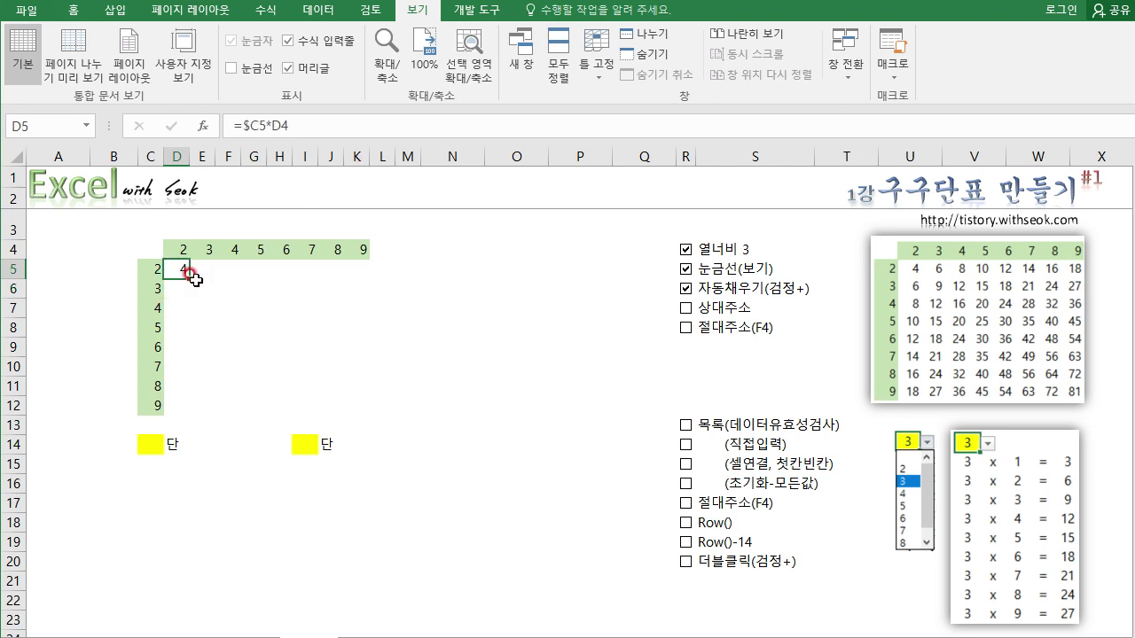
pyautogui.moveTo(189, 280); pyautogui.dragTo(212, 273)
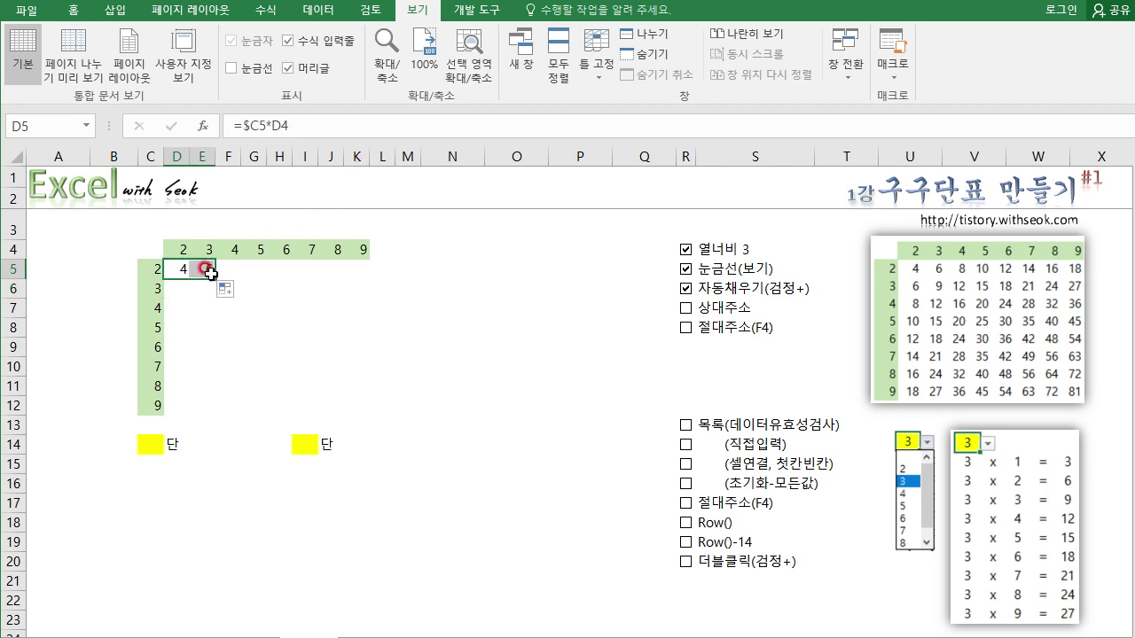
pyautogui.click(266, 129)
pyautogui.click(302, 132)
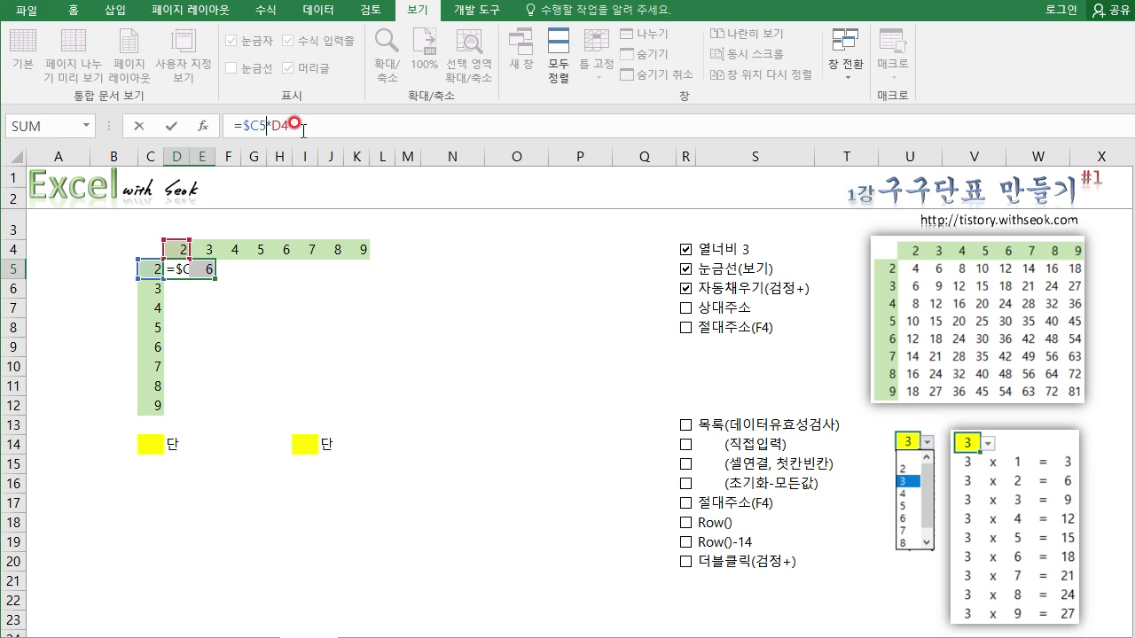
pyautogui.press('Escape')
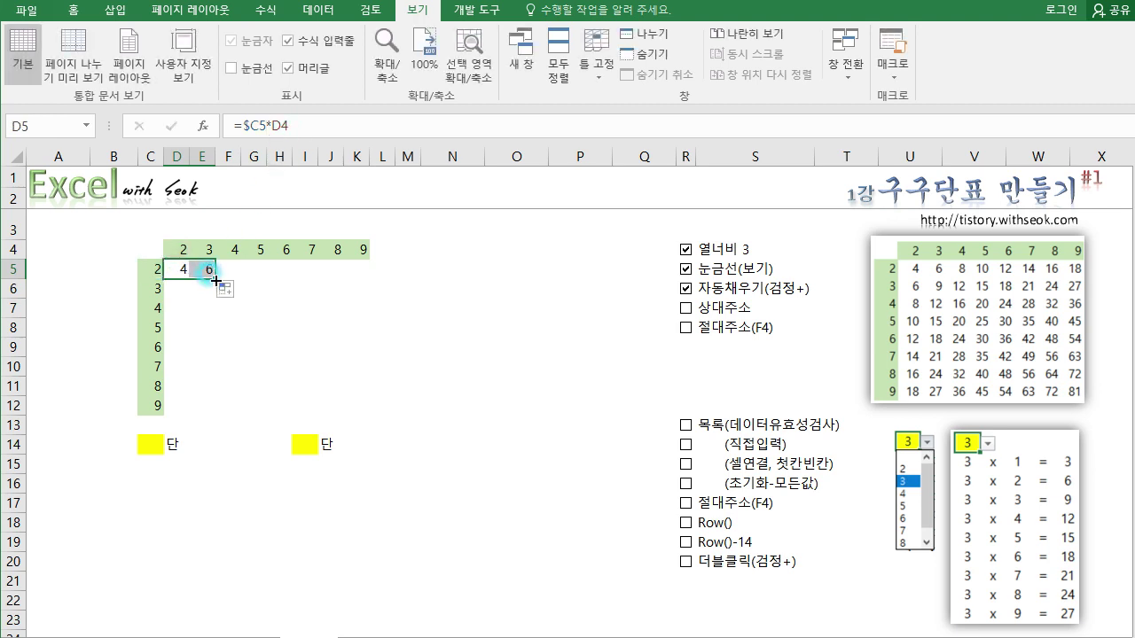
pyautogui.moveTo(215, 281); pyautogui.dragTo(363, 270)
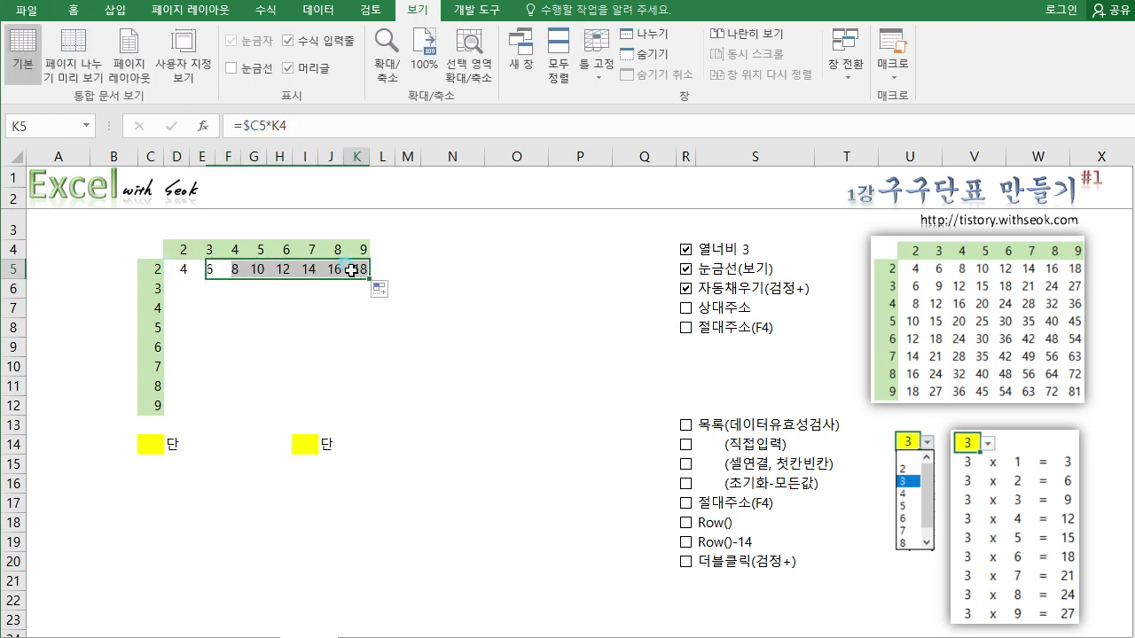
# Step: Examine which cells the formulas in K5 and J5 refer to, leaving them unedited
pyautogui.click(352, 270)
pyautogui.click(293, 116)
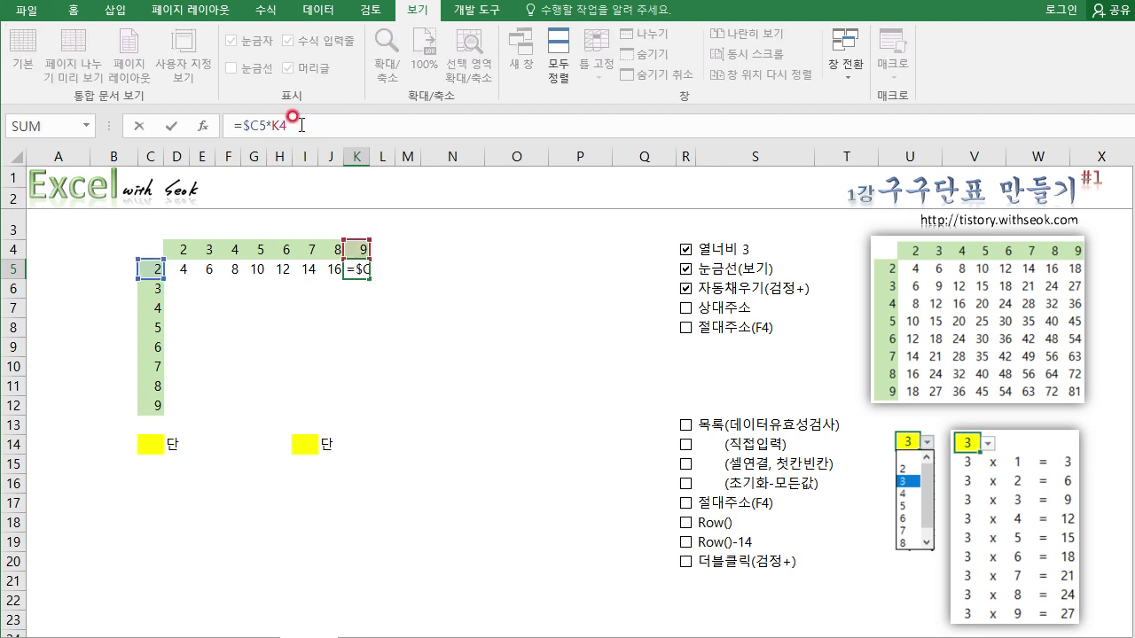
pyautogui.click(150, 267)
pyautogui.click(273, 122)
pyautogui.click(347, 269)
pyautogui.press('Escape')
pyautogui.click(333, 271)
pyautogui.click(331, 125)
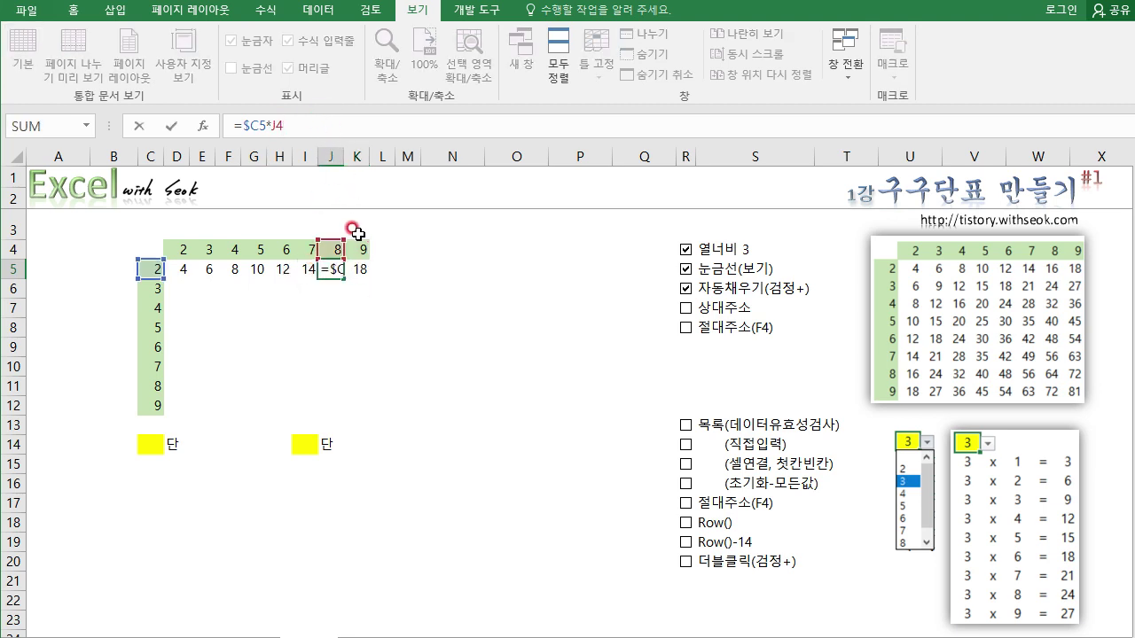
pyautogui.click(359, 270)
pyautogui.click(351, 123)
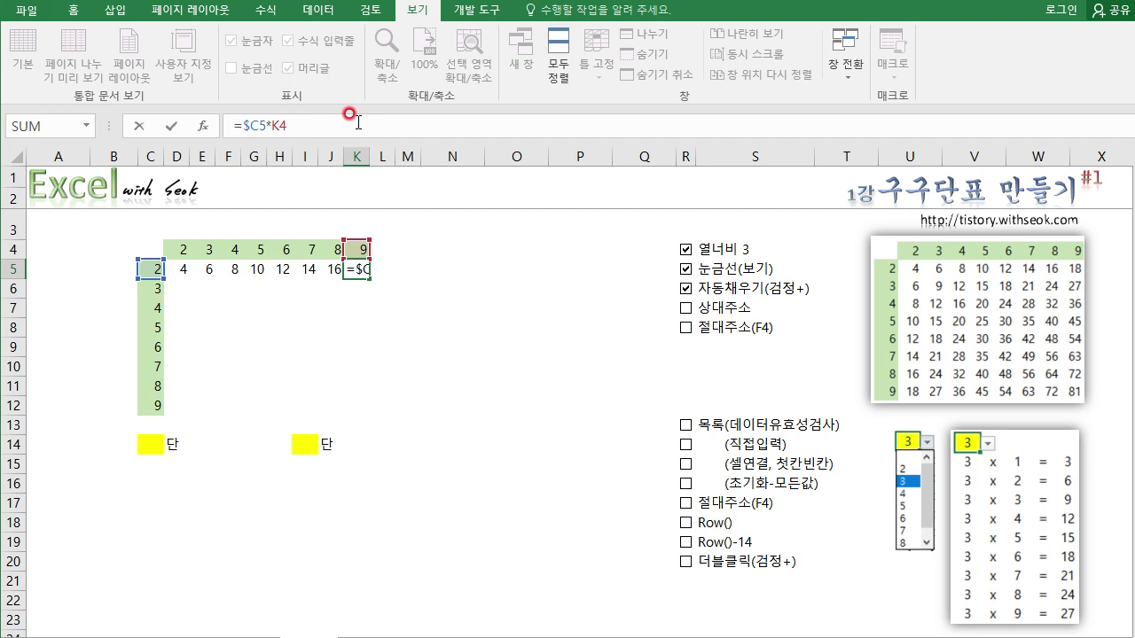
pyautogui.press('Escape')
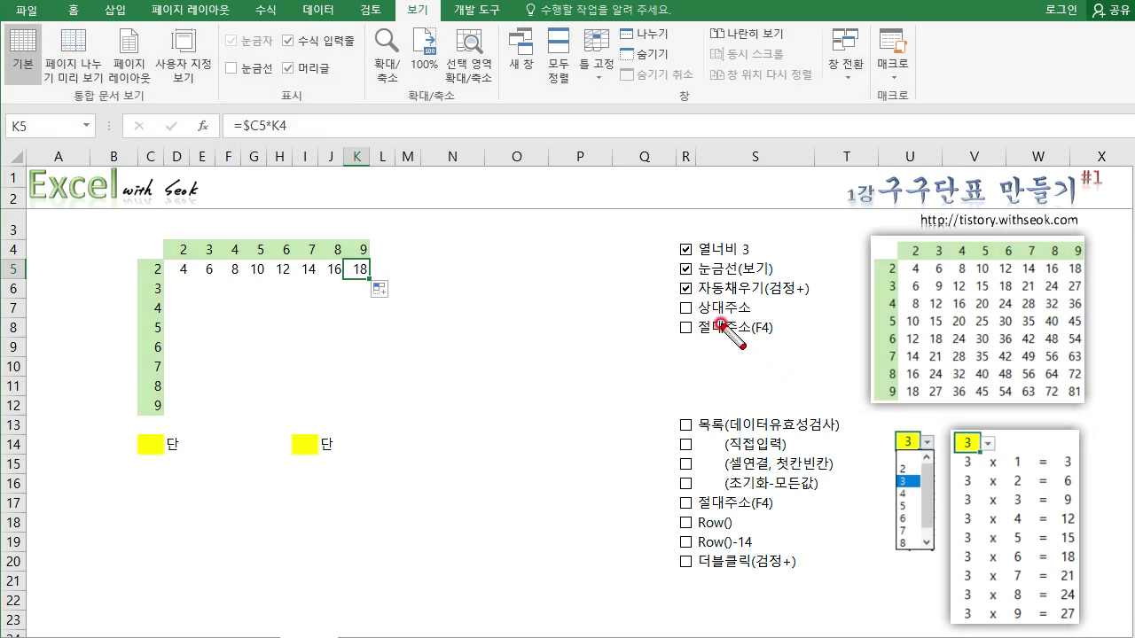
pyautogui.moveTo(698, 316); pyautogui.dragTo(746, 312)
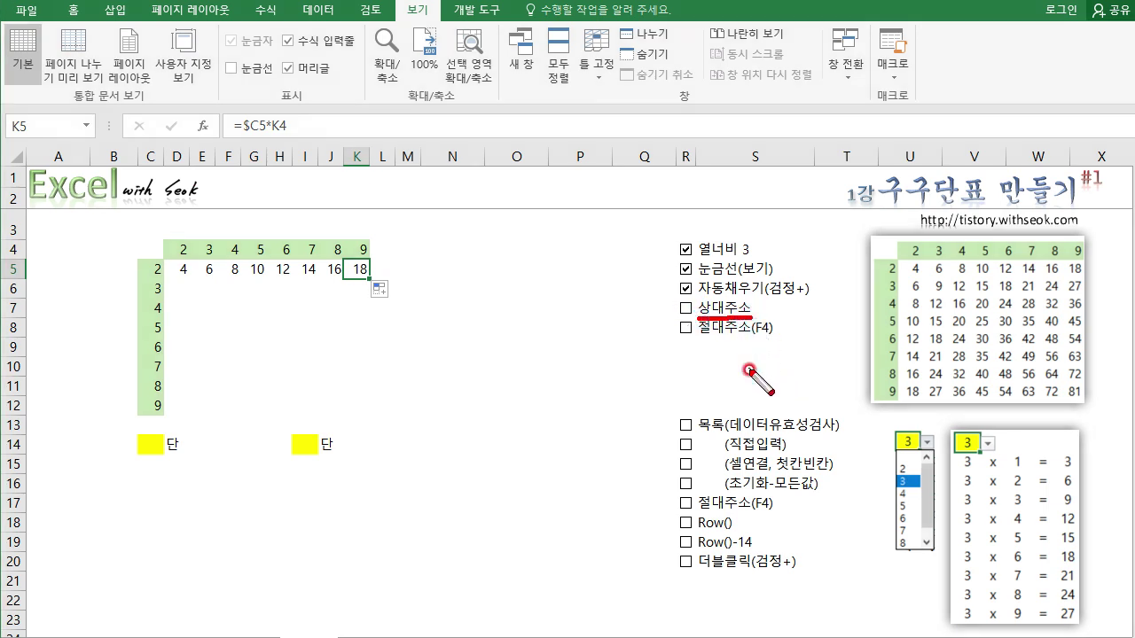
pyautogui.moveTo(698, 337); pyautogui.dragTo(749, 336)
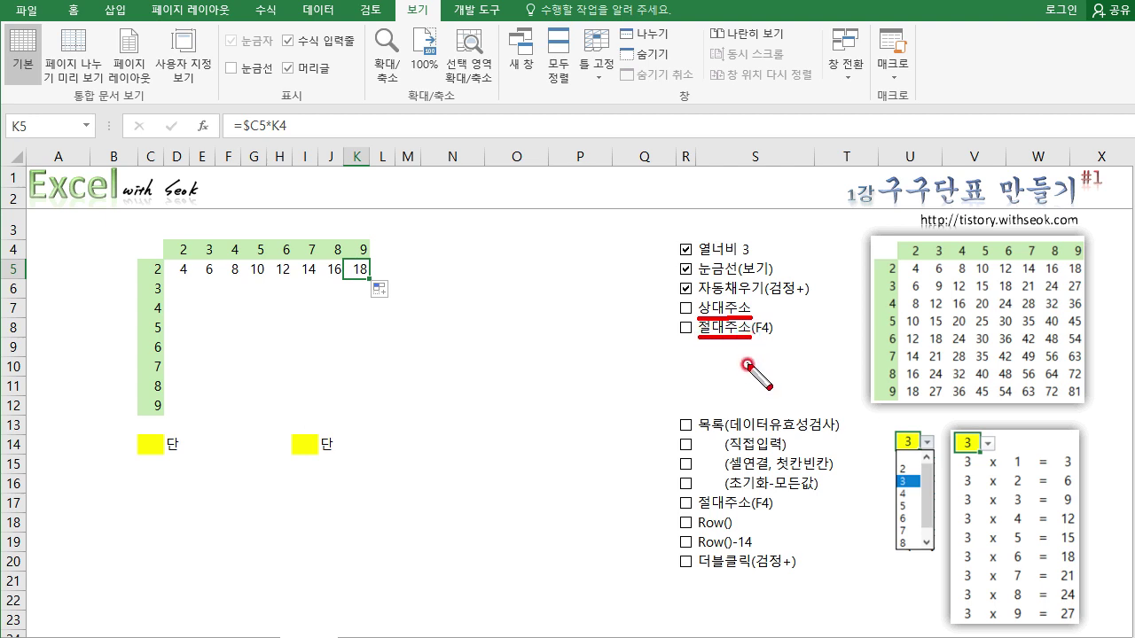
pyautogui.press('Escape')
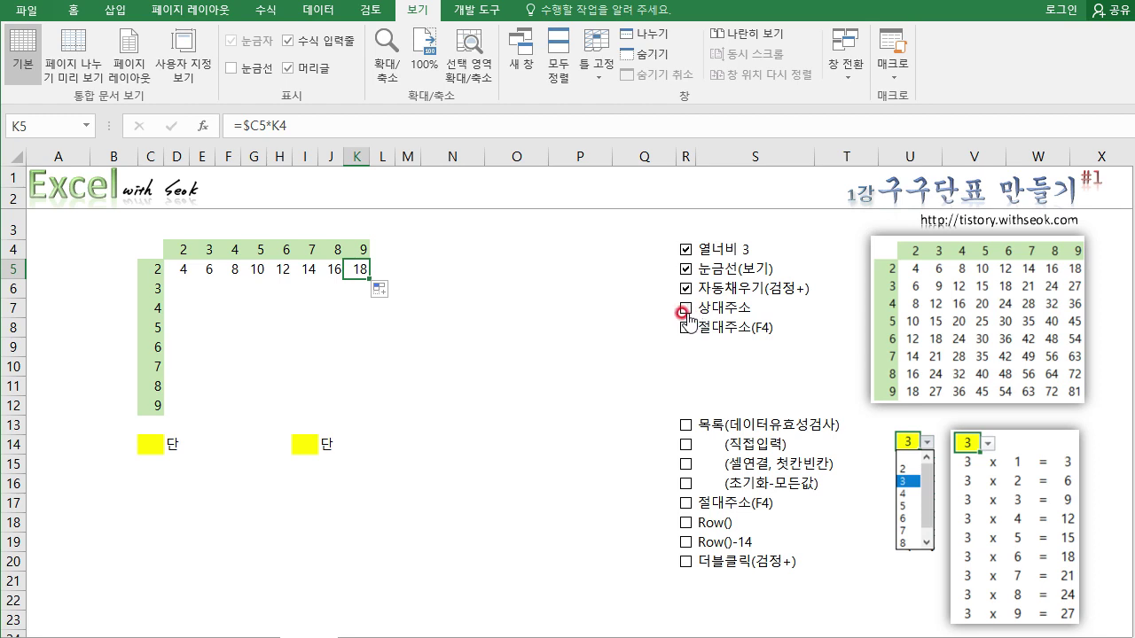
# Step: Tick the 상대주소 and 절대주소(F4) checklist items
pyautogui.click(686, 308)
pyautogui.click(686, 327)
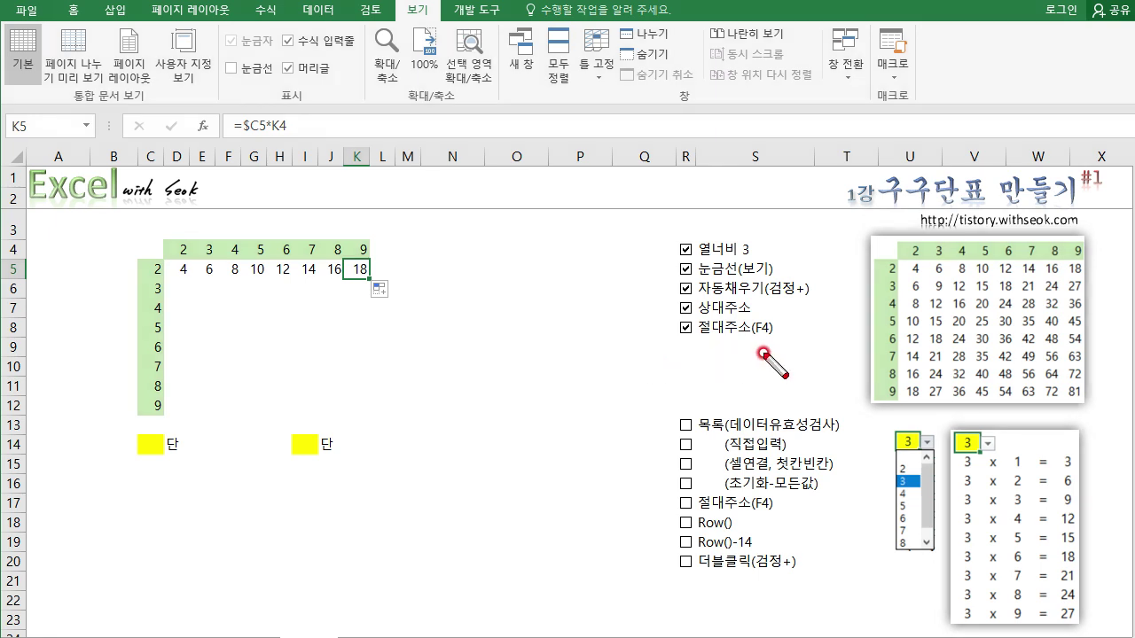
pyautogui.moveTo(751, 338); pyautogui.dragTo(773, 337)
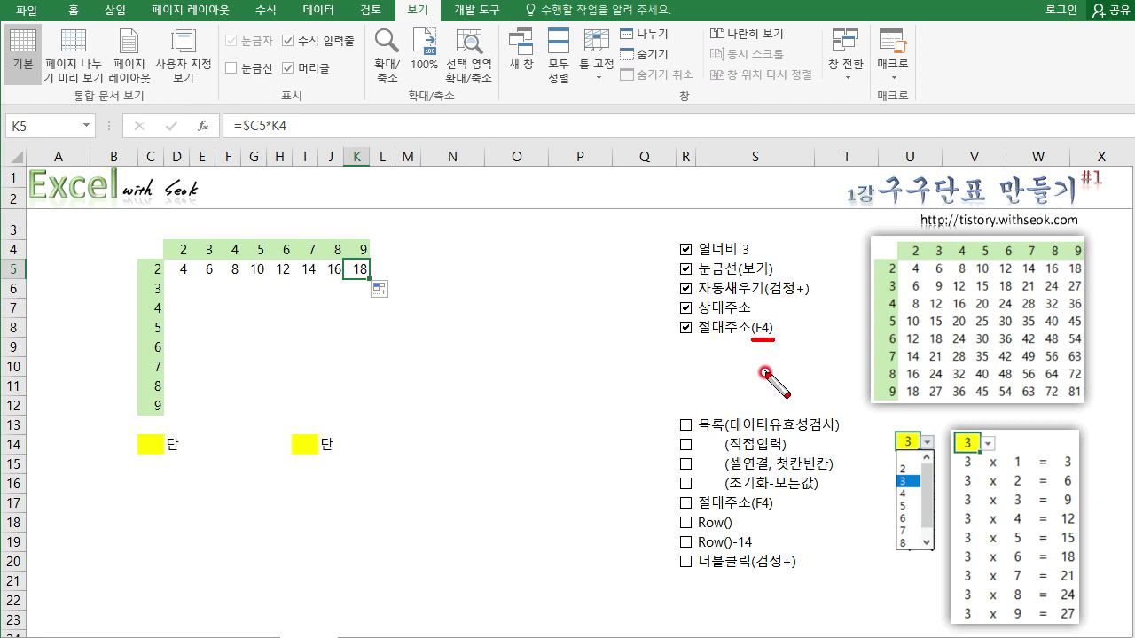
# Step: Clear the autofilled formulas from E5:K5, keeping the formula in D5
pyautogui.press('Escape')
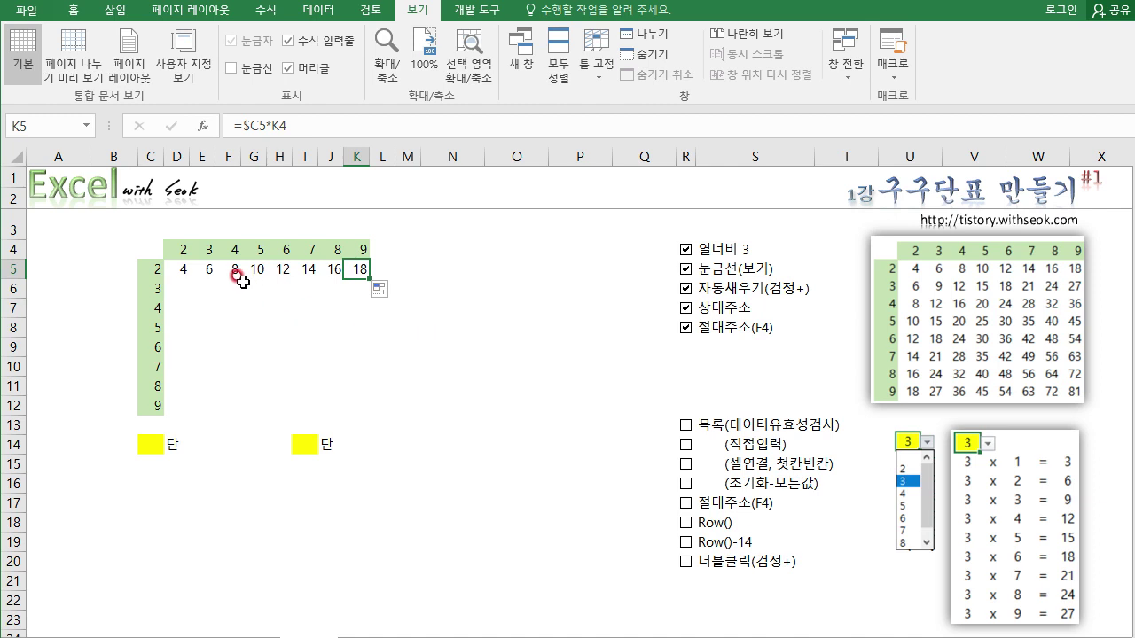
pyautogui.moveTo(209, 268); pyautogui.dragTo(359, 272)
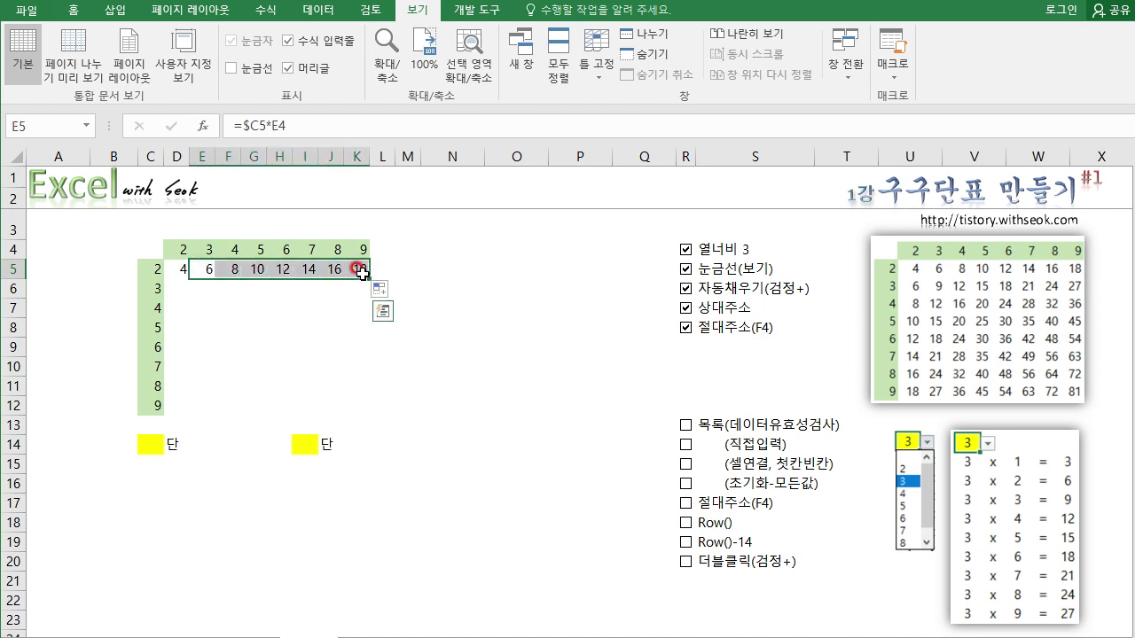
pyautogui.press('Delete')
# Step: Remove the column lock from the first reference in D5 and reapply it so the formula reads =$C5*D4
pyautogui.click(177, 268)
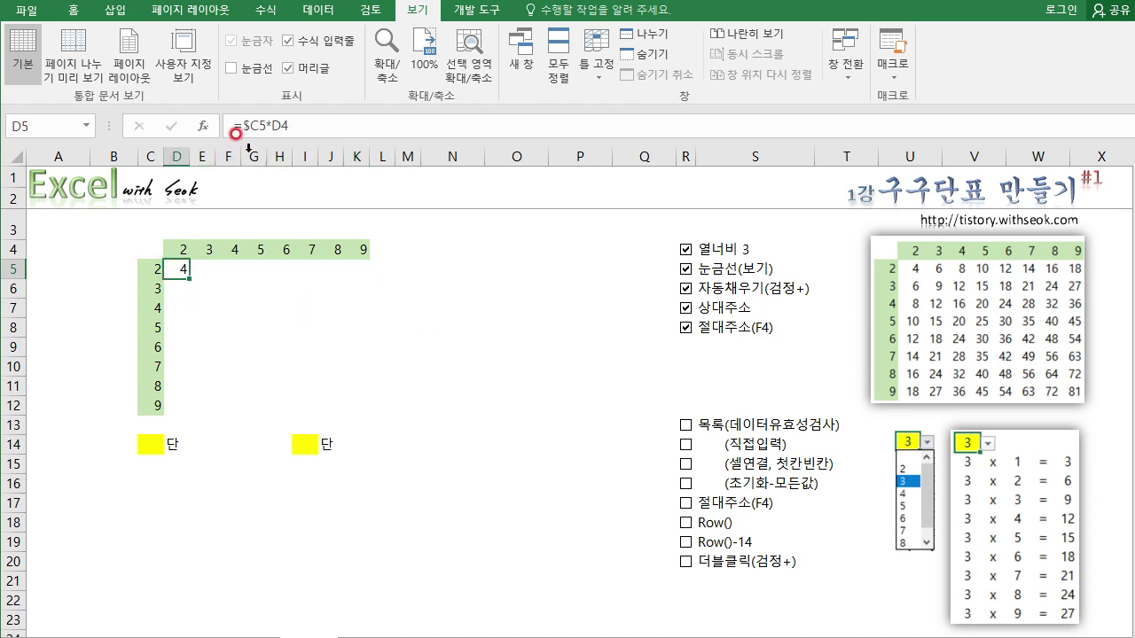
pyautogui.click(241, 126)
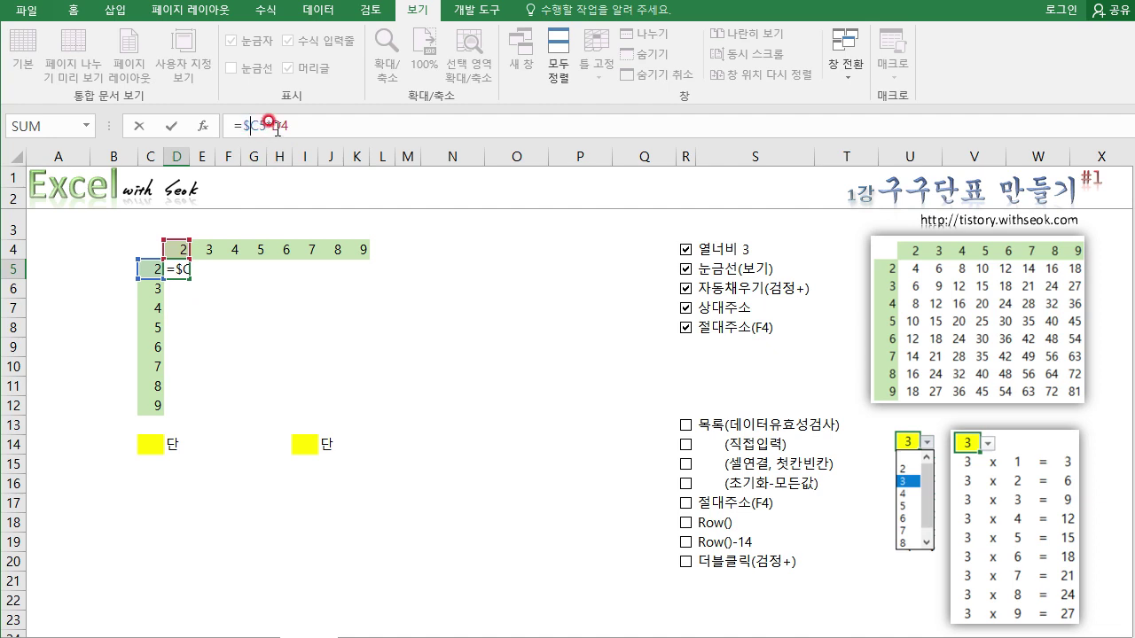
pyautogui.press('BackSpace')
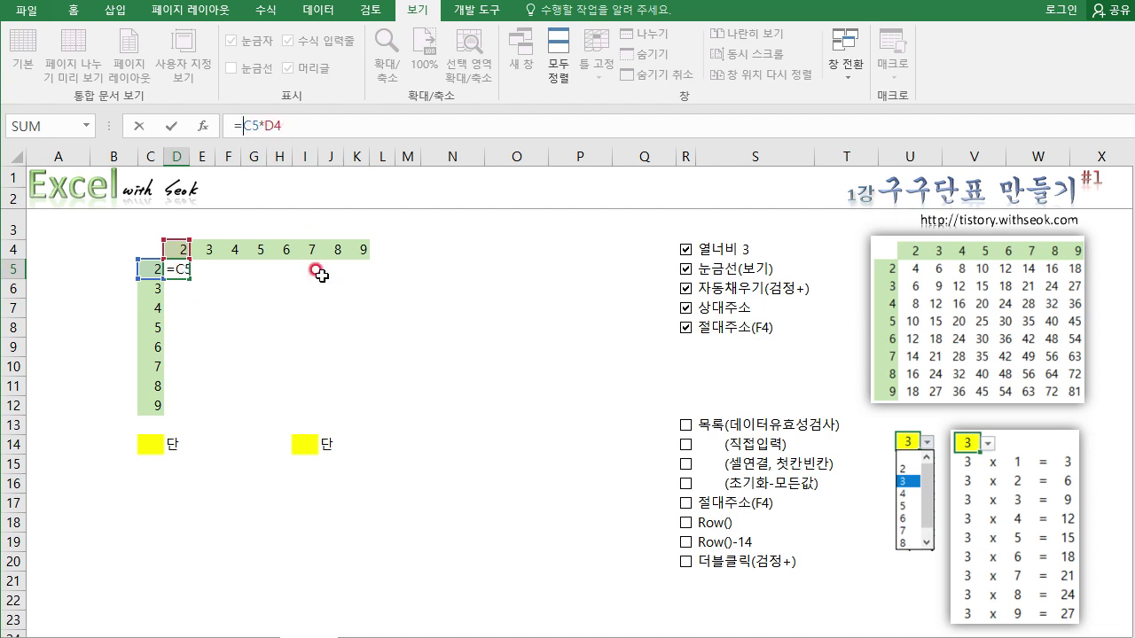
pyautogui.click(253, 126)
pyautogui.press('F4')
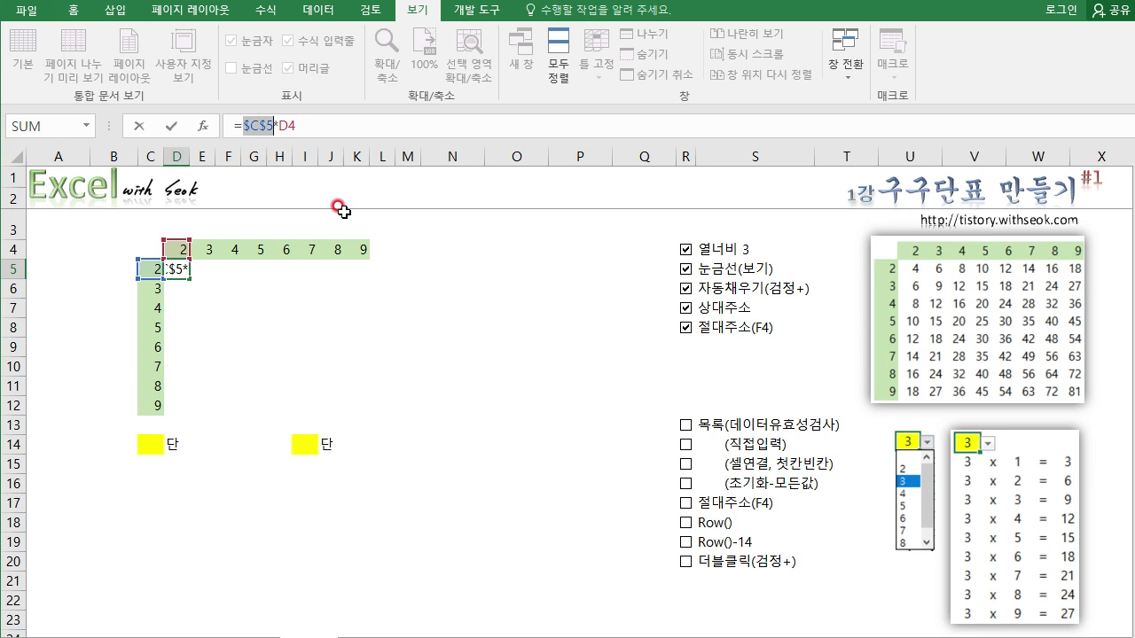
pyautogui.press('F4')
pyautogui.press('F4')
pyautogui.press('F4')
pyautogui.press('Return')
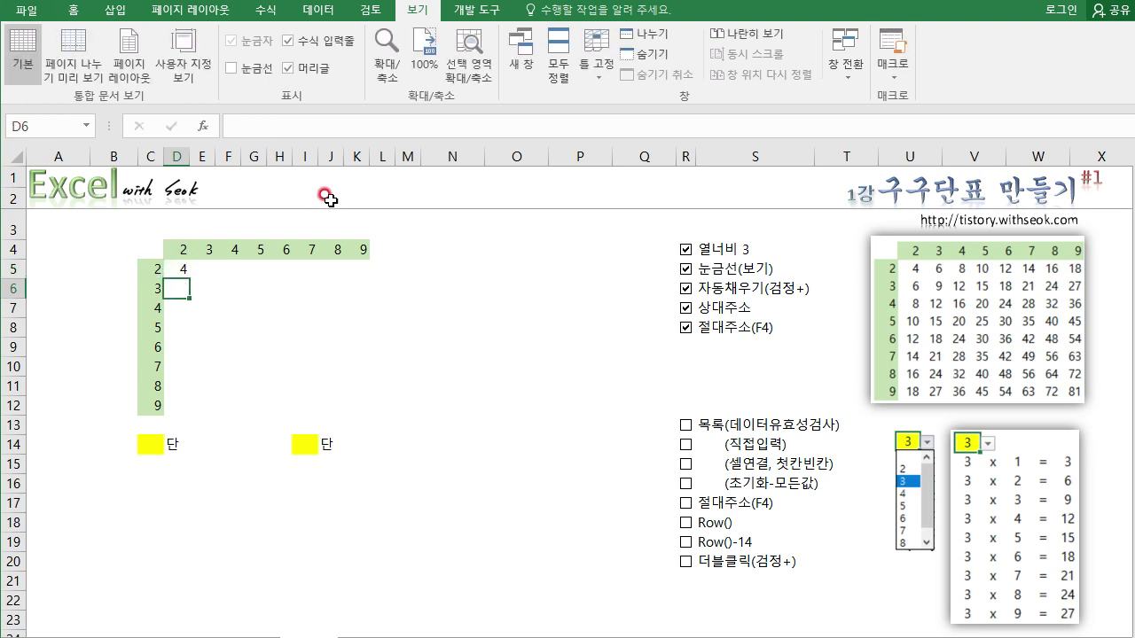
# Step: Try autofilling the D5 formula across to K5 and down through row 10, and clear D6:K10
pyautogui.click(182, 272)
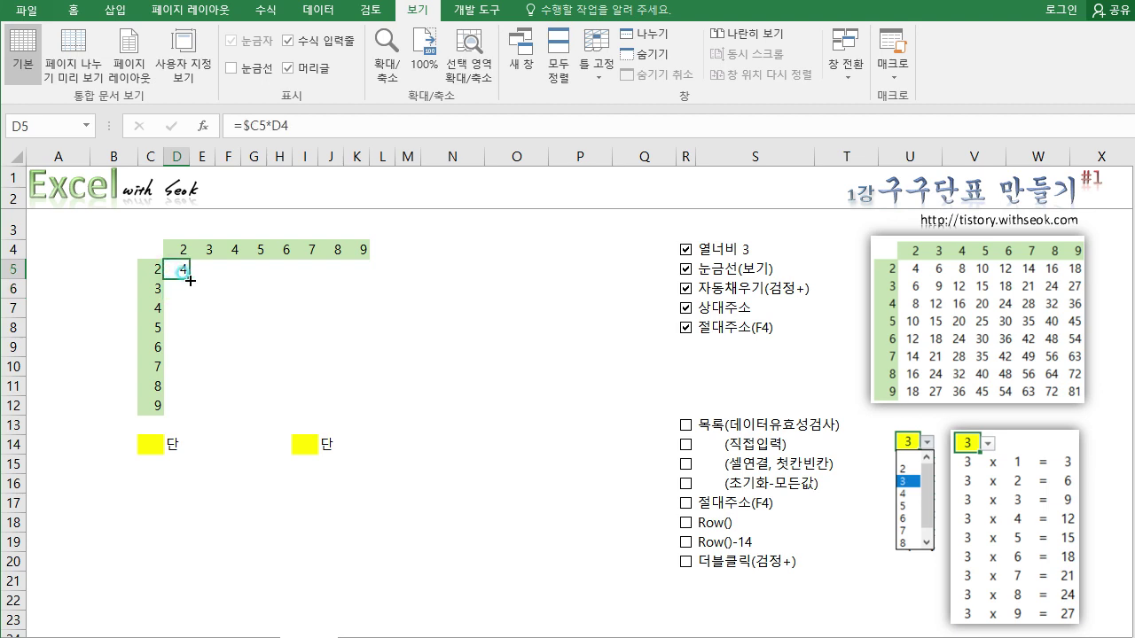
pyautogui.moveTo(190, 280); pyautogui.dragTo(369, 279)
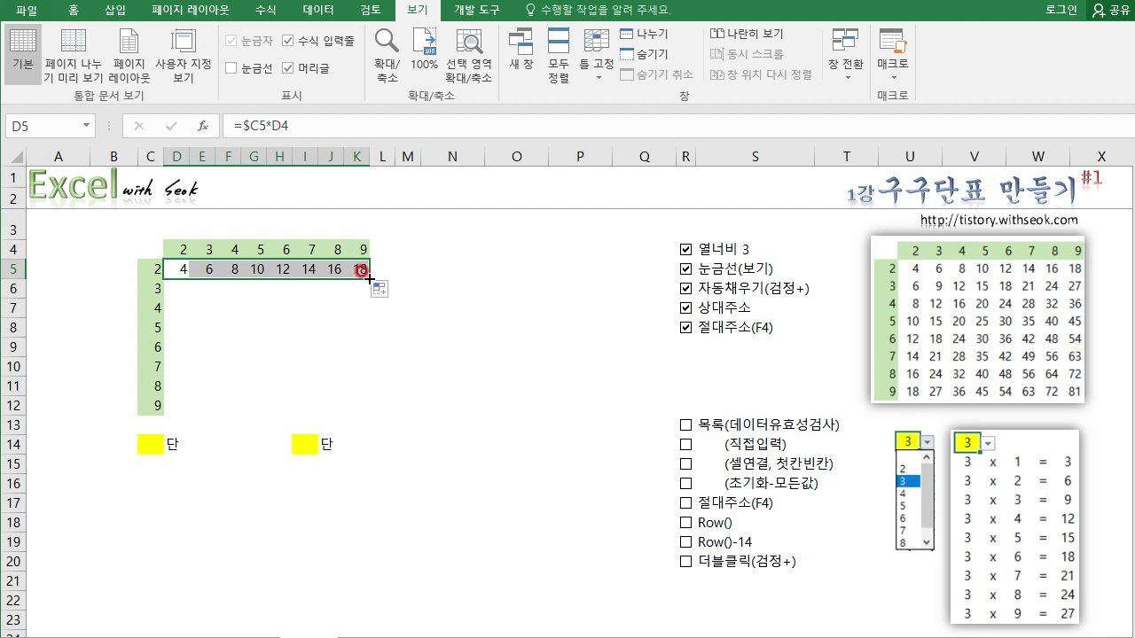
pyautogui.moveTo(368, 280); pyautogui.dragTo(365, 377)
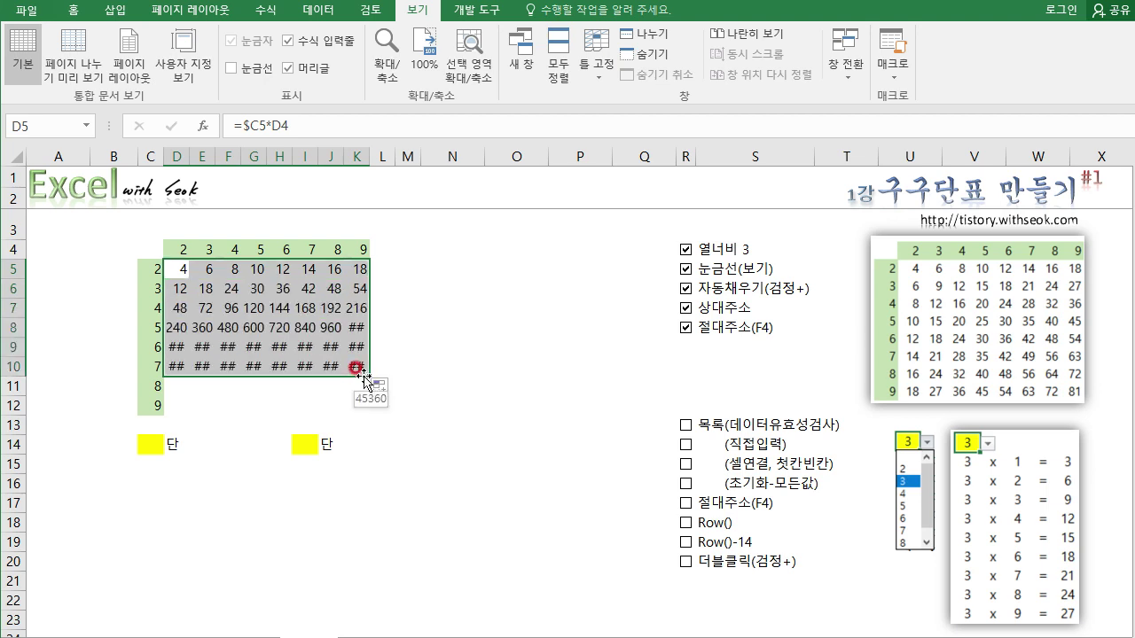
pyautogui.moveTo(177, 286); pyautogui.dragTo(361, 347)
pyautogui.press('Delete')
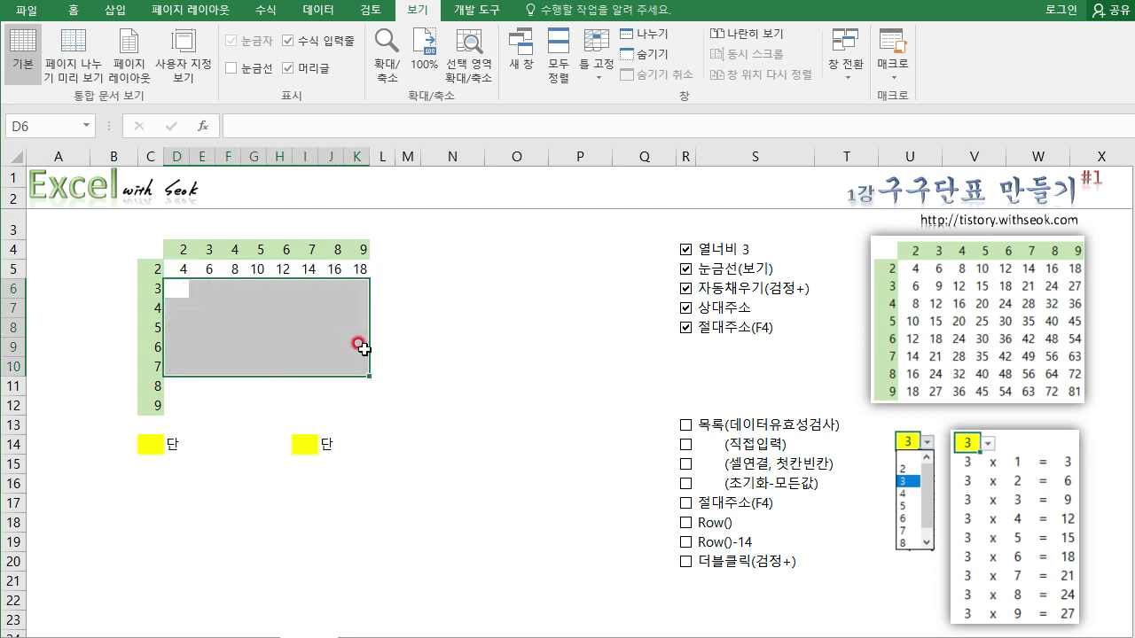
# Step: Autofill the D5 formula down to D6, try pointing D6's second reference at D4, and return it to D5
pyautogui.click(182, 271)
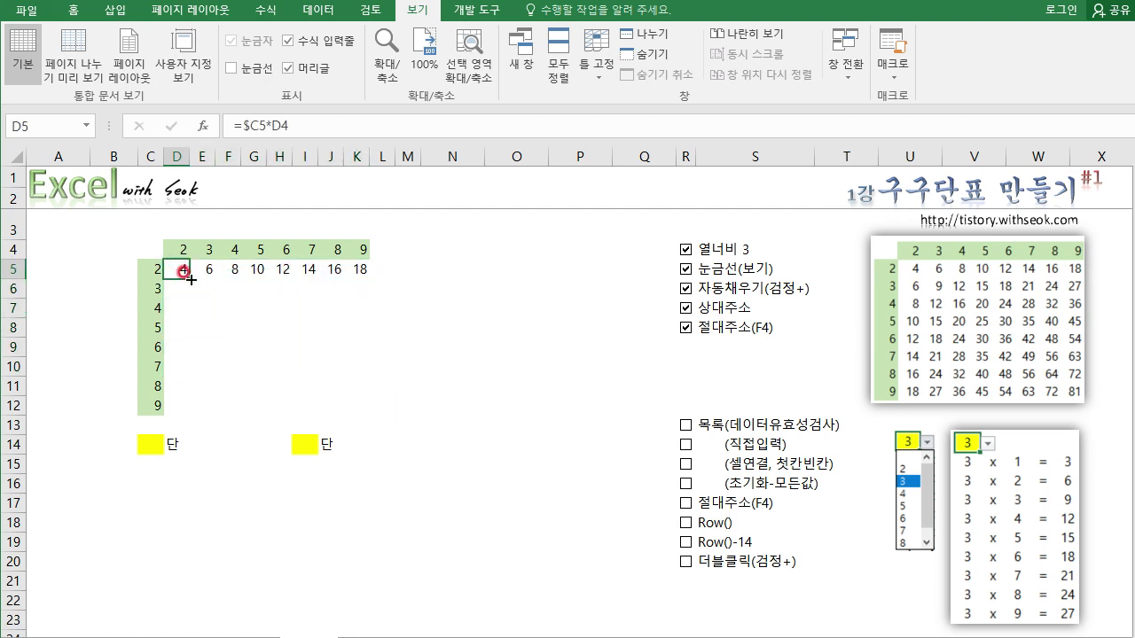
pyautogui.moveTo(191, 280); pyautogui.dragTo(188, 297)
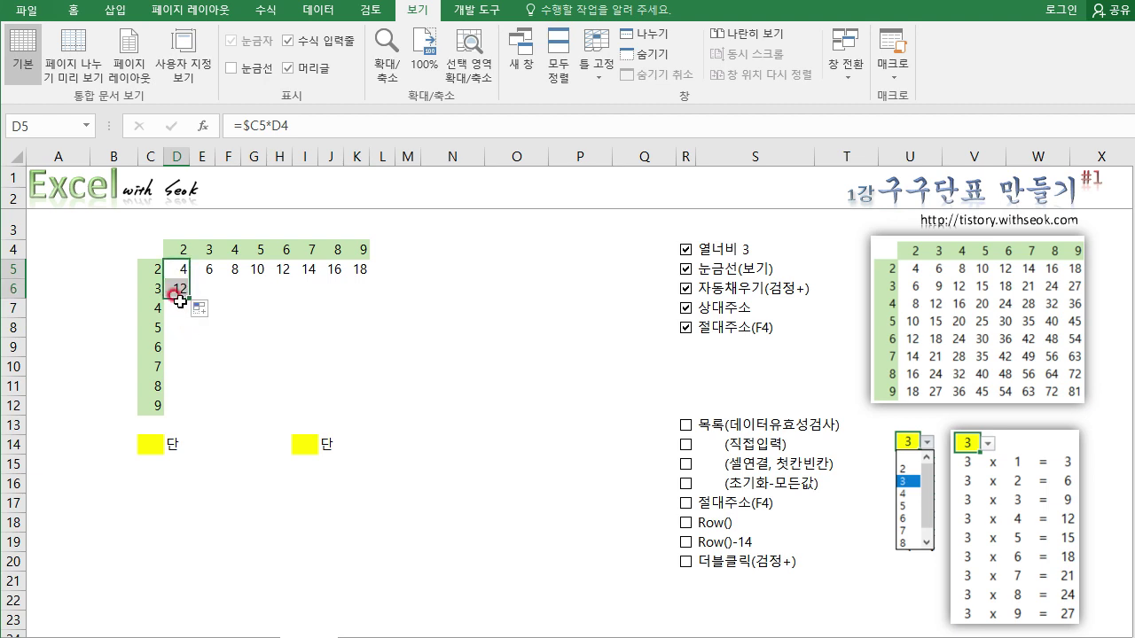
pyautogui.click(177, 289)
pyautogui.click(298, 118)
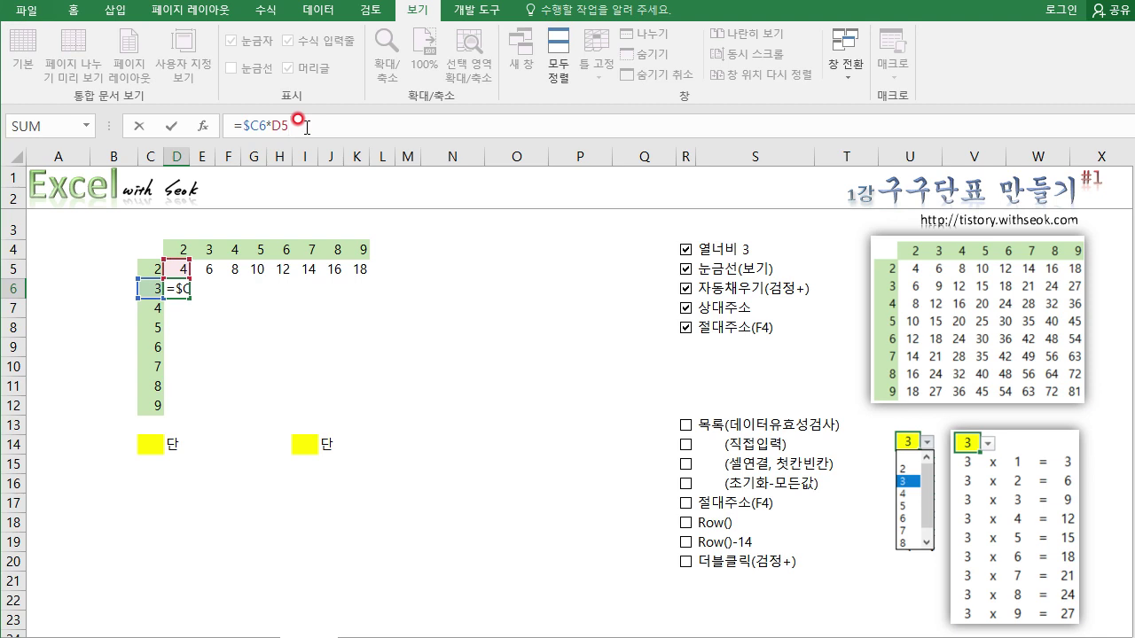
pyautogui.click(181, 266)
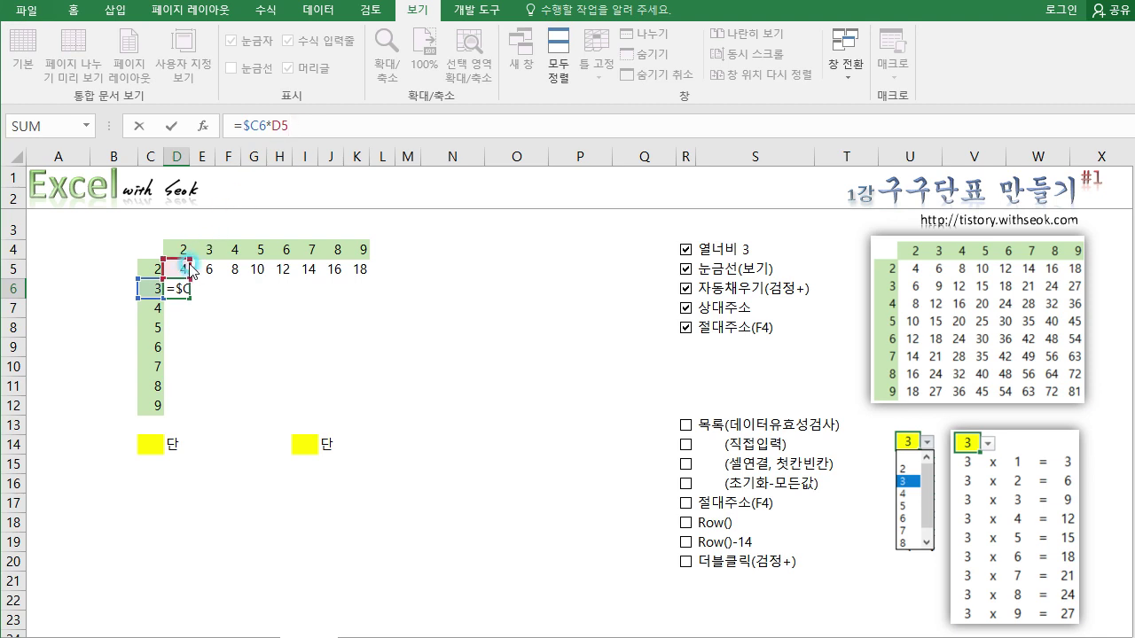
pyautogui.click(190, 254)
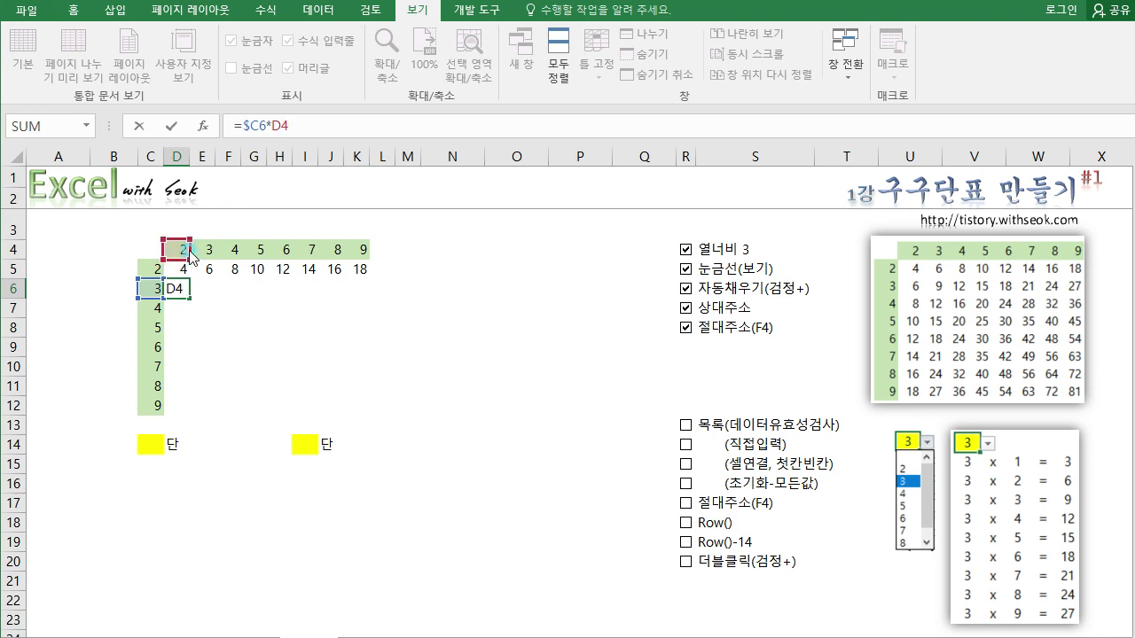
pyautogui.click(187, 266)
pyautogui.moveTo(183, 279); pyautogui.dragTo(184, 280)
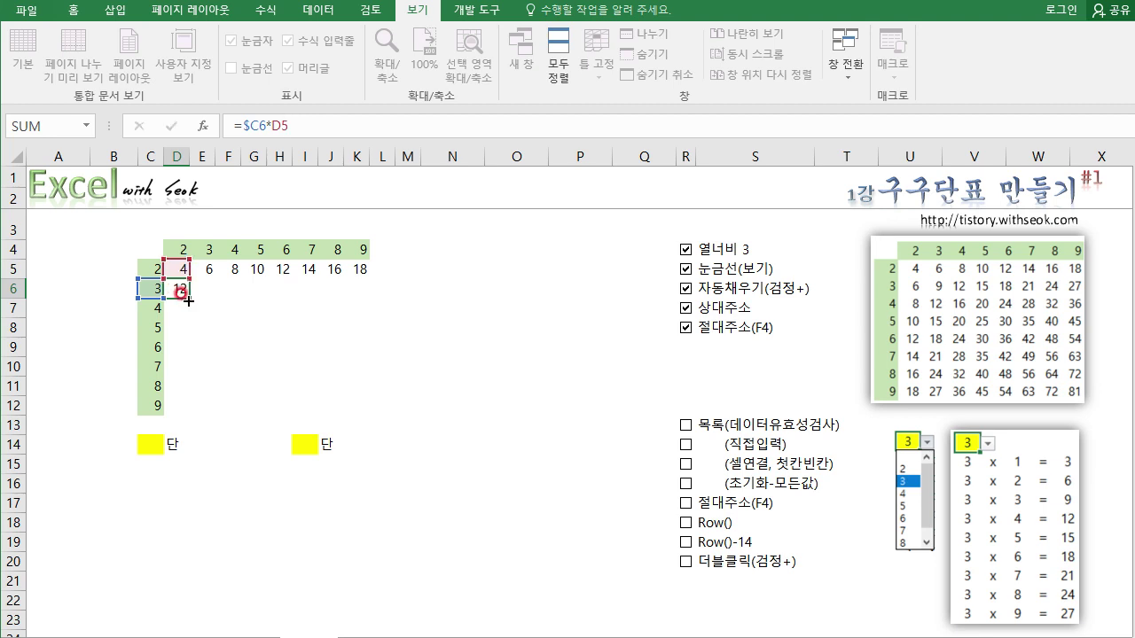
pyautogui.hotkey('ctrl', 'Return')
# Step: Autofill D6 down to D7, try pointing D7's second reference at the header cell D4, and cancel the edit
pyautogui.moveTo(187, 299); pyautogui.dragTo(189, 255)
pyautogui.click(181, 309)
pyautogui.click(299, 125)
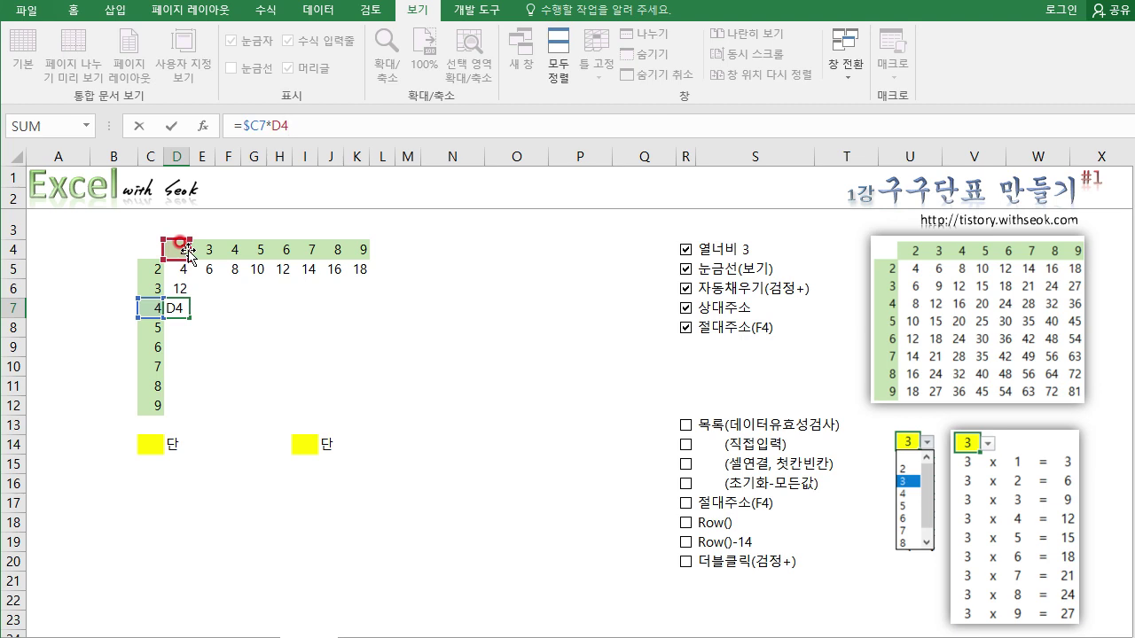
pyautogui.moveTo(176, 268)
pyautogui.mouseDown()
pyautogui.moveTo(161, 218)
pyautogui.moveTo(177, 266)
pyautogui.mouseUp()
pyautogui.moveTo(282, 140)
pyautogui.mouseDown()
pyautogui.moveTo(264, 110)
pyautogui.moveTo(276, 118)
pyautogui.mouseUp()
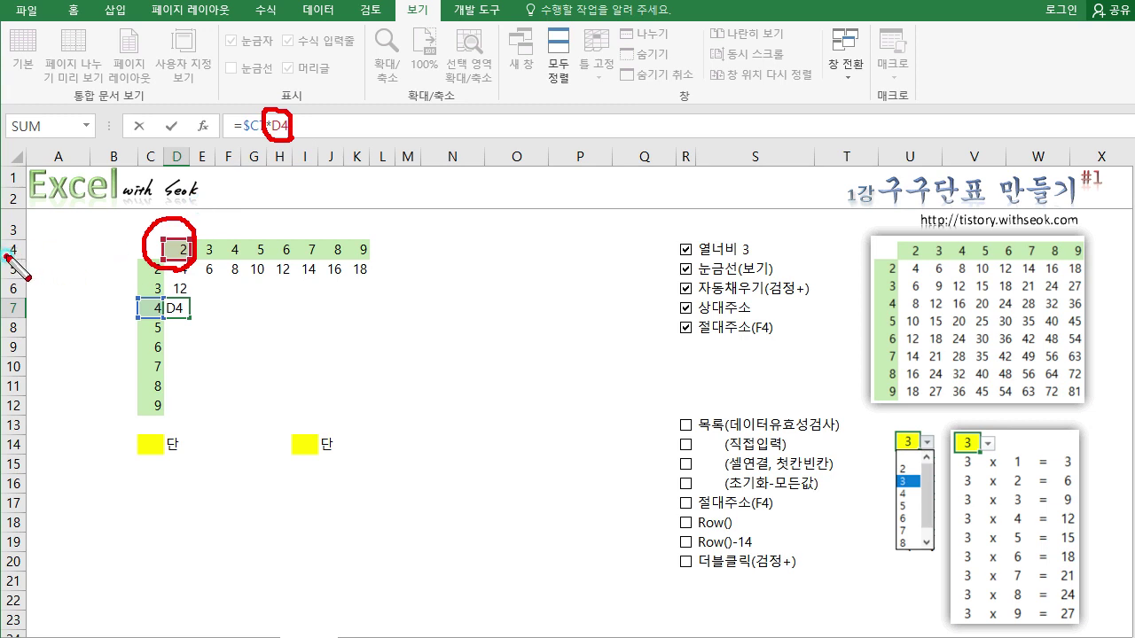
pyautogui.moveTo(7, 256); pyautogui.dragTo(157, 256)
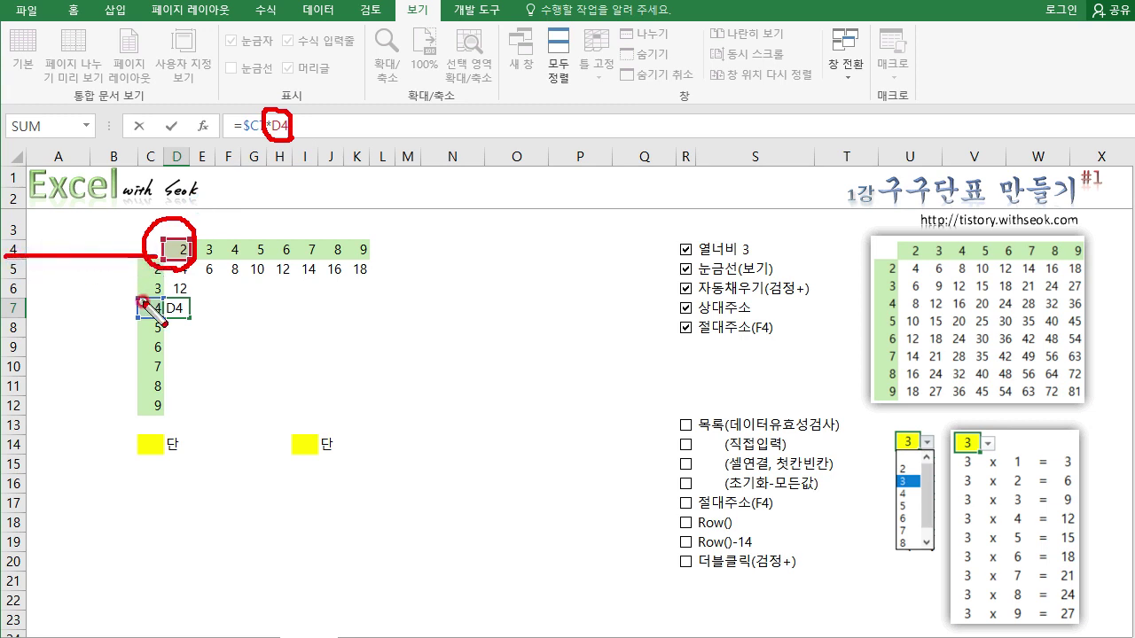
pyautogui.press('Escape')
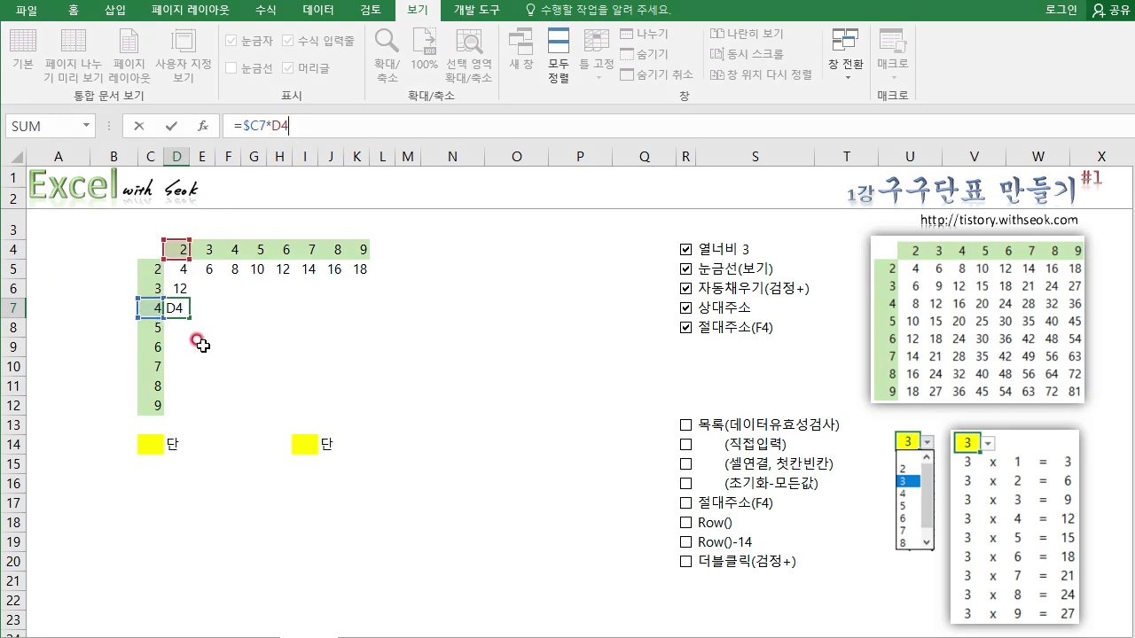
pyautogui.press('Escape')
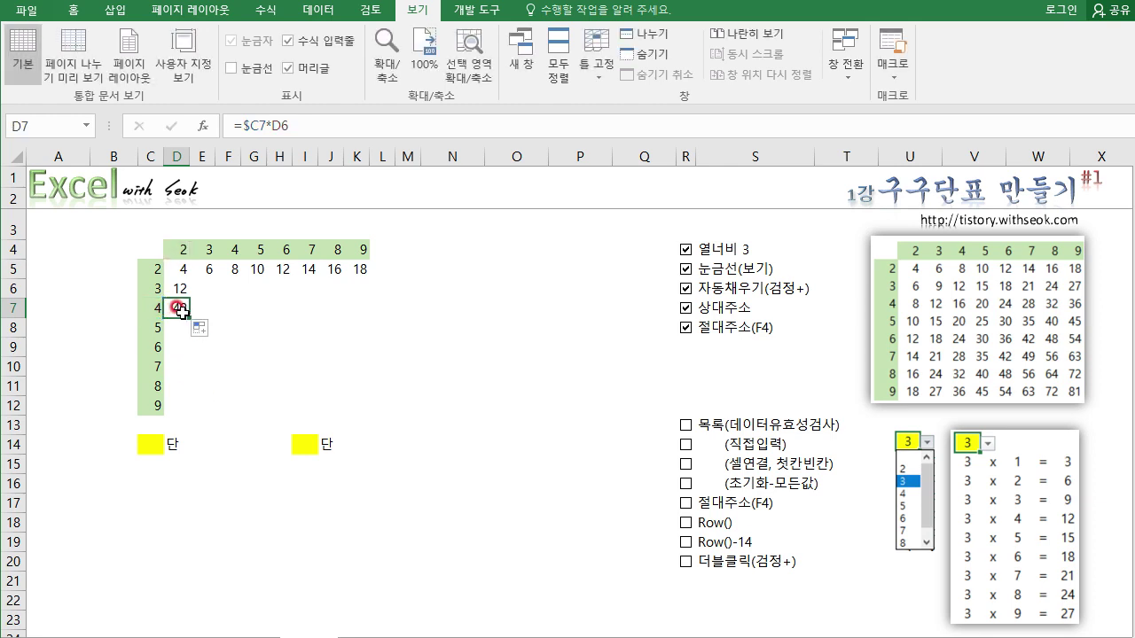
# Step: Clear the trial formulas from D6:D7 and E5:K5
pyautogui.moveTo(178, 307); pyautogui.dragTo(178, 286)
pyautogui.press('Delete')
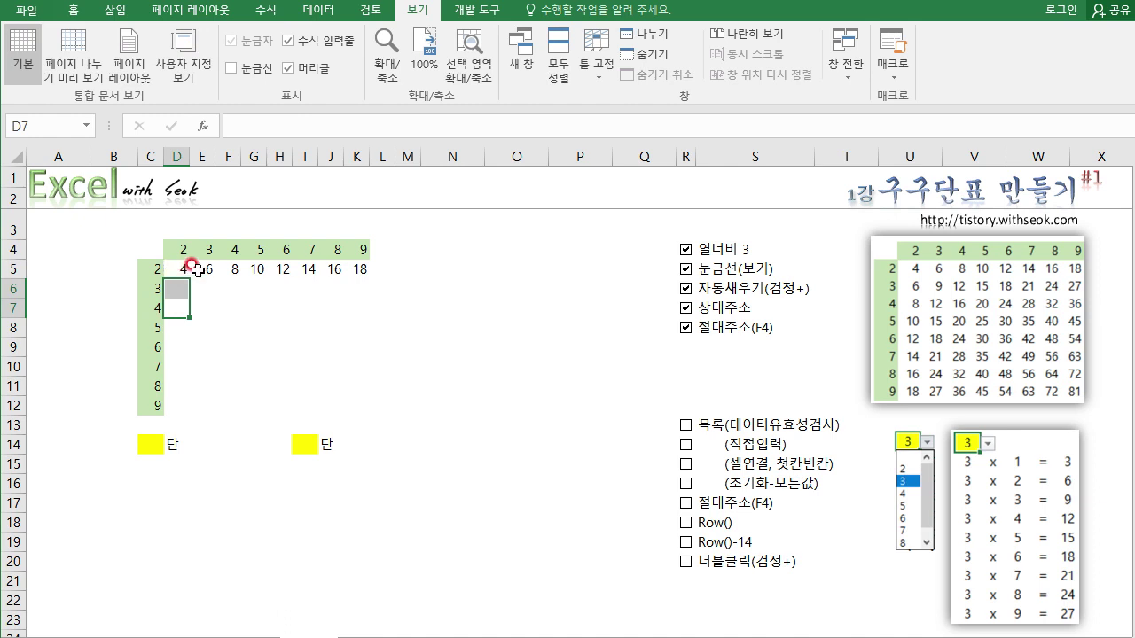
pyautogui.moveTo(197, 269); pyautogui.dragTo(362, 271)
pyautogui.press('Delete')
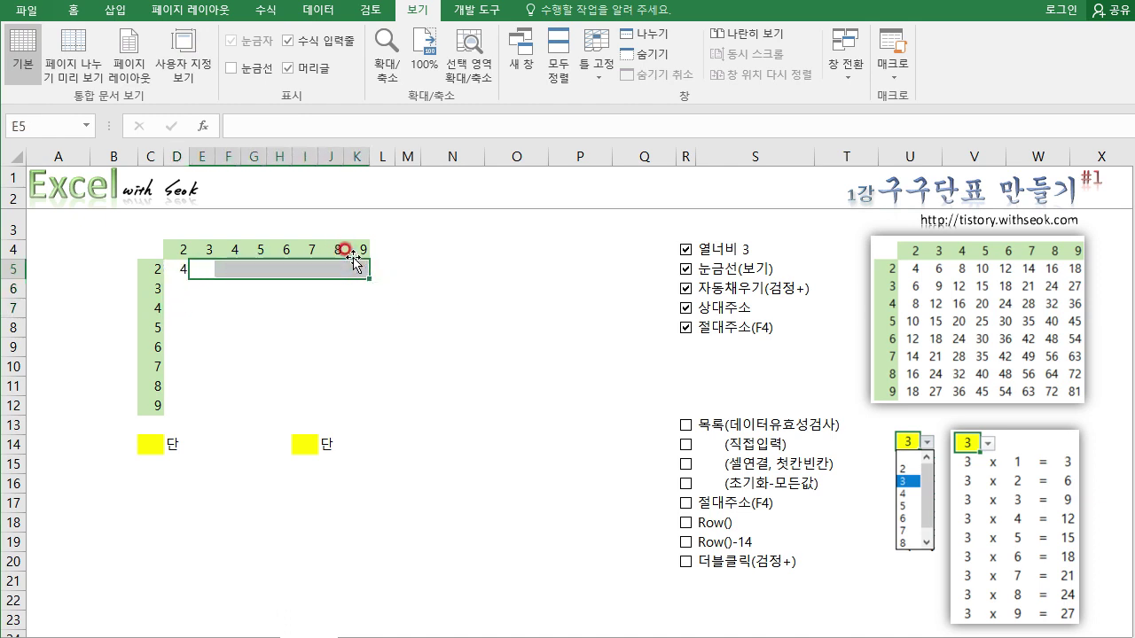
# Step: Lock the row of the second reference in D5 so the formula reads =$C5*D$4
pyautogui.click(180, 271)
pyautogui.click(284, 126)
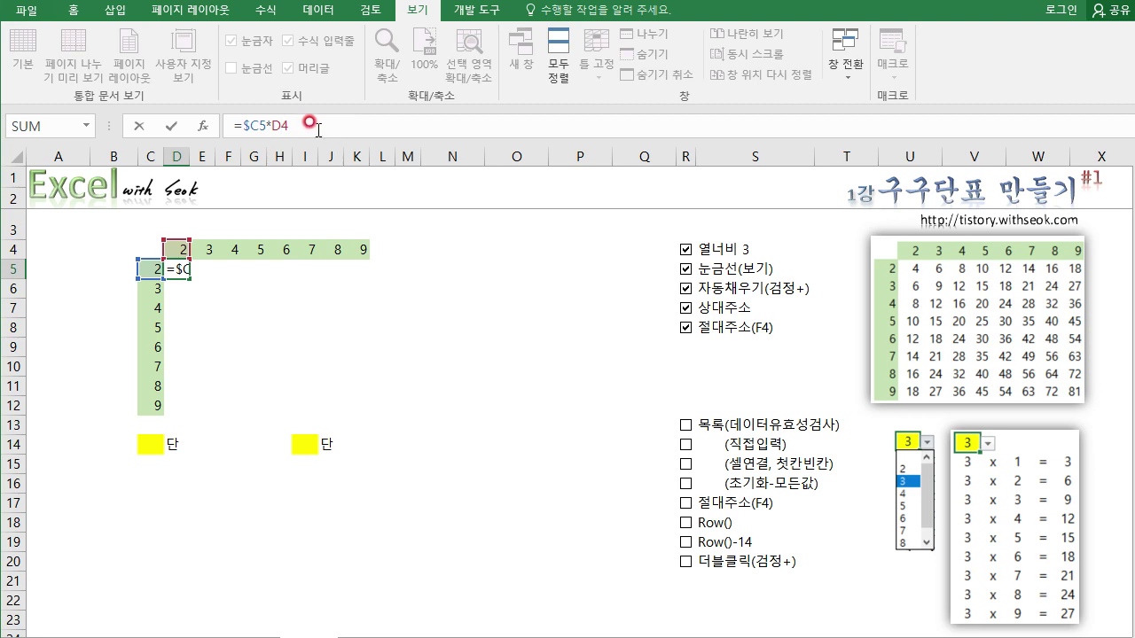
pyautogui.press('F4')
pyautogui.press('F4')
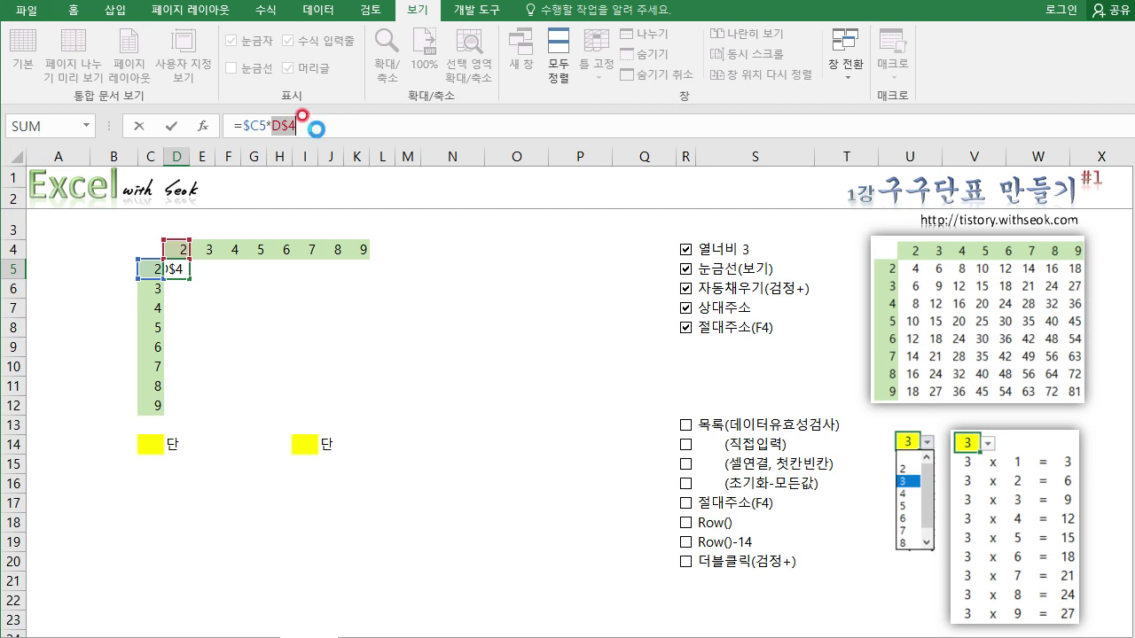
pyautogui.press('Return')
# Step: Autofill the D5 formula with mixed references down to D12 and across to K12, completing the multiplication table
pyautogui.click(181, 269)
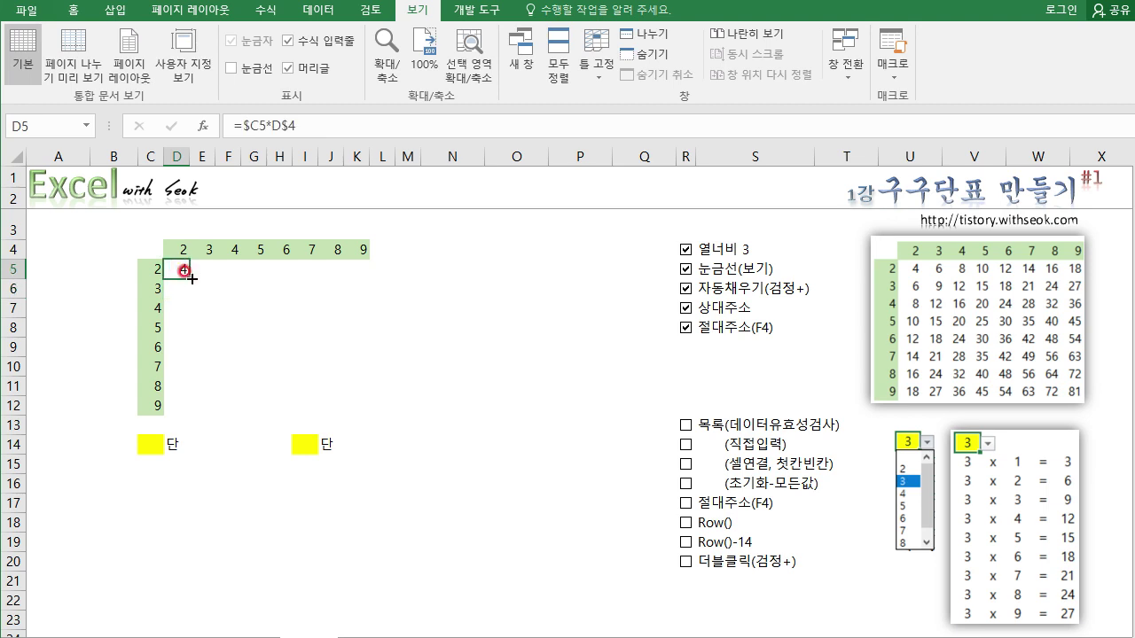
pyautogui.moveTo(191, 279); pyautogui.dragTo(180, 401)
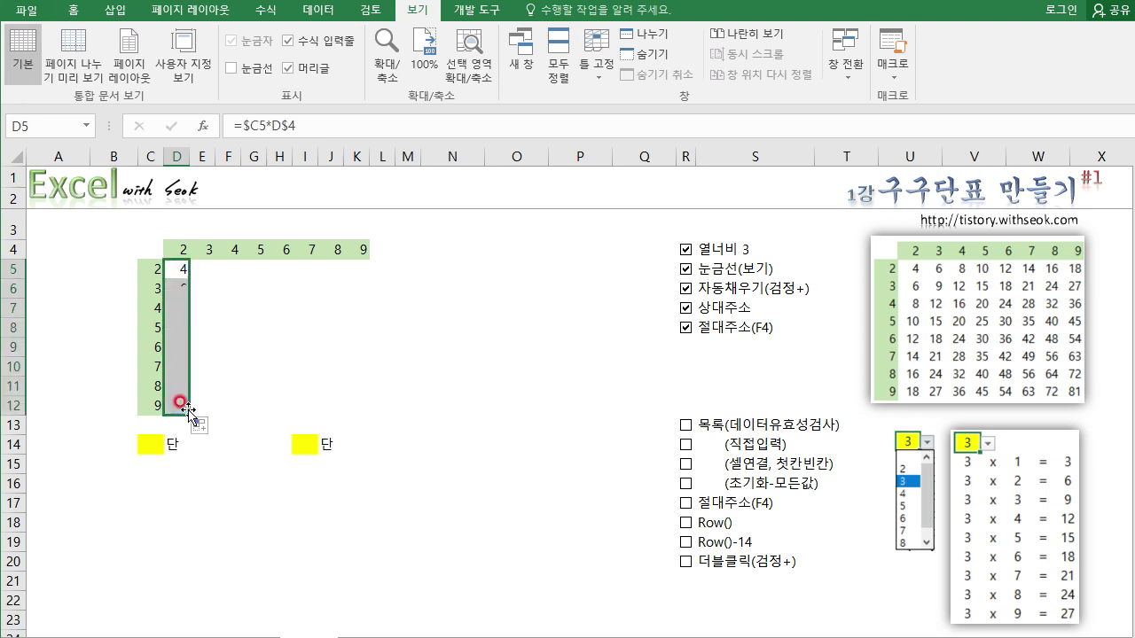
pyautogui.click(156, 405)
pyautogui.click(177, 250)
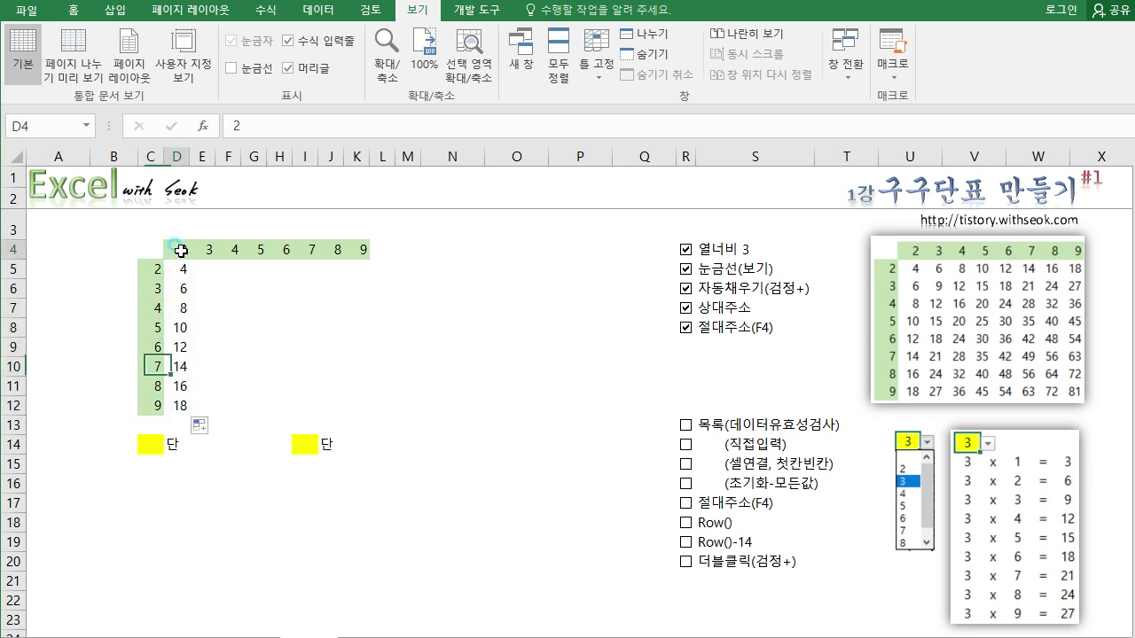
pyautogui.click(177, 405)
pyautogui.moveTo(178, 268); pyautogui.dragTo(370, 413)
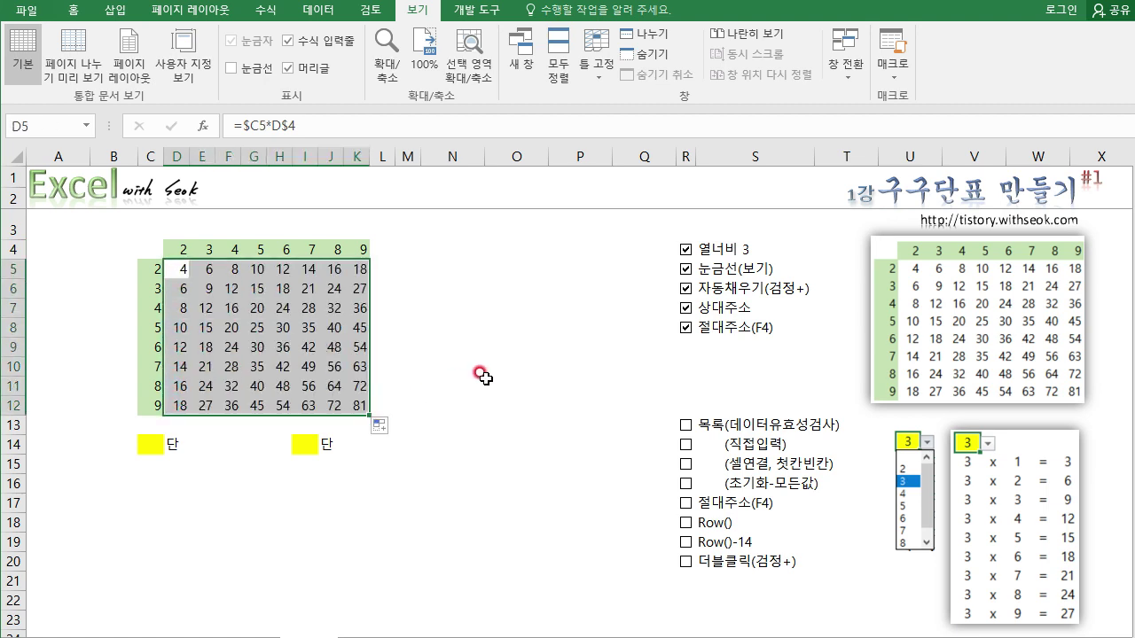
pyautogui.click(486, 379)
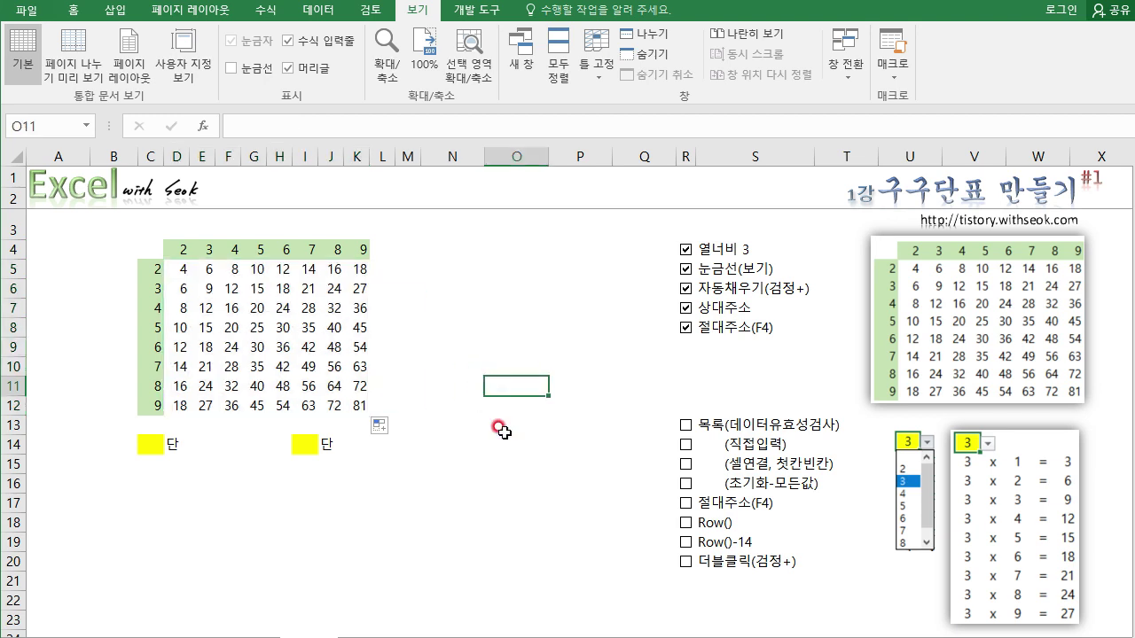
# Step: Check which row and column headers the formula in J10 refers to, leaving it unedited
pyautogui.click(334, 251)
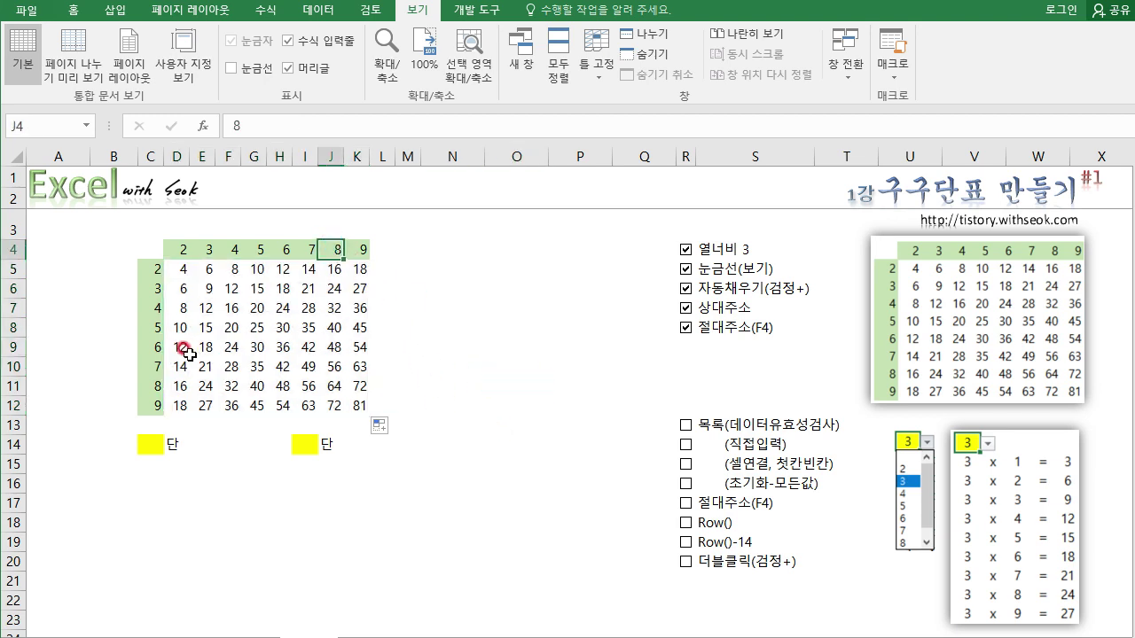
pyautogui.click(159, 365)
pyautogui.click(329, 367)
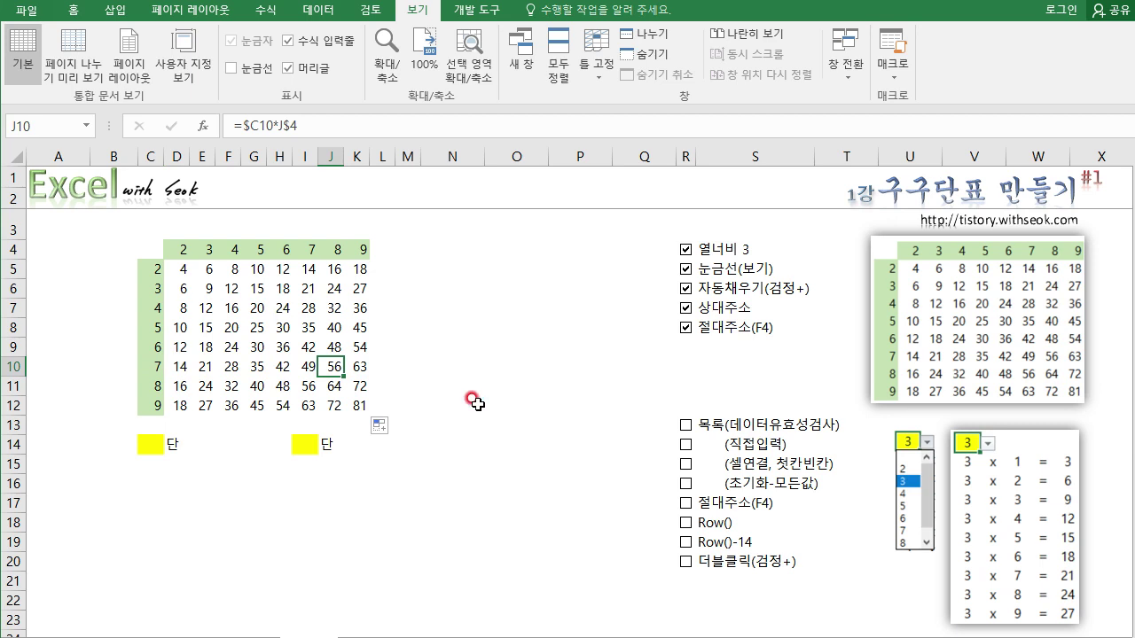
pyautogui.press('F2')
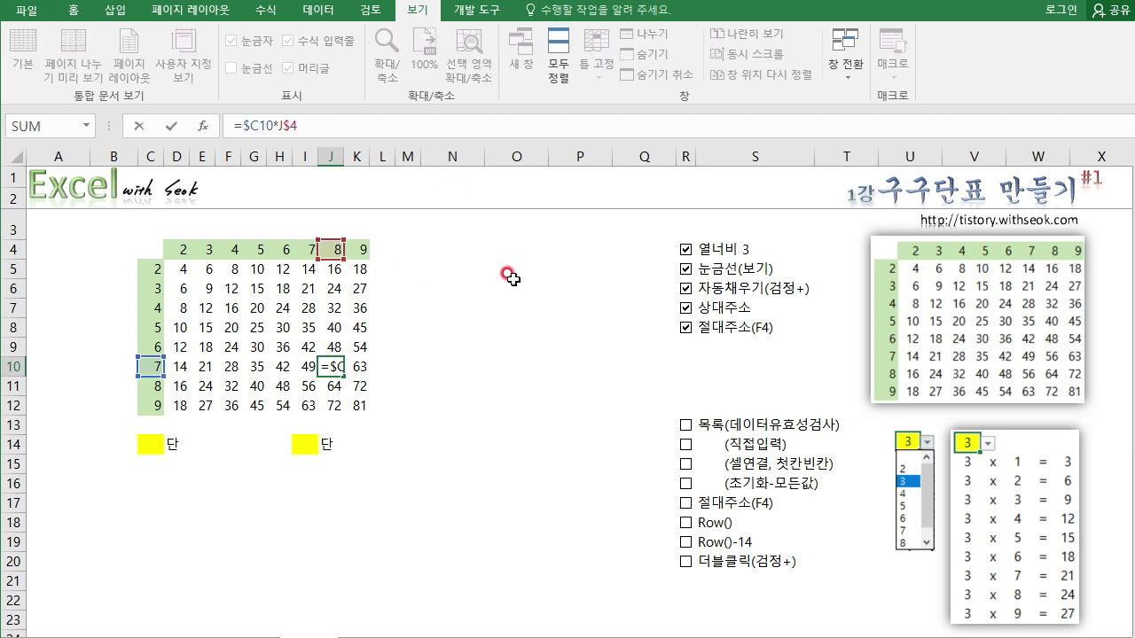
pyautogui.press('Escape')
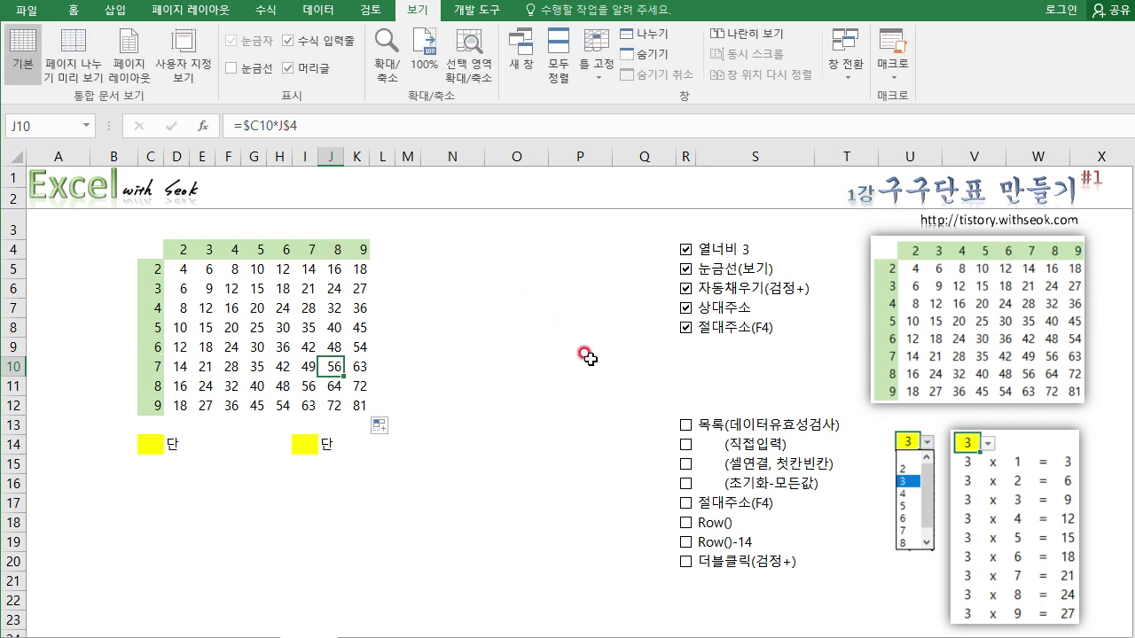
pyautogui.moveTo(864, 229); pyautogui.dragTo(897, 223)
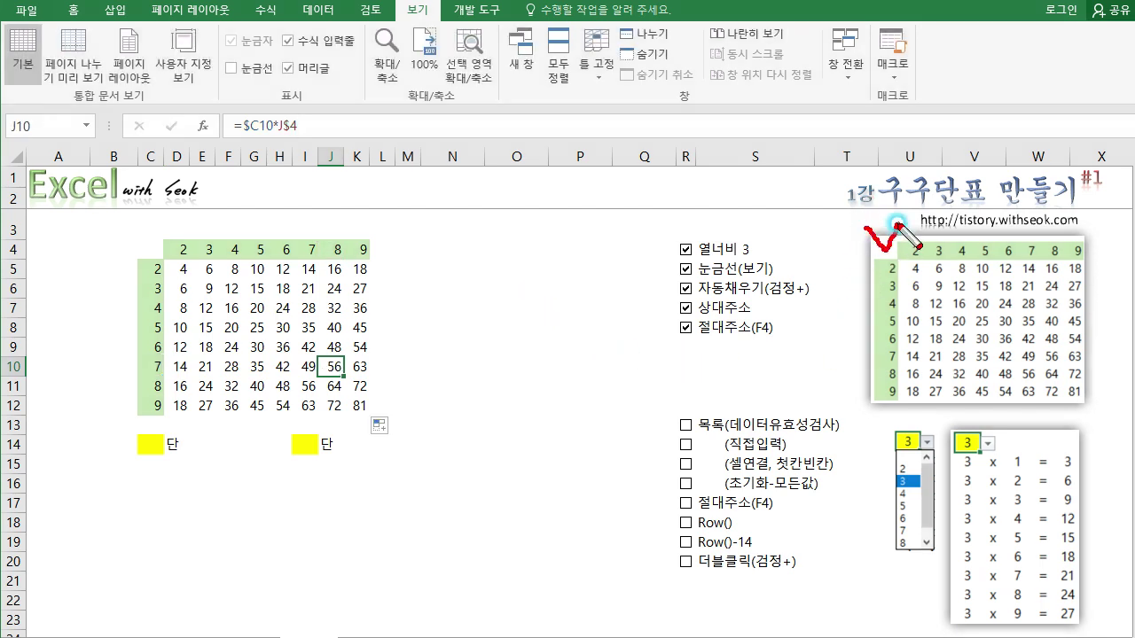
pyautogui.moveTo(803, 345)
pyautogui.mouseDown()
pyautogui.moveTo(720, 355)
pyautogui.moveTo(718, 223)
pyautogui.moveTo(800, 310)
pyautogui.moveTo(791, 358)
pyautogui.mouseUp()
pyautogui.press('Escape')
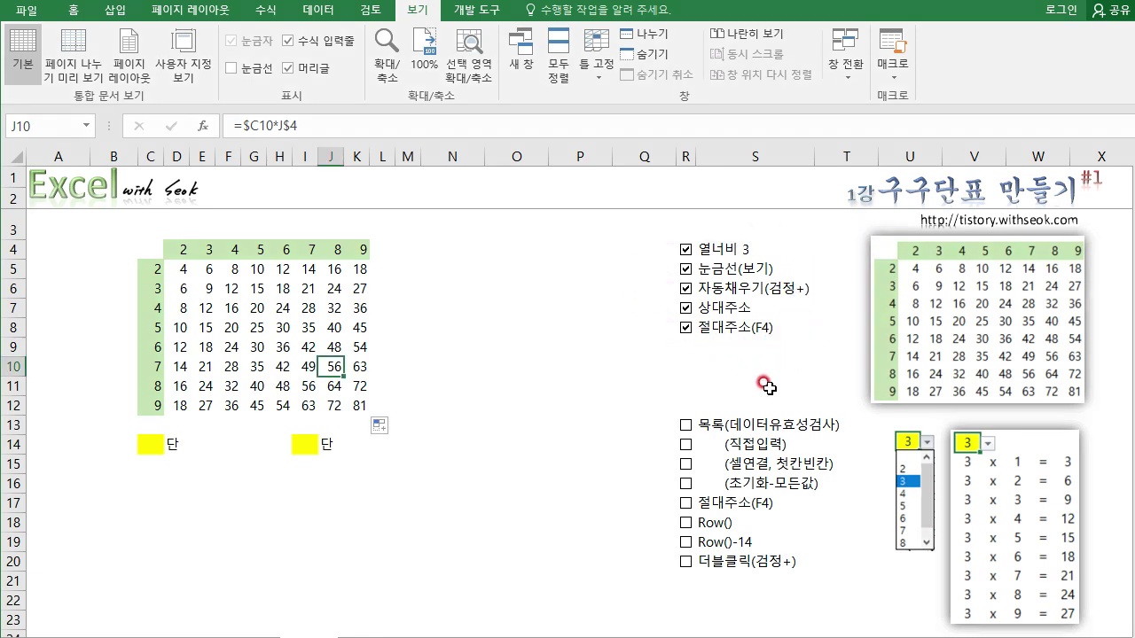
pyautogui.click(536, 456)
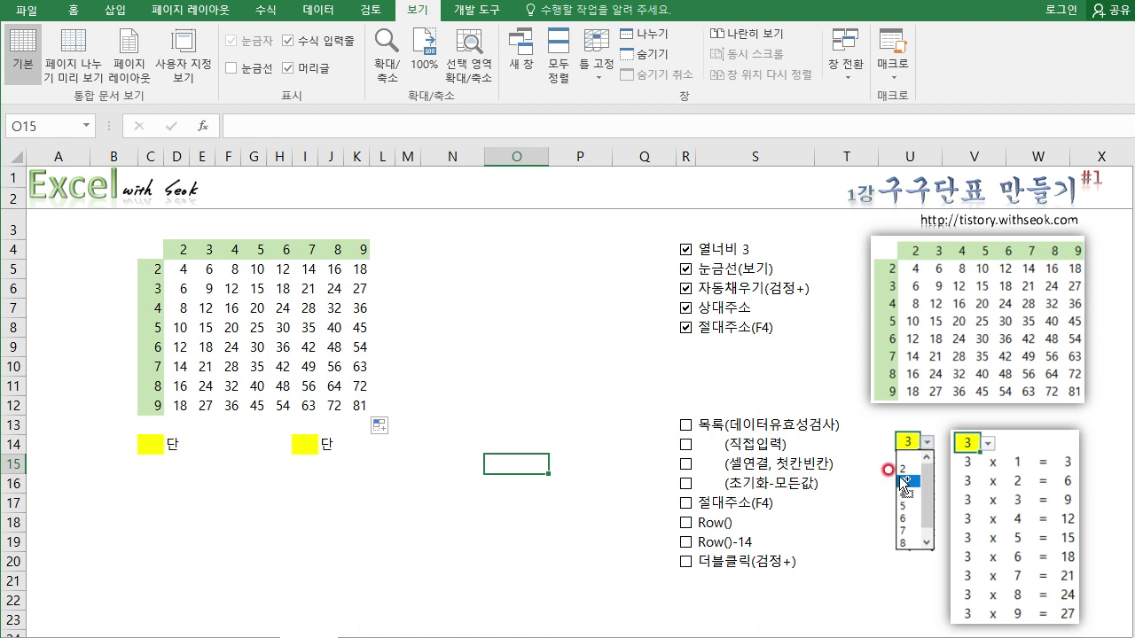
pyautogui.moveTo(926, 450)
pyautogui.mouseDown()
pyautogui.moveTo(879, 444)
pyautogui.moveTo(912, 416)
pyautogui.moveTo(927, 448)
pyautogui.mouseUp()
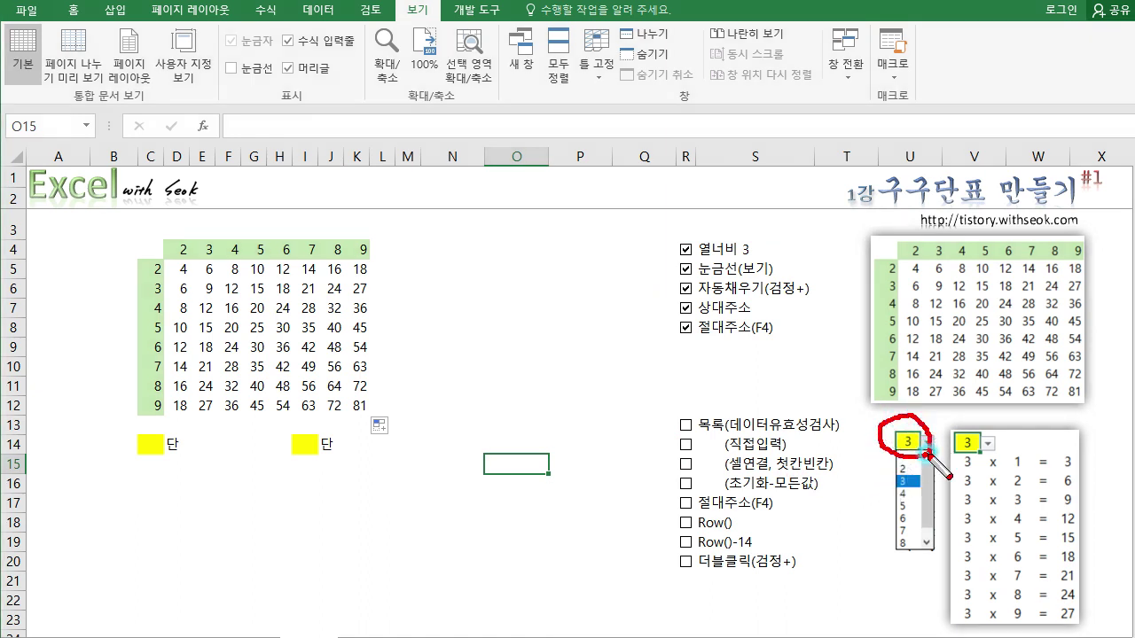
pyautogui.moveTo(888, 486); pyautogui.dragTo(913, 485)
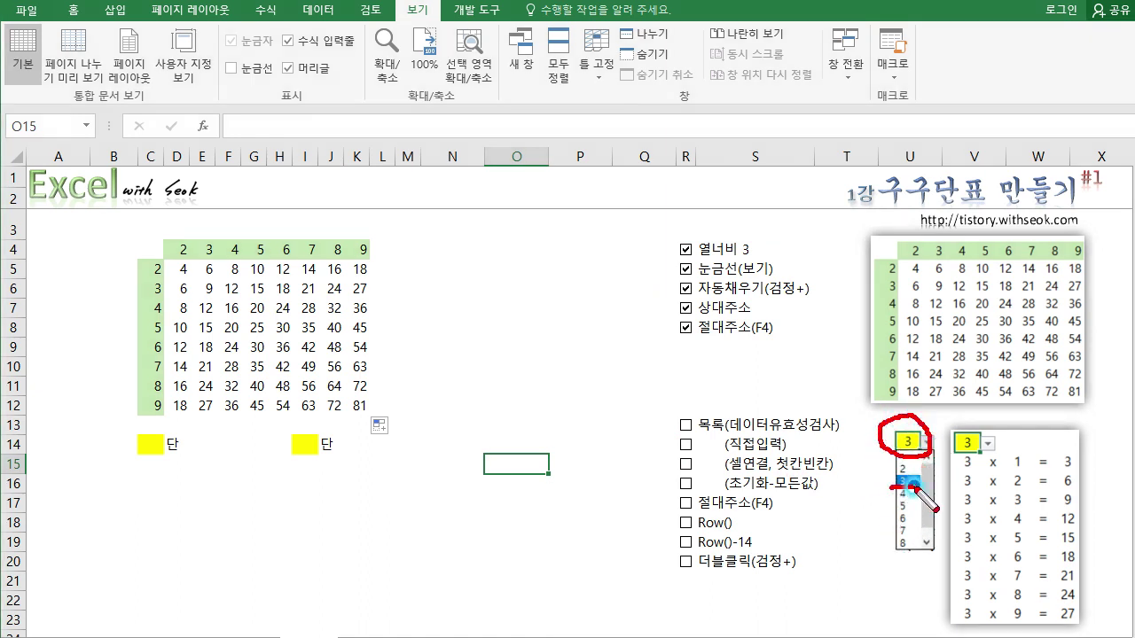
pyautogui.moveTo(1083, 560)
pyautogui.mouseDown()
pyautogui.moveTo(966, 619)
pyautogui.moveTo(950, 439)
pyautogui.moveTo(1062, 499)
pyautogui.moveTo(1074, 606)
pyautogui.moveTo(964, 588)
pyautogui.mouseUp()
pyautogui.press('Escape')
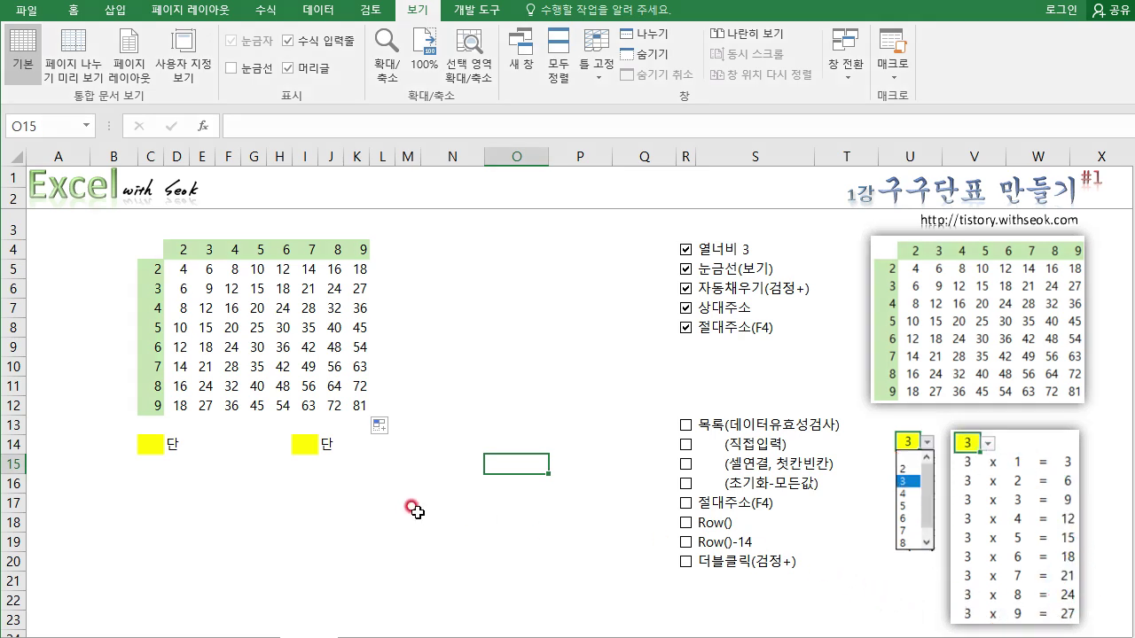
# Step: Remove the existing drop-down from C14 by copying the blank cell E14 over it
pyautogui.click(156, 445)
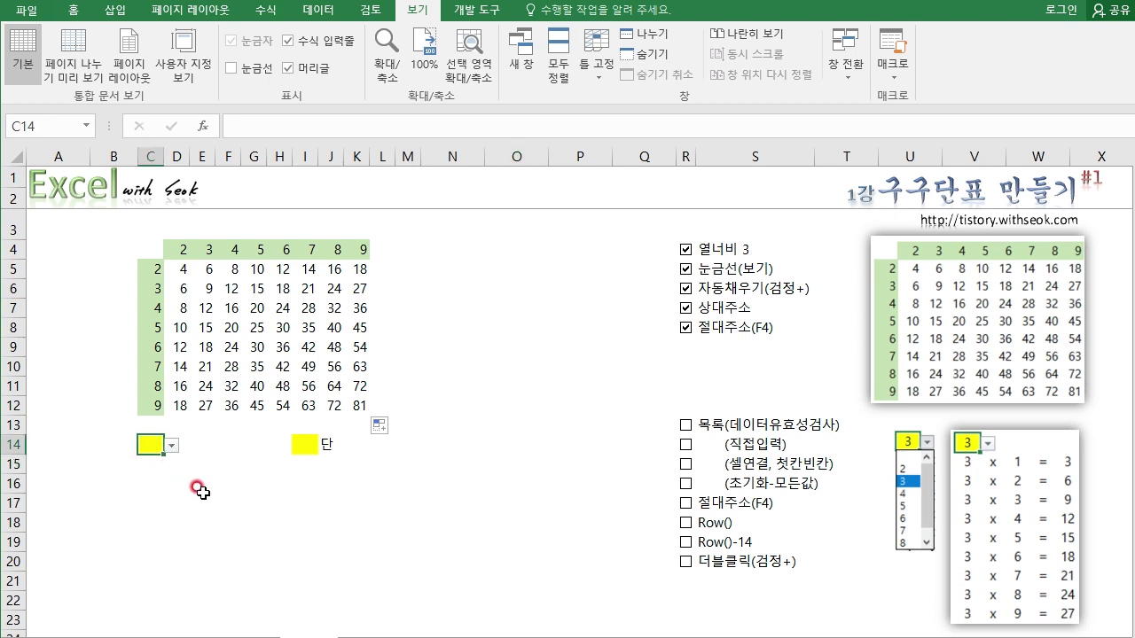
pyautogui.click(172, 447)
pyautogui.click(210, 482)
pyautogui.click(200, 448)
pyautogui.hotkey('ctrl', 'c')
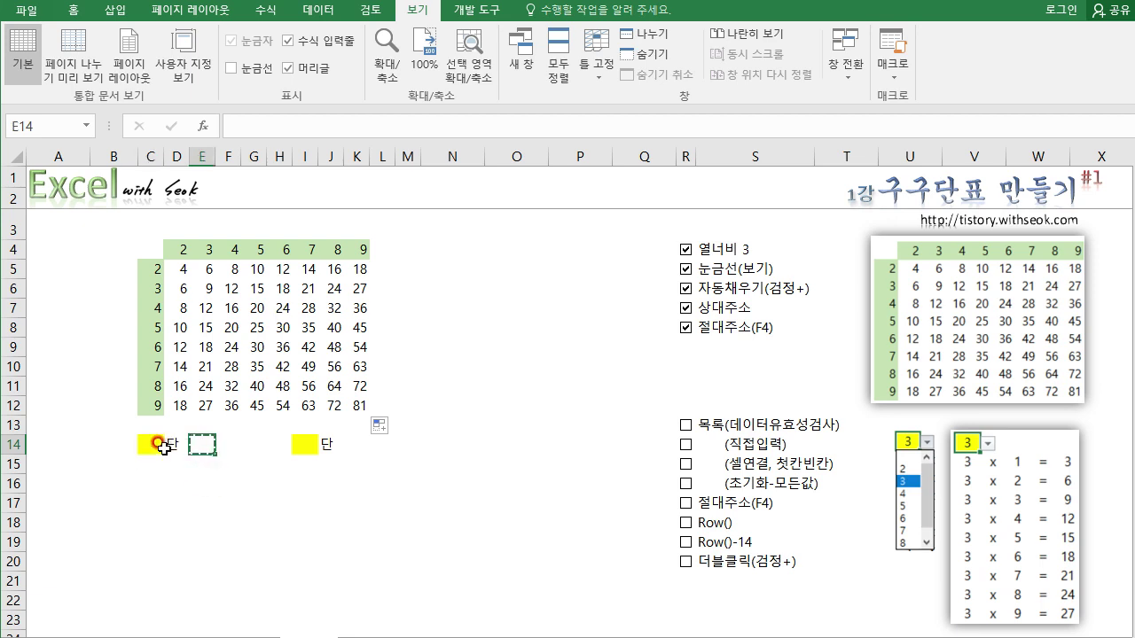
pyautogui.click(160, 444)
pyautogui.press('Return')
pyautogui.click(234, 535)
# Step: Reapply the yellow fill to cell C14
pyautogui.click(161, 441)
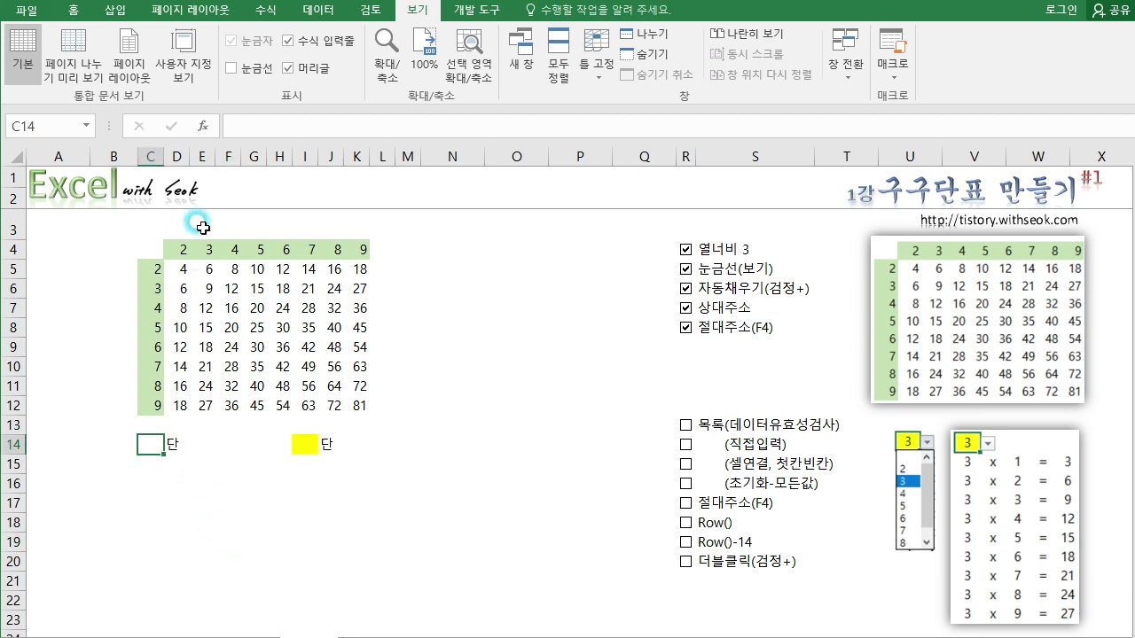
pyautogui.click(71, 10)
pyautogui.click(215, 68)
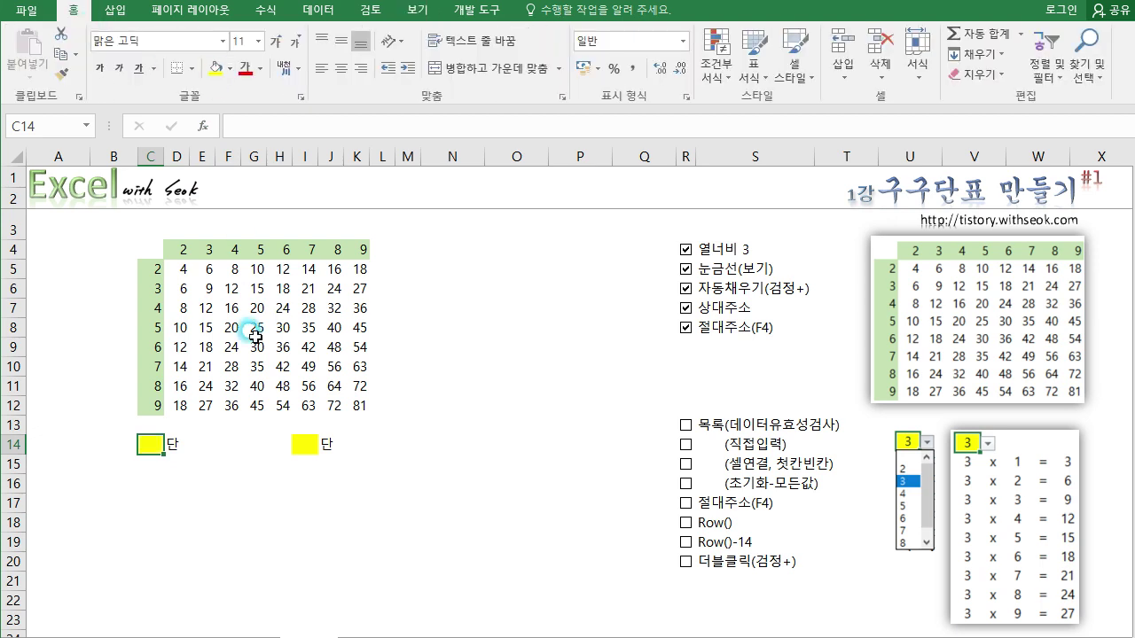
pyautogui.click(228, 444)
pyautogui.click(153, 443)
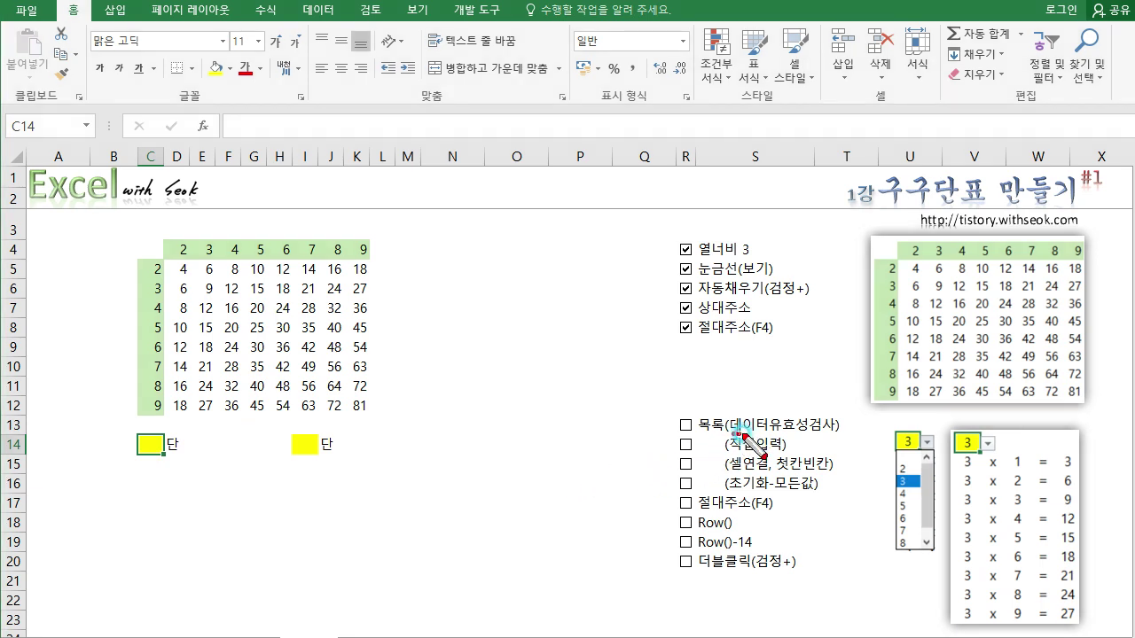
pyautogui.moveTo(732, 434); pyautogui.dragTo(826, 434)
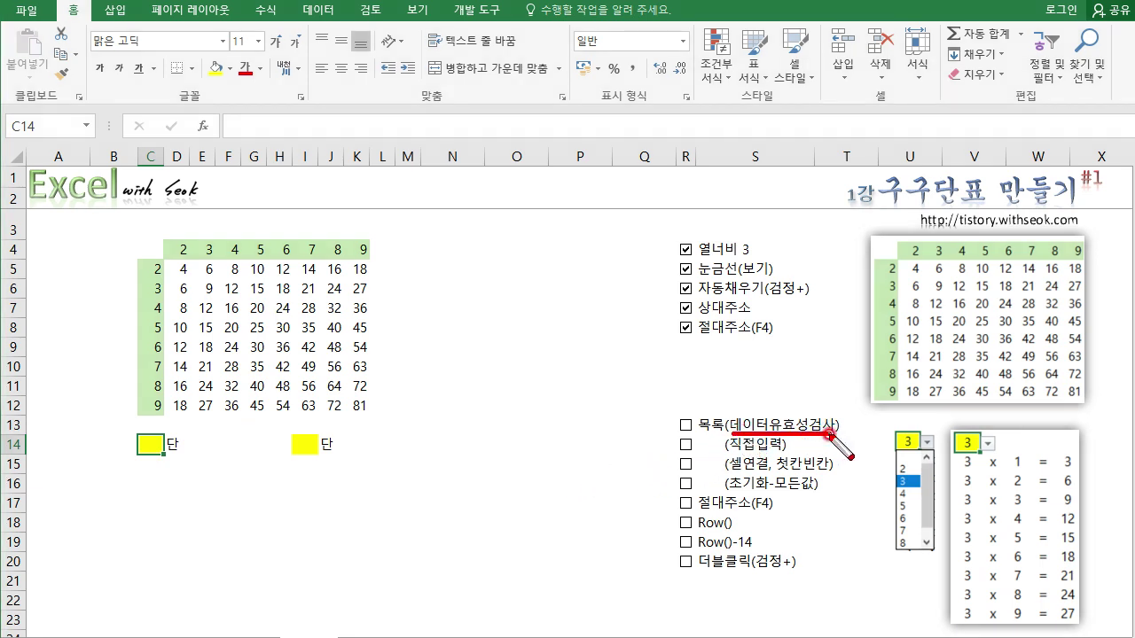
pyautogui.press('Escape')
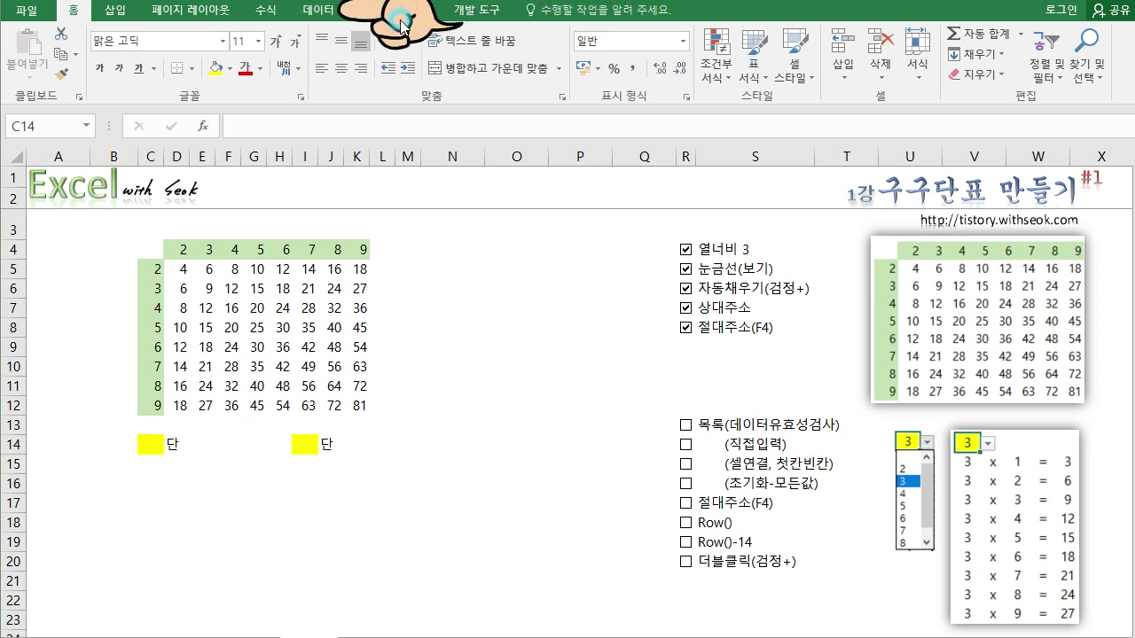
pyautogui.click(319, 16)
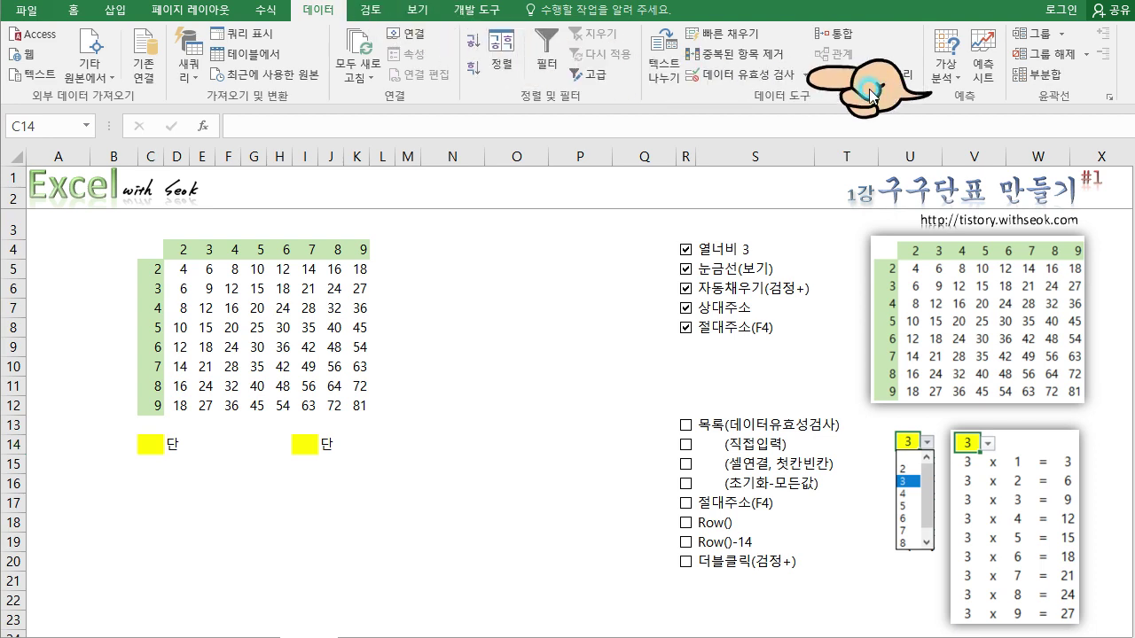
pyautogui.click(742, 78)
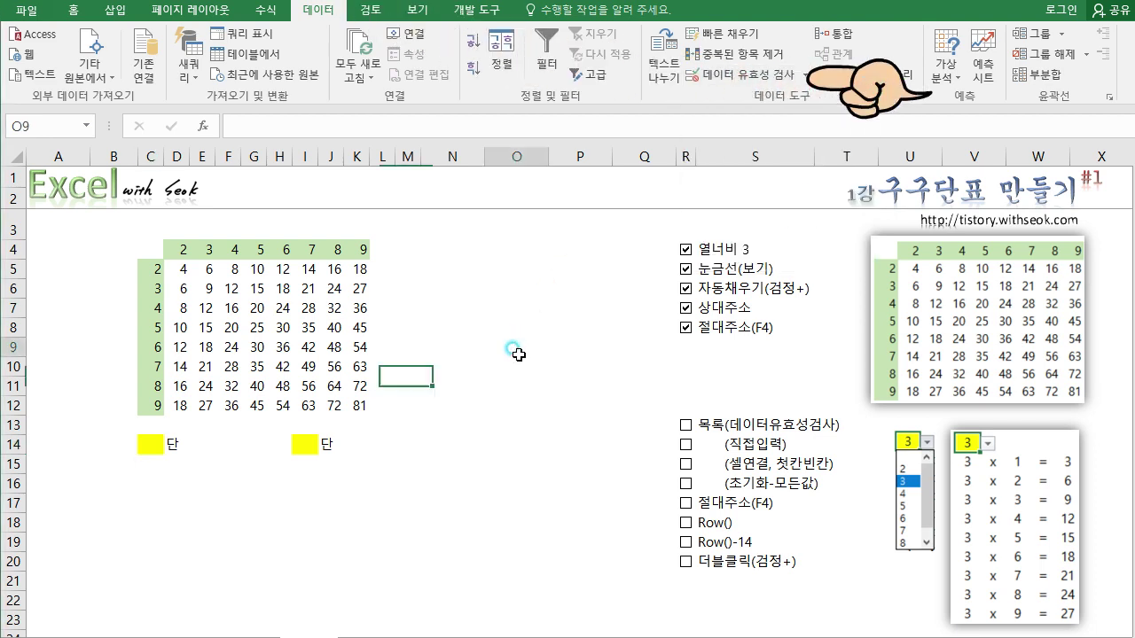
# Step: Add data validation to C14 that allows a list (목록) with the directly entered source 2,3,4,5,6,7,8,9
pyautogui.click(150, 445)
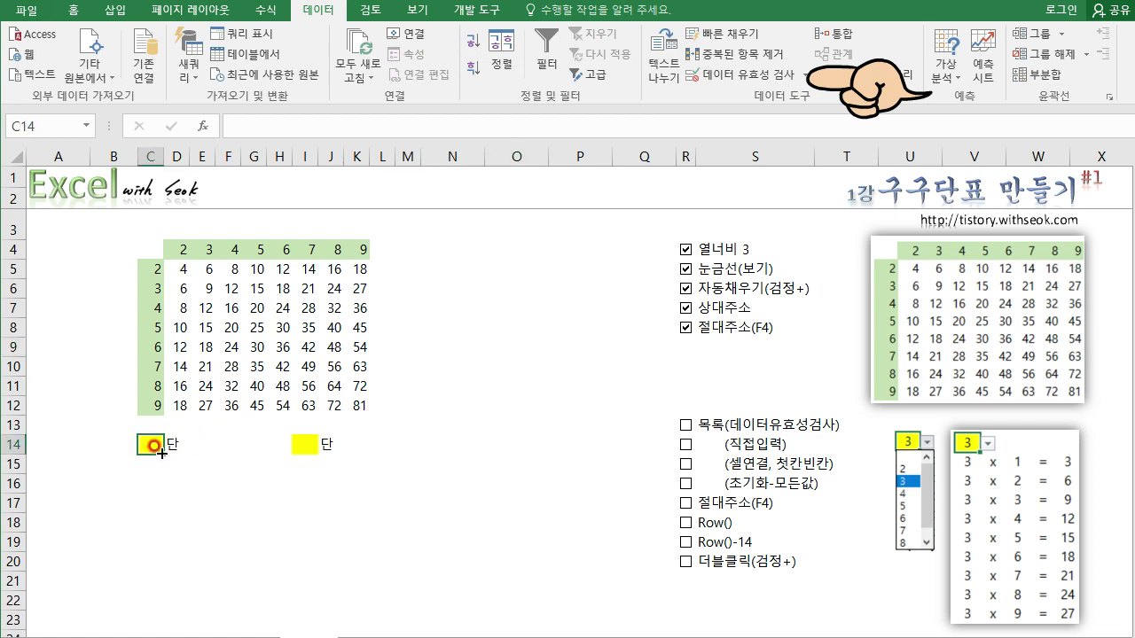
pyautogui.click(155, 447)
pyautogui.click(316, 13)
pyautogui.click(739, 77)
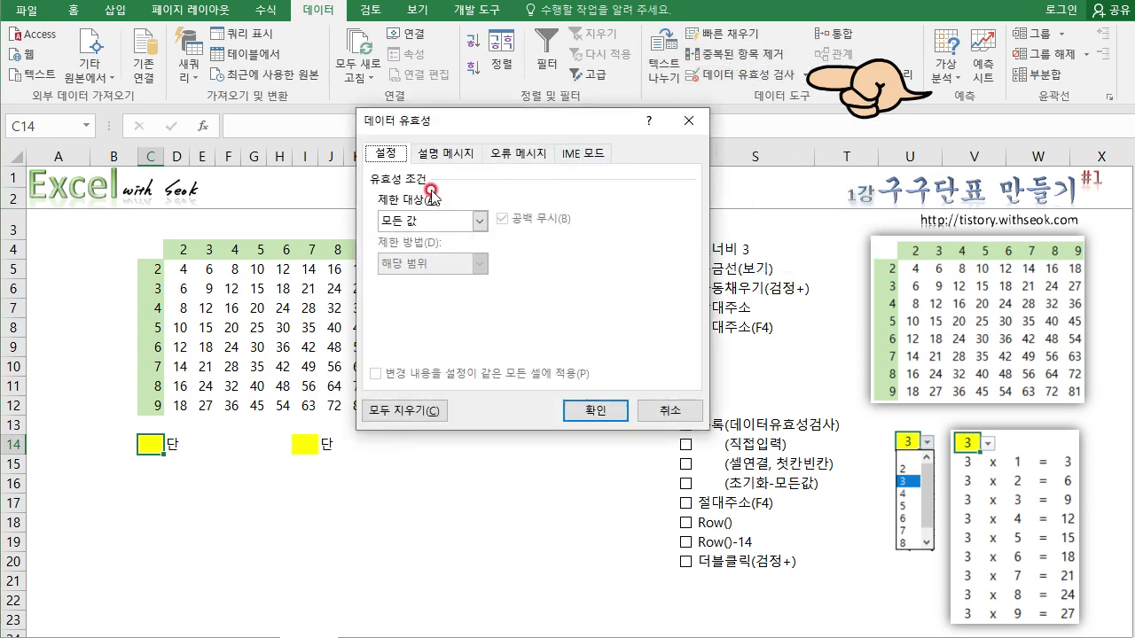
pyautogui.click(412, 179)
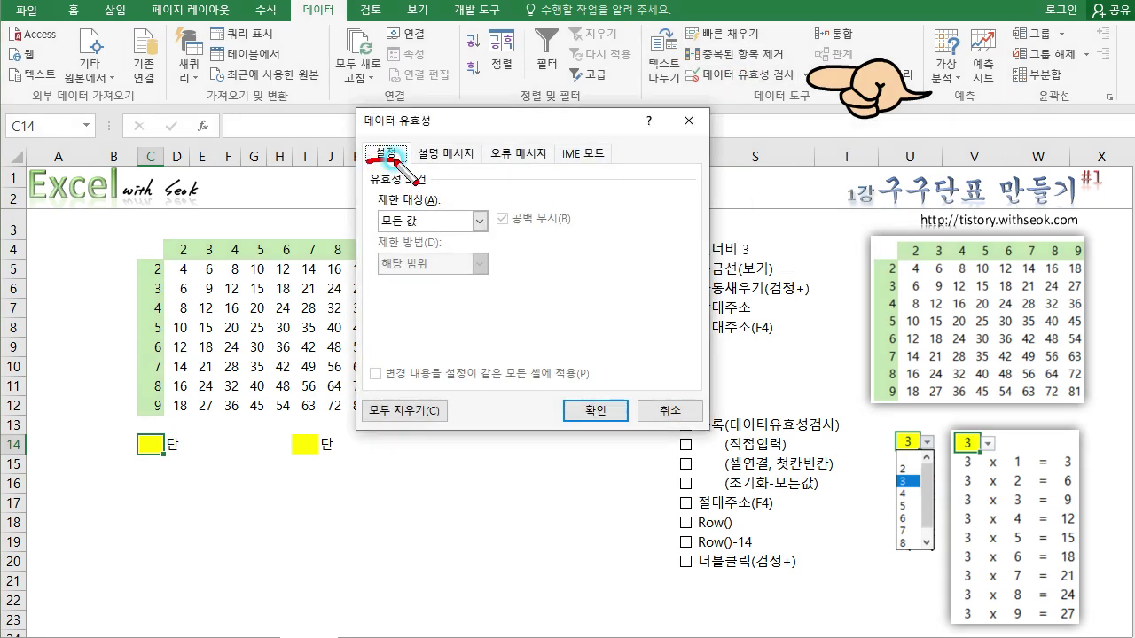
pyautogui.moveTo(366, 162); pyautogui.dragTo(406, 160)
pyautogui.moveTo(383, 232); pyautogui.dragTo(424, 231)
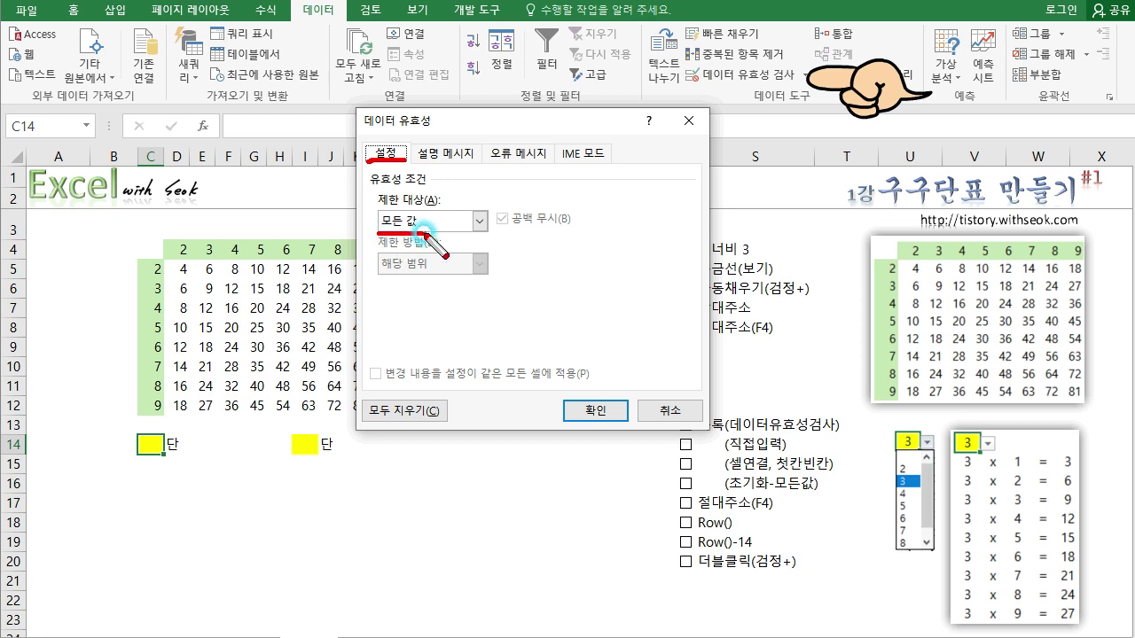
pyautogui.press('Escape')
pyautogui.moveTo(868, 94); pyautogui.dragTo(558, 238)
pyautogui.click(479, 227)
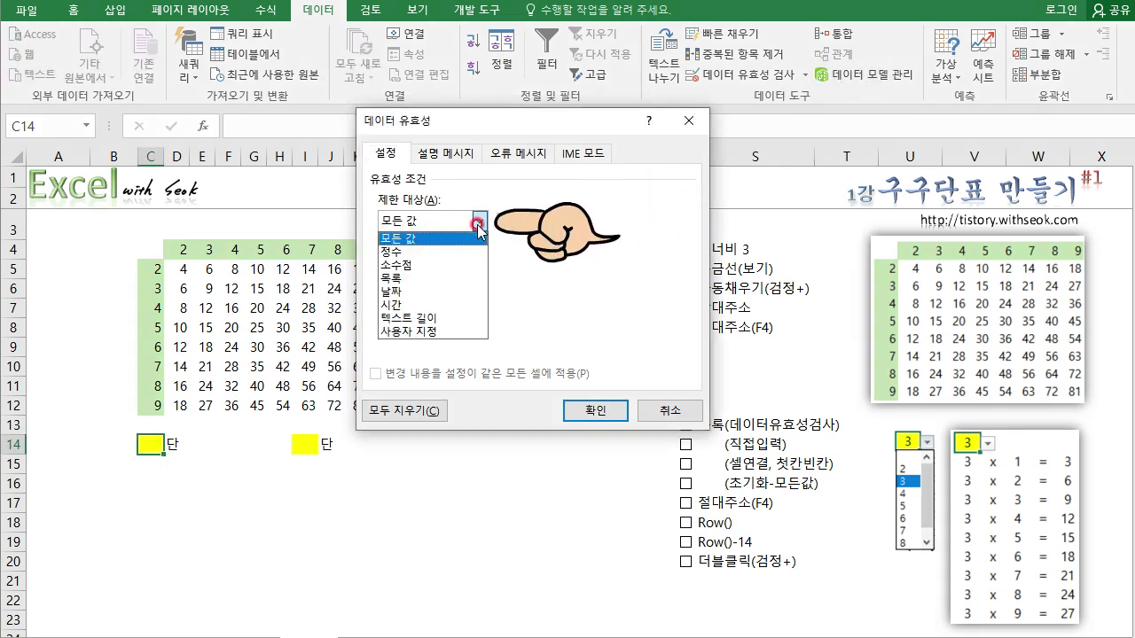
pyautogui.click(416, 280)
pyautogui.click(400, 301)
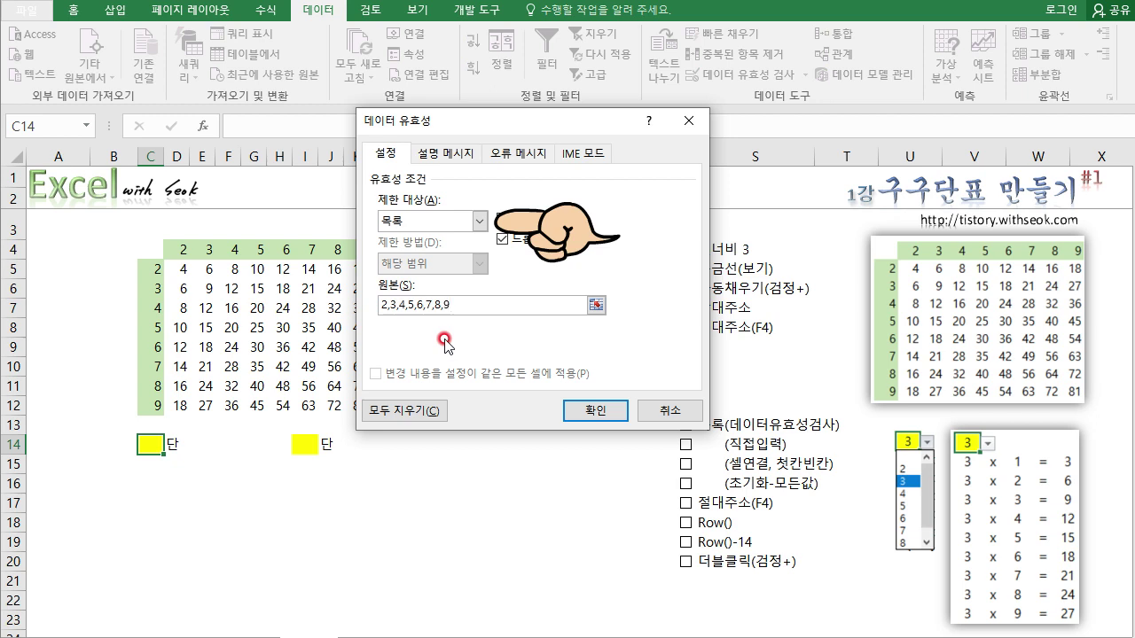
pyautogui.click(596, 408)
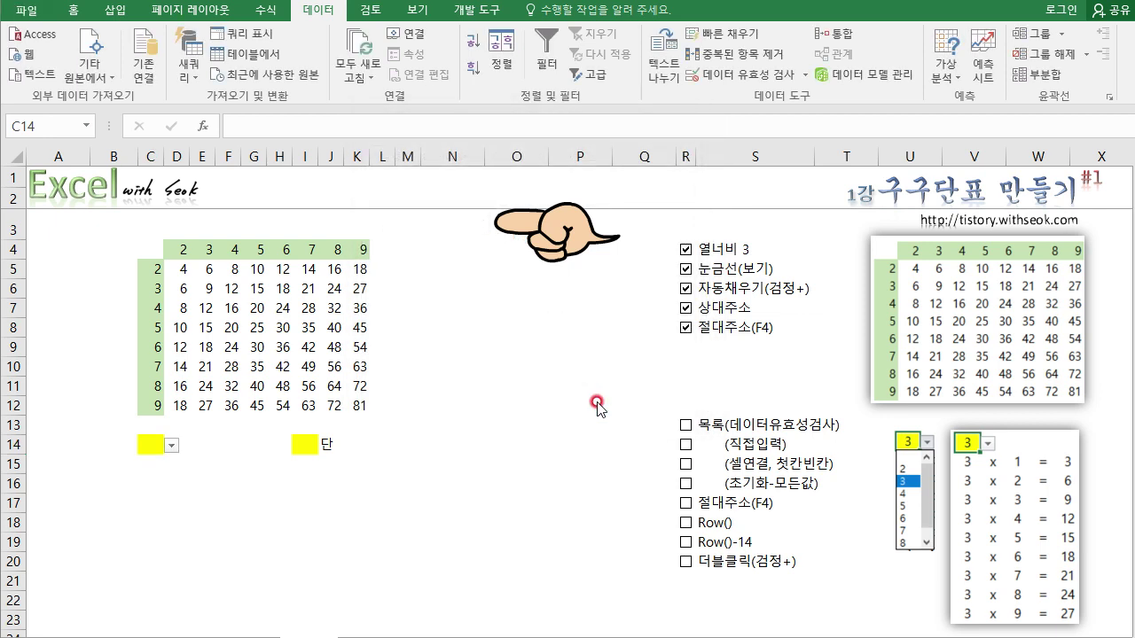
# Step: Test the drop-down list in C14 by choosing 4 and then 8
pyautogui.click(172, 448)
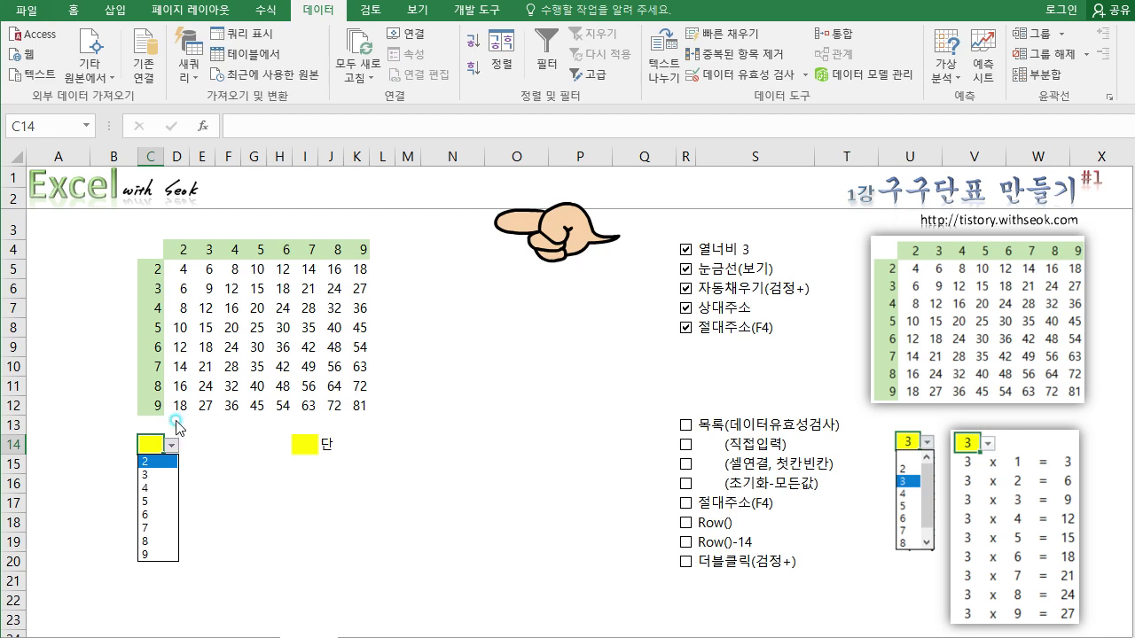
pyautogui.click(175, 446)
pyautogui.click(175, 447)
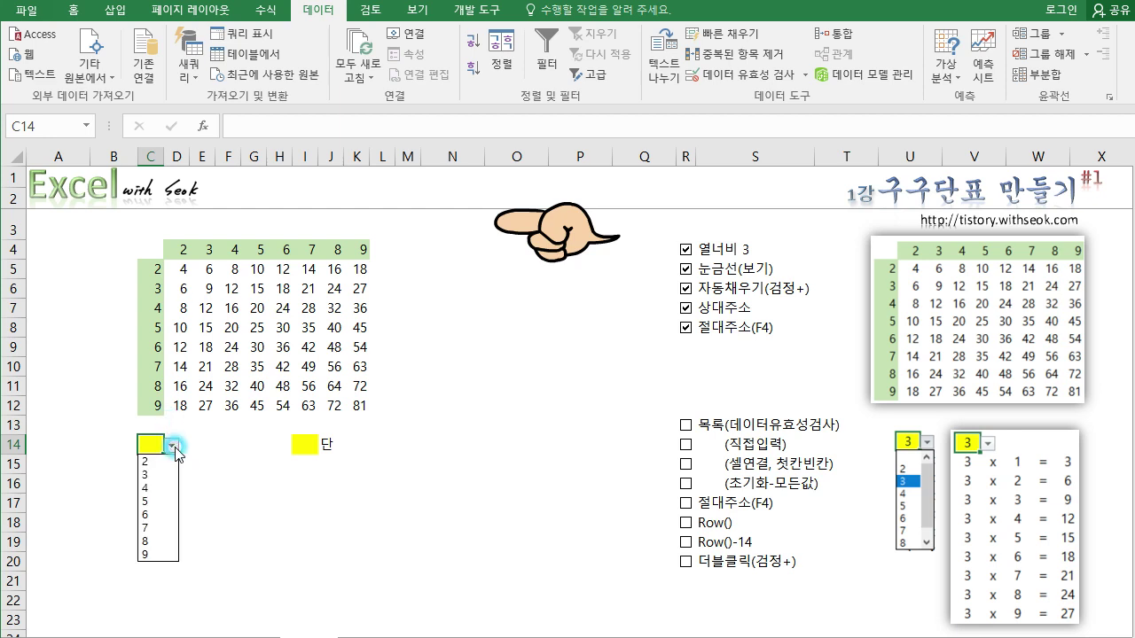
pyautogui.click(158, 490)
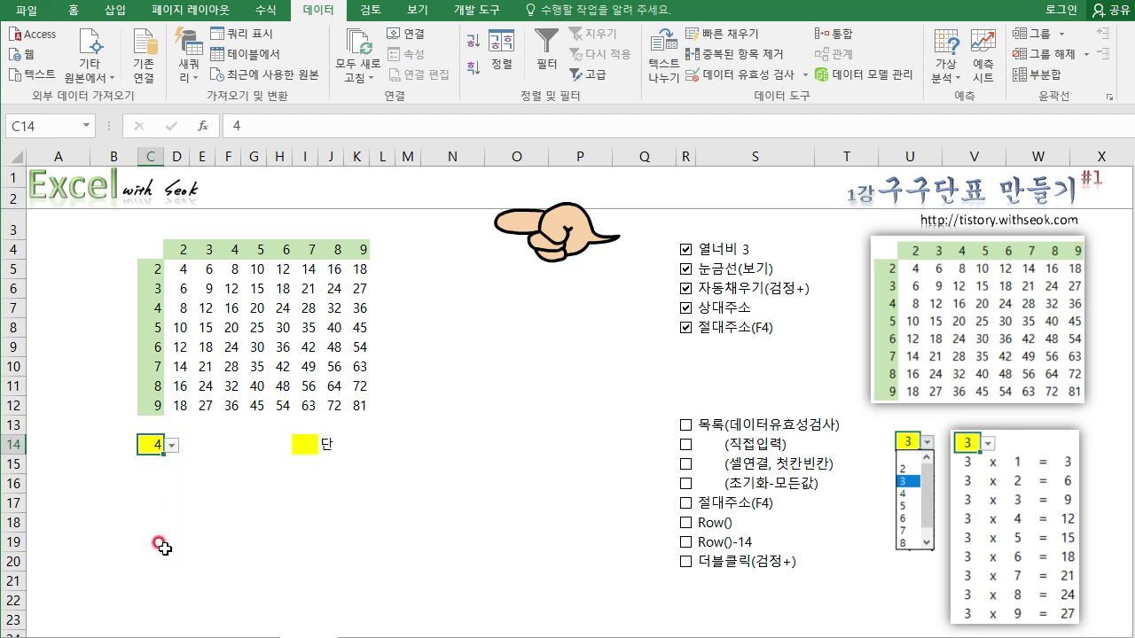
pyautogui.click(172, 446)
pyautogui.click(151, 540)
# Step: Tick the checklist items 목록(데이터유효성검사) and (직접입력)
pyautogui.click(686, 429)
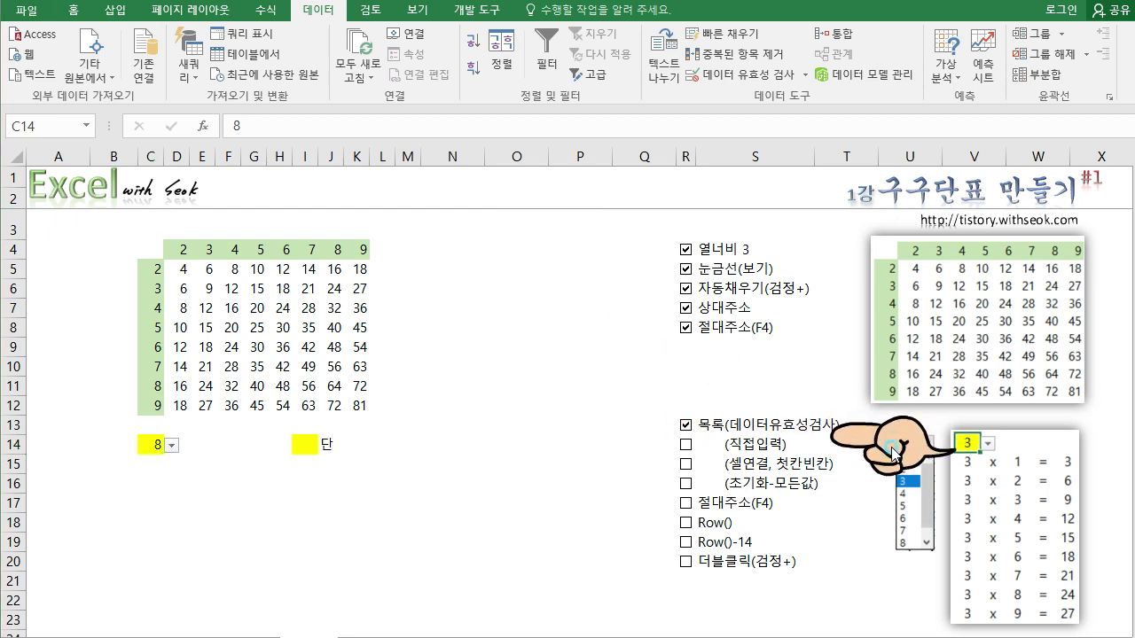
pyautogui.click(687, 448)
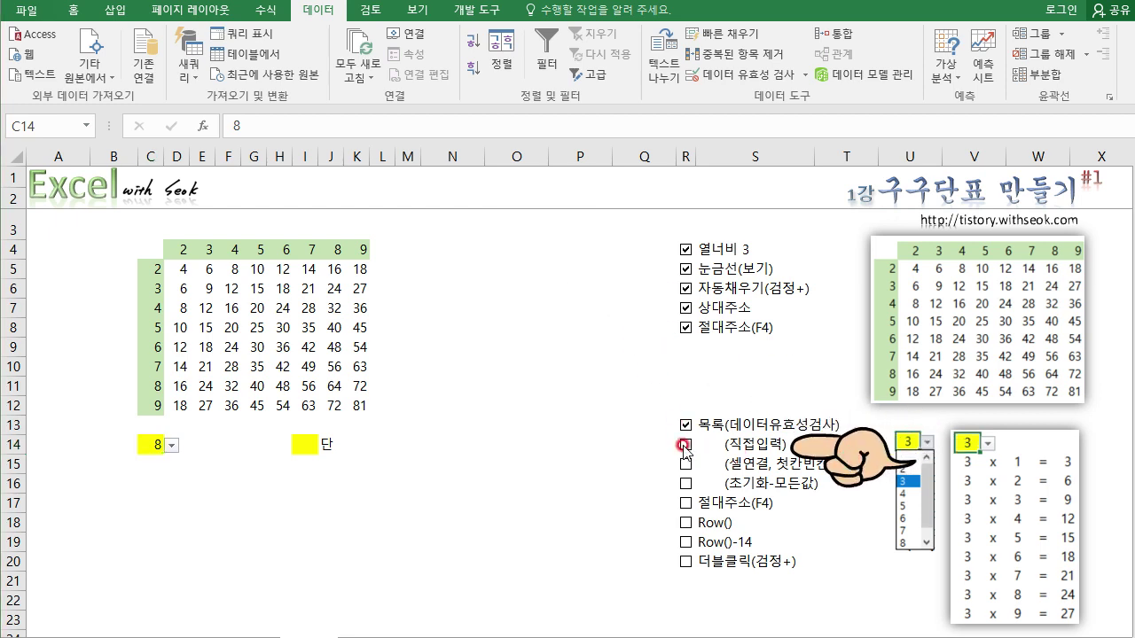
pyautogui.moveTo(838, 458); pyautogui.dragTo(899, 476)
pyautogui.click(772, 540)
pyautogui.click(644, 530)
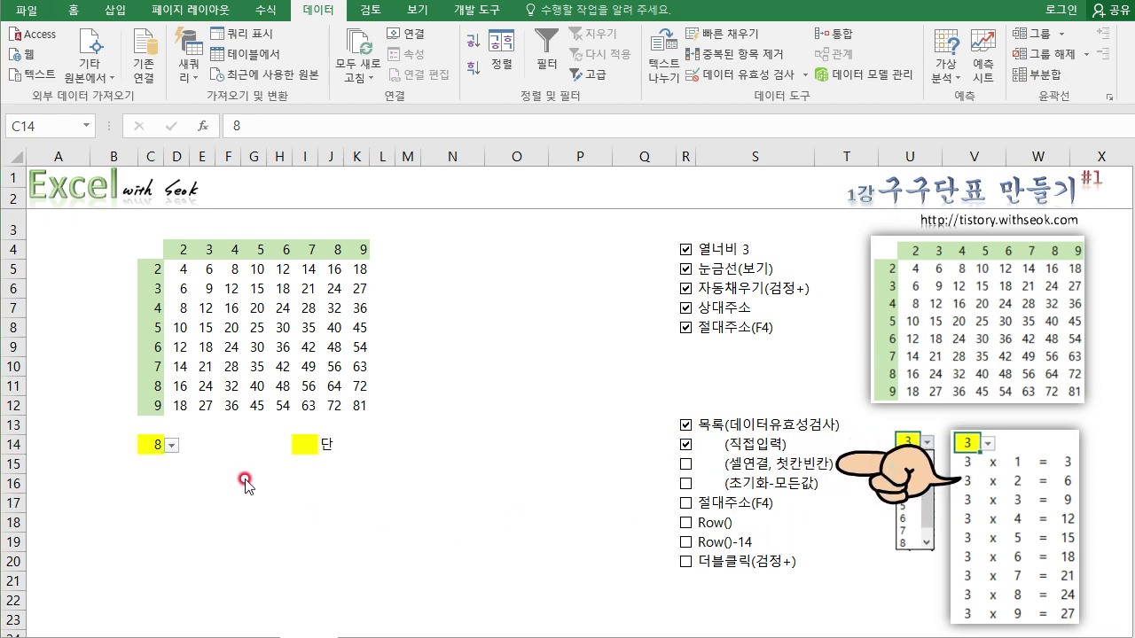
# Step: Remove the drop-down from I14 by copying the blank cell K14 over it, and reapply the yellow fill
pyautogui.click(153, 444)
pyautogui.click(302, 445)
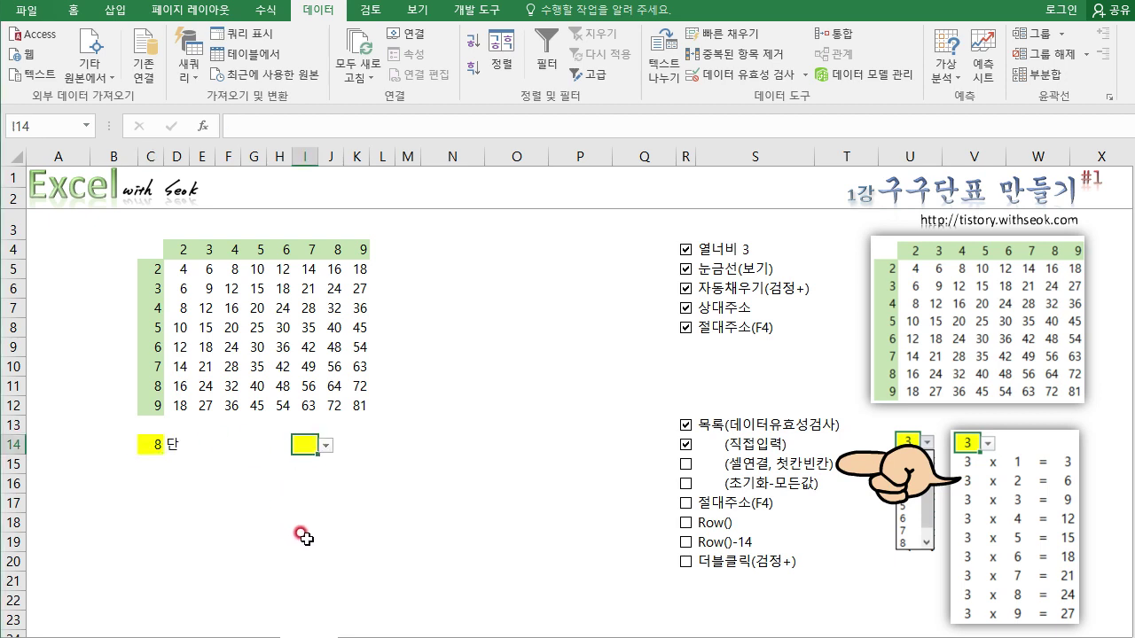
pyautogui.click(346, 447)
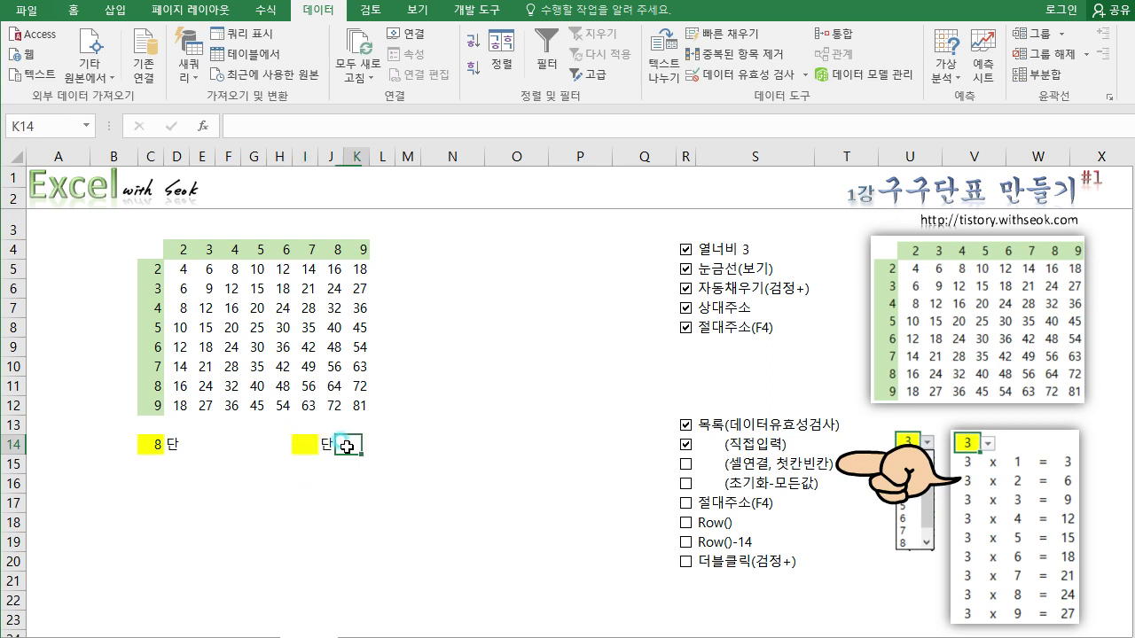
pyautogui.hotkey('ctrl', 'c')
pyautogui.click(304, 445)
pyautogui.hotkey('ctrl', 'v')
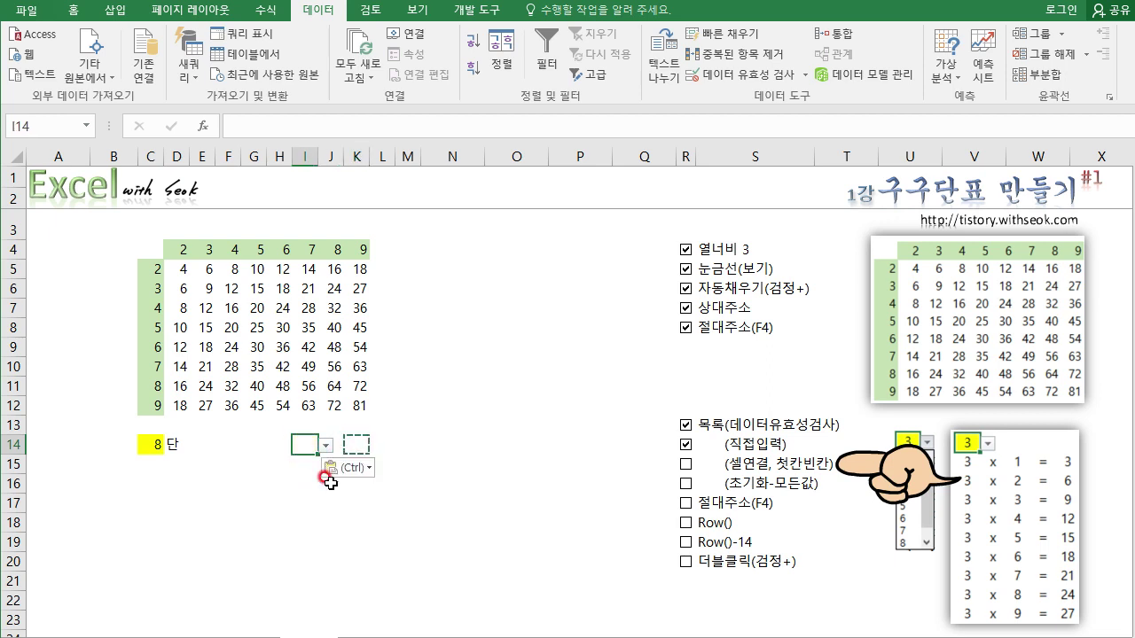
pyautogui.click(75, 11)
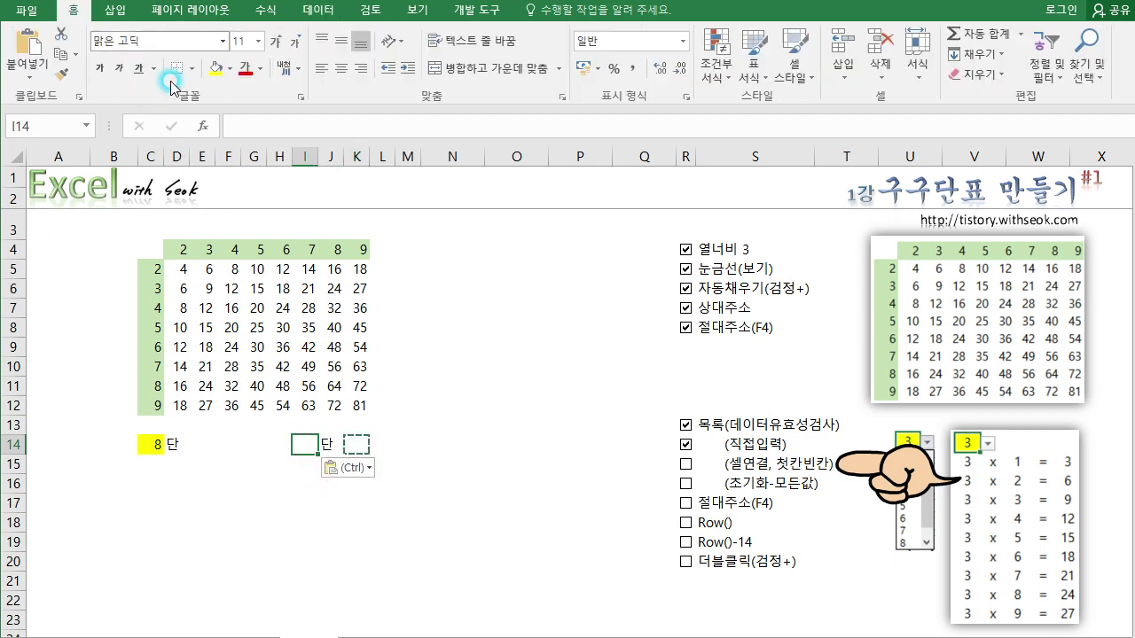
pyautogui.click(215, 68)
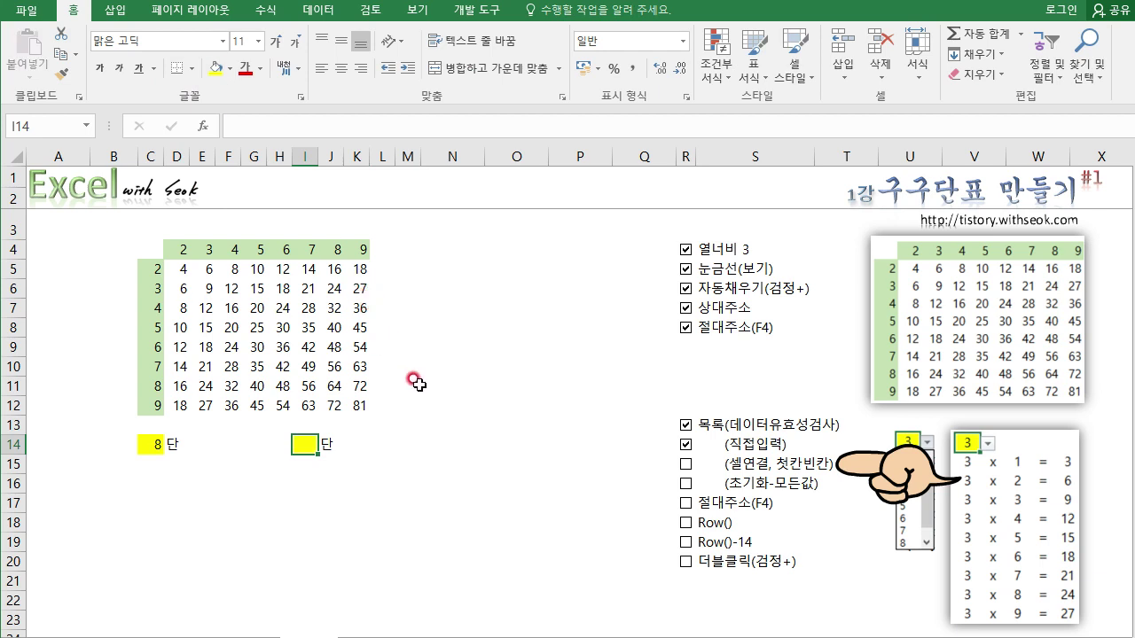
# Step: Start a data validation rule for I14 that allows a list (목록)
pyautogui.click(318, 11)
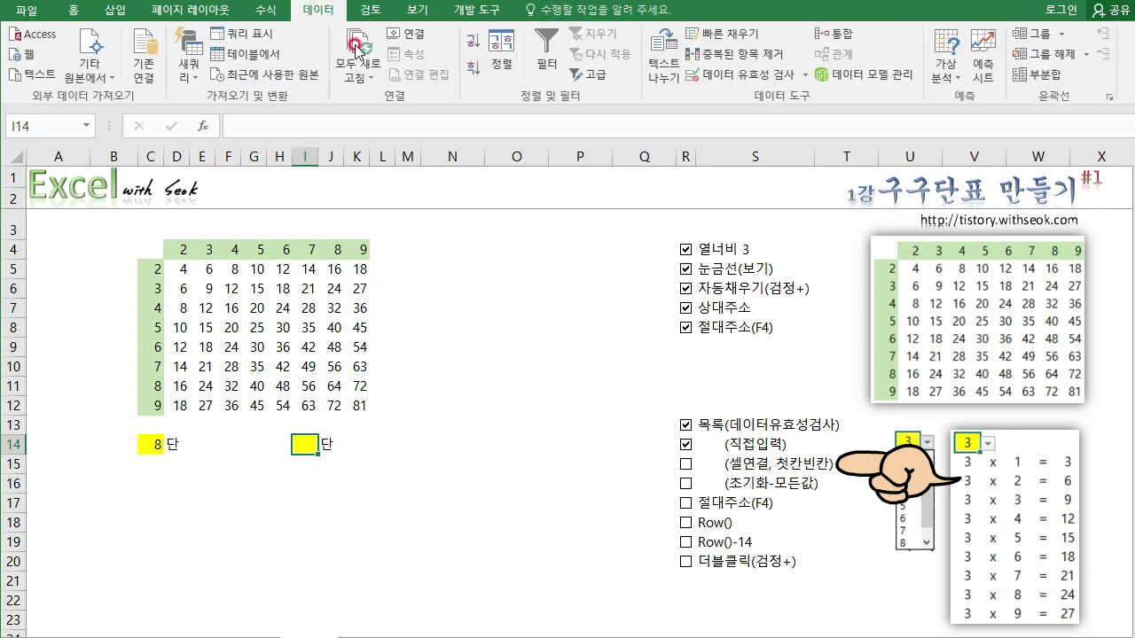
pyautogui.click(709, 74)
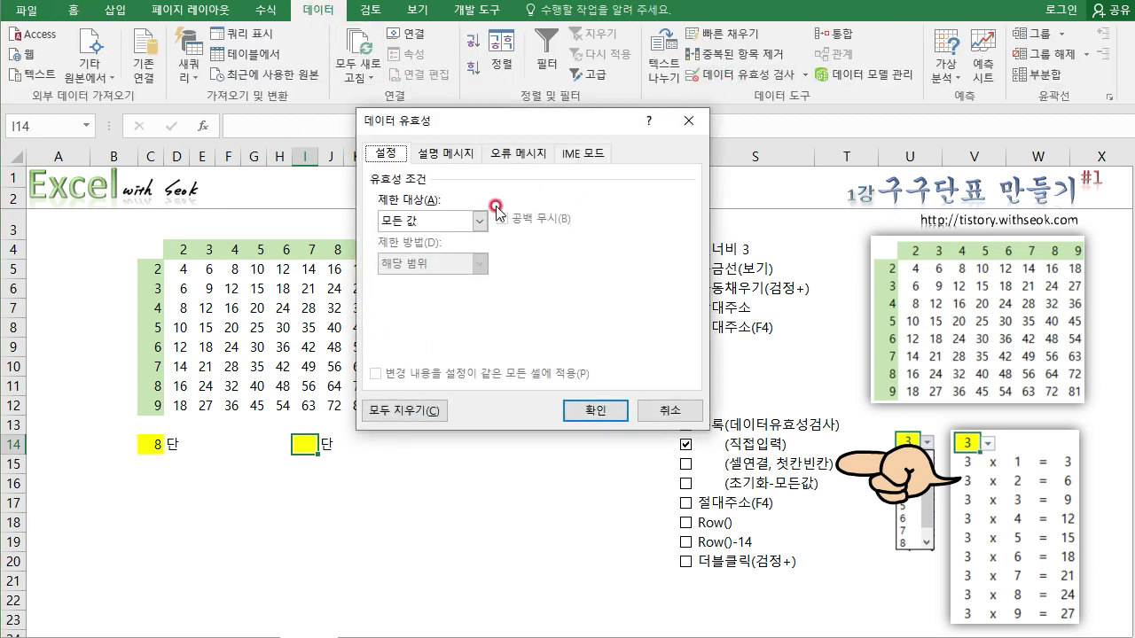
pyautogui.click(457, 220)
pyautogui.click(410, 280)
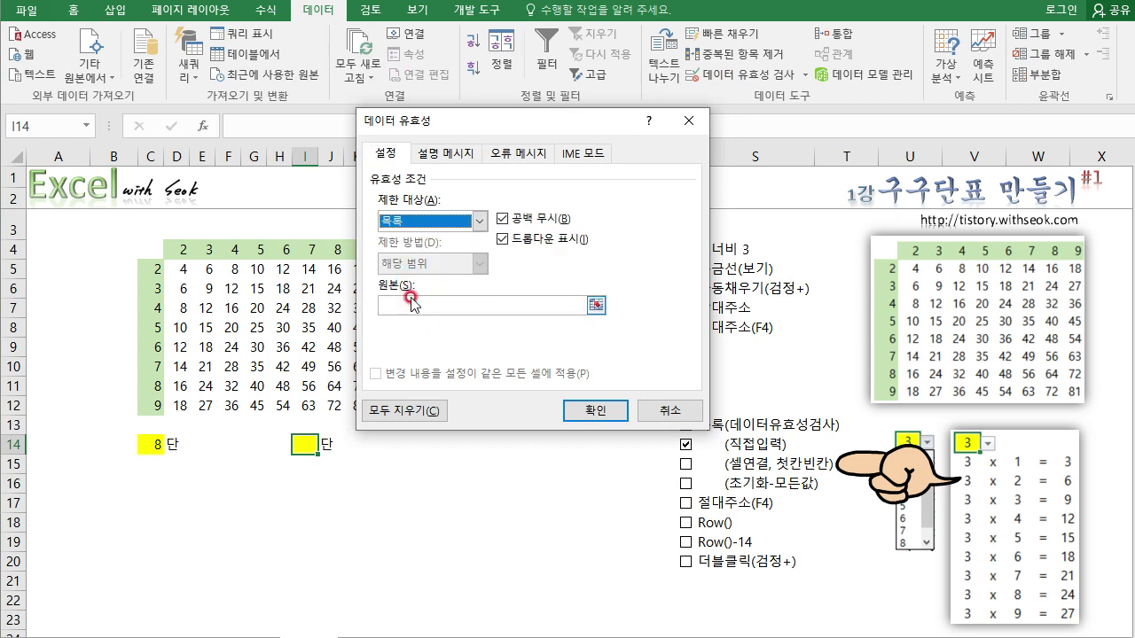
pyautogui.click(411, 303)
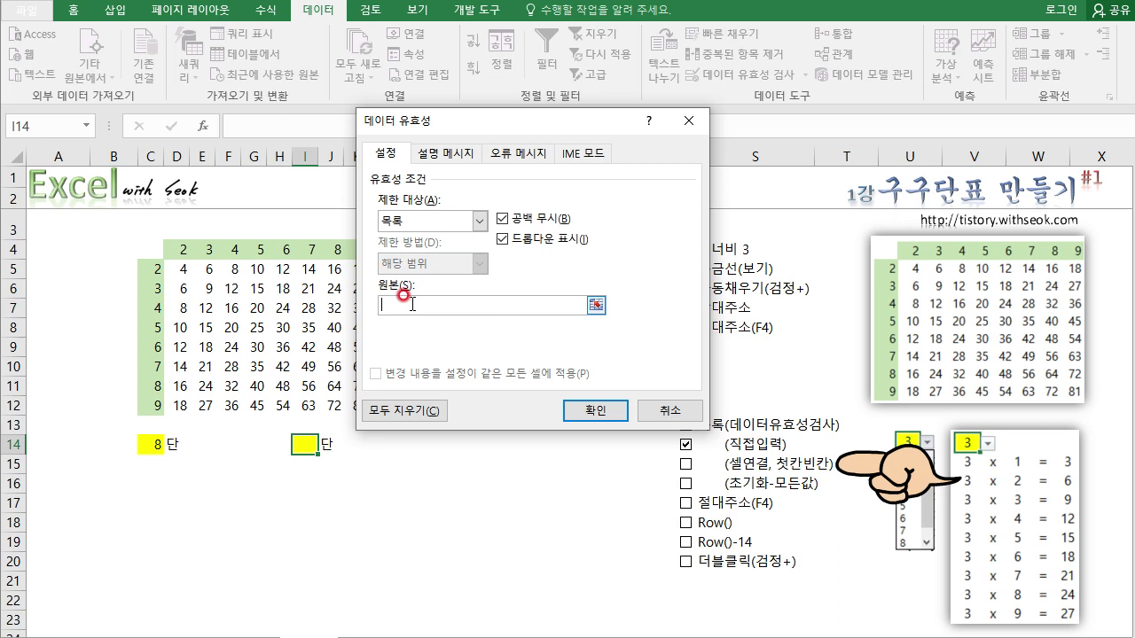
# Step: Set the list source for I14 to the cell range =$C$5:$C$12 and apply the validation
pyautogui.click(594, 305)
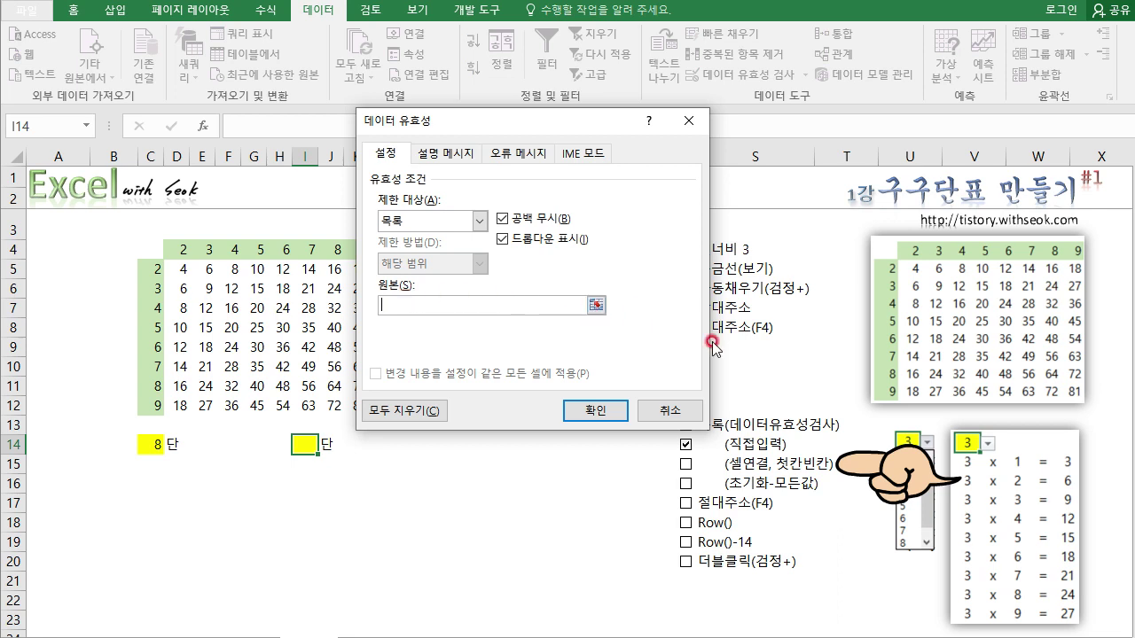
pyautogui.moveTo(898, 472); pyautogui.dragTo(674, 312)
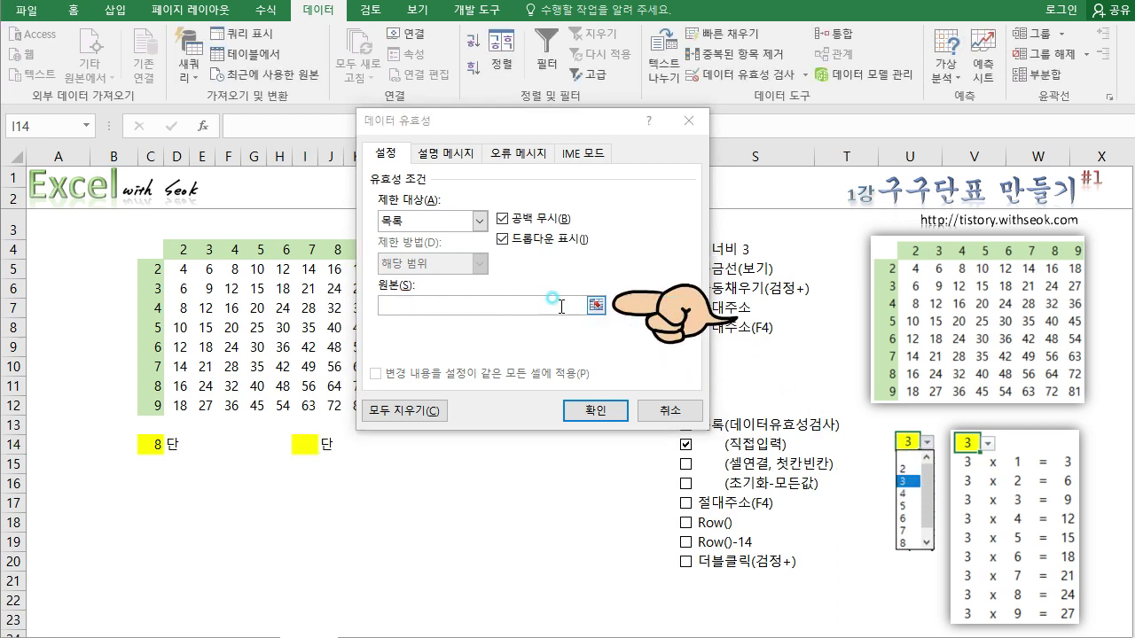
pyautogui.click(591, 308)
pyautogui.click(595, 307)
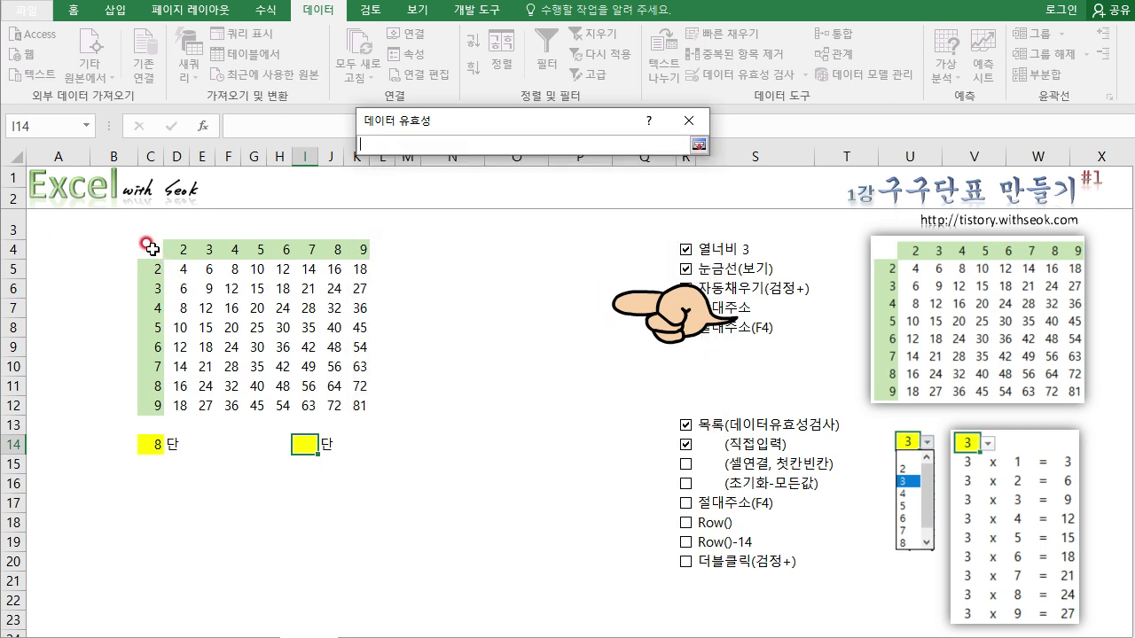
pyautogui.moveTo(152, 267); pyautogui.dragTo(153, 406)
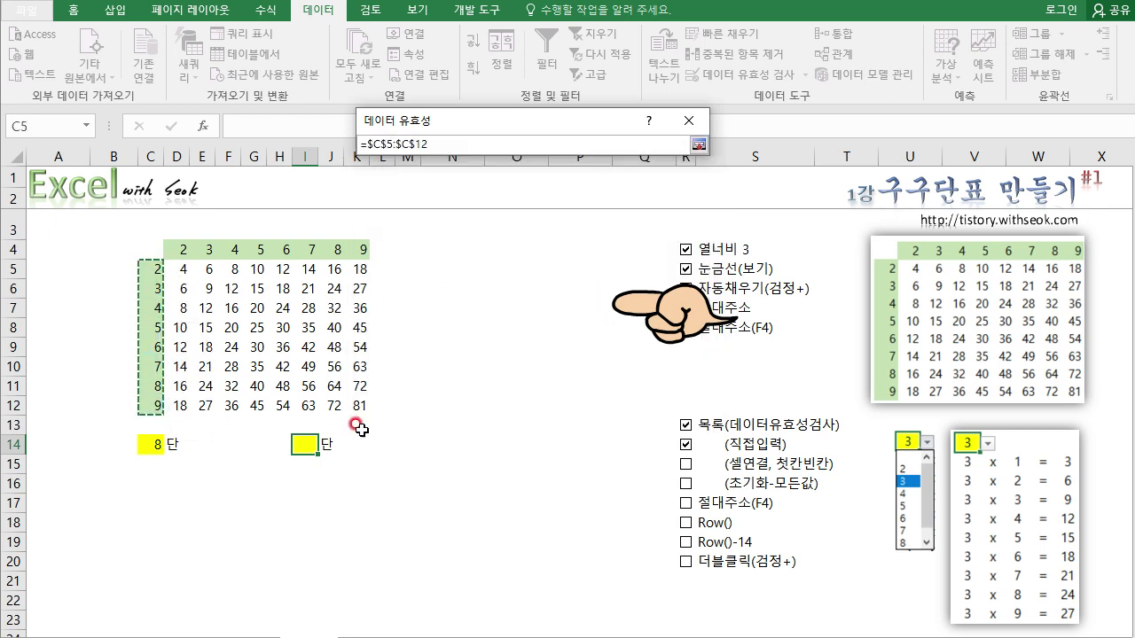
pyautogui.click(697, 147)
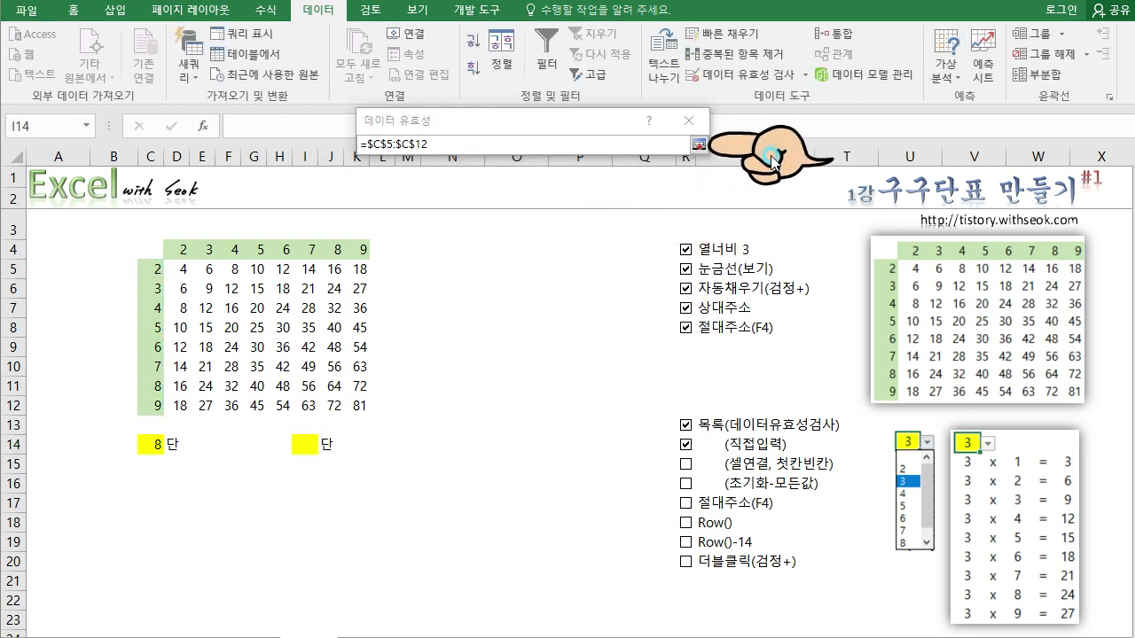
pyautogui.click(698, 146)
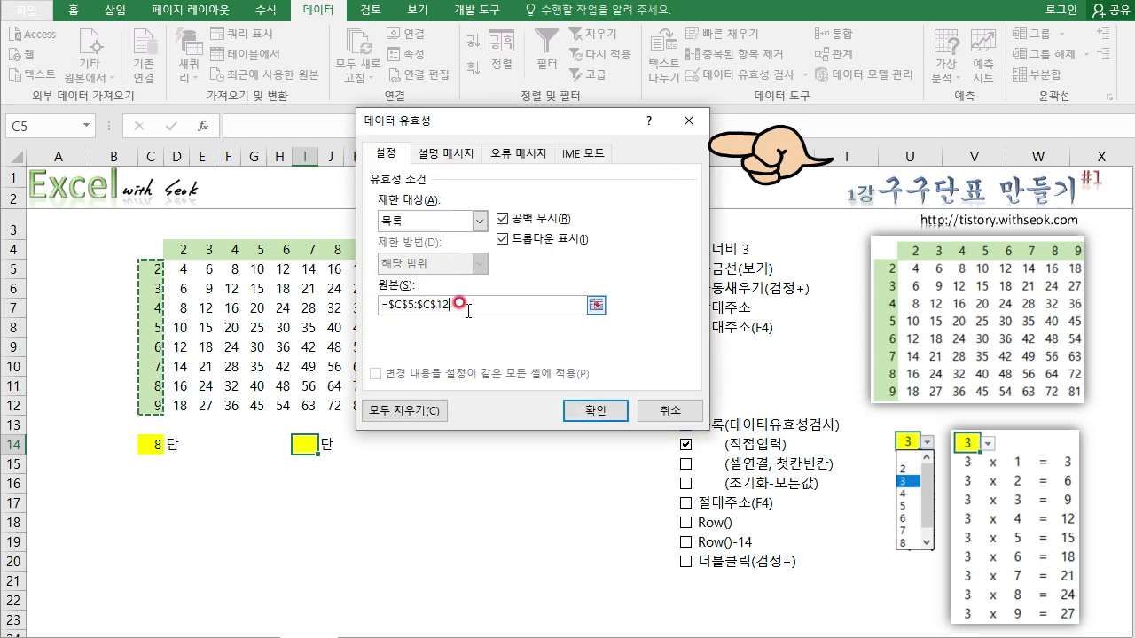
pyautogui.click(597, 412)
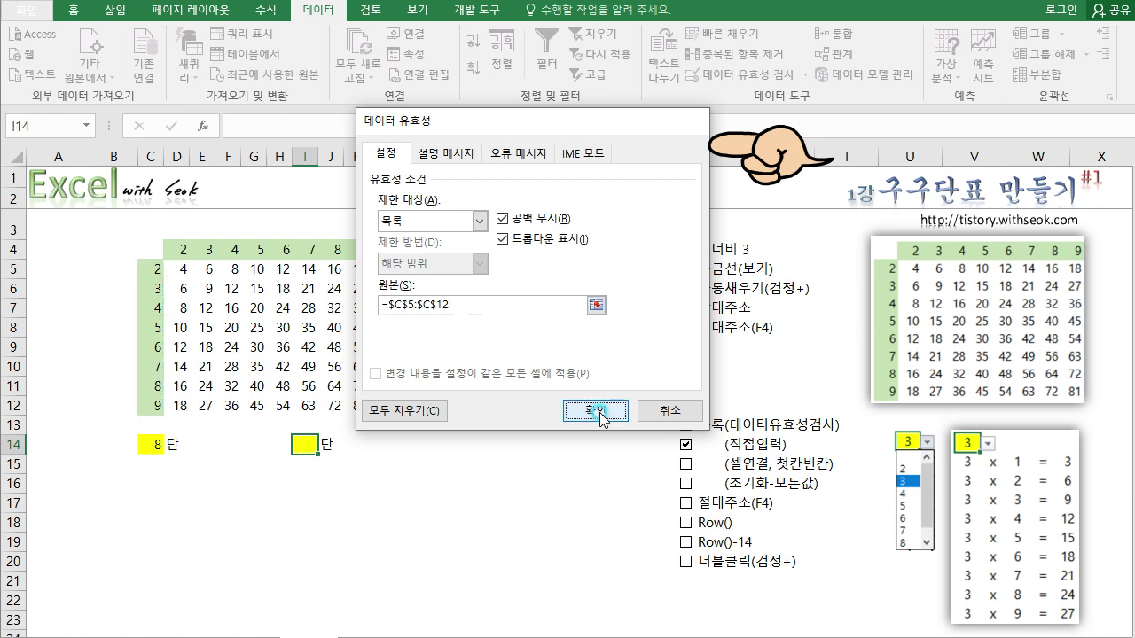
# Step: Test the drop-down list in I14 by choosing 8 and then 3
pyautogui.click(325, 446)
pyautogui.click(303, 444)
pyautogui.click(327, 445)
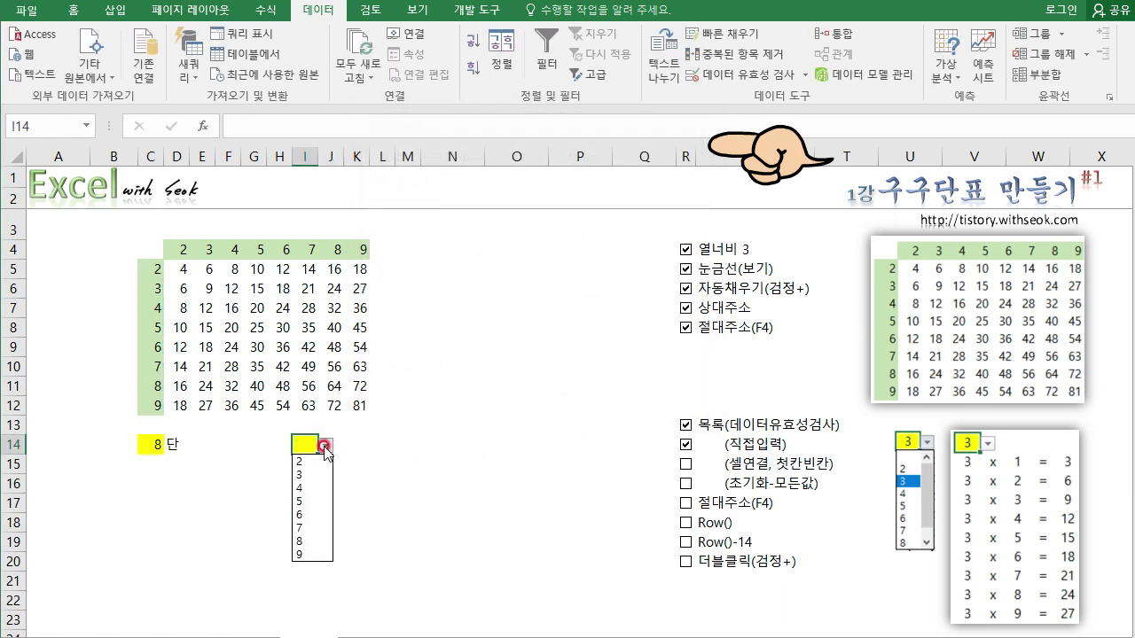
pyautogui.click(312, 543)
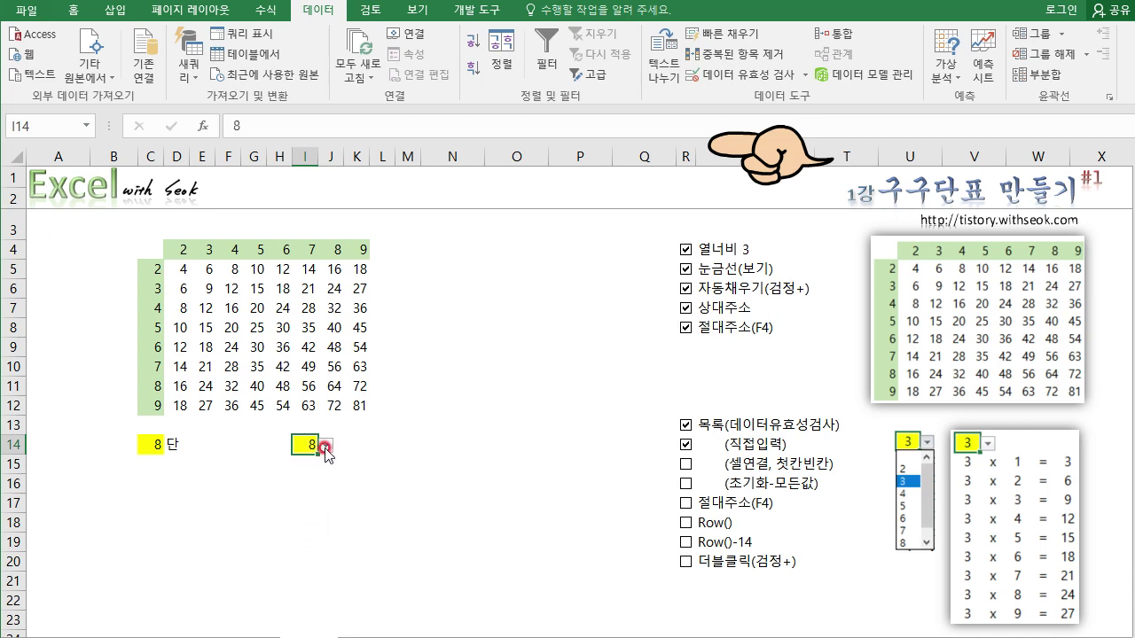
pyautogui.click(326, 445)
pyautogui.click(310, 500)
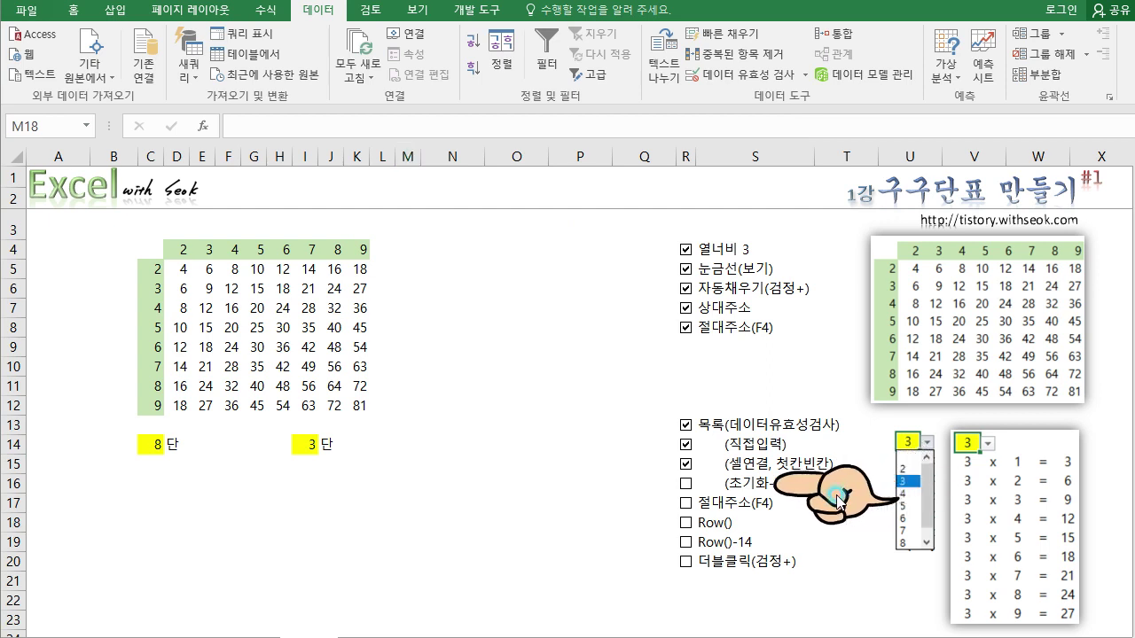
# Step: Try to enter 13, a value outside the list, in I14 and cancel the entry
pyautogui.click(310, 445)
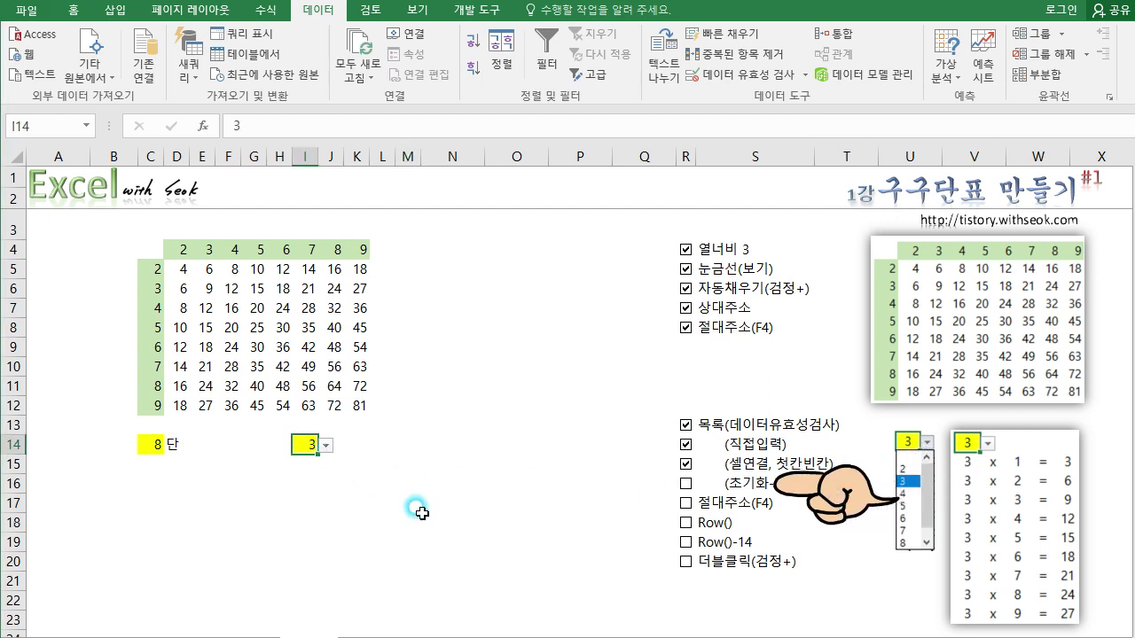
pyautogui.write('13')
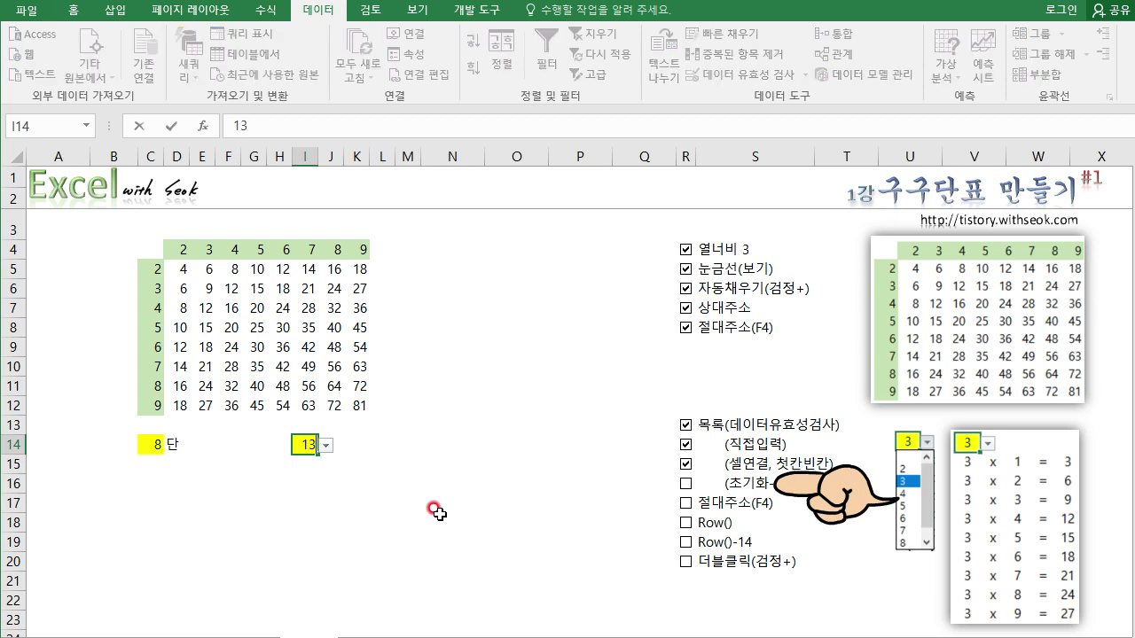
pyautogui.press('Return')
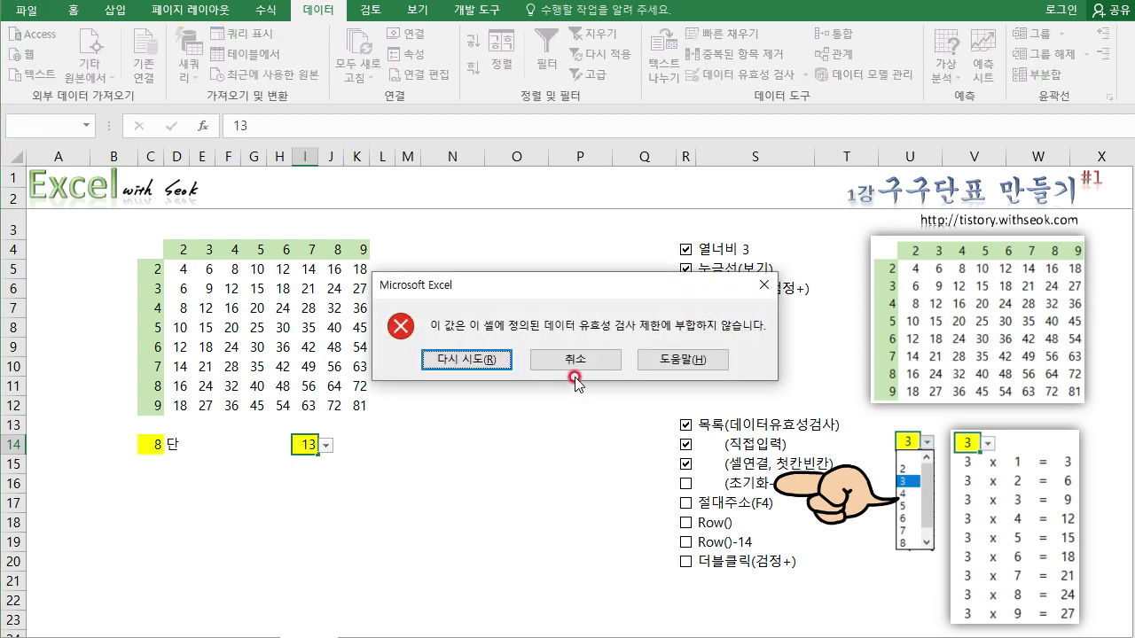
pyautogui.hotkey('ctrl', '2')
pyautogui.moveTo(544, 337)
pyautogui.mouseDown()
pyautogui.moveTo(658, 338)
pyautogui.moveTo(700, 298)
pyautogui.mouseUp()
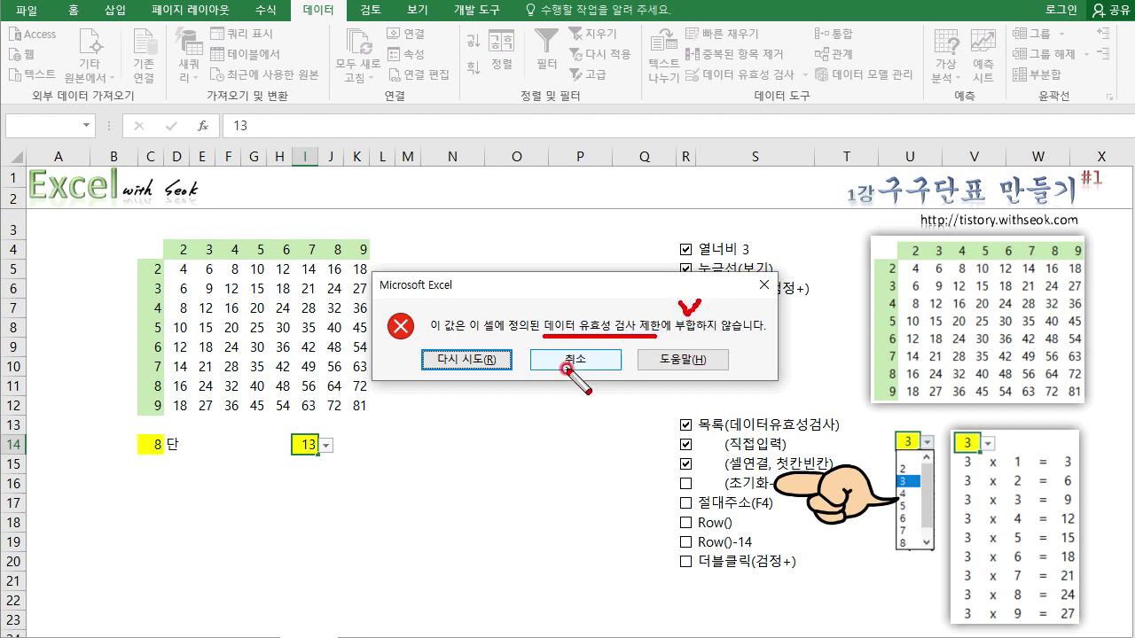
pyautogui.moveTo(565, 367)
pyautogui.mouseDown()
pyautogui.moveTo(582, 372)
pyautogui.moveTo(567, 353)
pyautogui.moveTo(580, 346)
pyautogui.moveTo(592, 371)
pyautogui.mouseUp()
pyautogui.press('Escape')
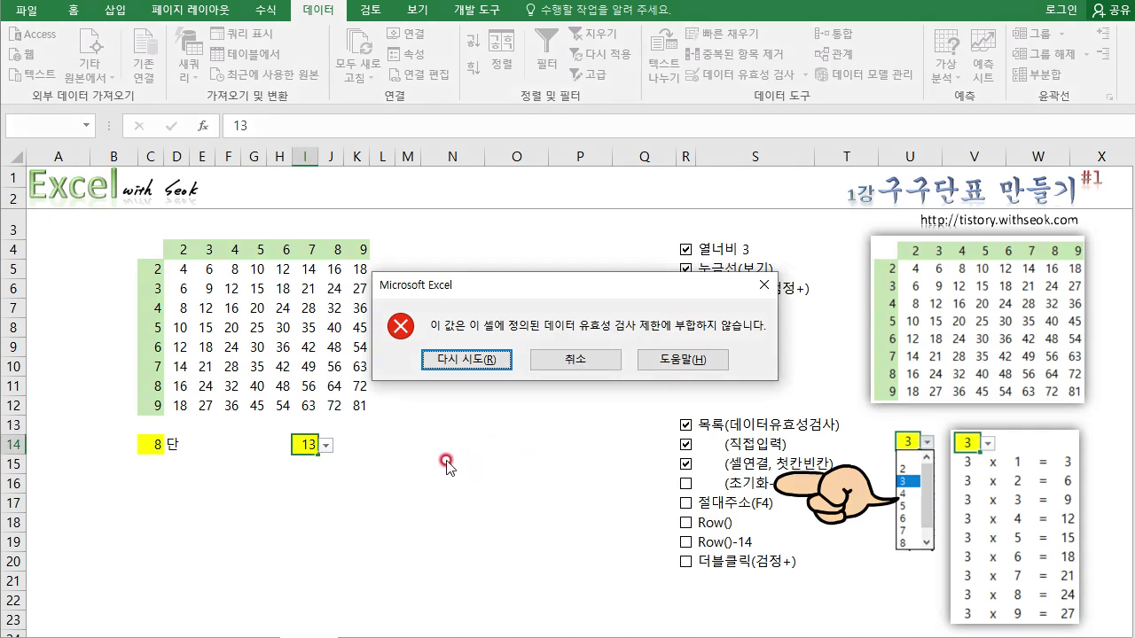
pyautogui.click(574, 360)
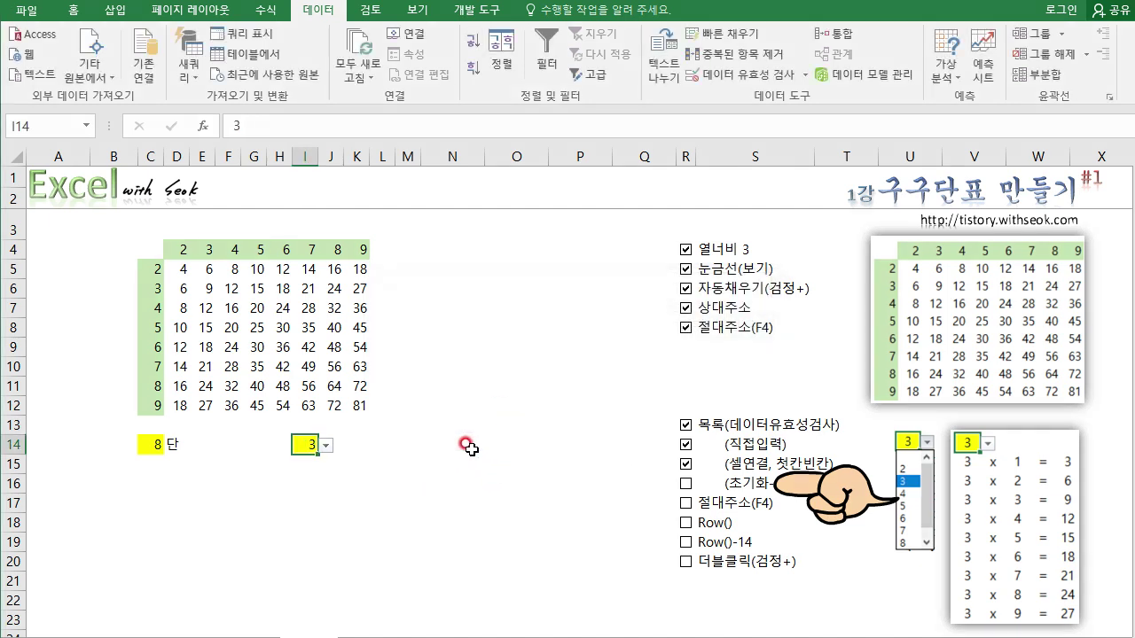
# Step: Examine the choices offered by the drop-down list in I14 and close it without choosing
pyautogui.click(325, 451)
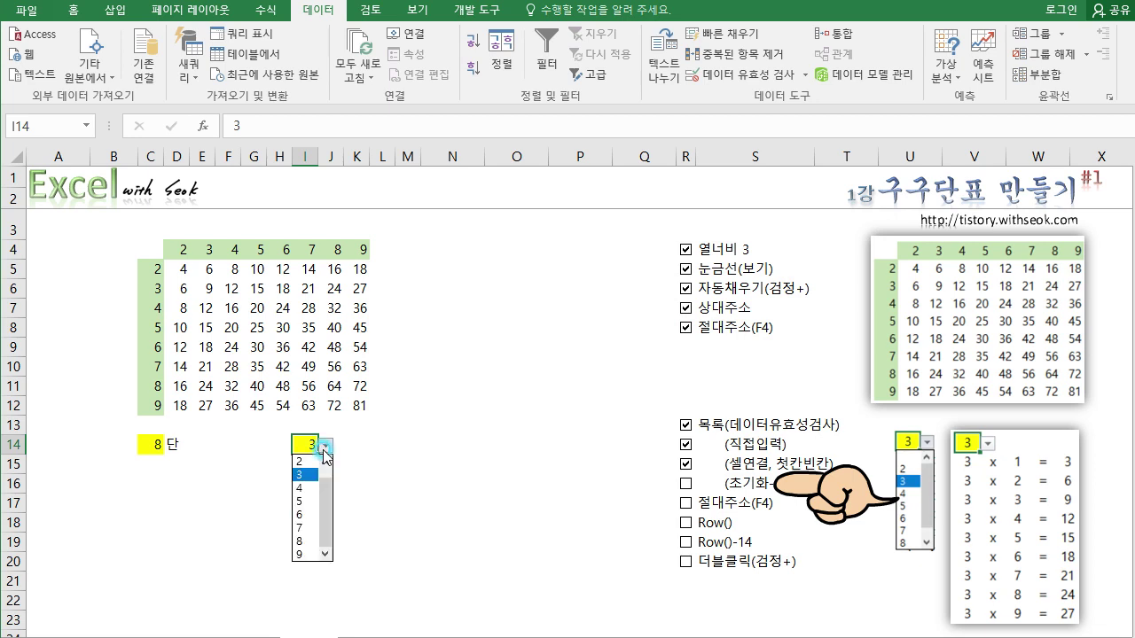
pyautogui.click(327, 513)
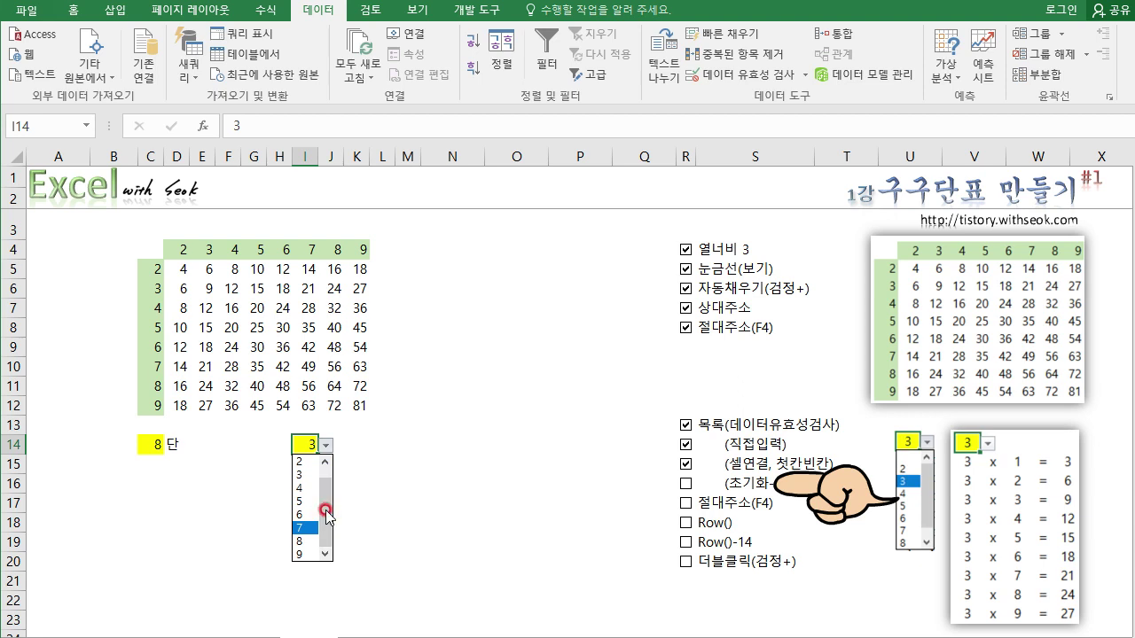
pyautogui.press('Escape')
pyautogui.moveTo(726, 490); pyautogui.dragTo(759, 490)
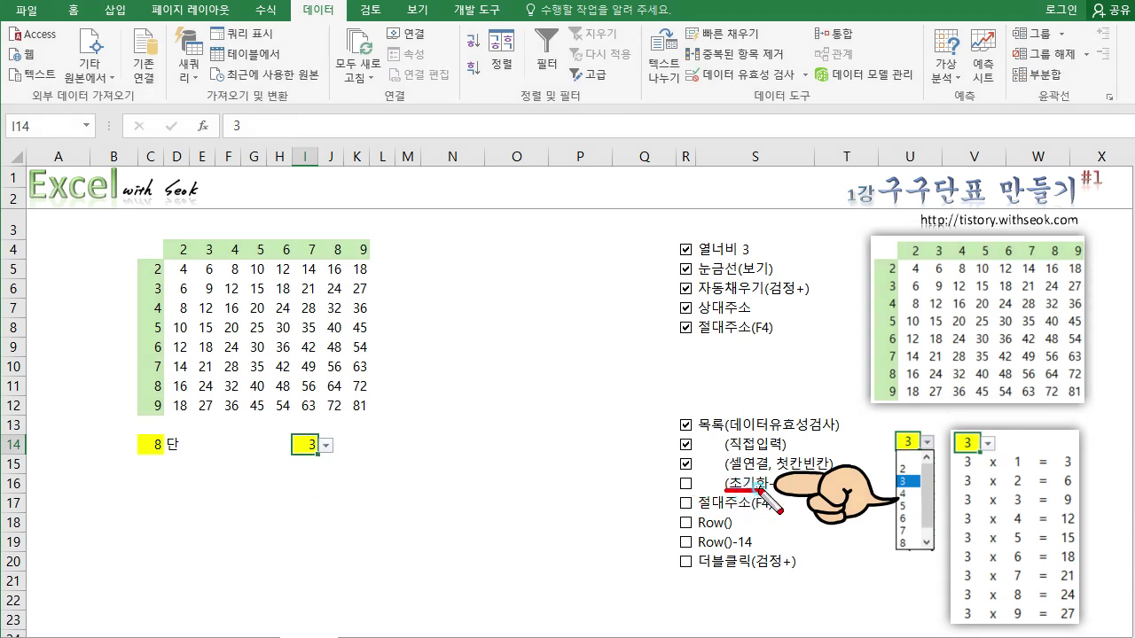
pyautogui.click(756, 555)
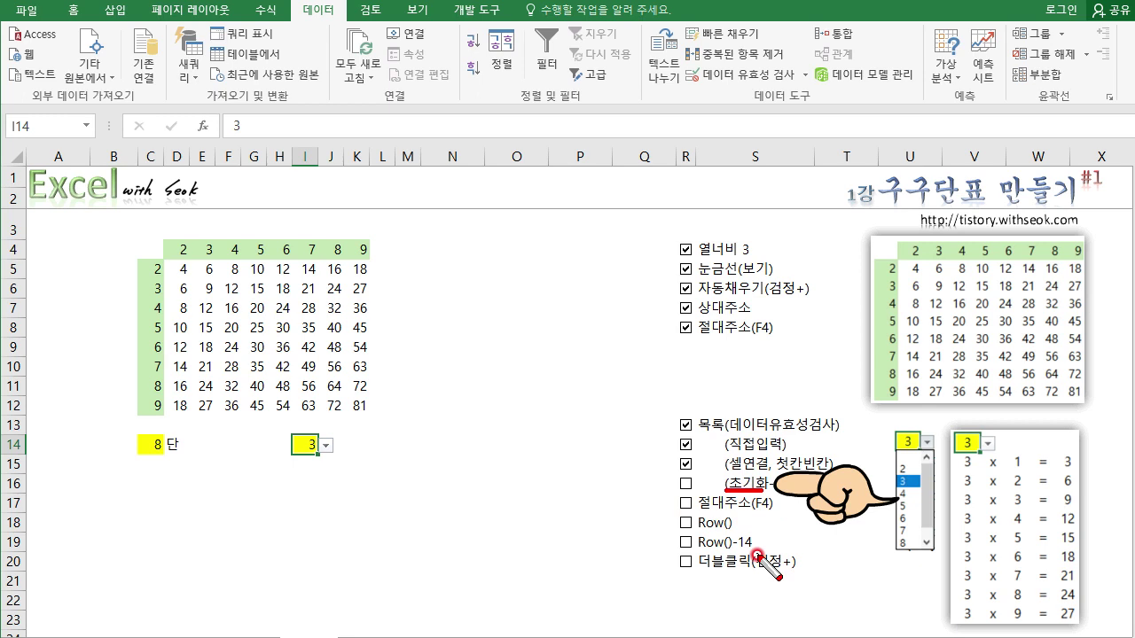
pyautogui.rightClick(749, 548)
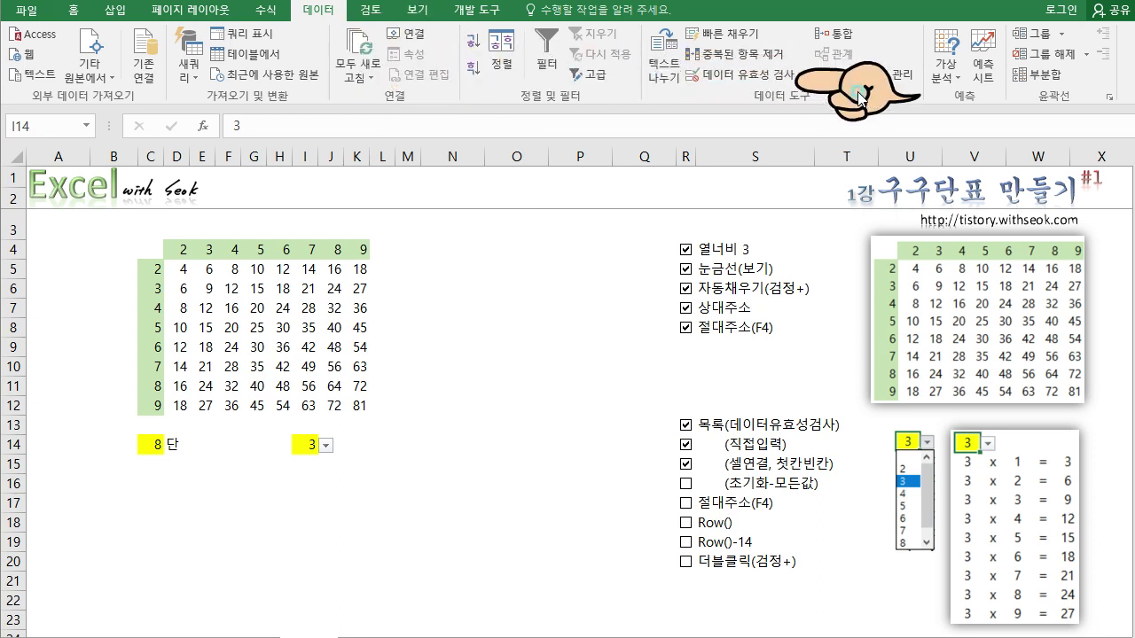
# Step: Reset the data validation of I14 by allowing any value (모든 값) and apply it
pyautogui.click(734, 80)
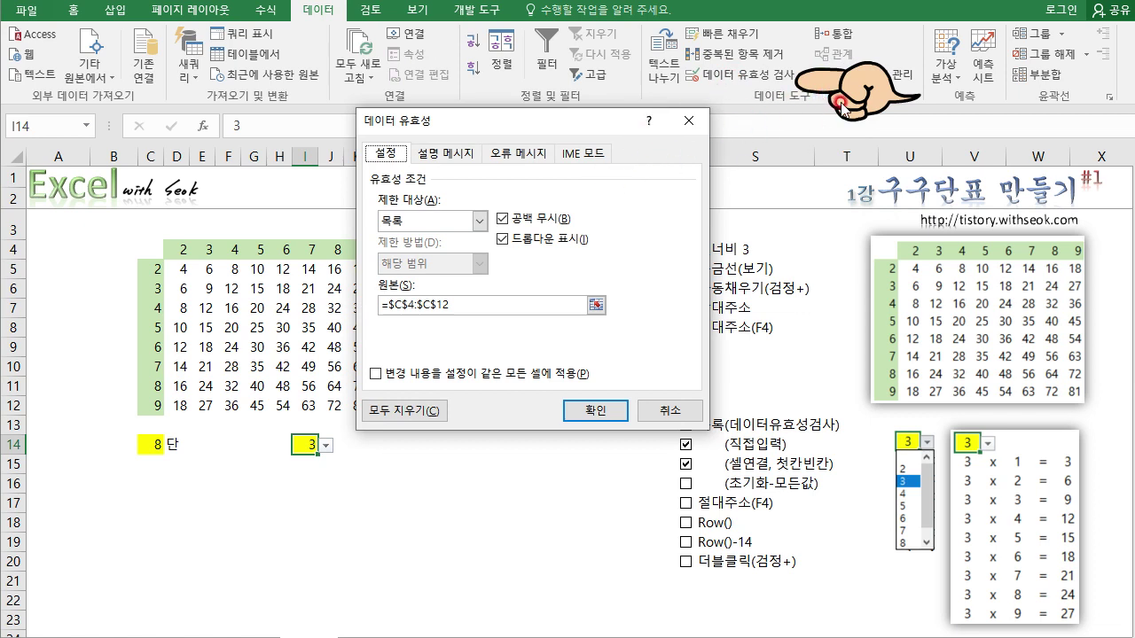
pyautogui.click(501, 238)
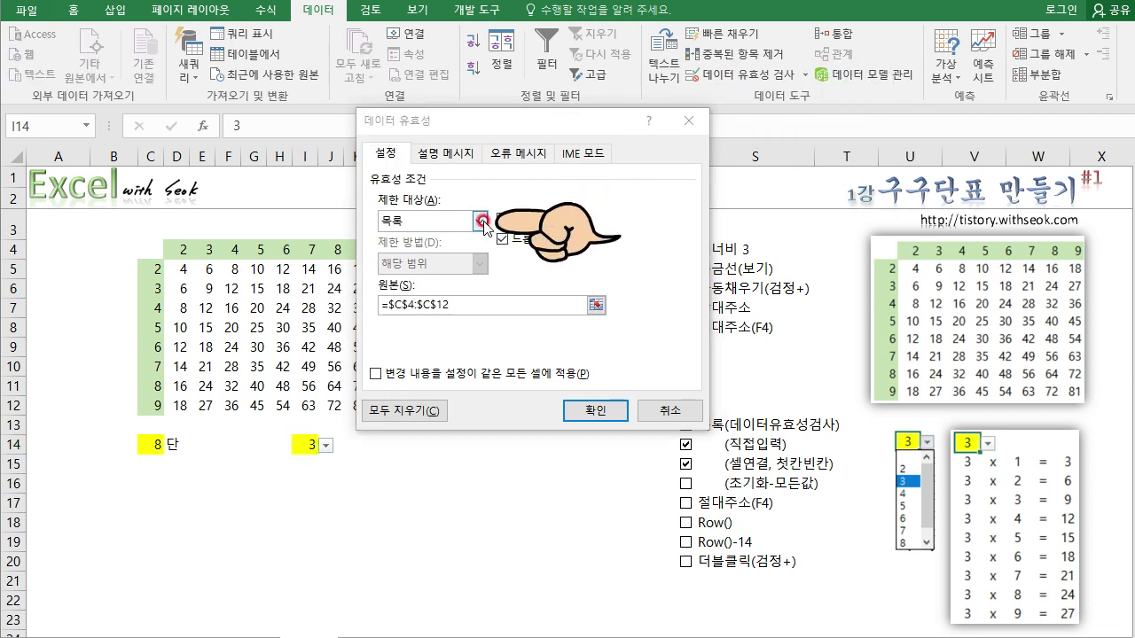
pyautogui.click(480, 221)
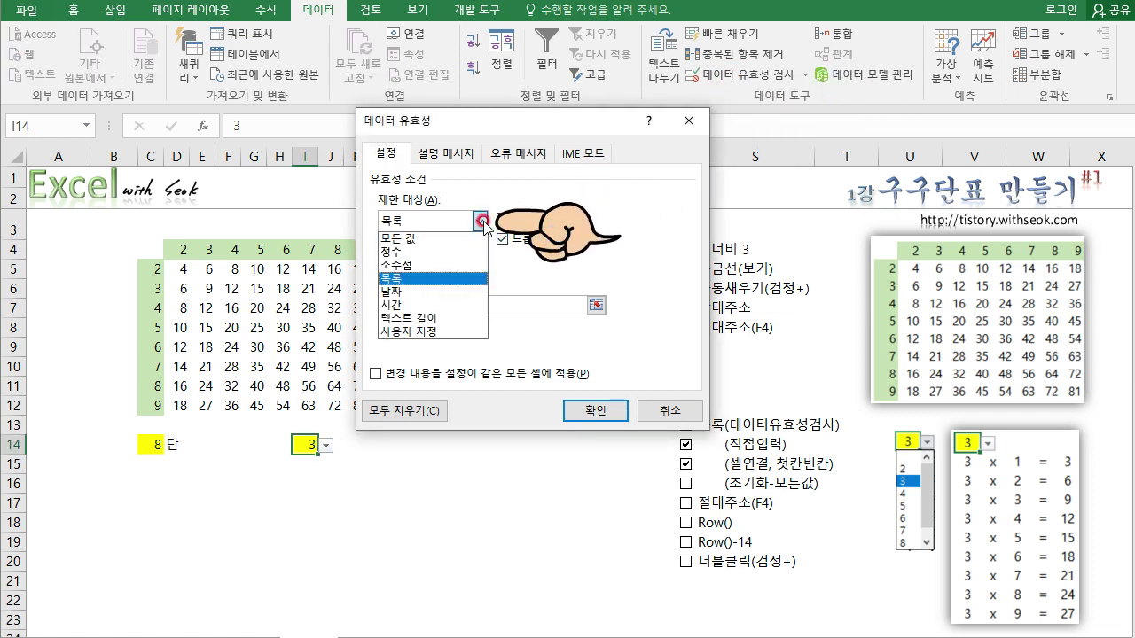
pyautogui.click(439, 239)
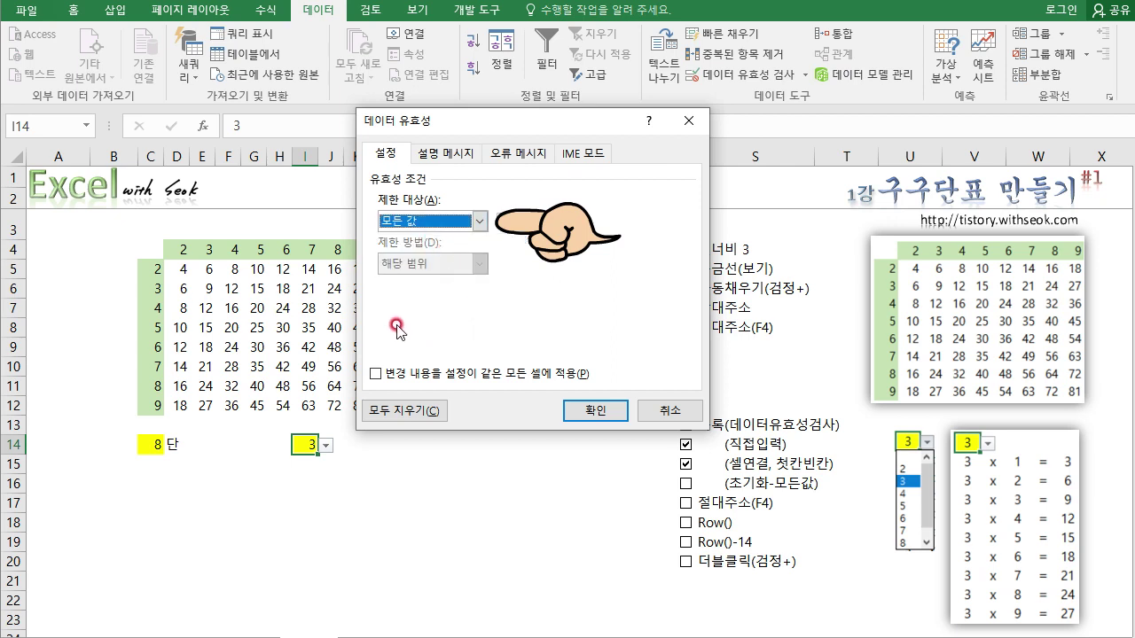
pyautogui.click(480, 227)
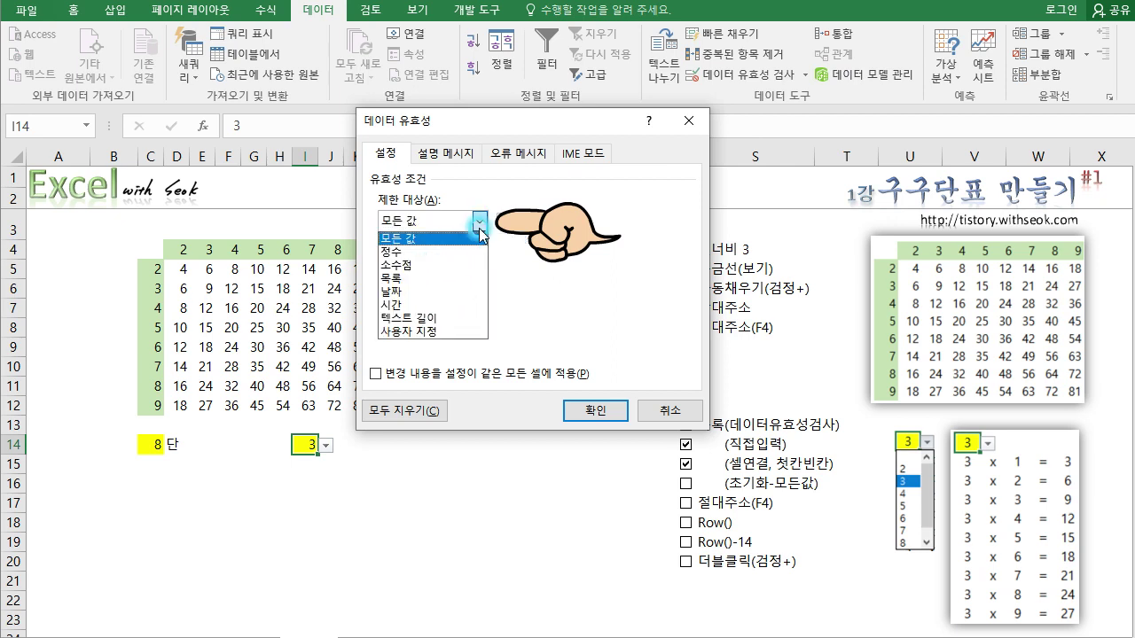
pyautogui.click(443, 286)
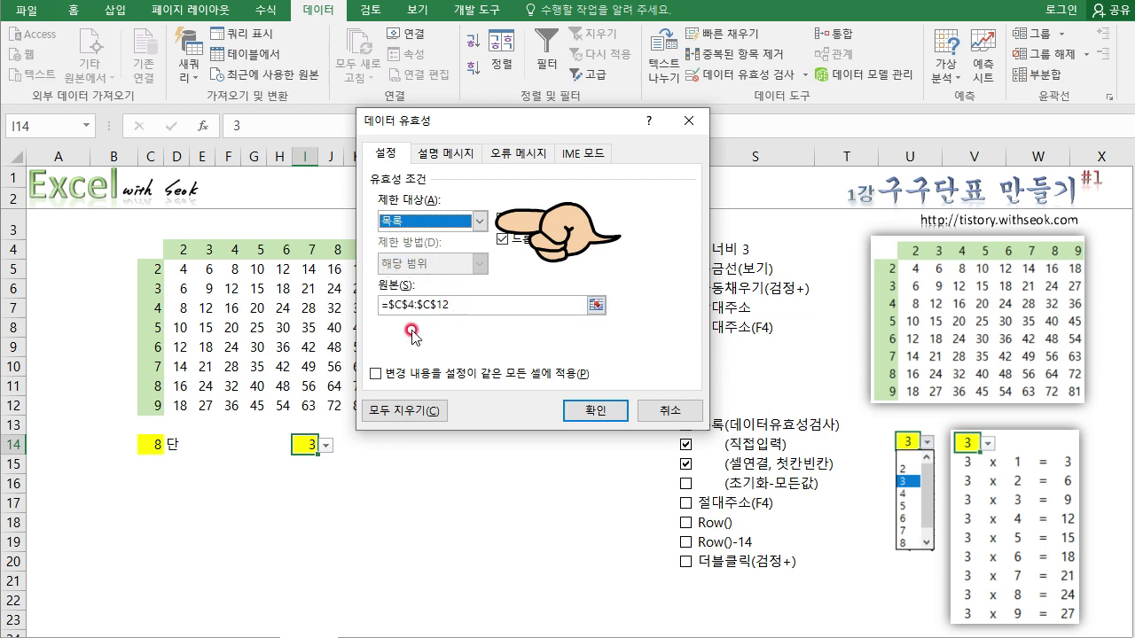
pyautogui.click(480, 226)
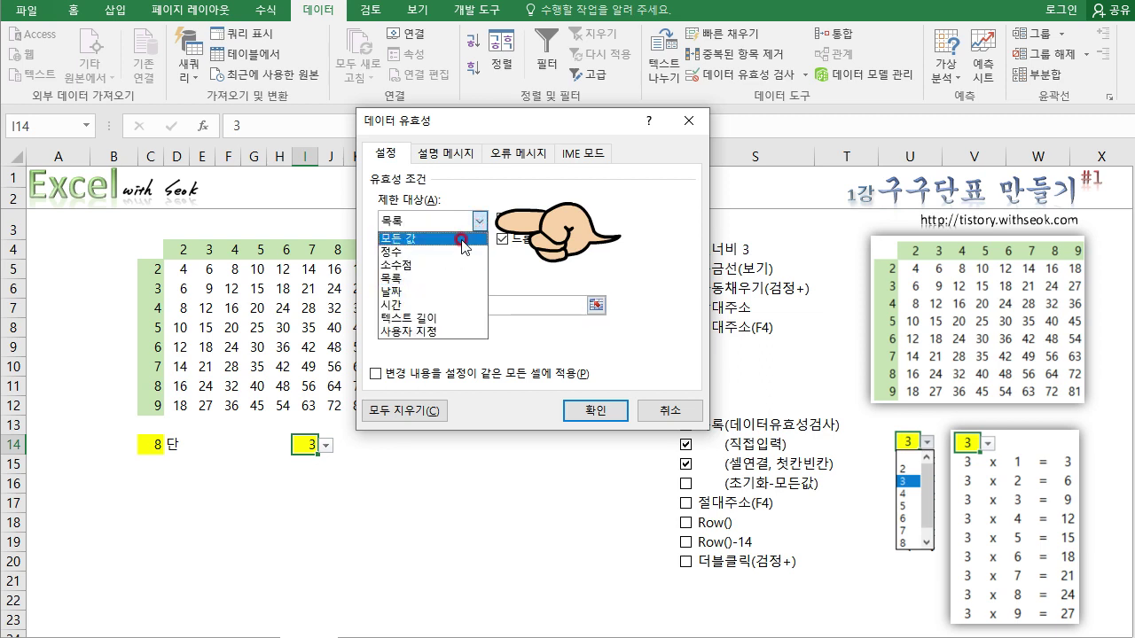
pyautogui.click(456, 242)
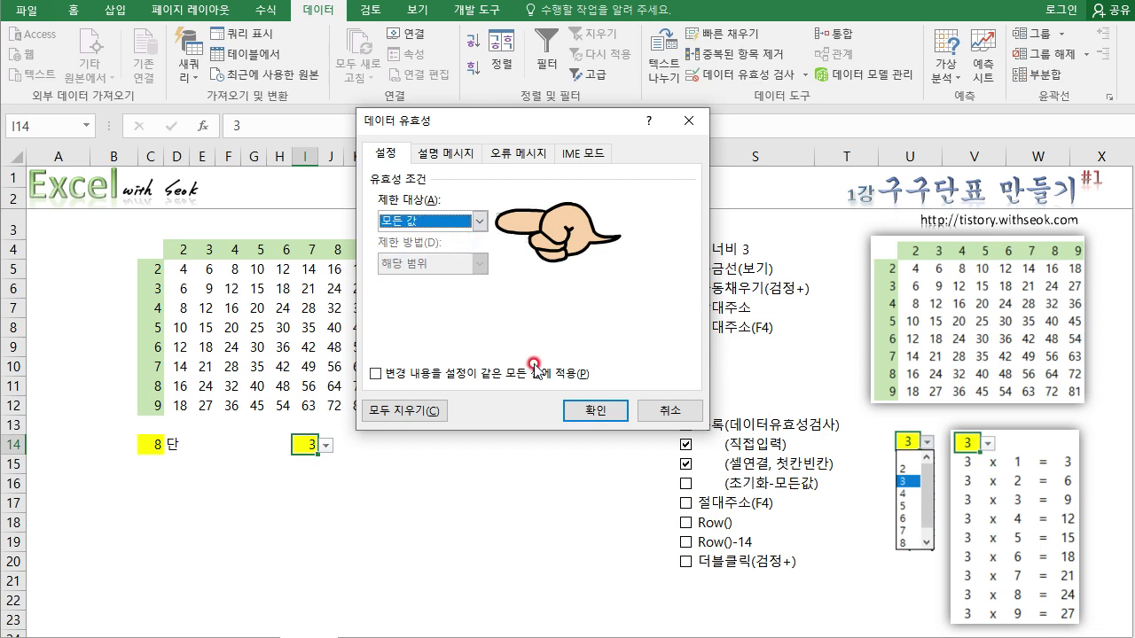
pyautogui.click(600, 413)
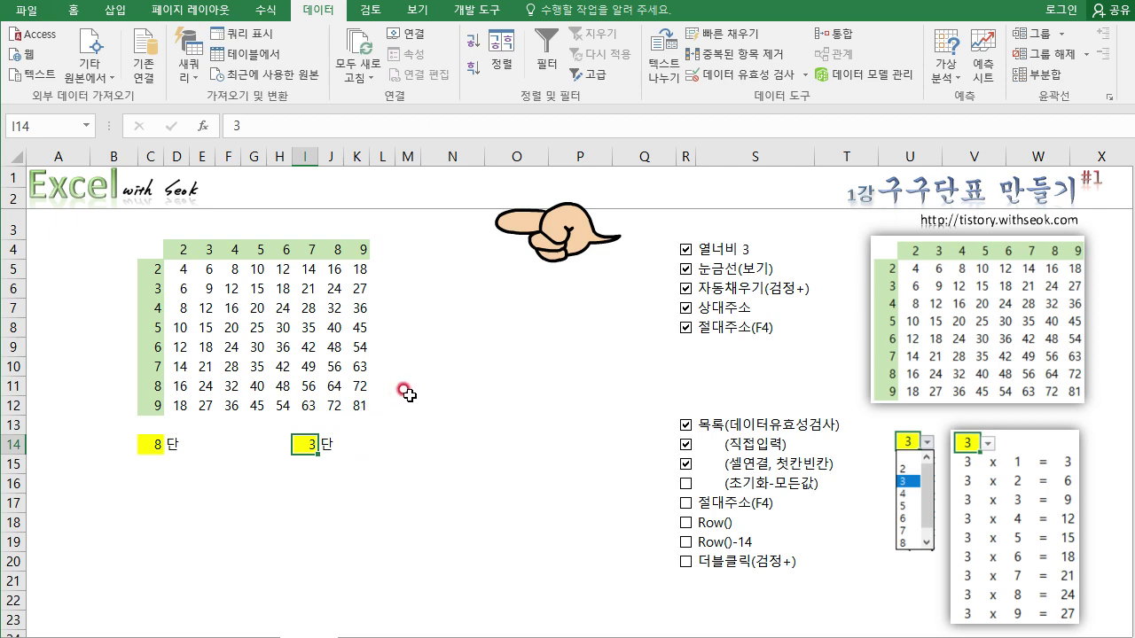
# Step: Test unrestricted entry in I14 by entering 13, 5 and 가 in turn
pyautogui.write('13')
pyautogui.press('Return')
pyautogui.press('Up')
pyautogui.press('BackSpace')
pyautogui.write('5')
pyautogui.press('Return')
pyautogui.press('Up')
pyautogui.write('가')
pyautogui.press('Return')
pyautogui.press('Up')
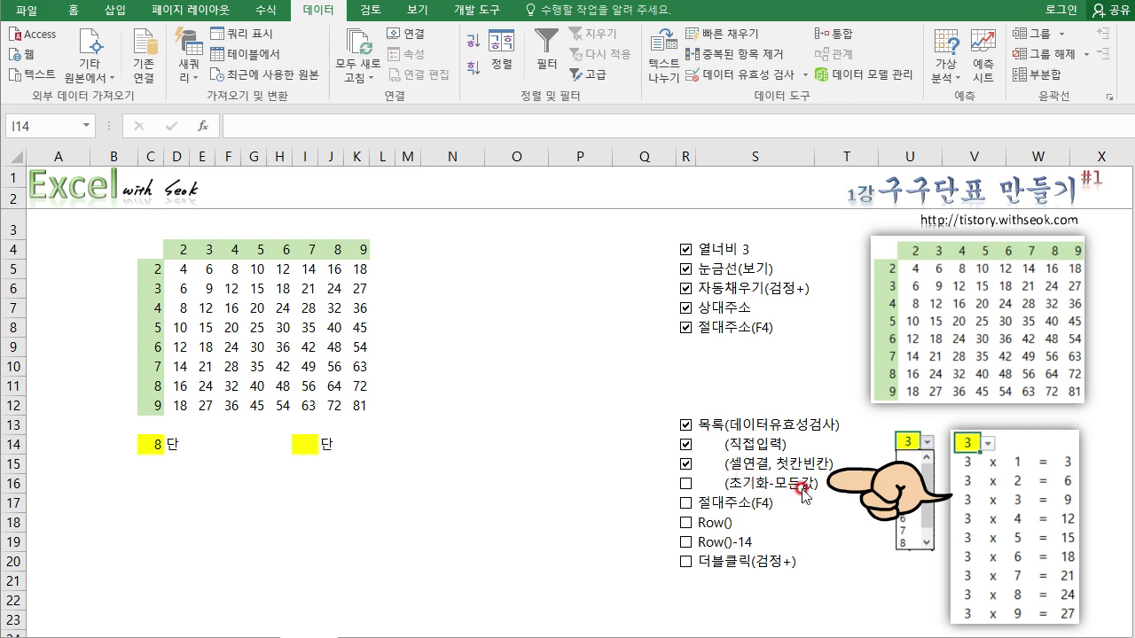
# Step: Tick the checklist item (초기화-모든값) for resetting validation to any value
pyautogui.click(689, 493)
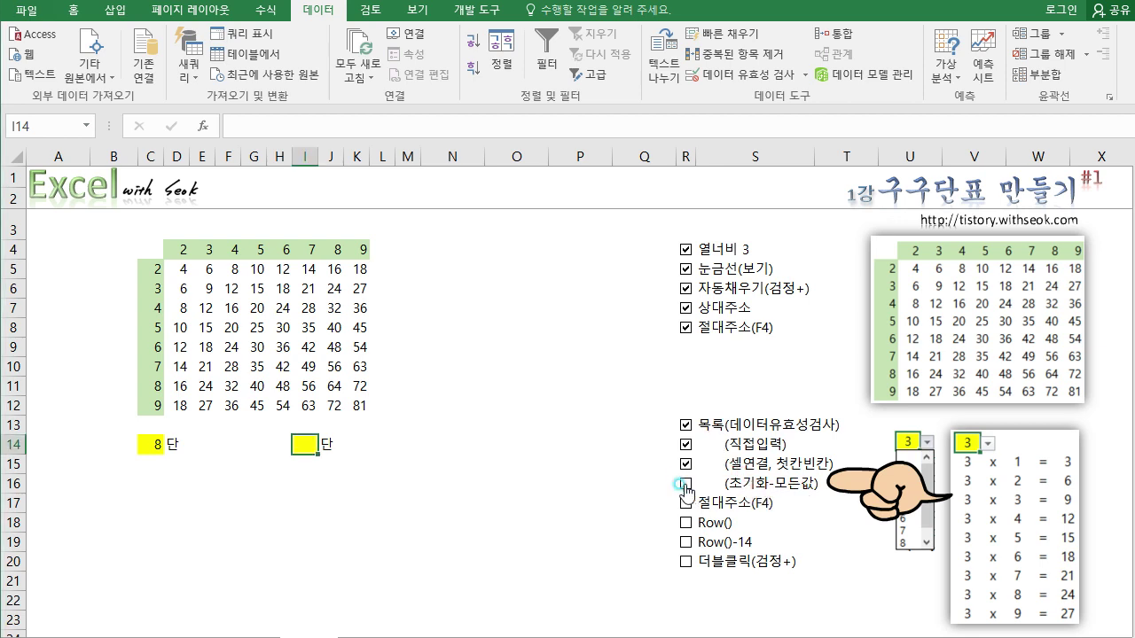
pyautogui.click(503, 456)
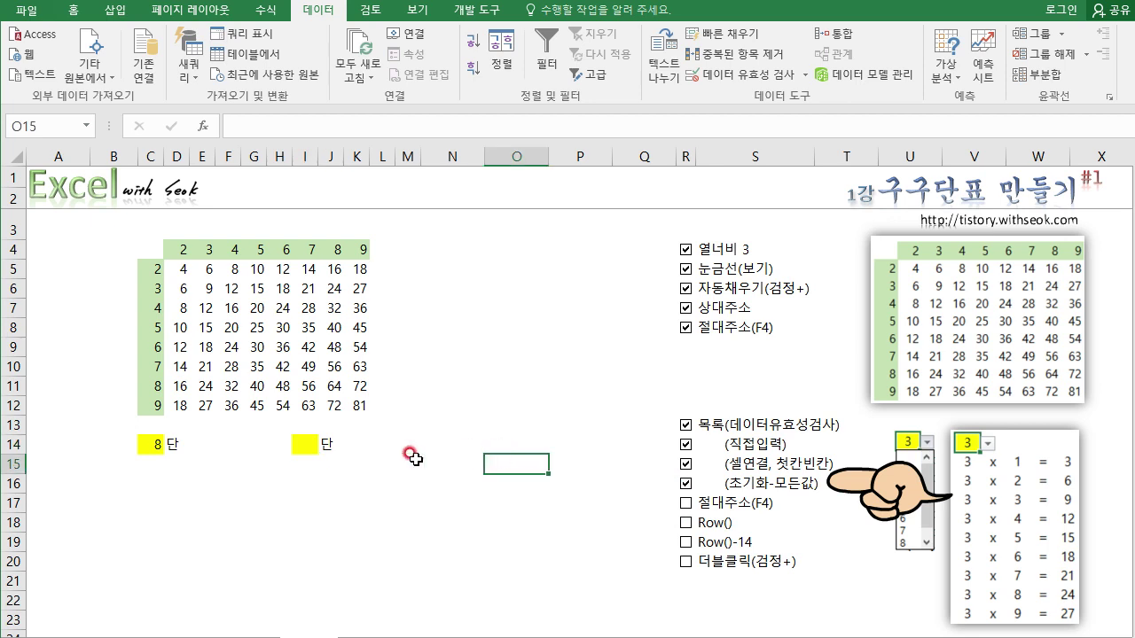
# Step: Set I14's data validation to a list (목록) with source =$C$4:$C$12 and apply it
pyautogui.click(306, 445)
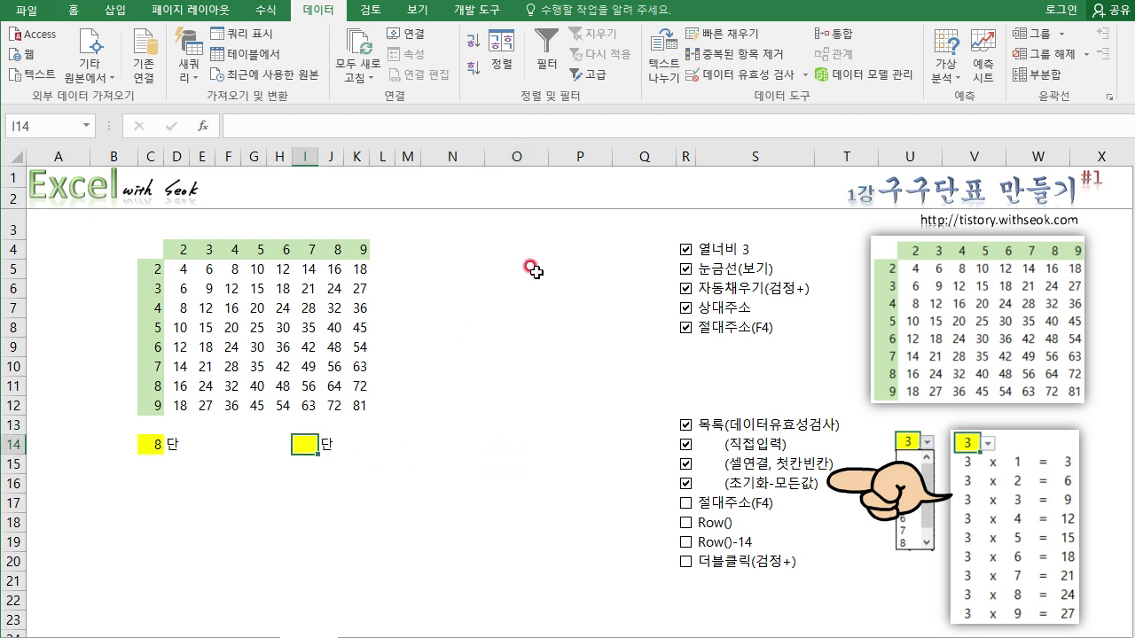
pyautogui.click(709, 75)
pyautogui.click(420, 221)
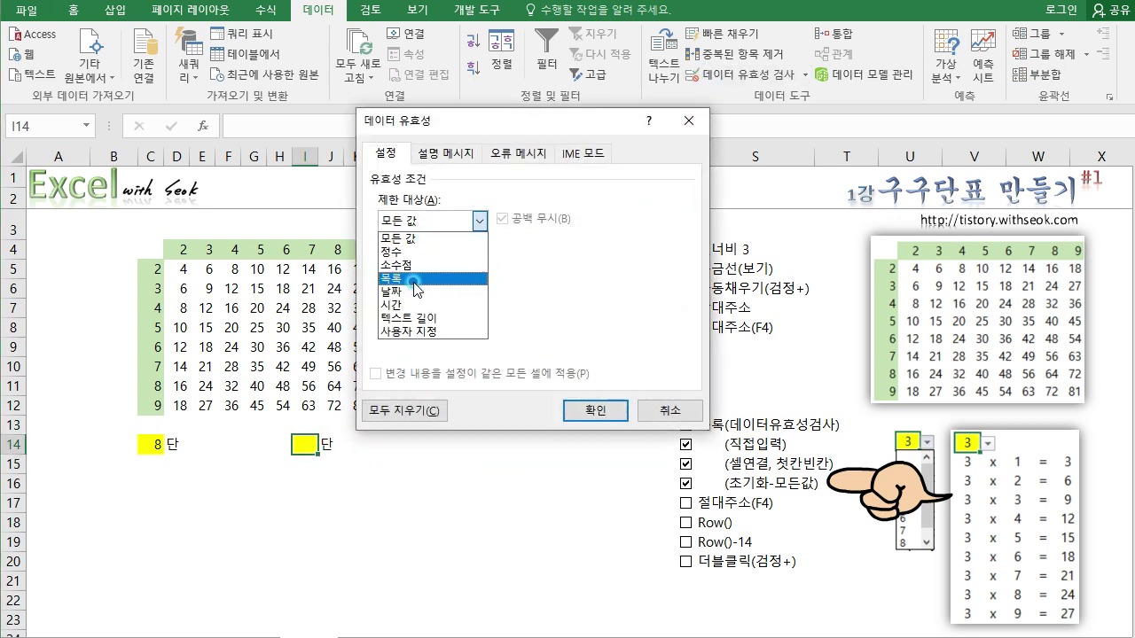
pyautogui.click(418, 273)
pyautogui.click(408, 303)
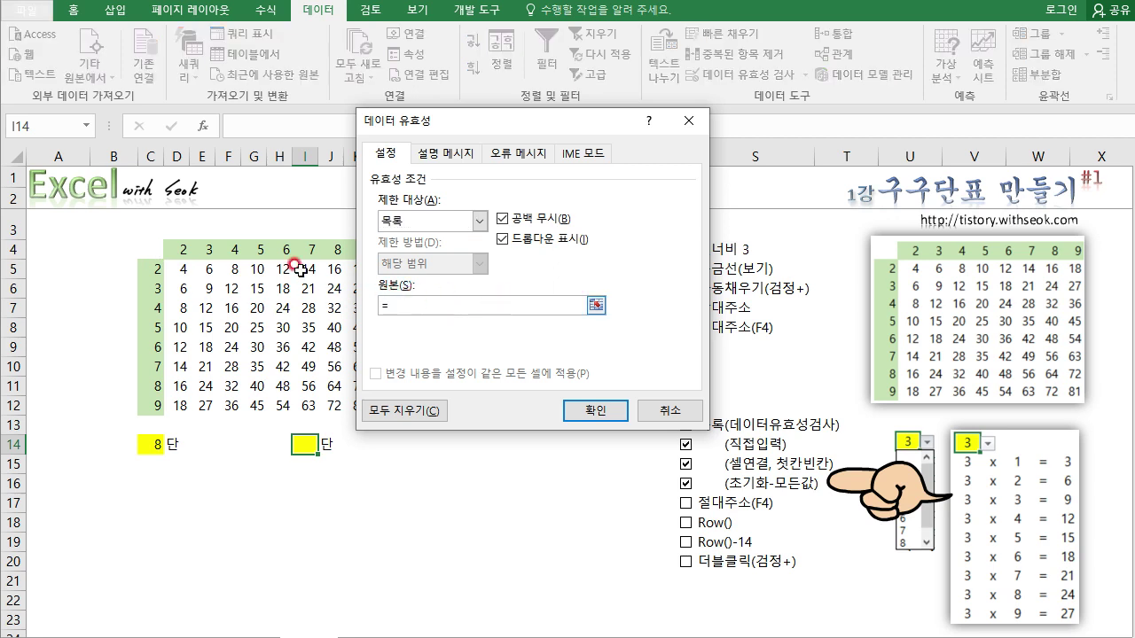
pyautogui.moveTo(151, 249); pyautogui.dragTo(153, 408)
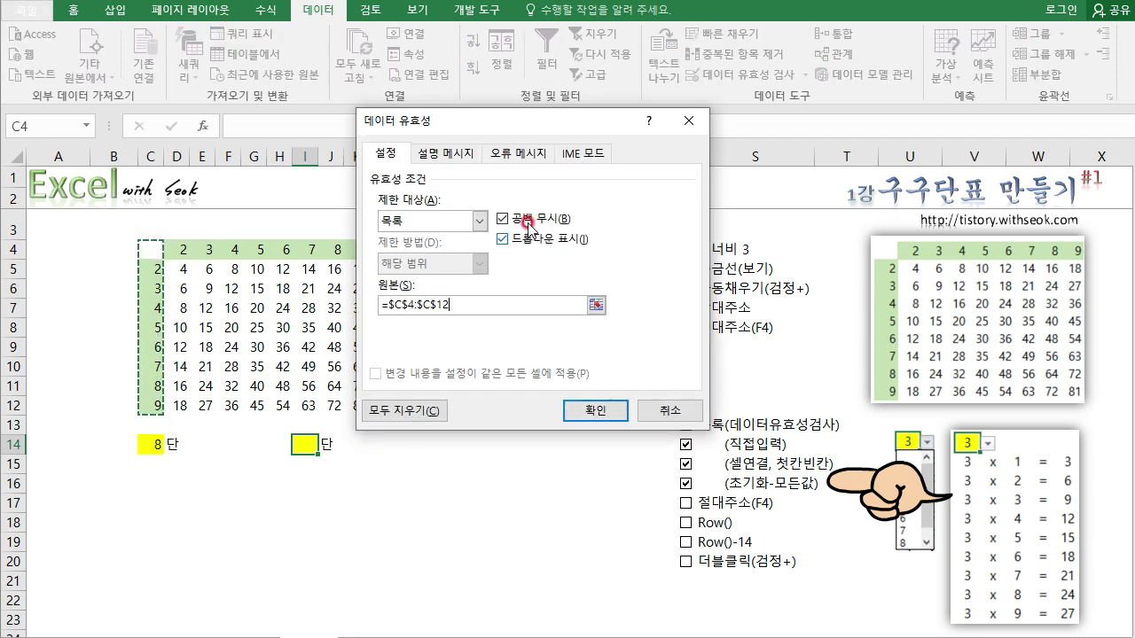
pyautogui.click(576, 342)
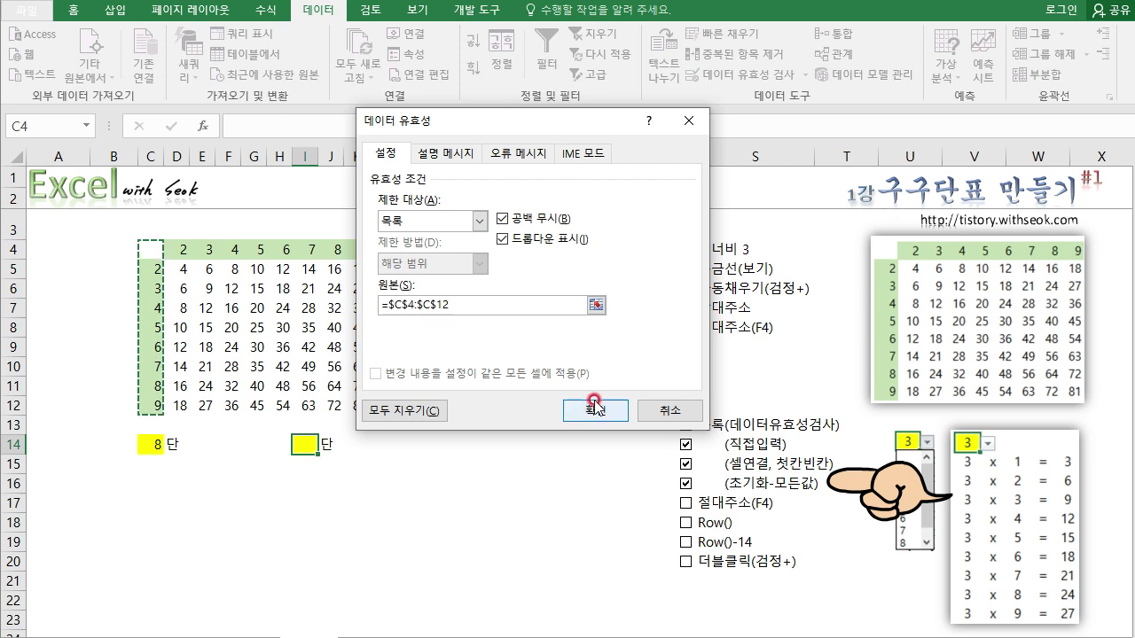
# Step: Choose 5 from the drop-down list in I14
pyautogui.click(326, 445)
pyautogui.click(305, 515)
pyautogui.click(410, 478)
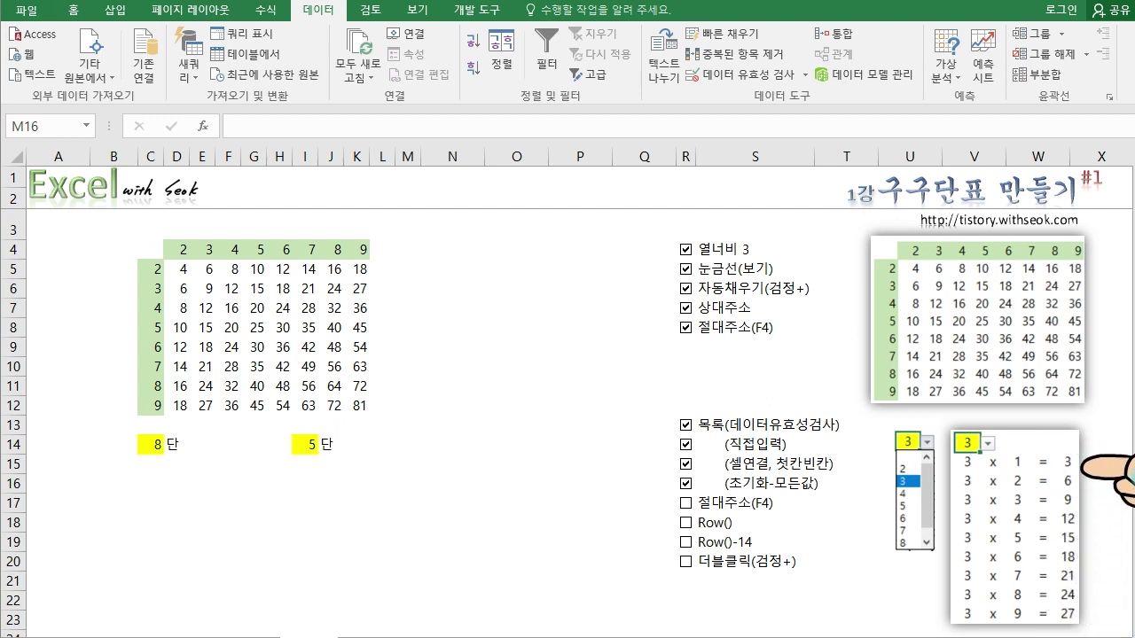
# Step: Enter the absolute-reference formula =$C$14 in C15
pyautogui.click(151, 463)
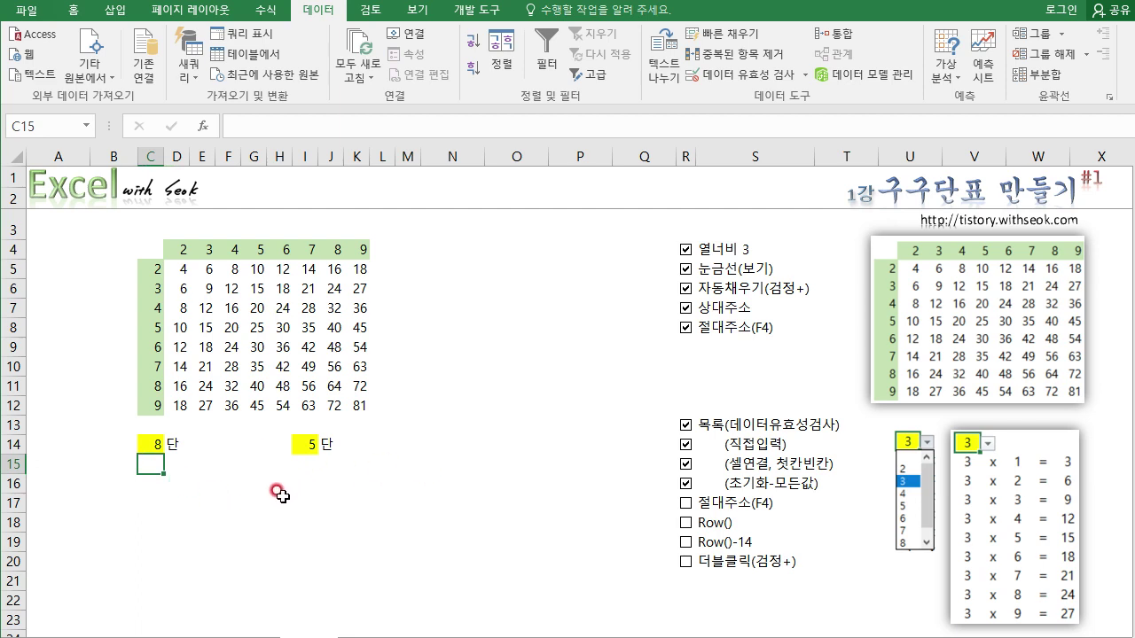
pyautogui.write('=')
pyautogui.click(150, 444)
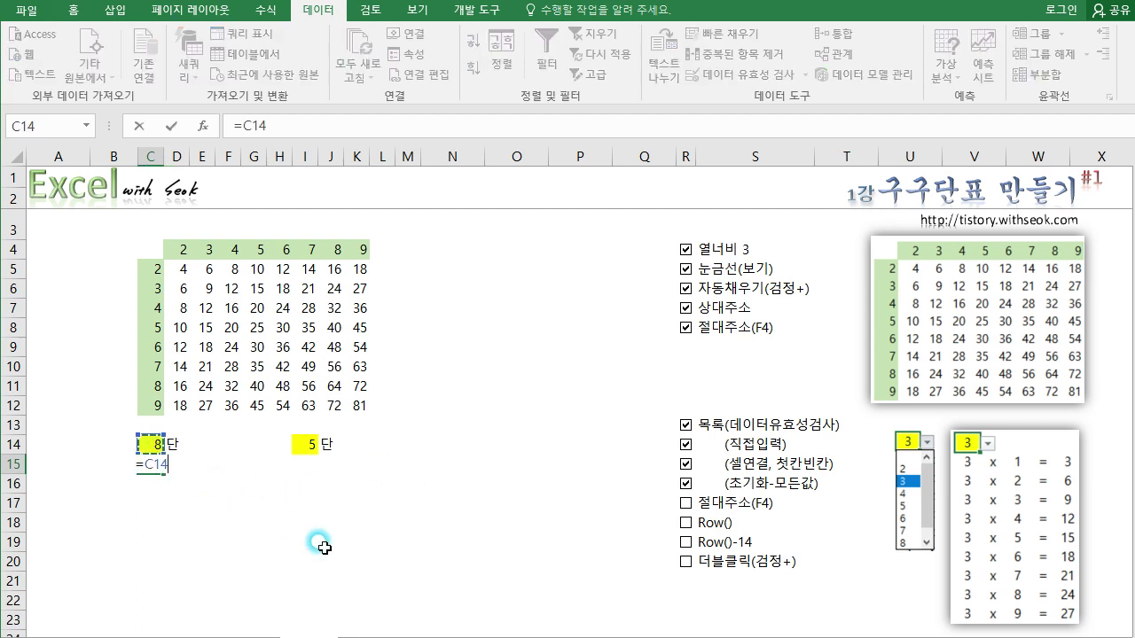
pyautogui.click(284, 126)
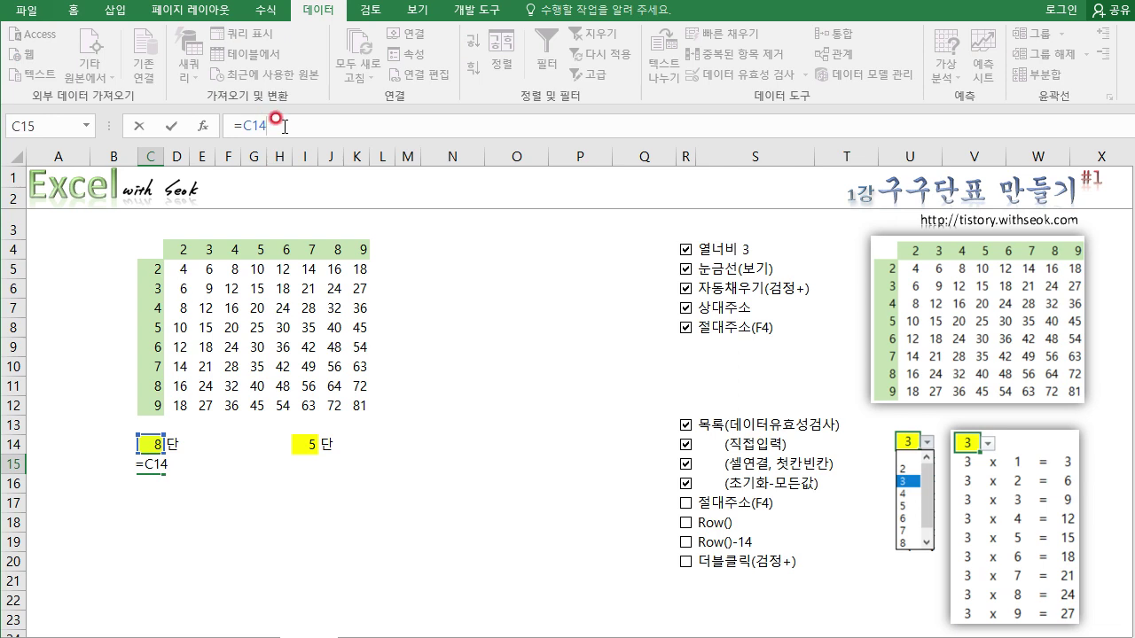
pyautogui.press('F4')
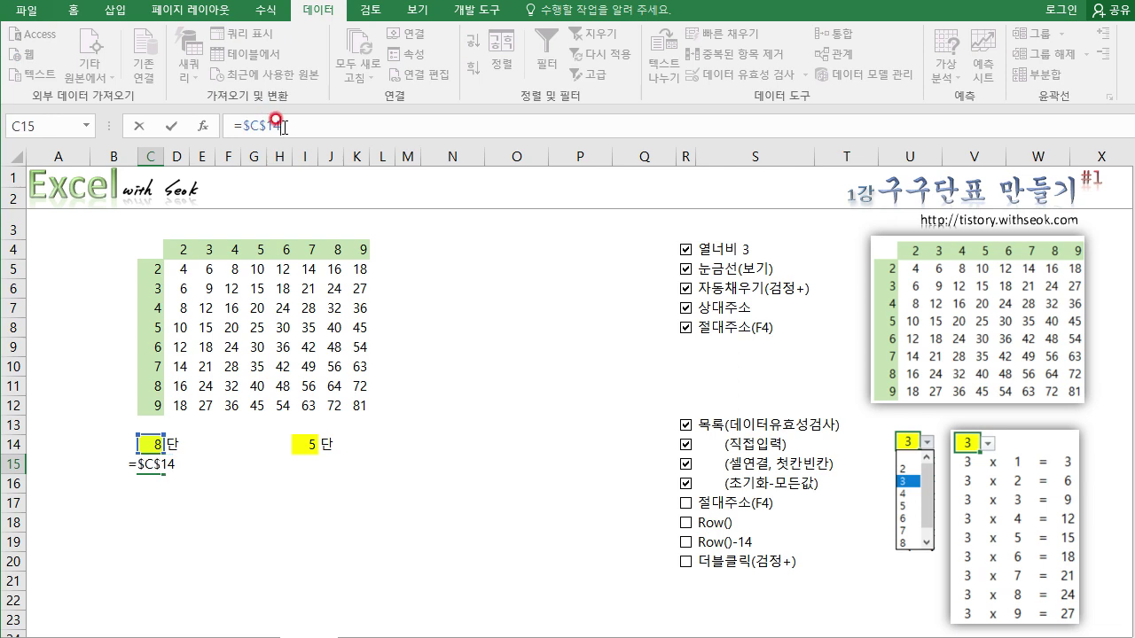
pyautogui.press('Return')
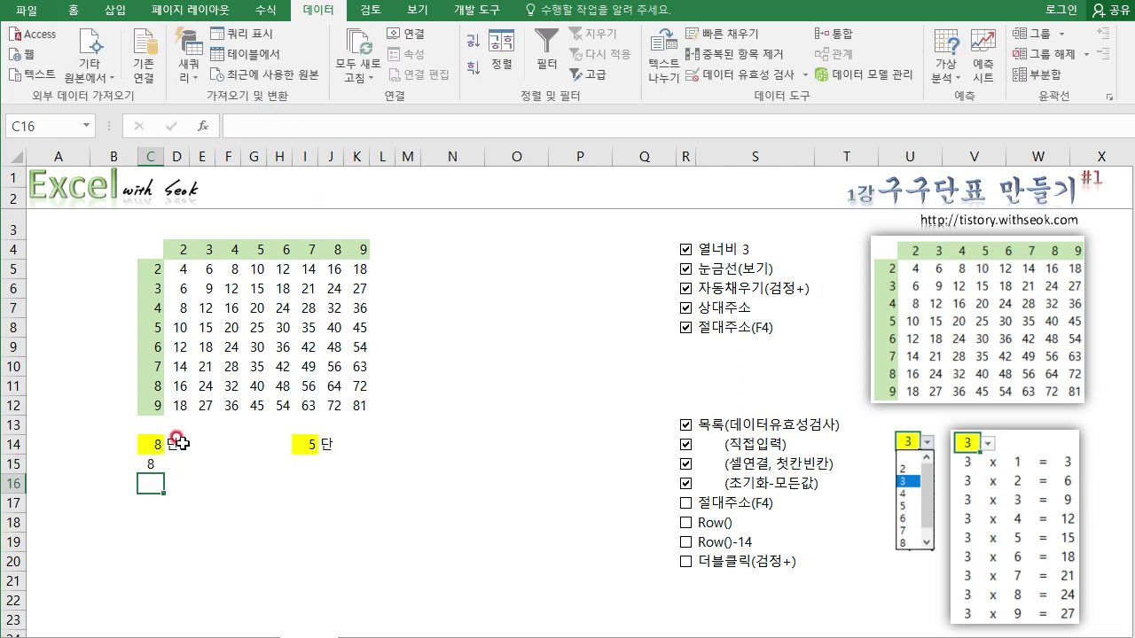
# Step: Fill the =$C$14 formula from C15 down to C23 and paste a copy of the range starting at I15
pyautogui.click(161, 462)
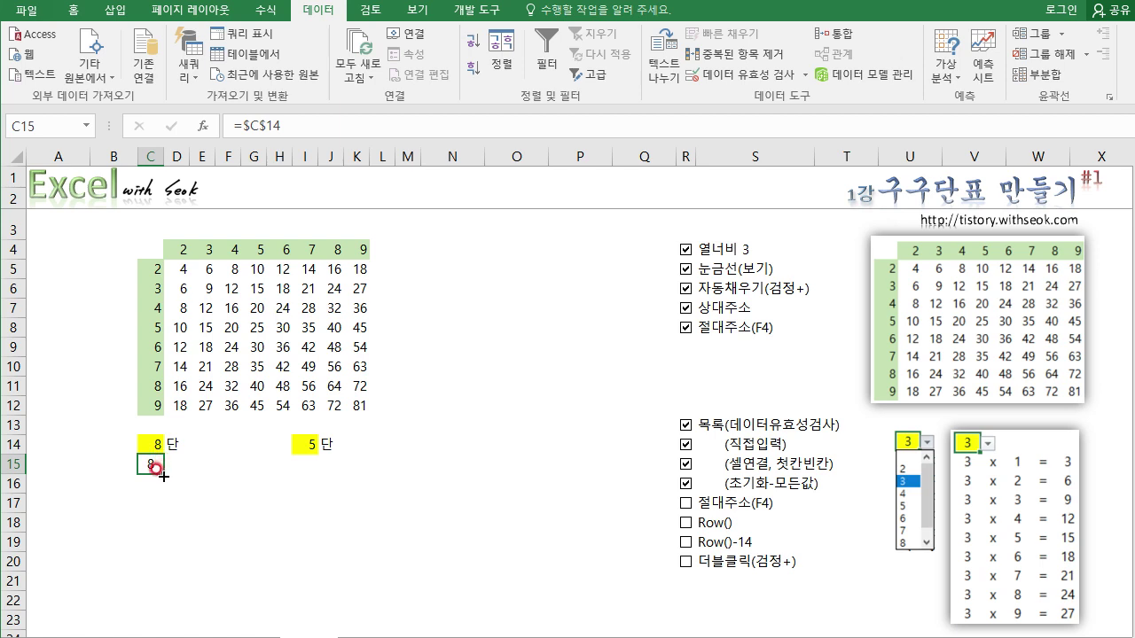
pyautogui.moveTo(161, 470); pyautogui.dragTo(159, 625)
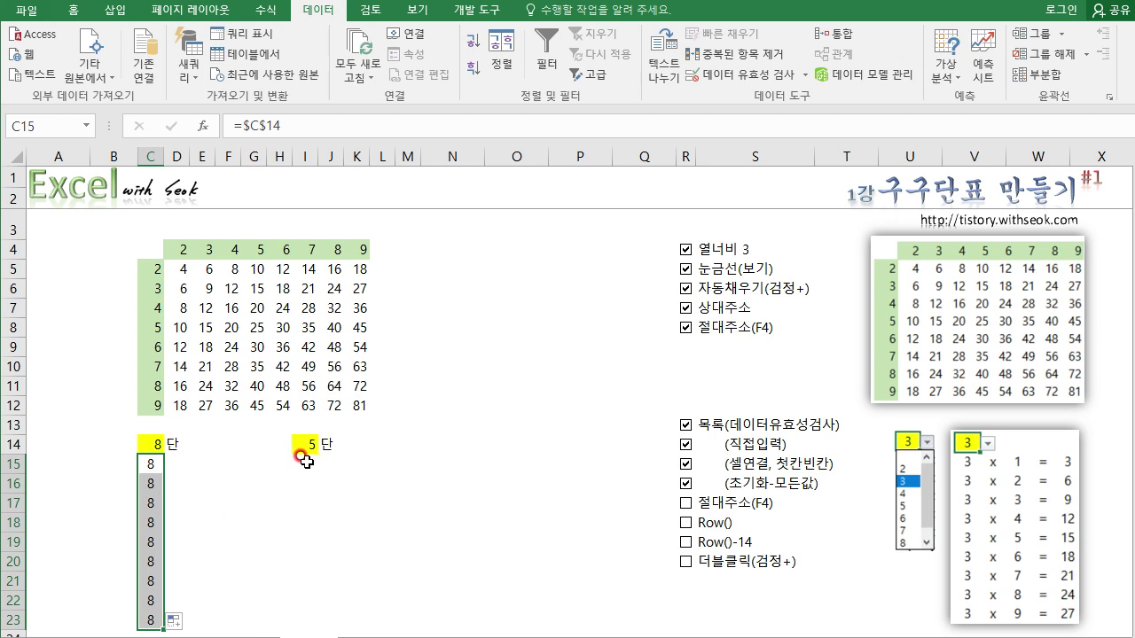
pyautogui.hotkey('ctrl', 'c')
pyautogui.click(306, 463)
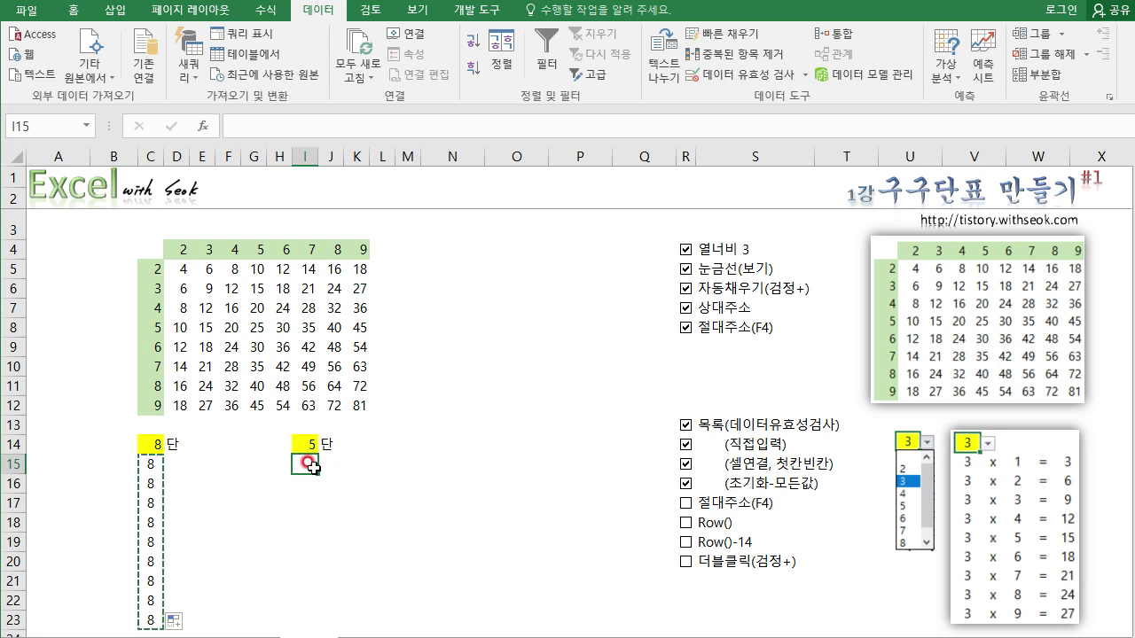
pyautogui.hotkey('ctrl', 'v')
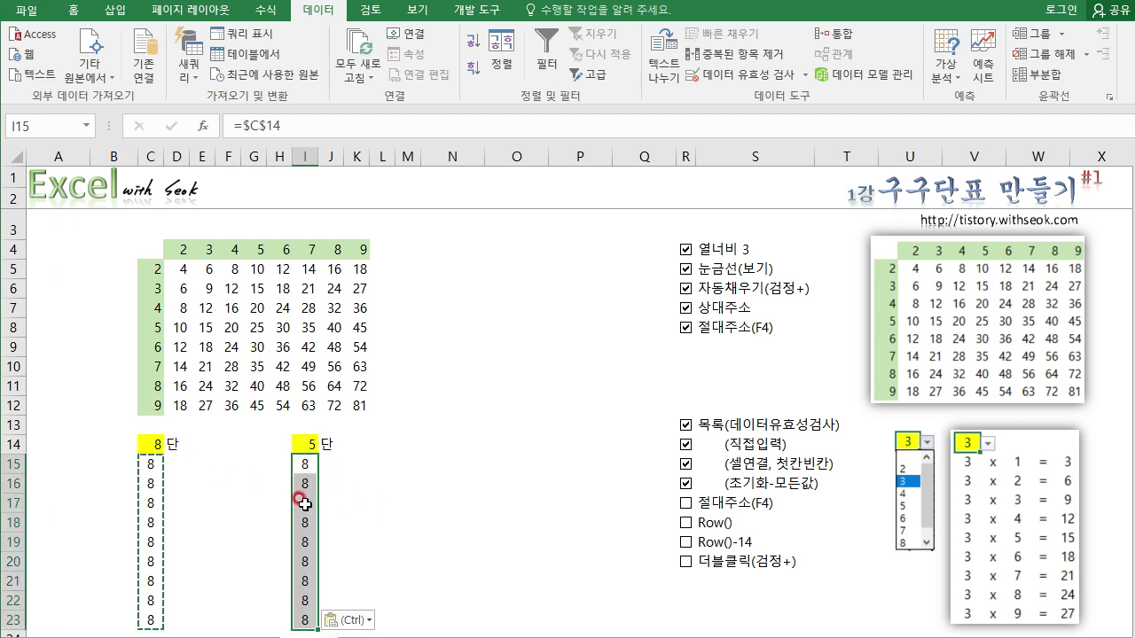
# Step: Examine the pasted formula in I15, marking columns C and I and row 14, and leave it without editing
pyautogui.click(305, 464)
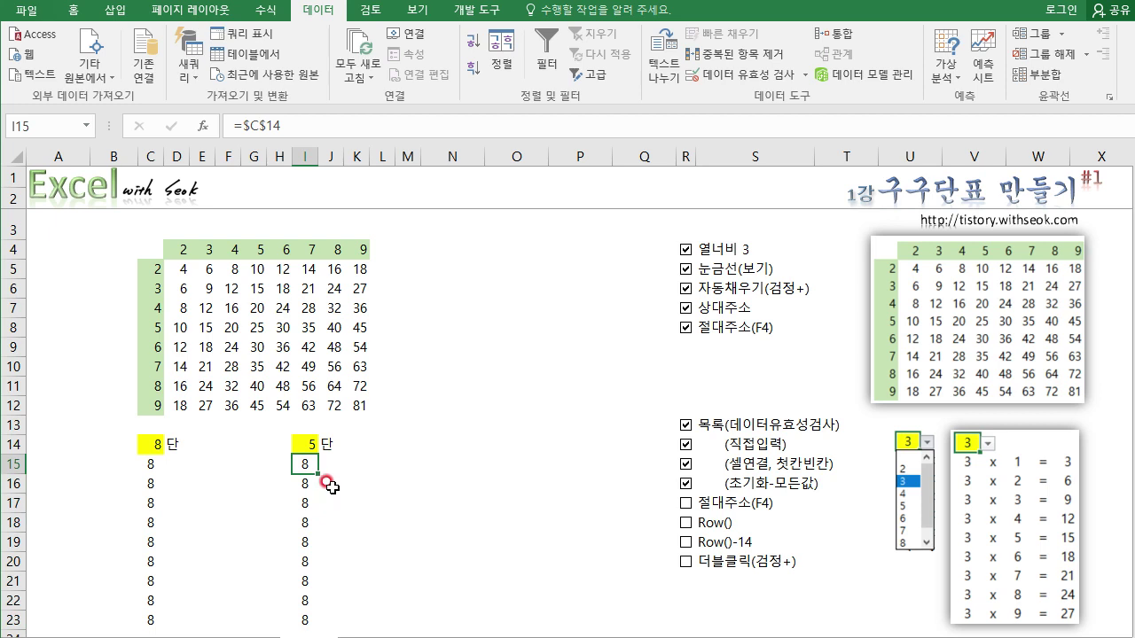
pyautogui.click(305, 126)
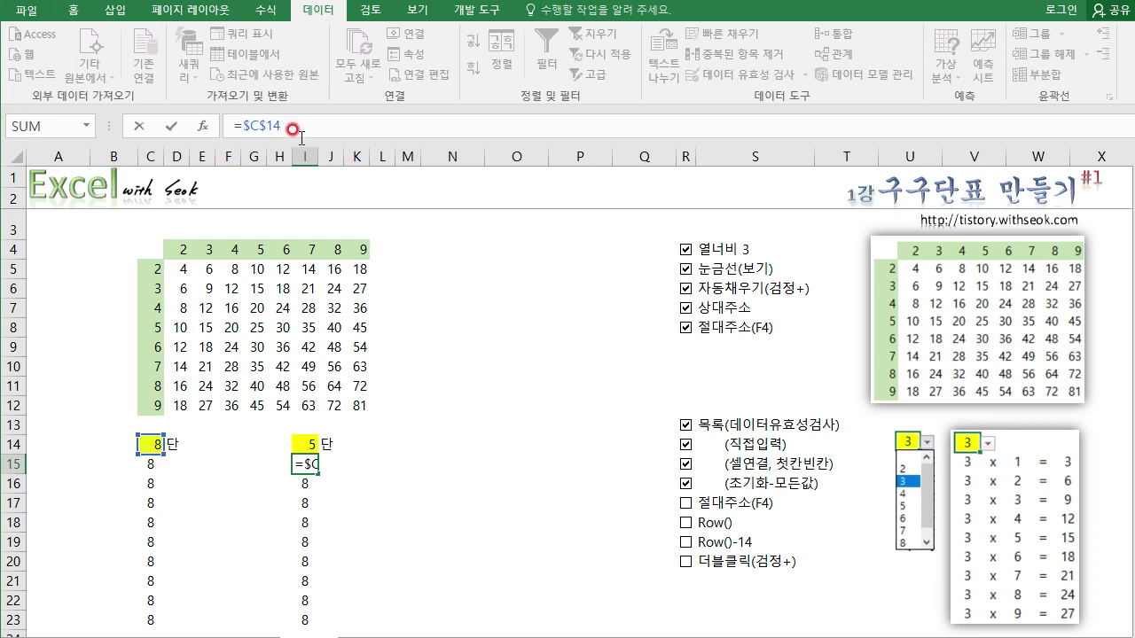
pyautogui.moveTo(166, 449)
pyautogui.mouseDown()
pyautogui.moveTo(310, 454)
pyautogui.moveTo(160, 449)
pyautogui.mouseUp()
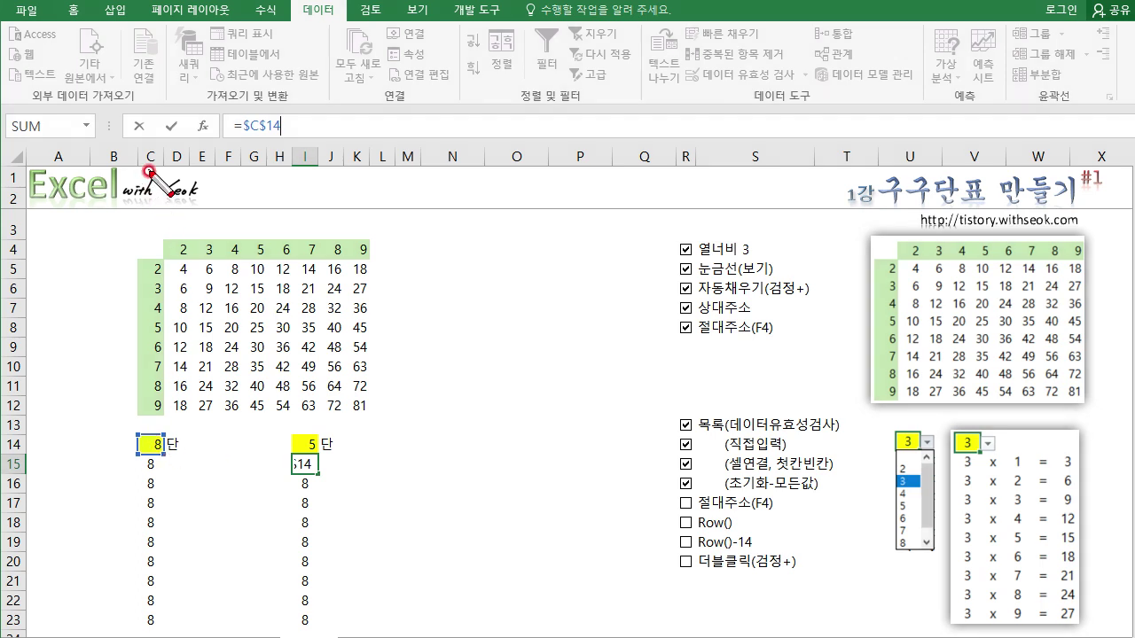
pyautogui.moveTo(291, 165); pyautogui.dragTo(320, 164)
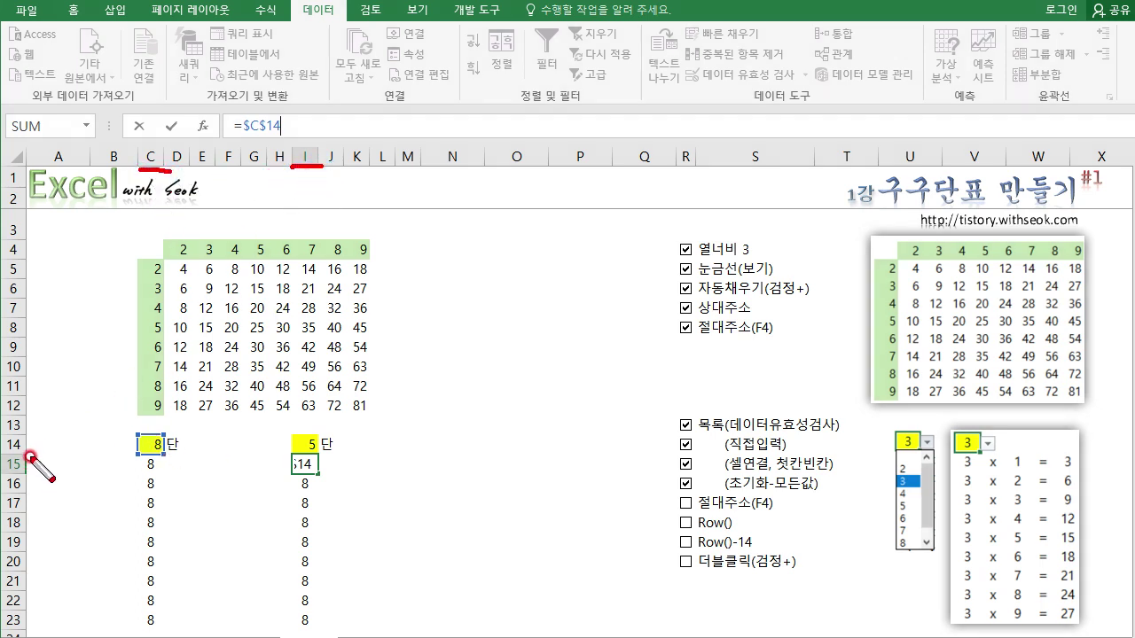
pyautogui.moveTo(30, 454)
pyautogui.mouseDown()
pyautogui.moveTo(5, 442)
pyautogui.moveTo(19, 424)
pyautogui.moveTo(25, 448)
pyautogui.mouseUp()
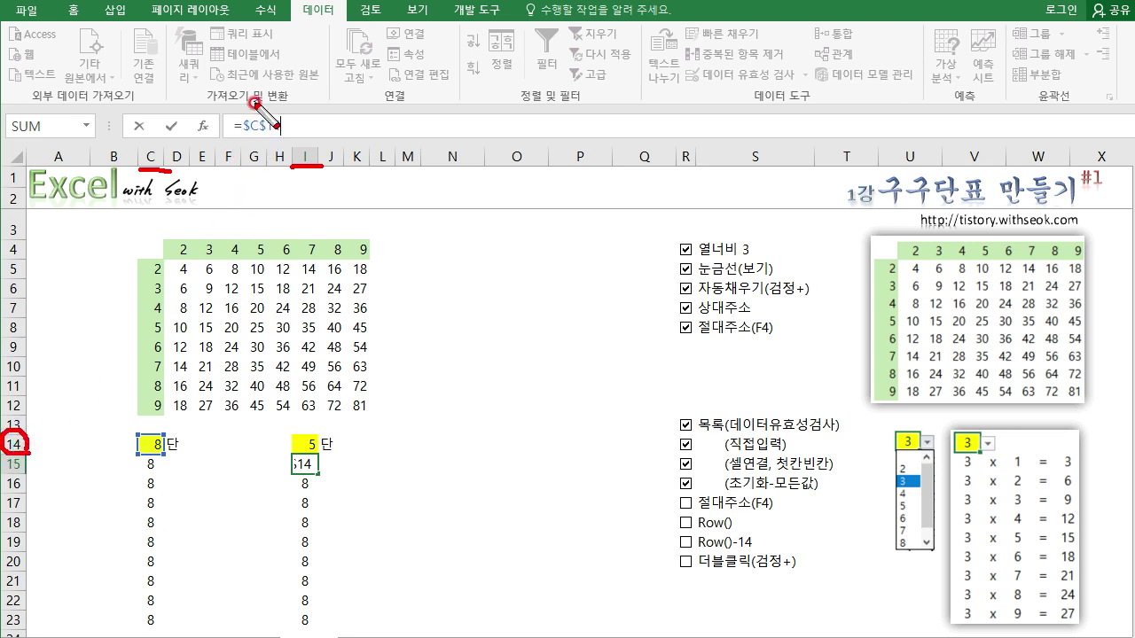
pyautogui.moveTo(254, 103)
pyautogui.mouseDown()
pyautogui.moveTo(264, 115)
pyautogui.moveTo(277, 98)
pyautogui.mouseUp()
pyautogui.press('Escape')
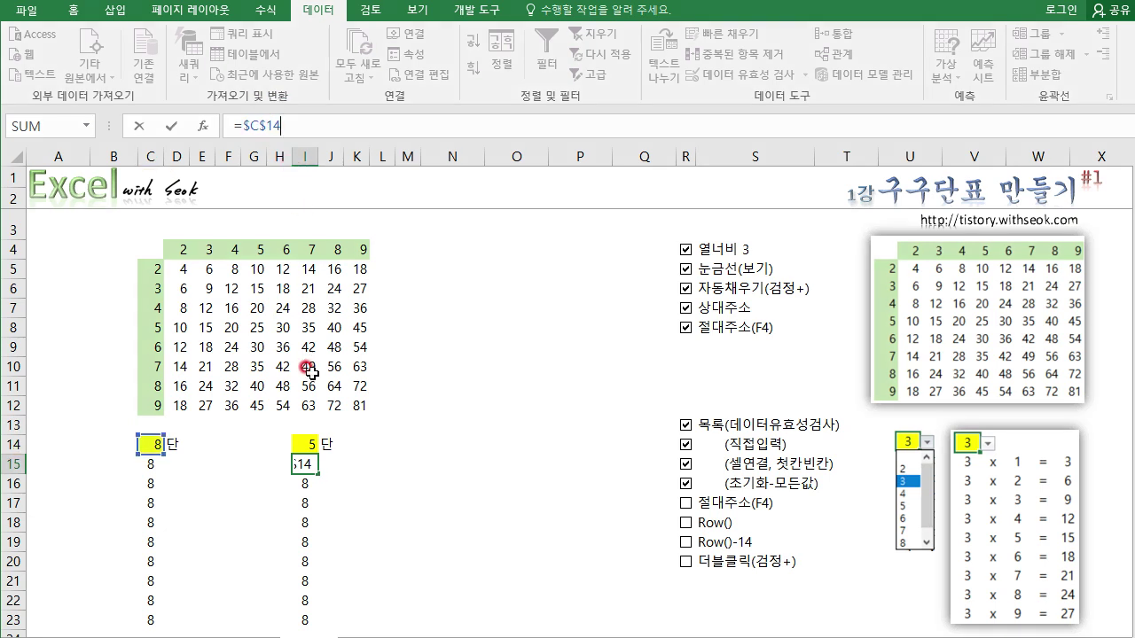
pyautogui.press('Escape')
# Step: Clear the copied formulas in column I from I15 down and the filled formulas below C15
pyautogui.click(333, 479)
pyautogui.moveTo(304, 465); pyautogui.dragTo(304, 611)
pyautogui.moveTo(153, 480); pyautogui.dragTo(152, 615)
pyautogui.press('Delete')
# Step: Change the formula in C15 to the mixed reference =C$14, locking only the row
pyautogui.click(152, 463)
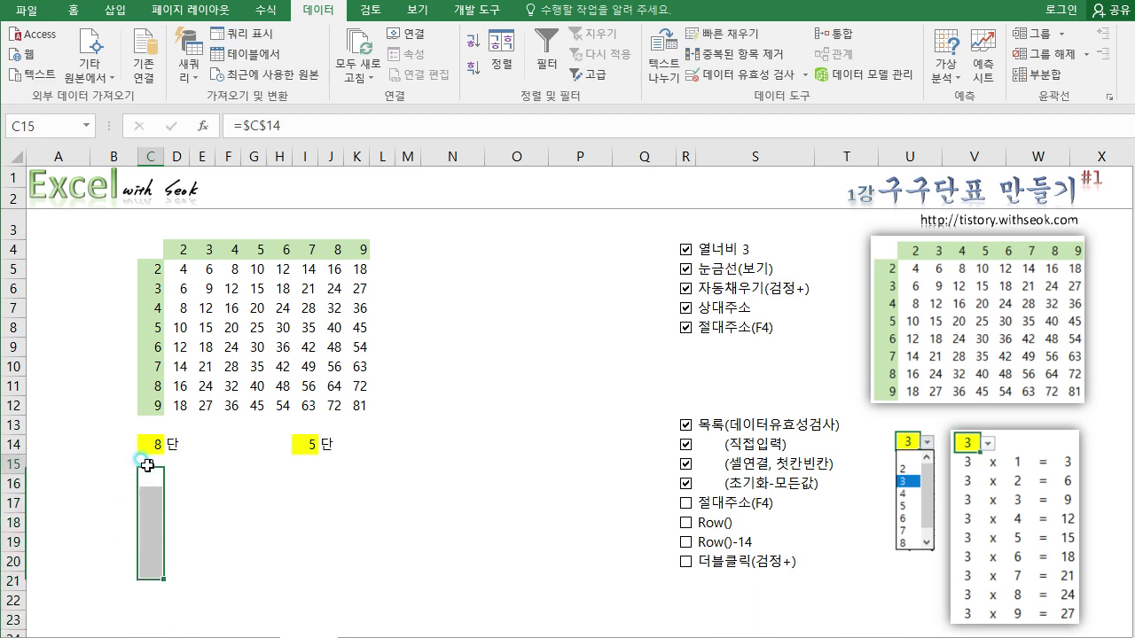
pyautogui.click(252, 126)
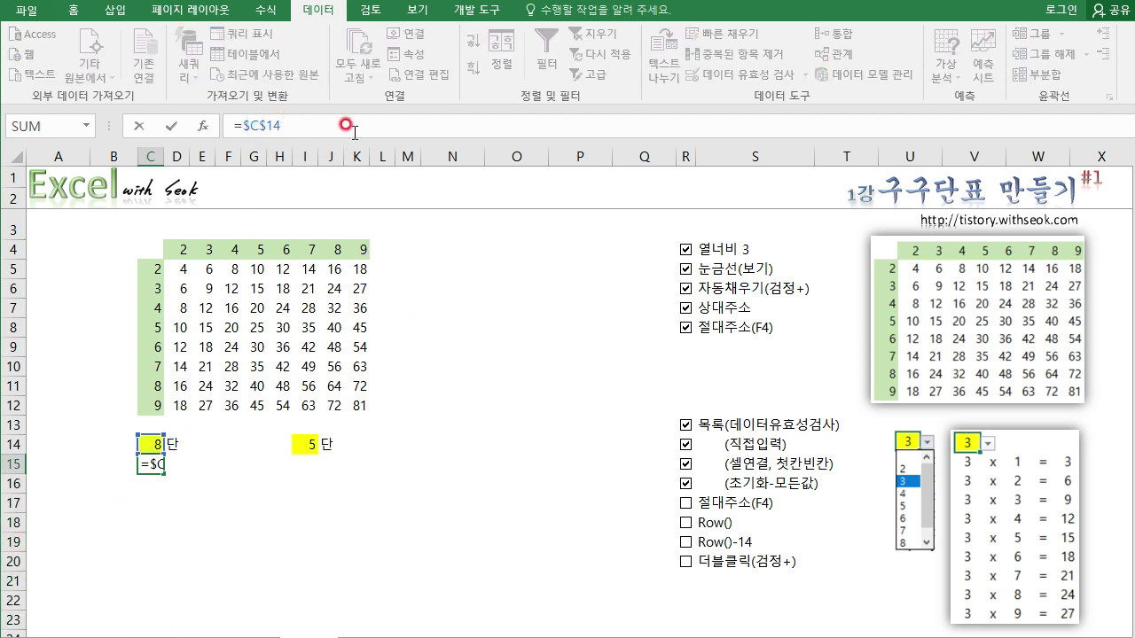
pyautogui.press('F4')
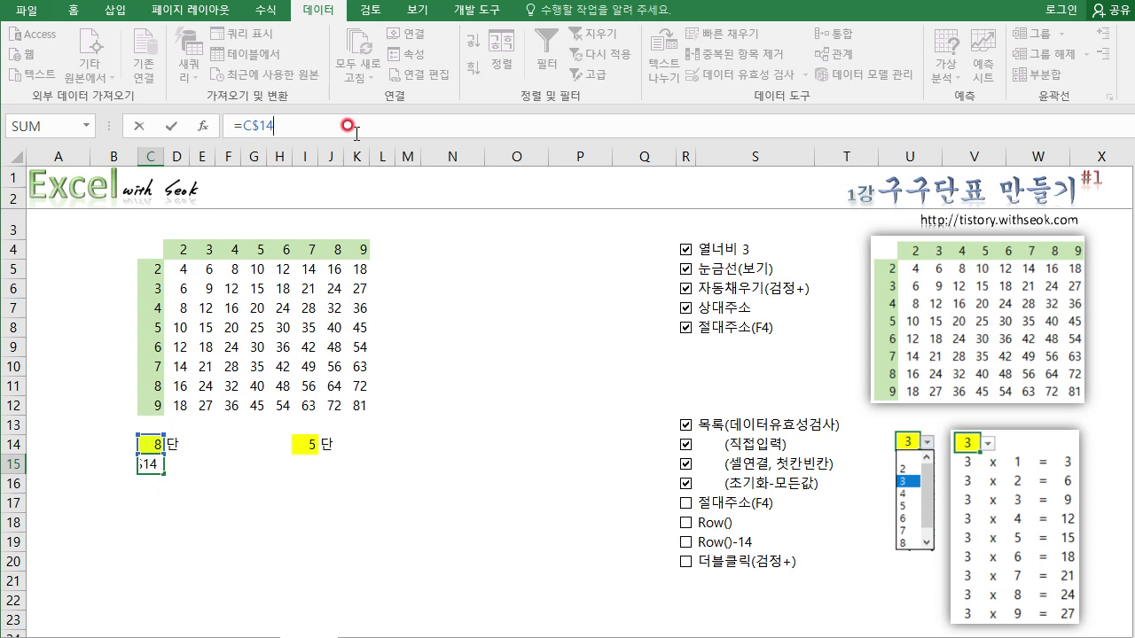
pyautogui.press('Return')
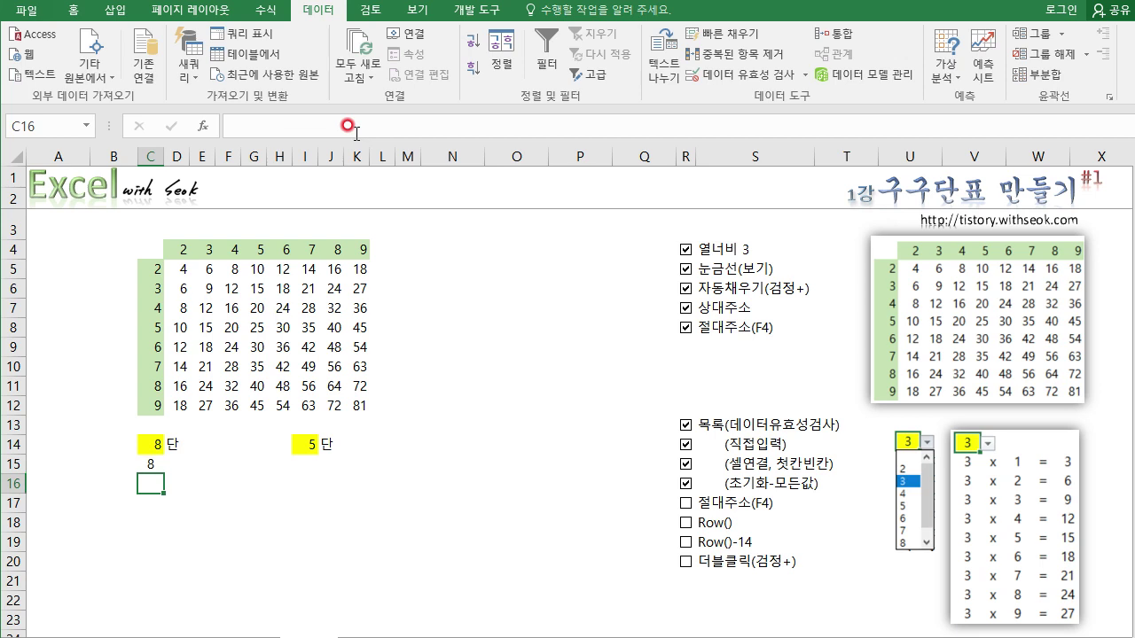
# Step: Fill the =C$14 formula down to C23, paste the range at I15, and check the pasted formula
pyautogui.click(150, 464)
pyautogui.moveTo(163, 474); pyautogui.dragTo(153, 623)
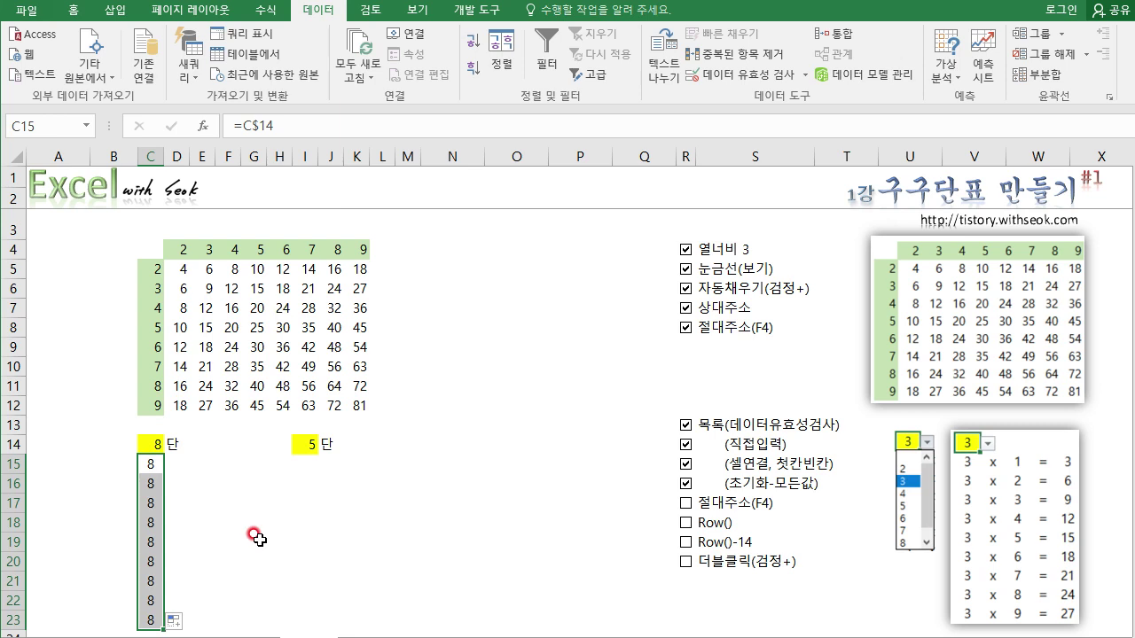
pyautogui.hotkey('ctrl', 'c')
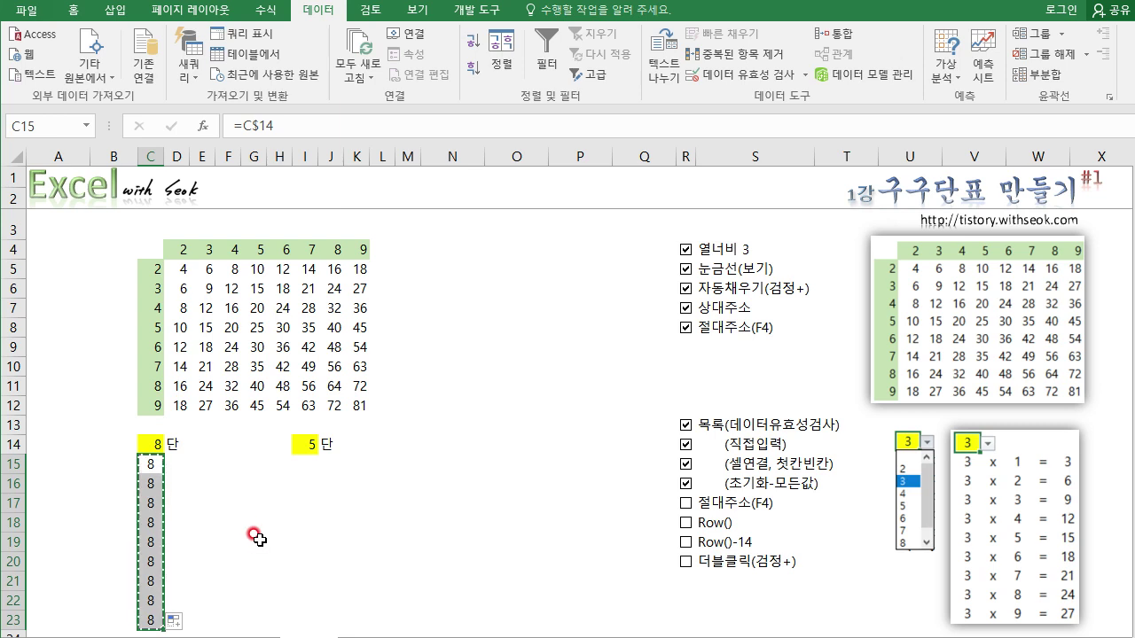
pyautogui.click(305, 463)
pyautogui.hotkey('ctrl', 'v')
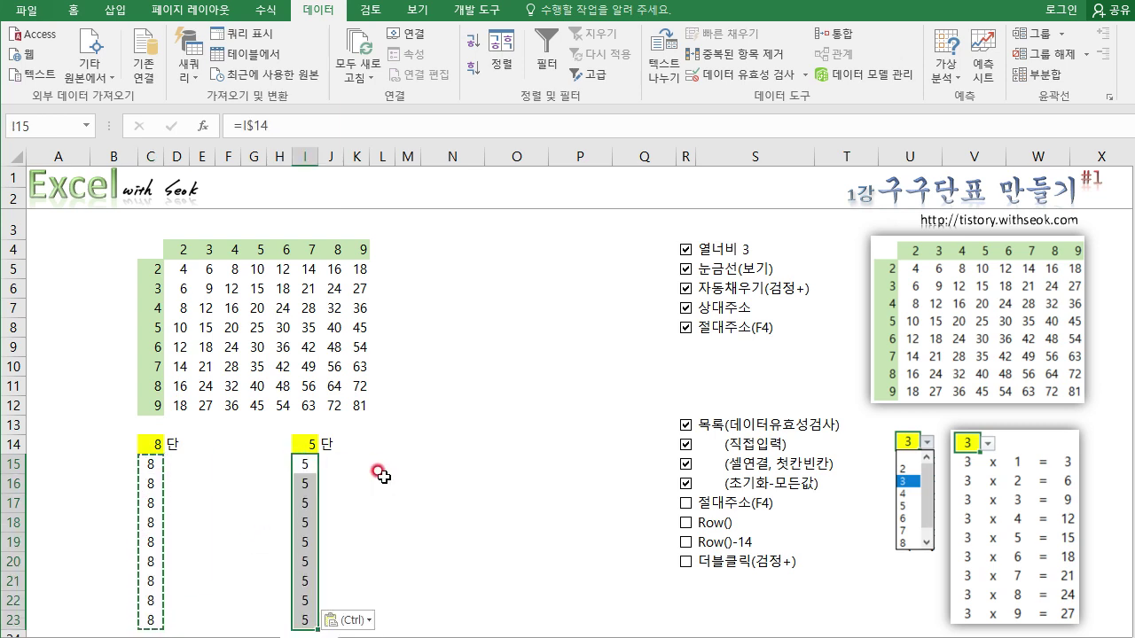
pyautogui.click(324, 125)
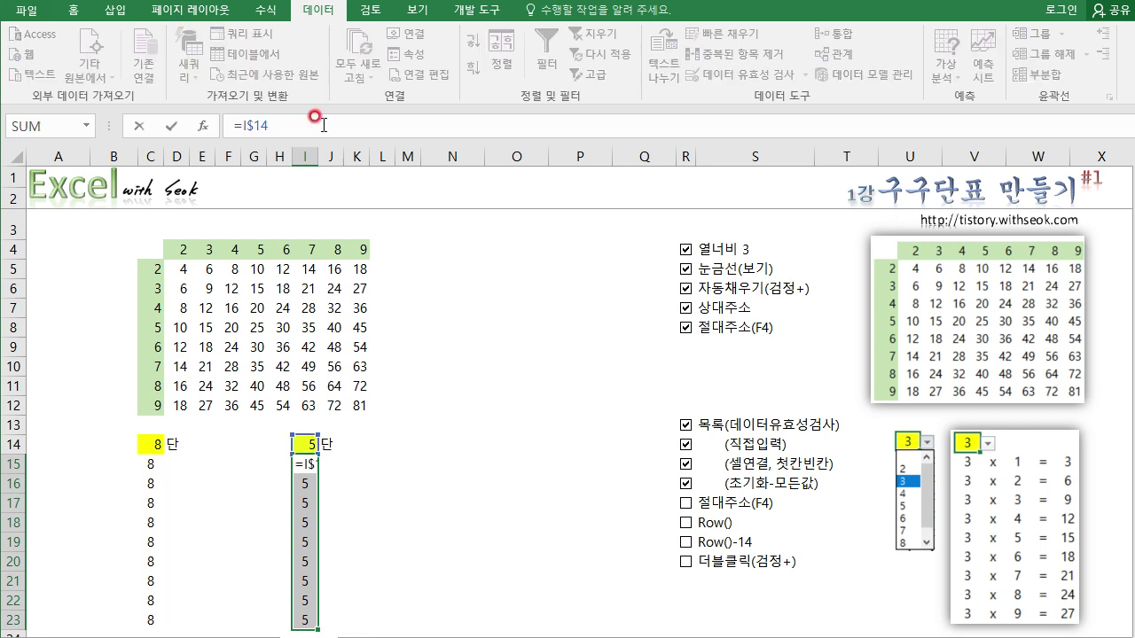
pyautogui.press('Escape')
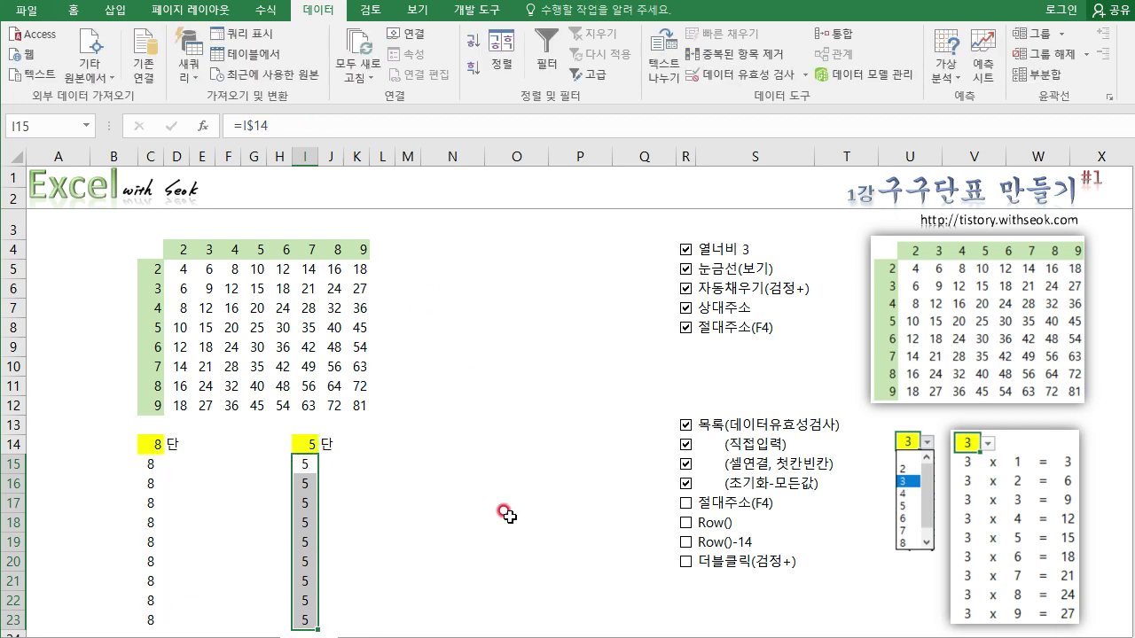
# Step: Test the times-table drop-down in I14 with 3, and leave it set to 9
pyautogui.click(304, 443)
pyautogui.click(326, 444)
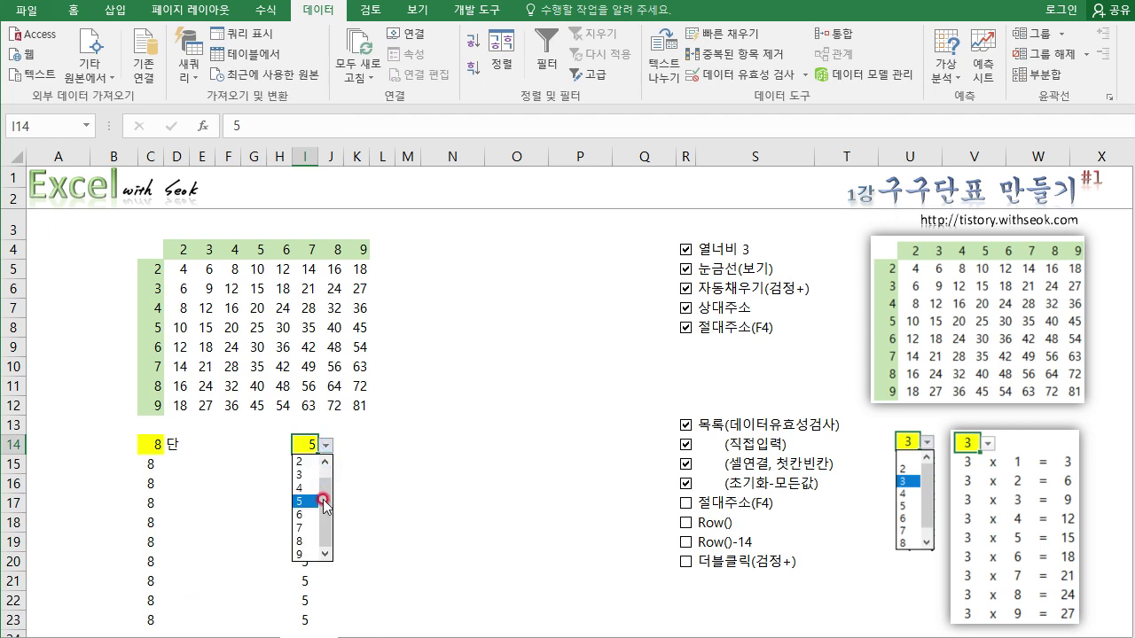
pyautogui.click(305, 475)
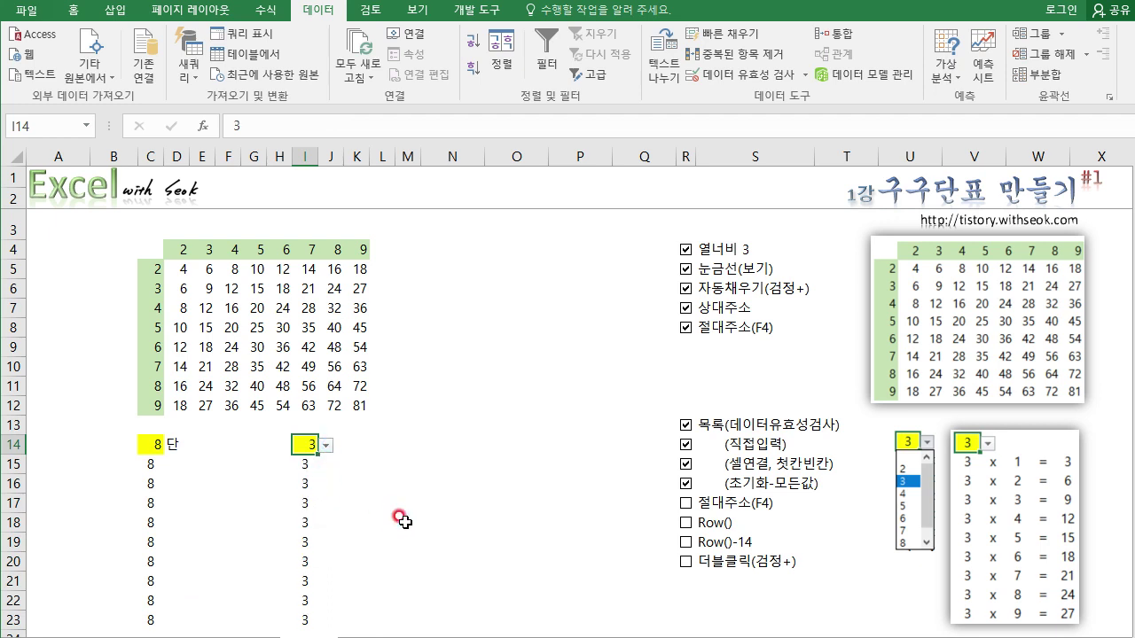
pyautogui.click(326, 444)
pyautogui.click(306, 555)
# Step: Choose 5 from the drop-down in C14 and tick 절대주소(F4) in the lower checklist
pyautogui.click(152, 443)
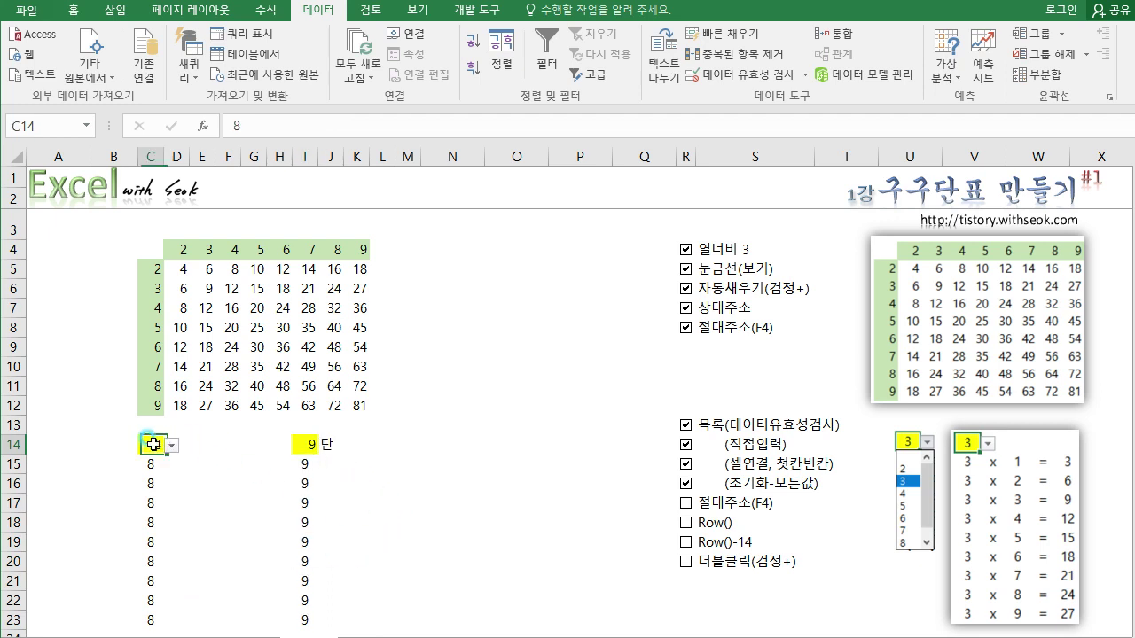
pyautogui.click(174, 445)
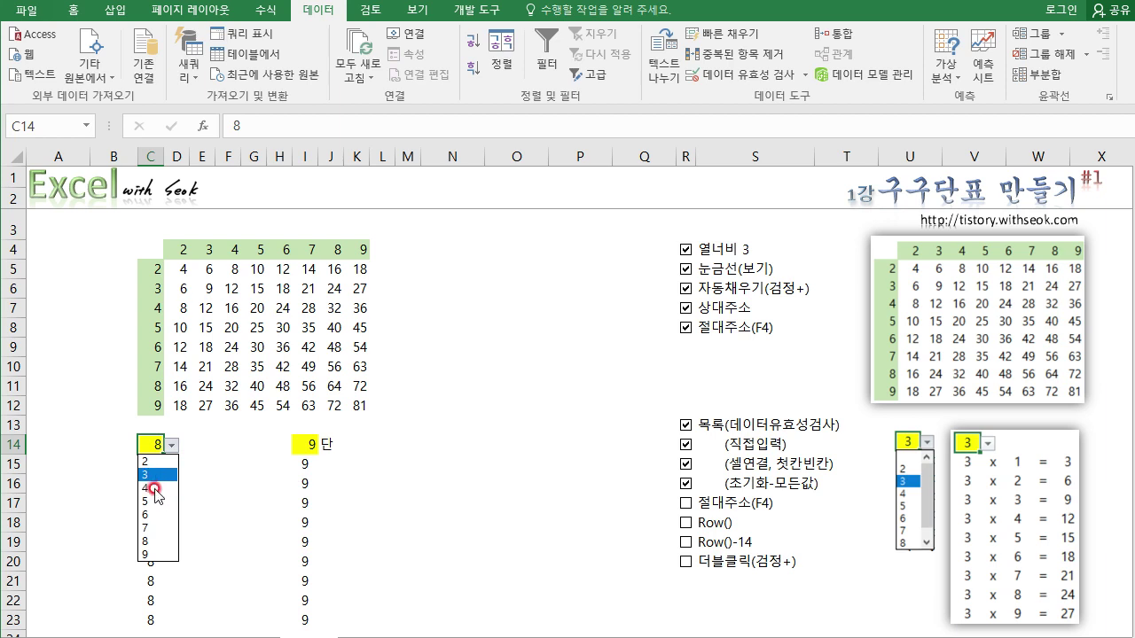
pyautogui.click(149, 501)
pyautogui.click(454, 529)
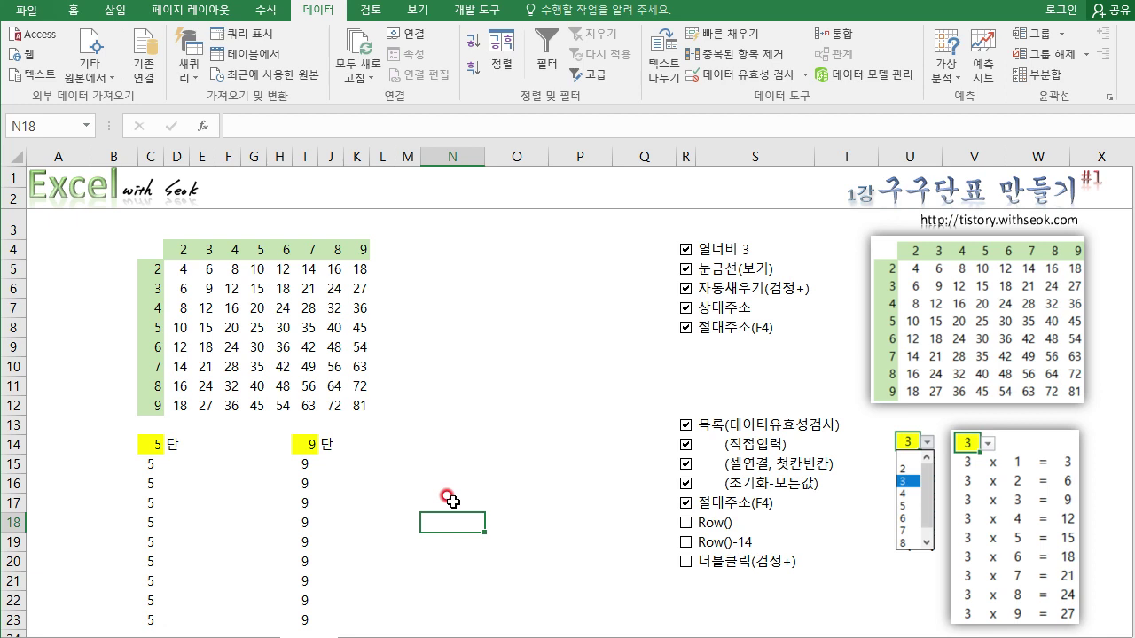
# Step: Enter the multiplication sign x in D15 and fill it down to D23
pyautogui.click(169, 464)
pyautogui.write('ㅌ')
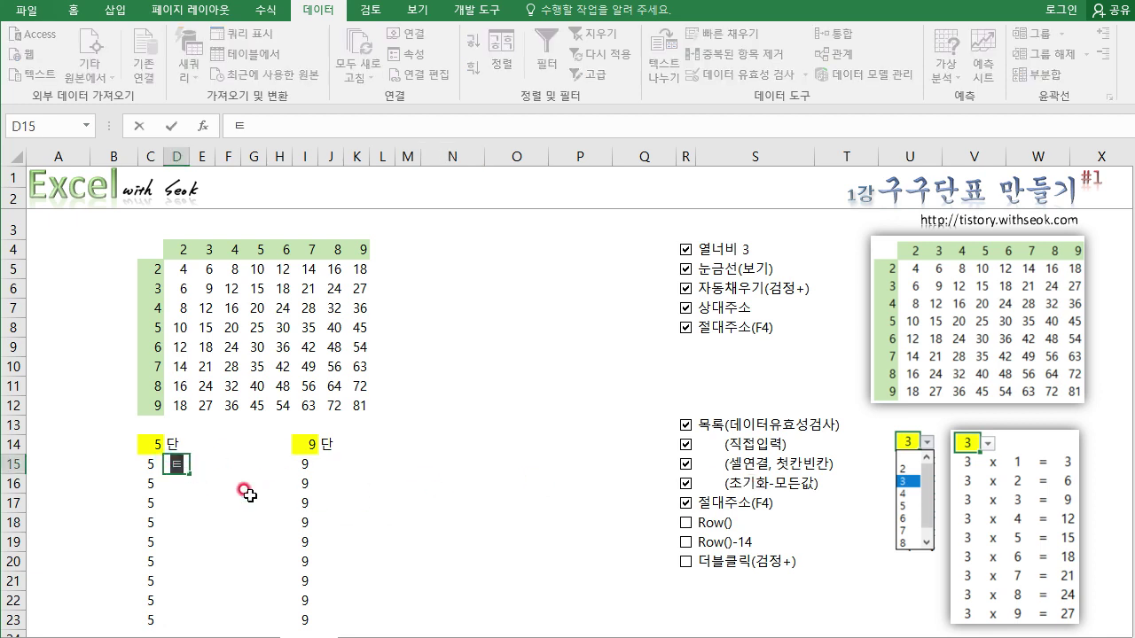
pyautogui.press('Return')
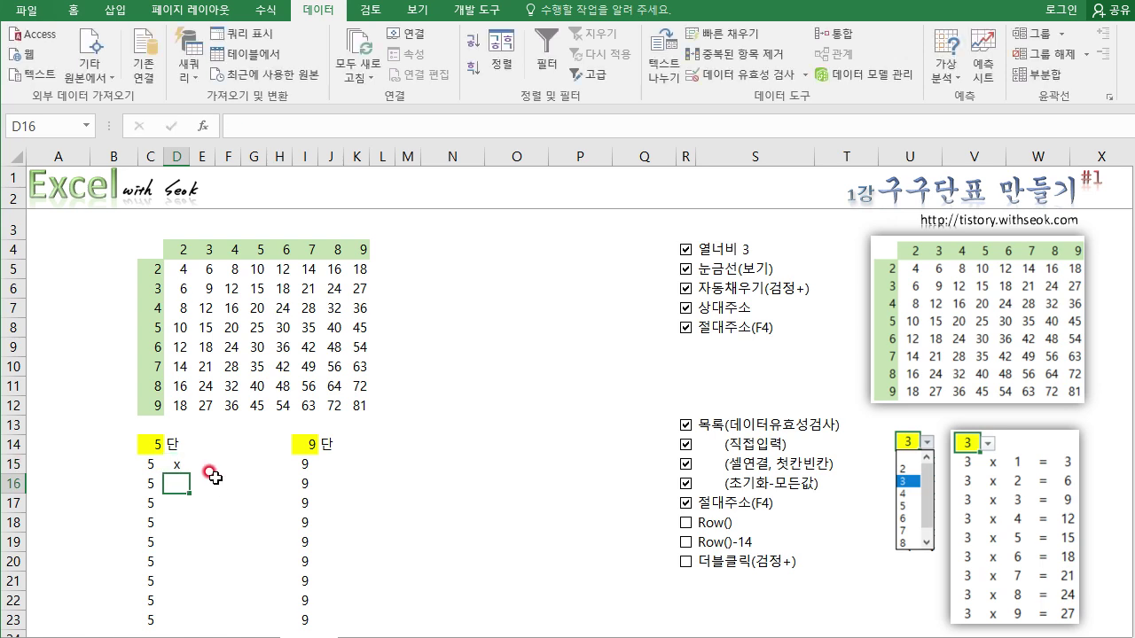
pyautogui.click(180, 463)
pyautogui.moveTo(188, 473); pyautogui.dragTo(188, 622)
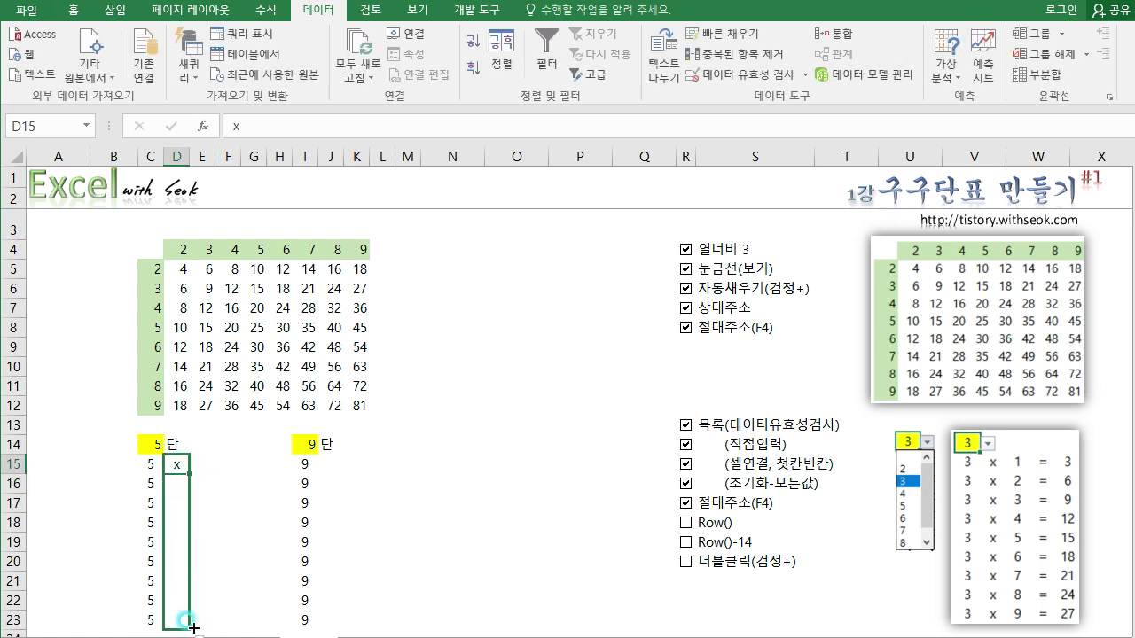
# Step: Copy the x signs in D15:D23 to the second table, starting at J15
pyautogui.hotkey('ctrl', 'c')
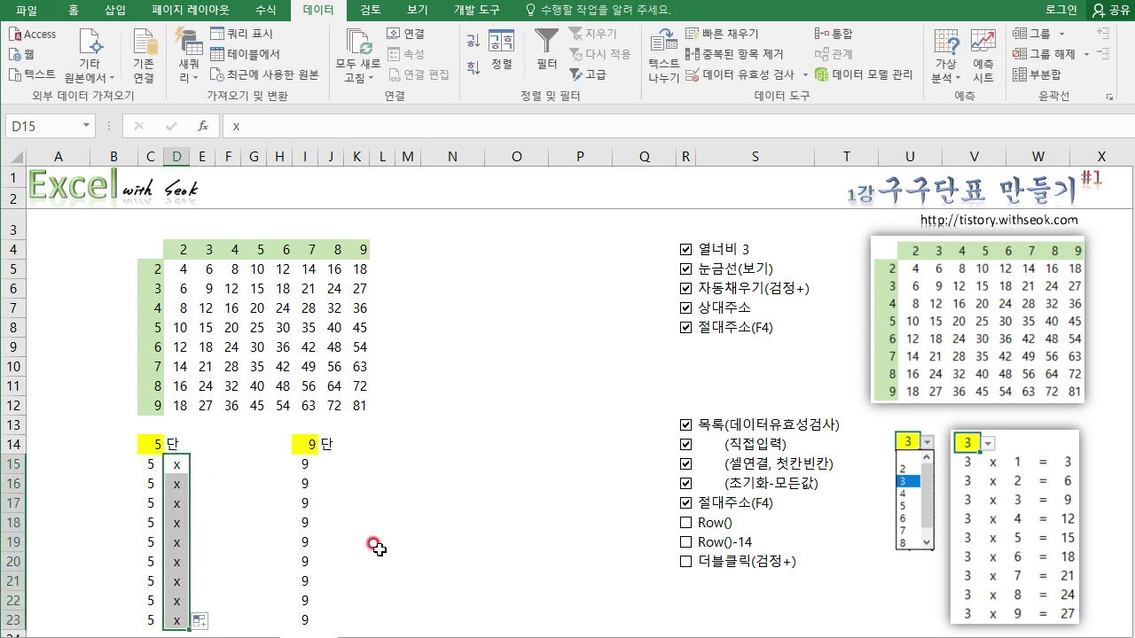
pyautogui.click(337, 468)
pyautogui.hotkey('ctrl', 'v')
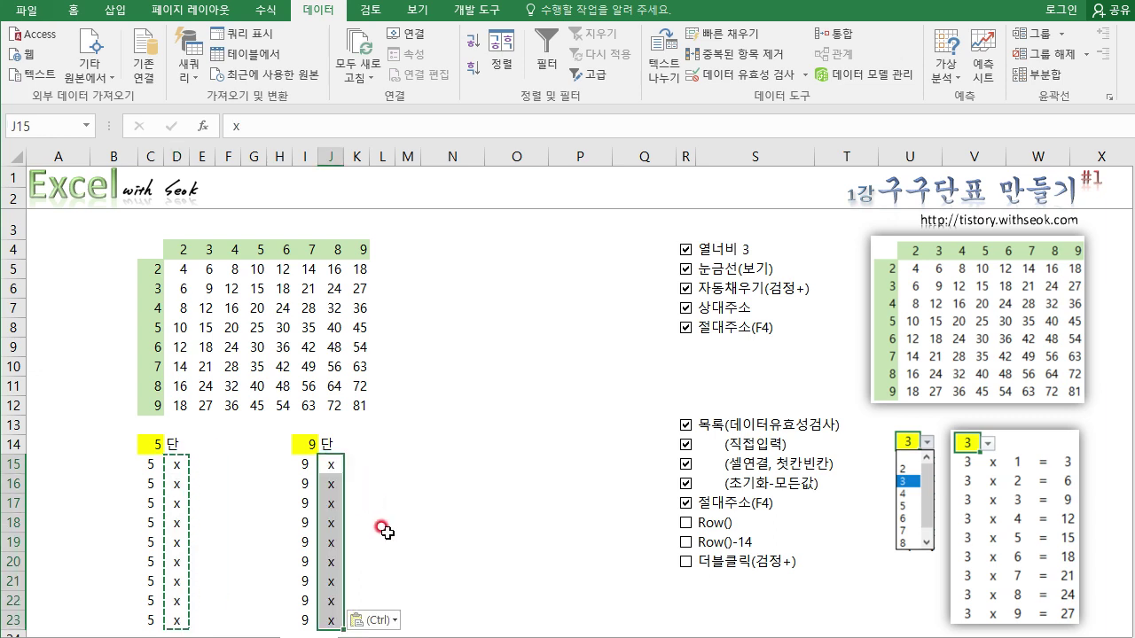
pyautogui.click(230, 486)
pyautogui.press('Escape')
# Step: Try numbering E15:E23 as a series starting with 1 and 2, and clear the numbers again
pyautogui.click(202, 464)
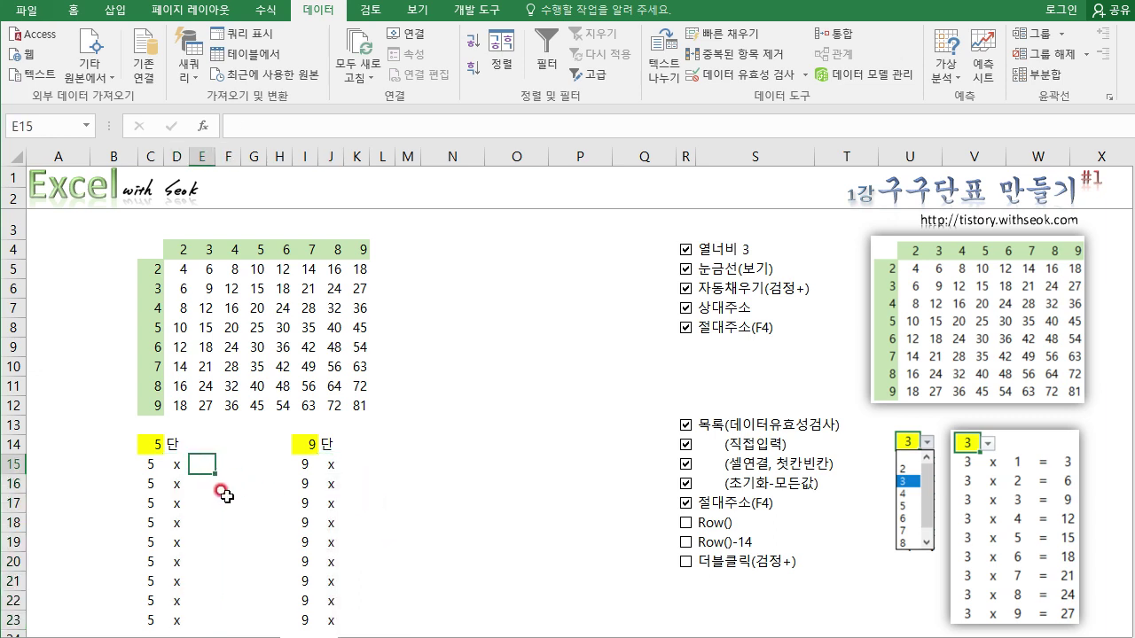
pyautogui.write('1')
pyautogui.press('Return')
pyautogui.write('2')
pyautogui.press('Return')
pyautogui.click(203, 465)
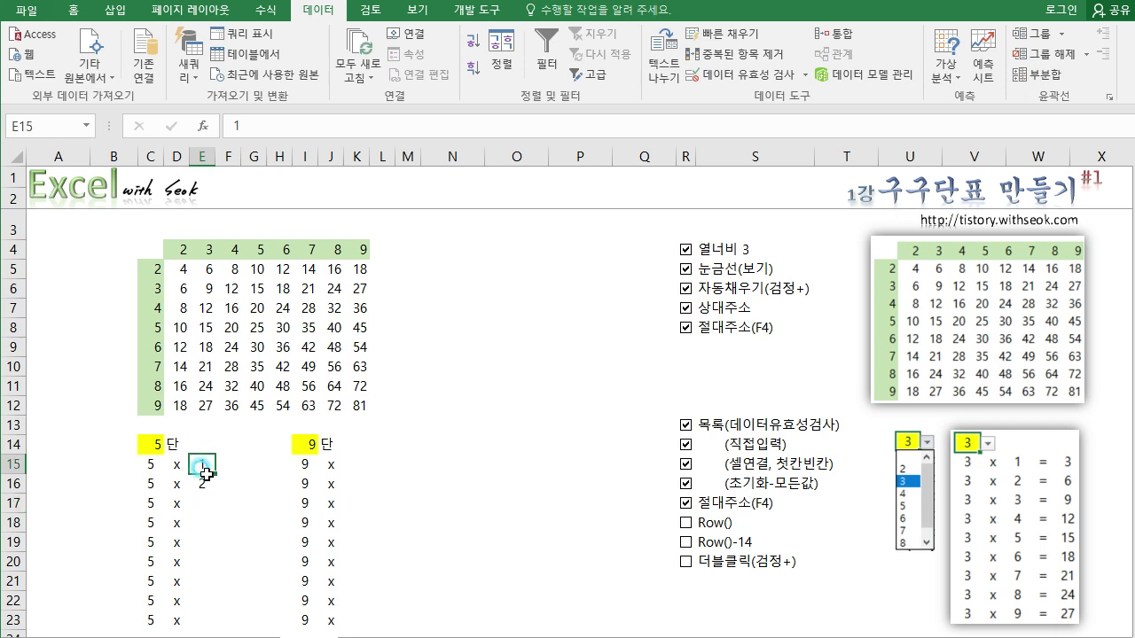
pyautogui.moveTo(205, 472)
pyautogui.mouseDown()
pyautogui.moveTo(213, 627)
pyautogui.moveTo(201, 467)
pyautogui.mouseUp()
pyautogui.press('Delete')
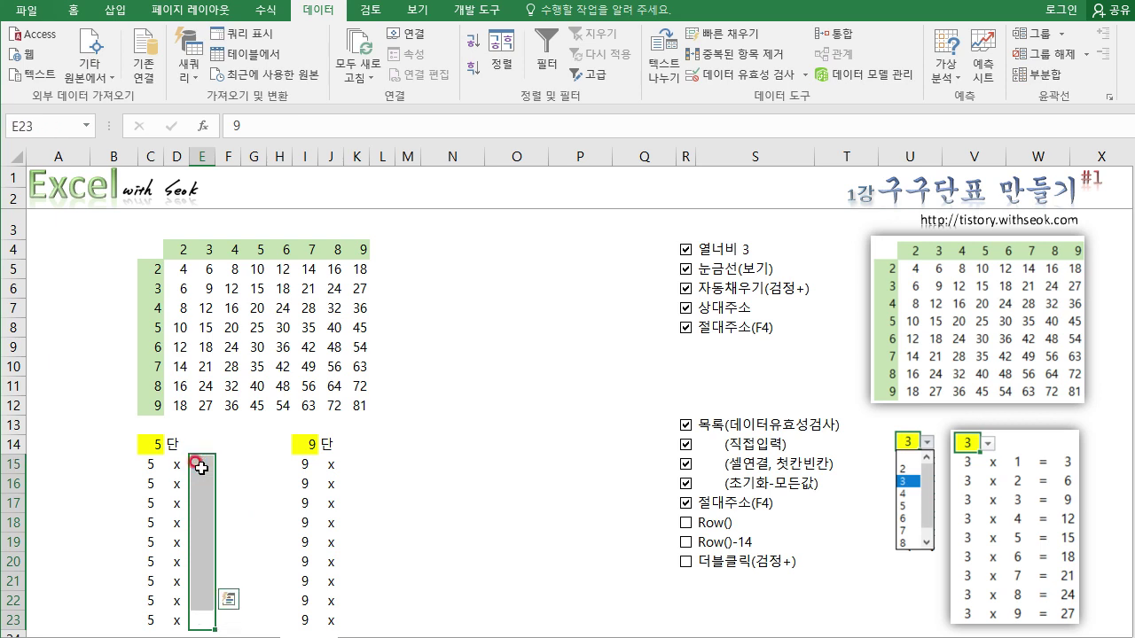
# Step: Underline Row() in the checklist, clear the mark, and enter the formula =ROW() in E15
pyautogui.moveTo(692, 536); pyautogui.dragTo(734, 535)
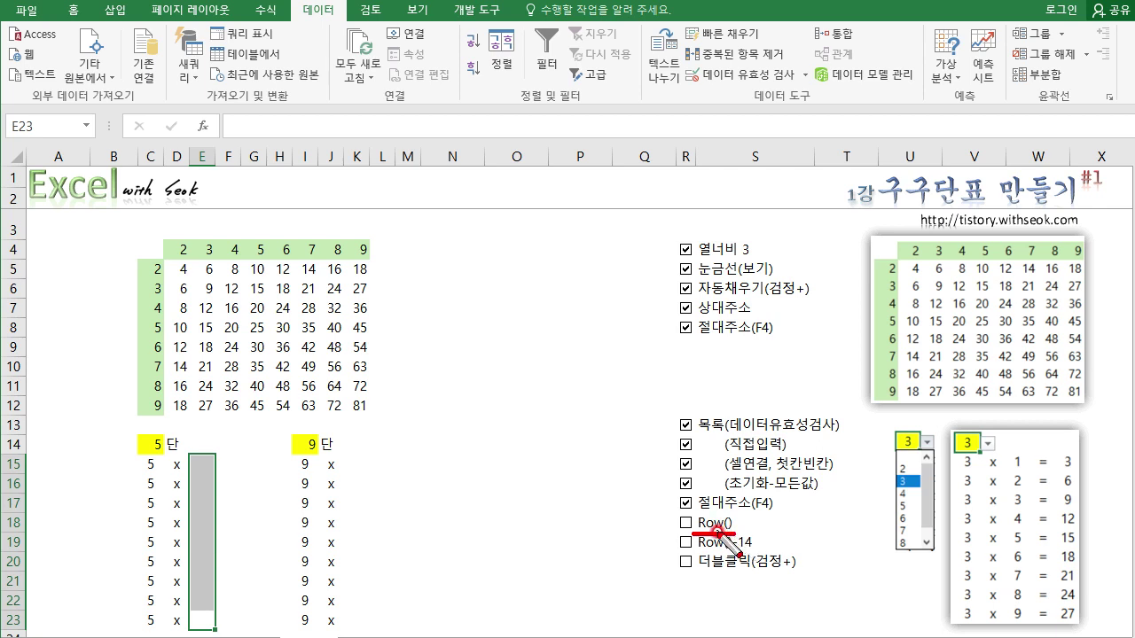
pyautogui.press('Escape')
pyautogui.click(202, 463)
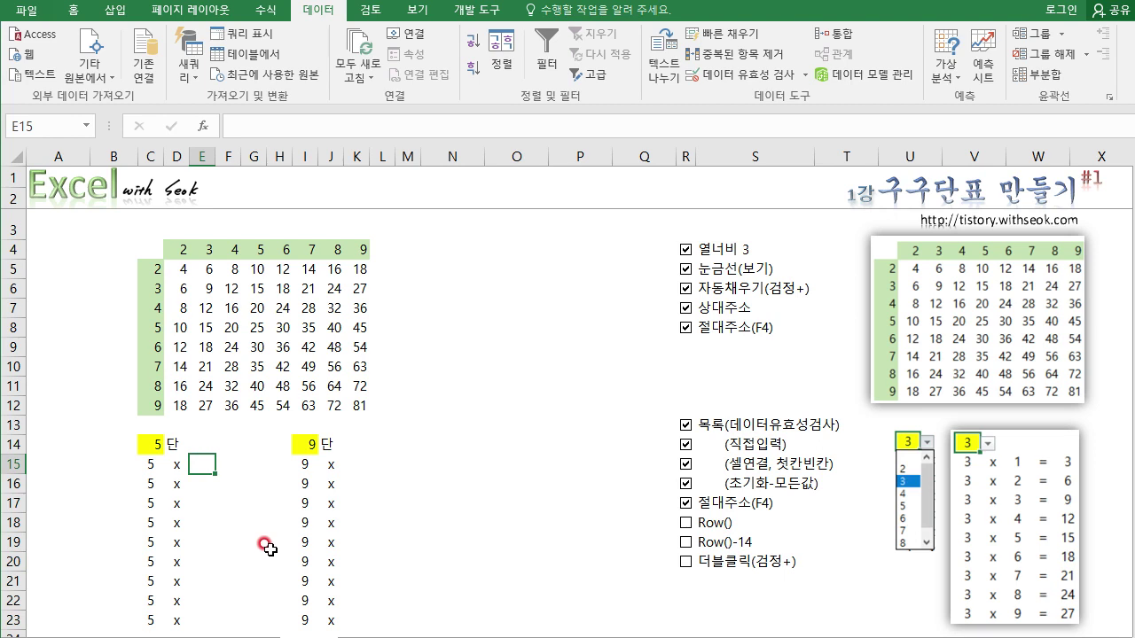
pyautogui.write('=')
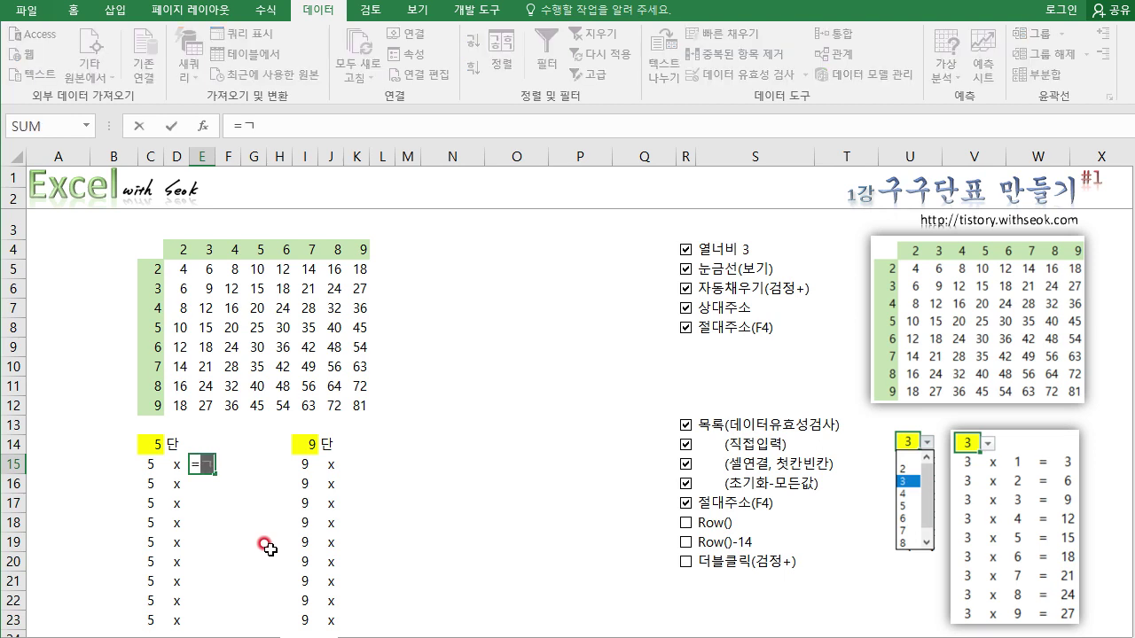
pyautogui.write('row')
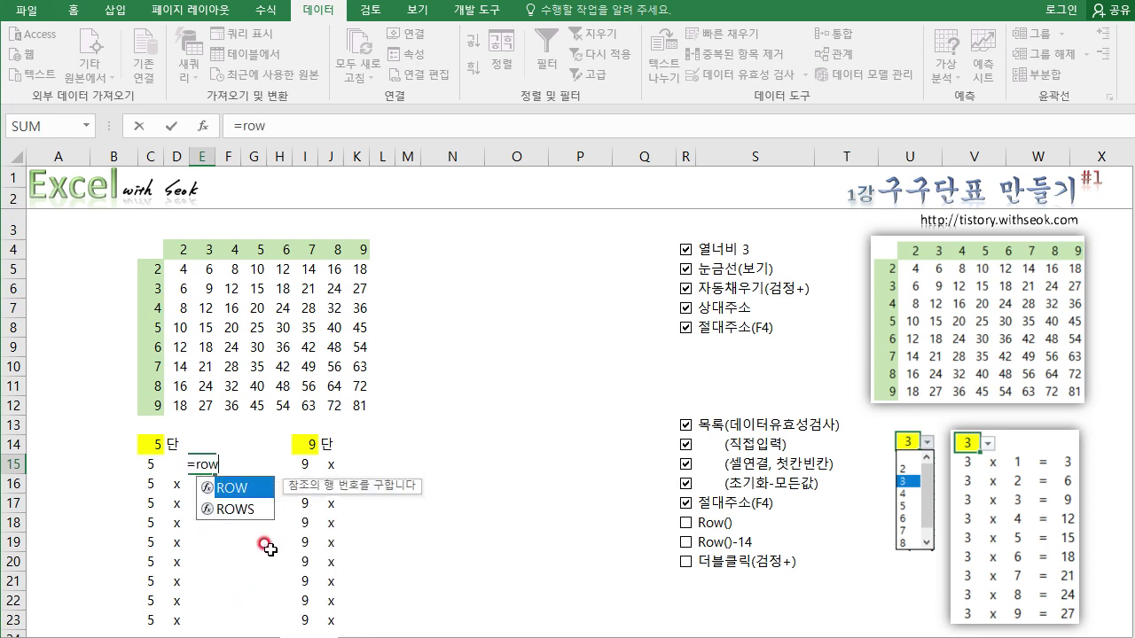
pyautogui.write('(')
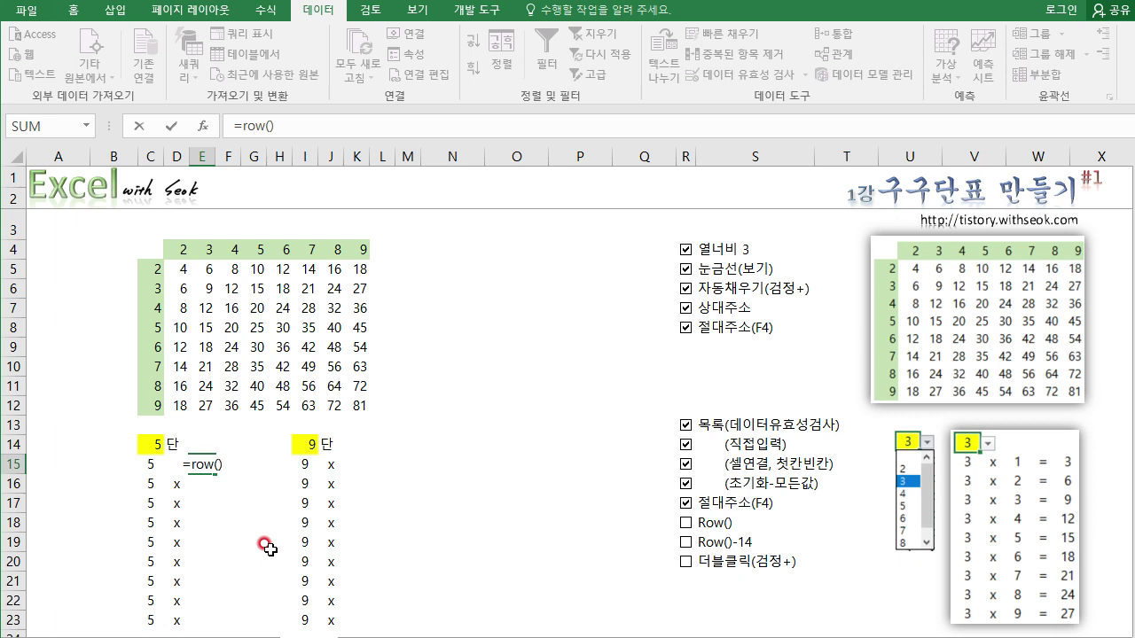
pyautogui.press('Return')
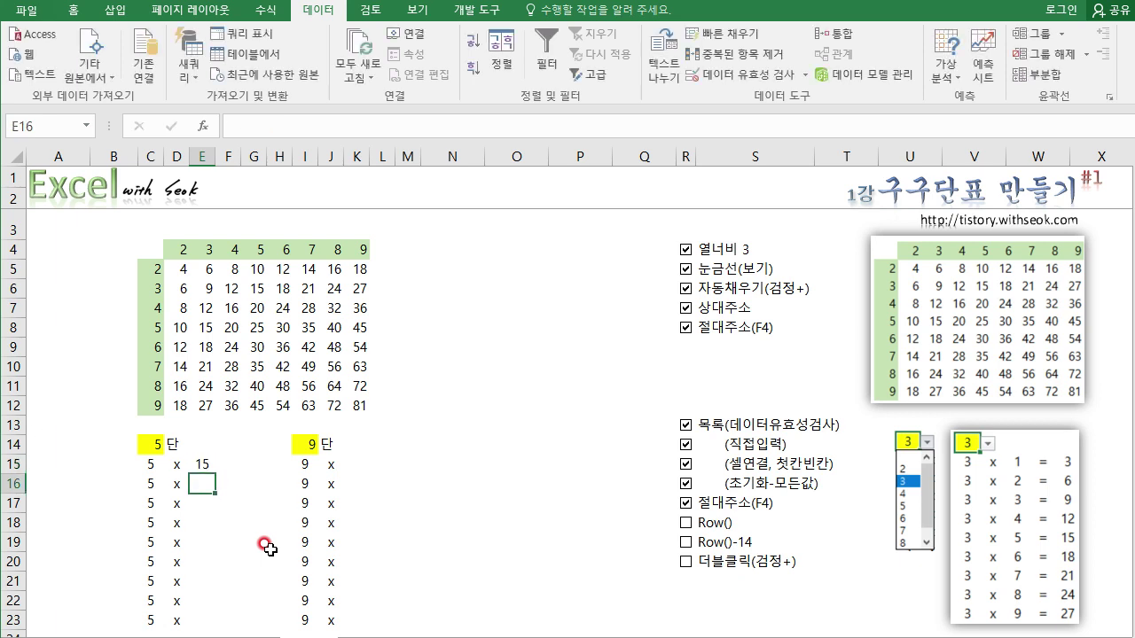
# Step: Fill the =ROW() formula from E15 down to E23
pyautogui.press('Up')
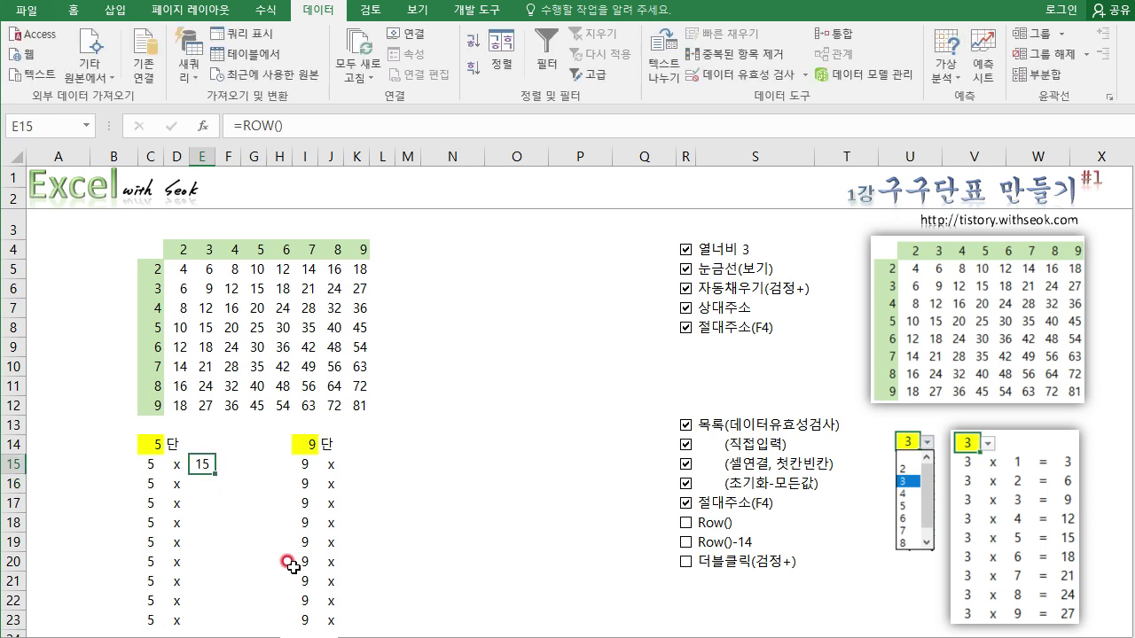
pyautogui.press('ctrl')
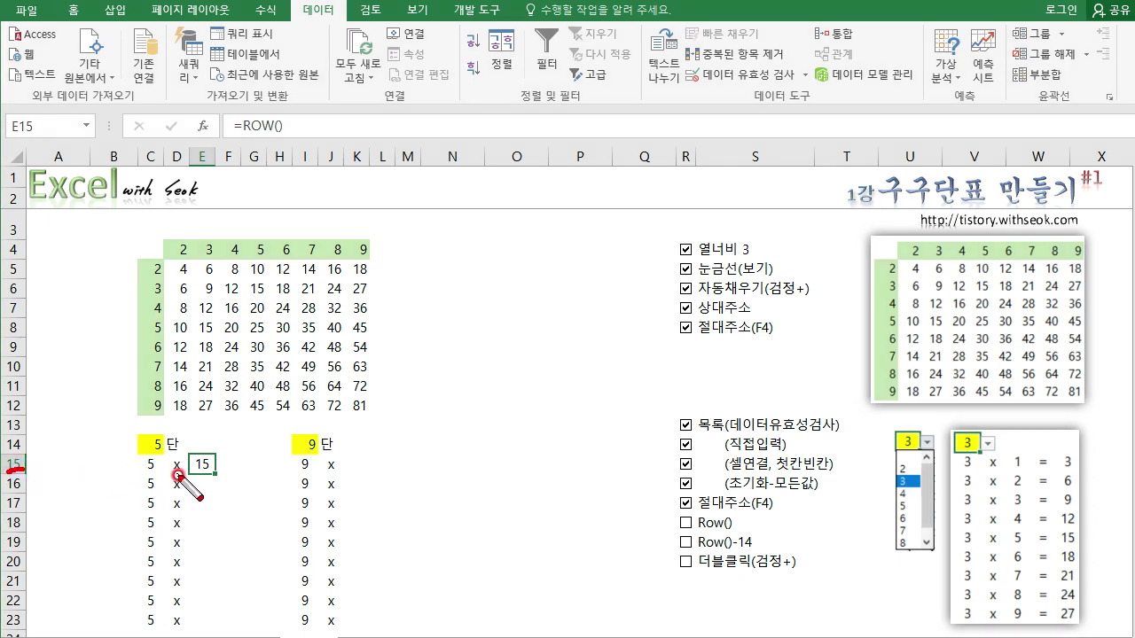
pyautogui.moveTo(182, 474)
pyautogui.mouseDown()
pyautogui.moveTo(213, 473)
pyautogui.moveTo(216, 625)
pyautogui.mouseUp()
pyautogui.press('Escape')
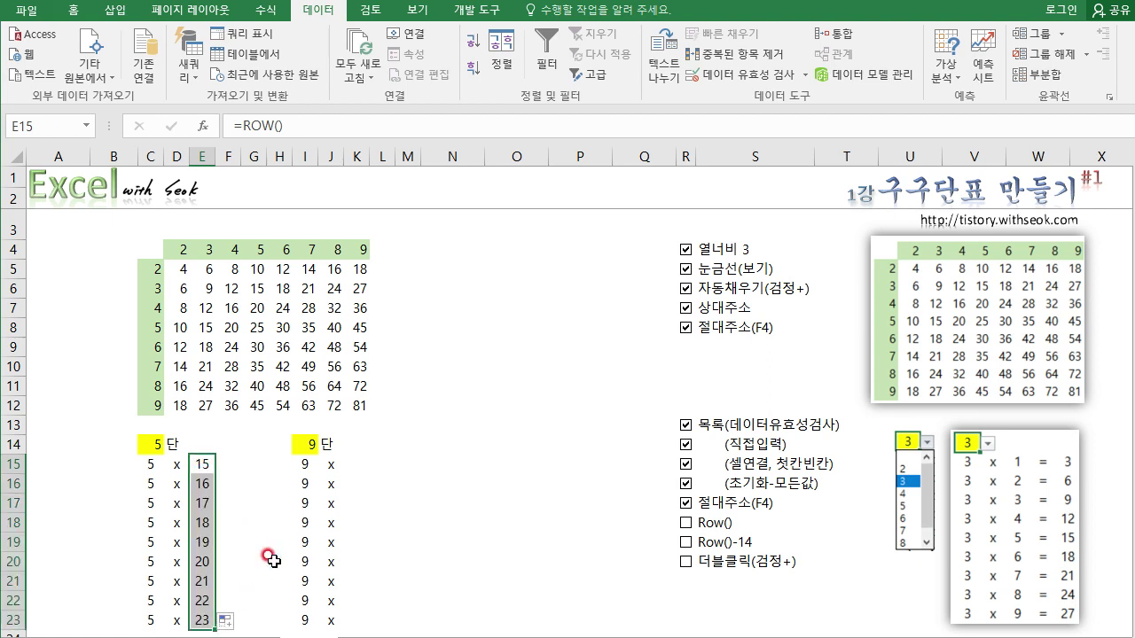
# Step: Compare the value in E20 with its row number, and tick Row() in the checklist
pyautogui.click(264, 559)
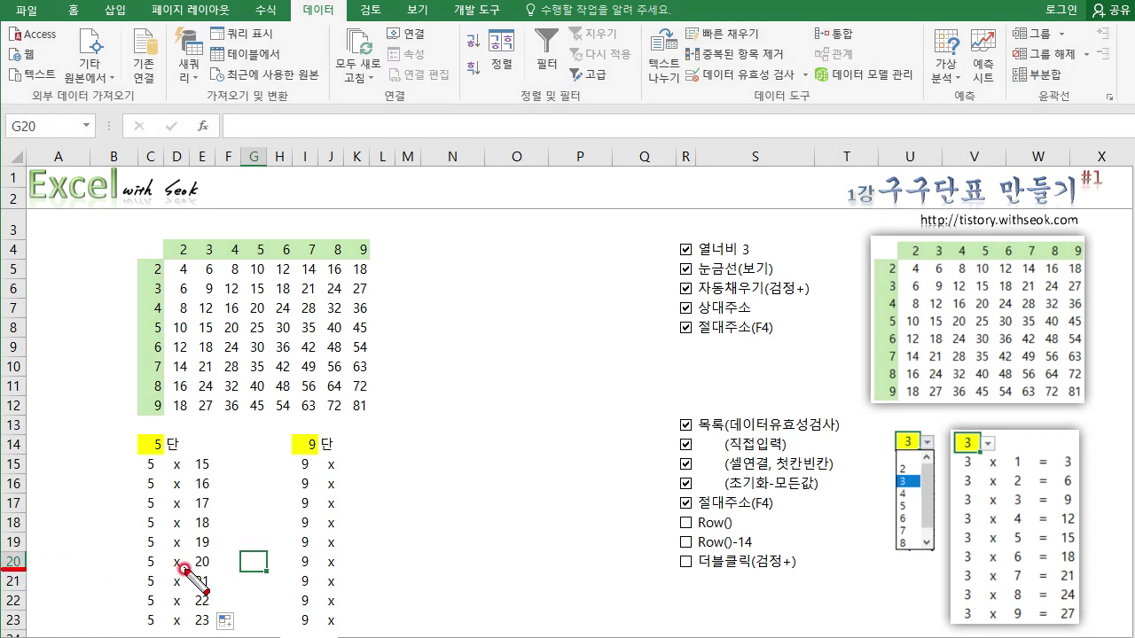
pyautogui.moveTo(182, 569); pyautogui.dragTo(216, 569)
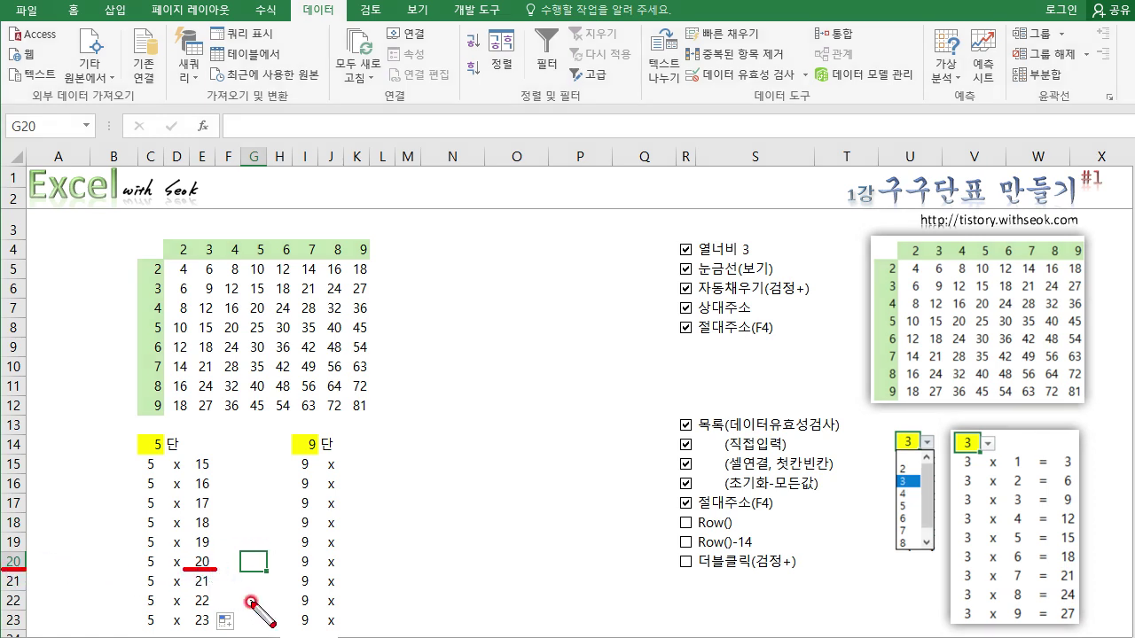
pyautogui.press('Escape')
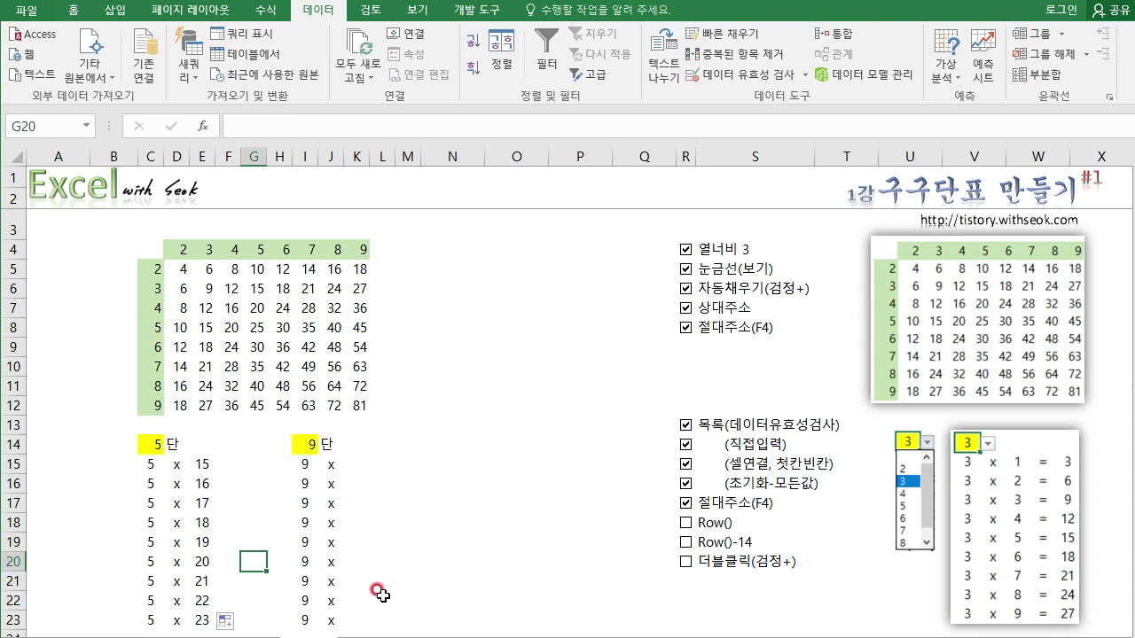
pyautogui.click(682, 523)
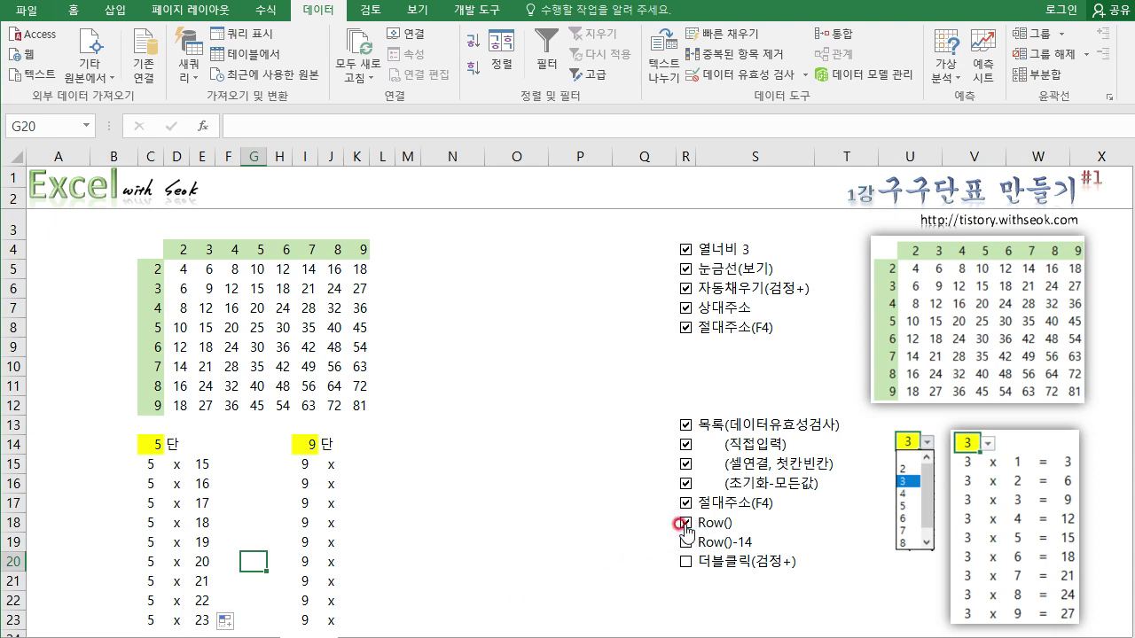
# Step: Change the formula in E15 to =ROW()-14 and fill it down to E23
pyautogui.click(204, 465)
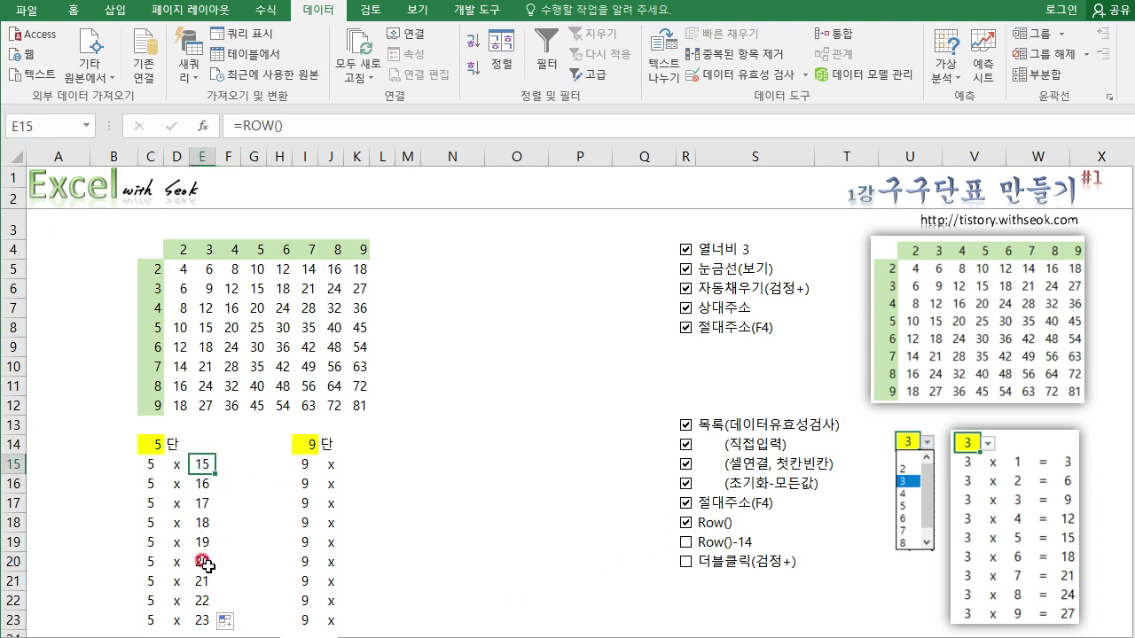
pyautogui.click(337, 130)
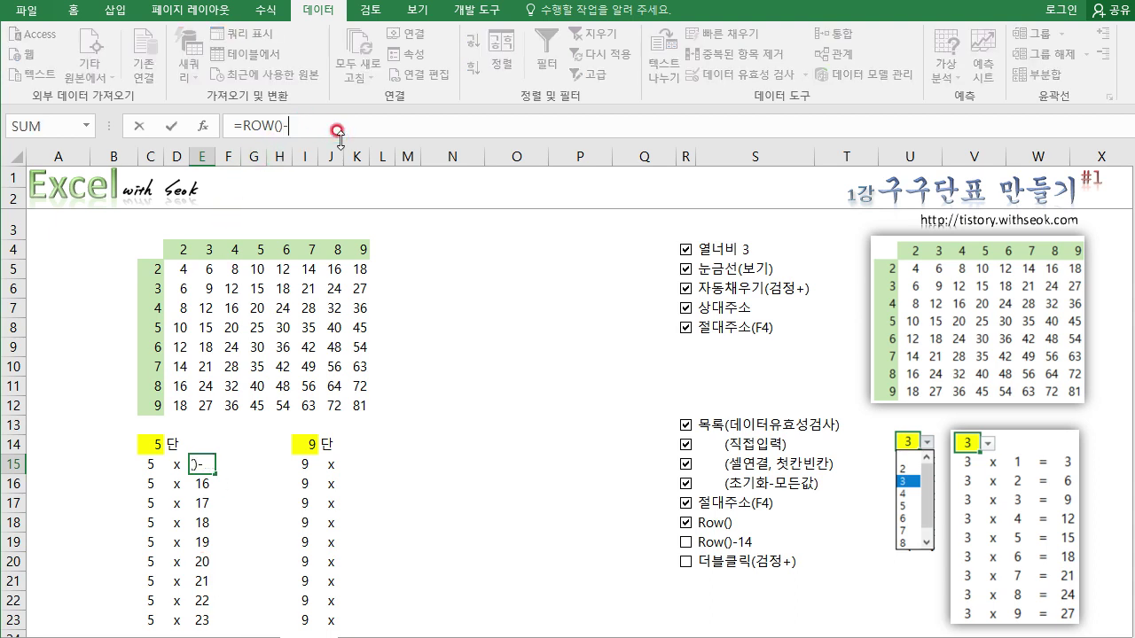
pyautogui.write('-14')
pyautogui.press('Return')
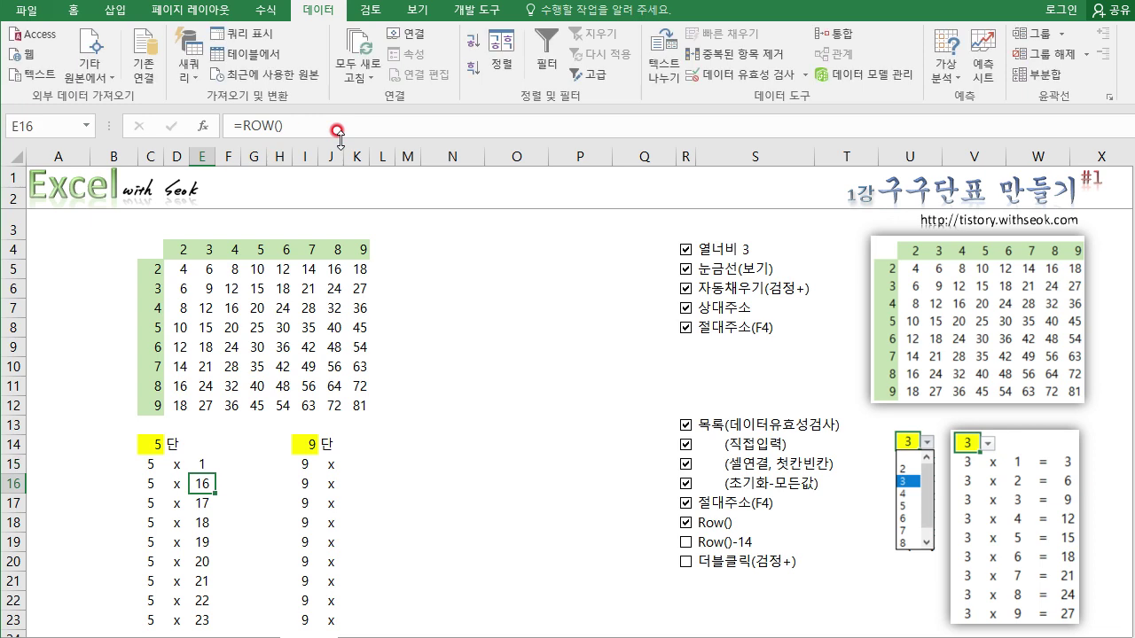
pyautogui.click(214, 466)
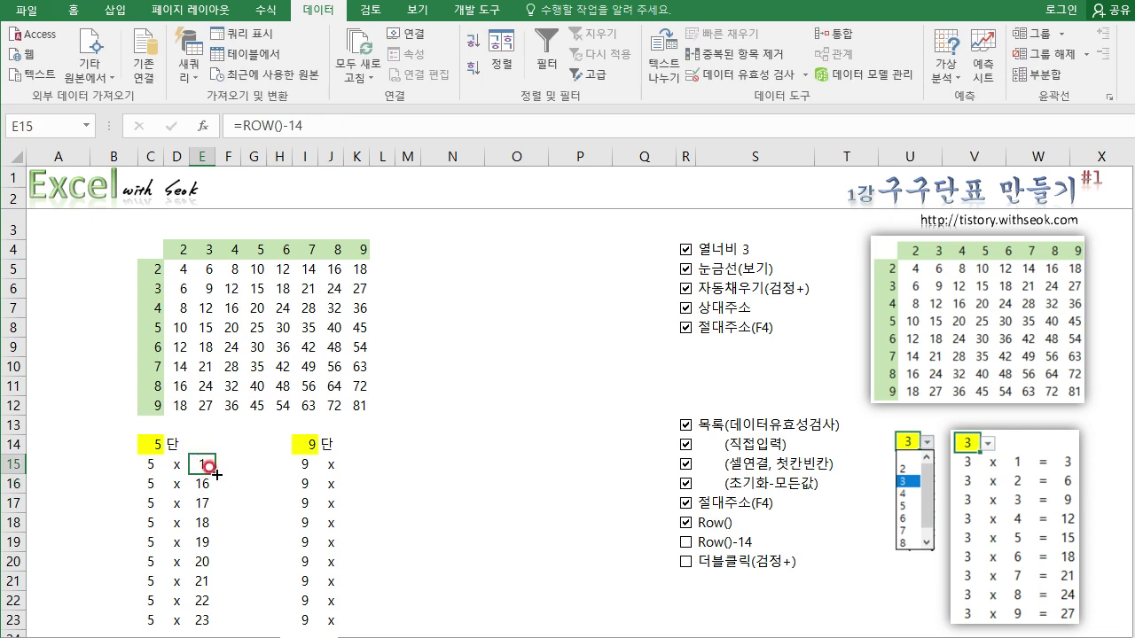
pyautogui.moveTo(215, 474); pyautogui.dragTo(218, 620)
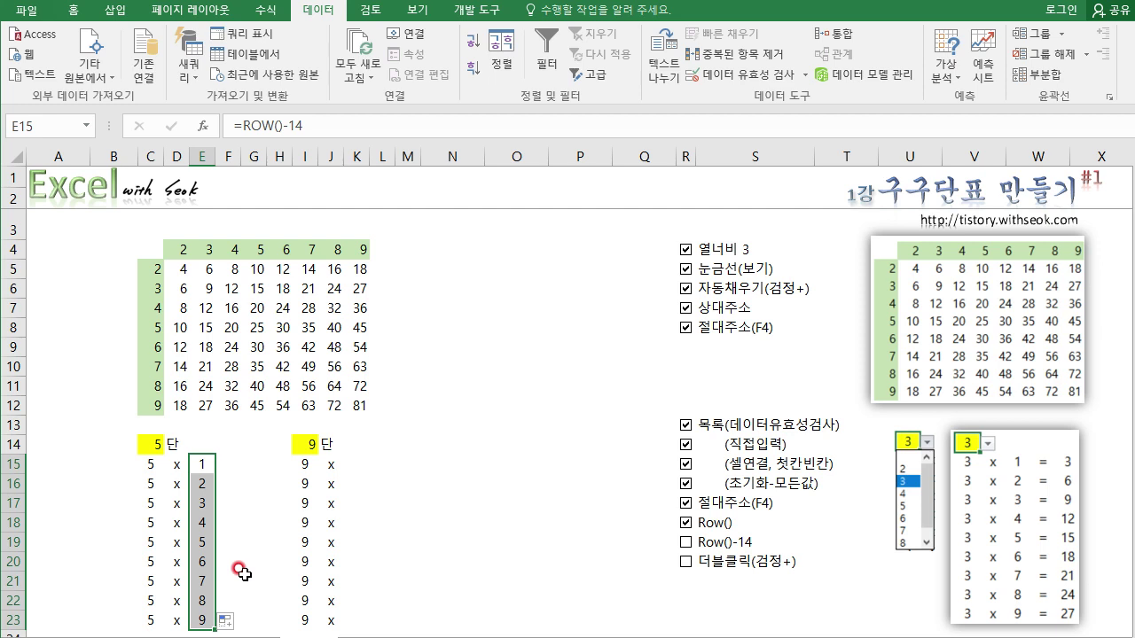
# Step: Copy the multiplier formulas in E15:E23 to the second table, starting at K15
pyautogui.hotkey('ctrl', 'c')
pyautogui.click(353, 465)
pyautogui.hotkey('ctrl', 'v')
pyautogui.click(439, 525)
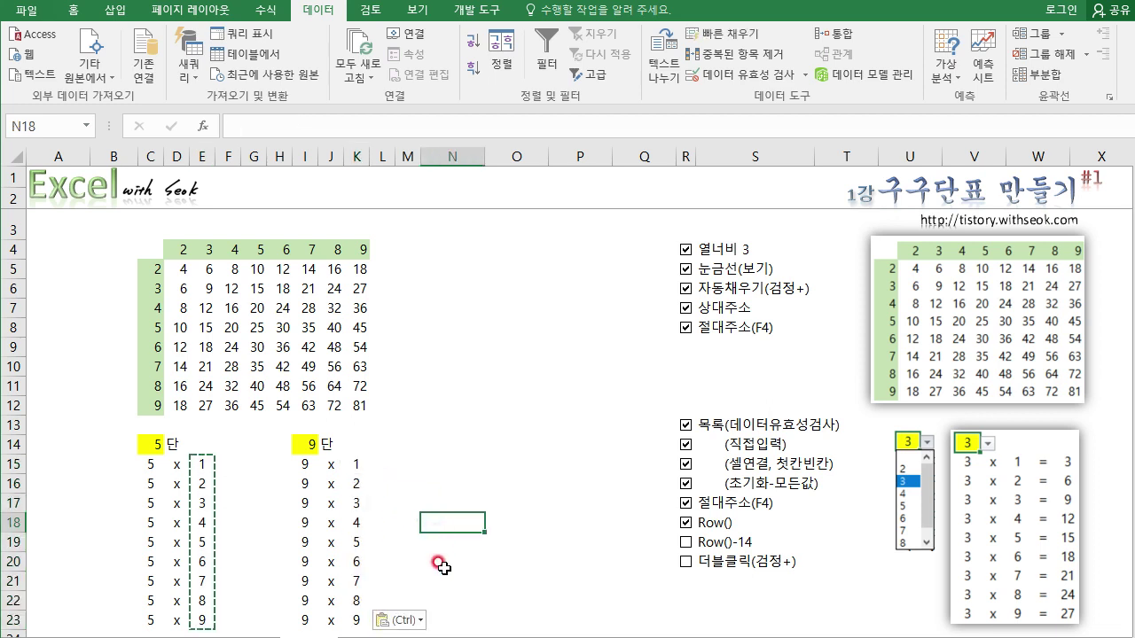
pyautogui.press('Escape')
# Step: Enter an equals sign in F15 and fill it down to F23
pyautogui.click(228, 464)
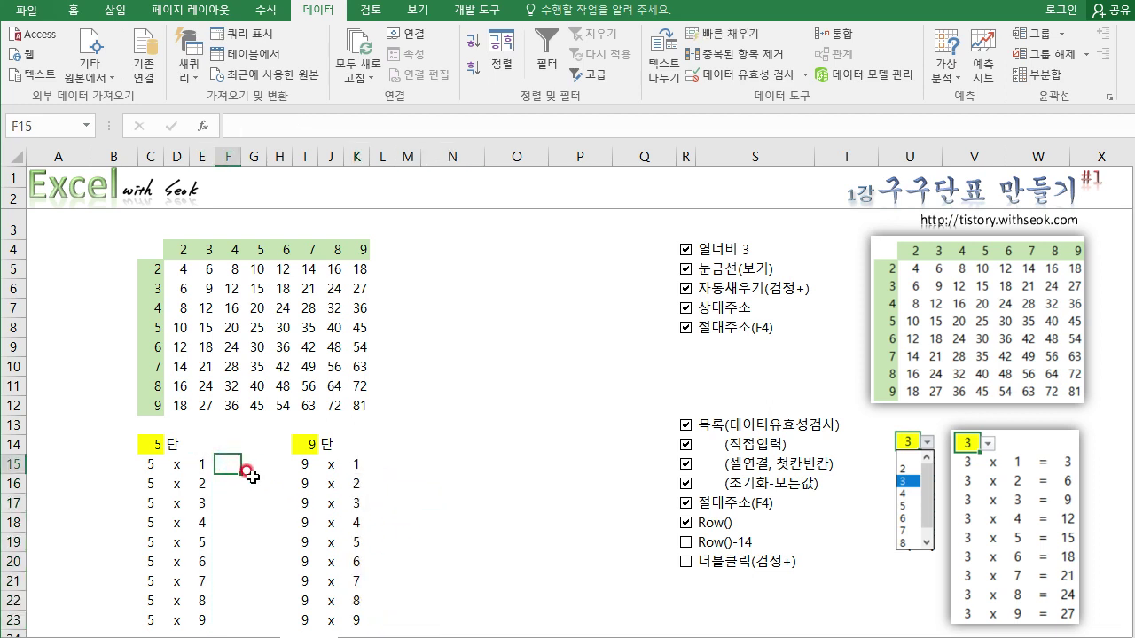
pyautogui.write('=')
pyautogui.press('Return')
pyautogui.moveTo(241, 470); pyautogui.dragTo(236, 622)
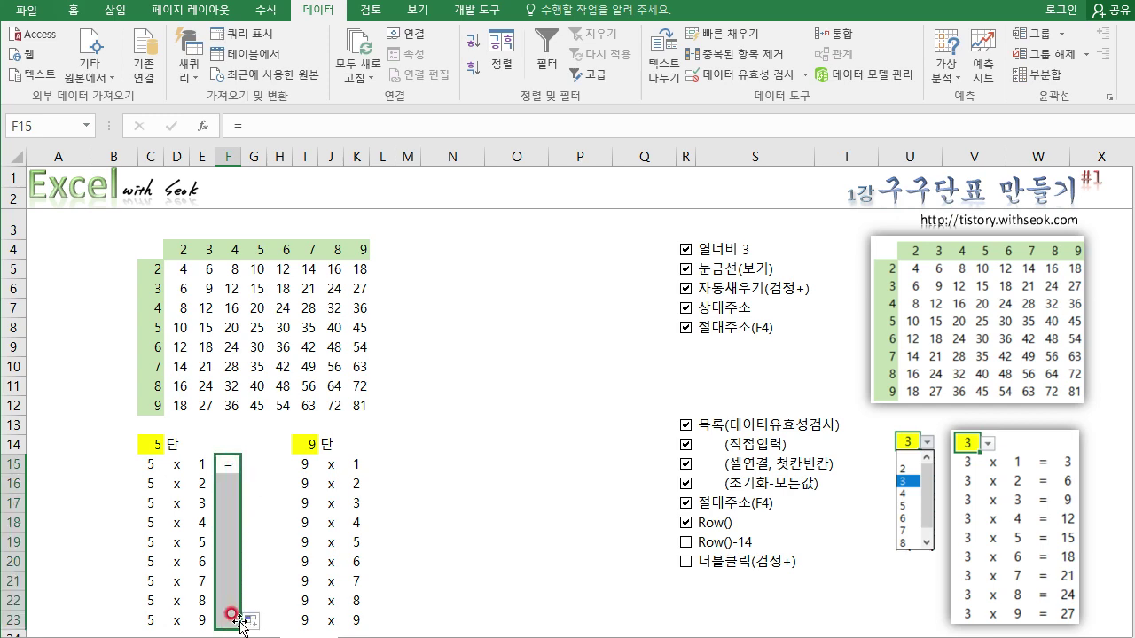
pyautogui.click(230, 462)
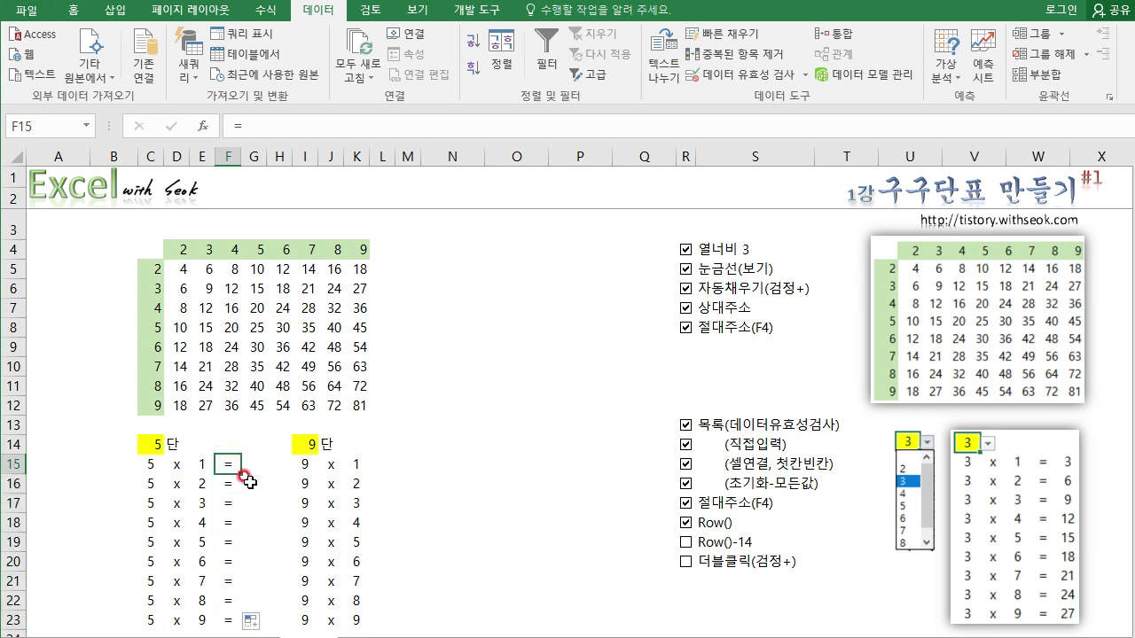
# Step: Enter an equals sign in L15 and fill it down to L23 in the second times table
pyautogui.hotkey('ctrl', '1')
pyautogui.click(728, 485)
pyautogui.click(255, 465)
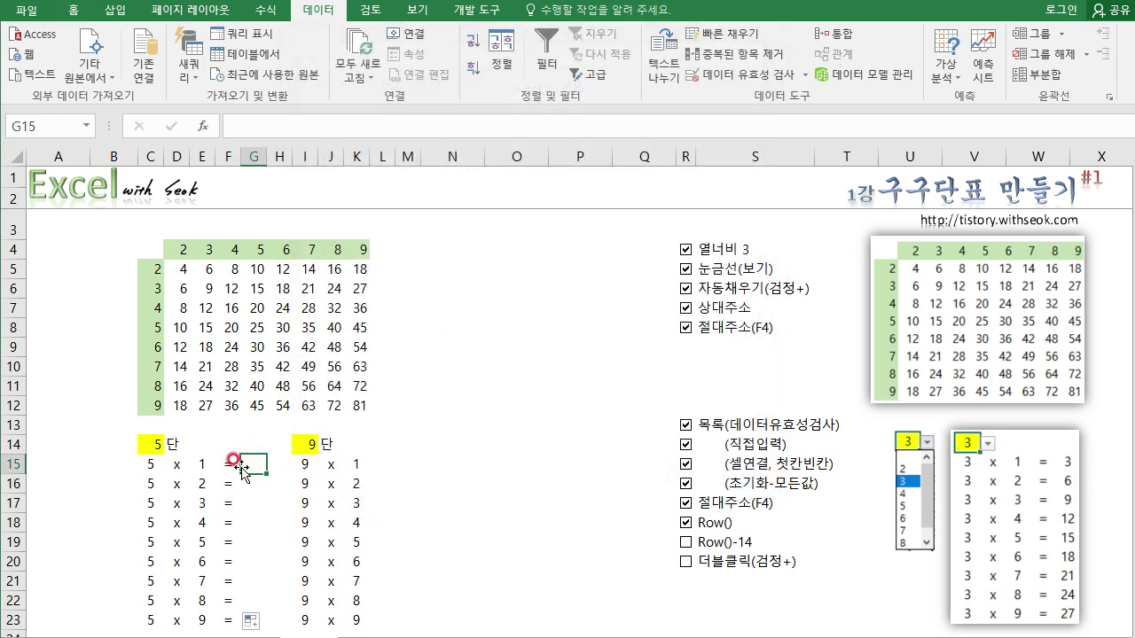
pyautogui.click(381, 465)
pyautogui.write('=')
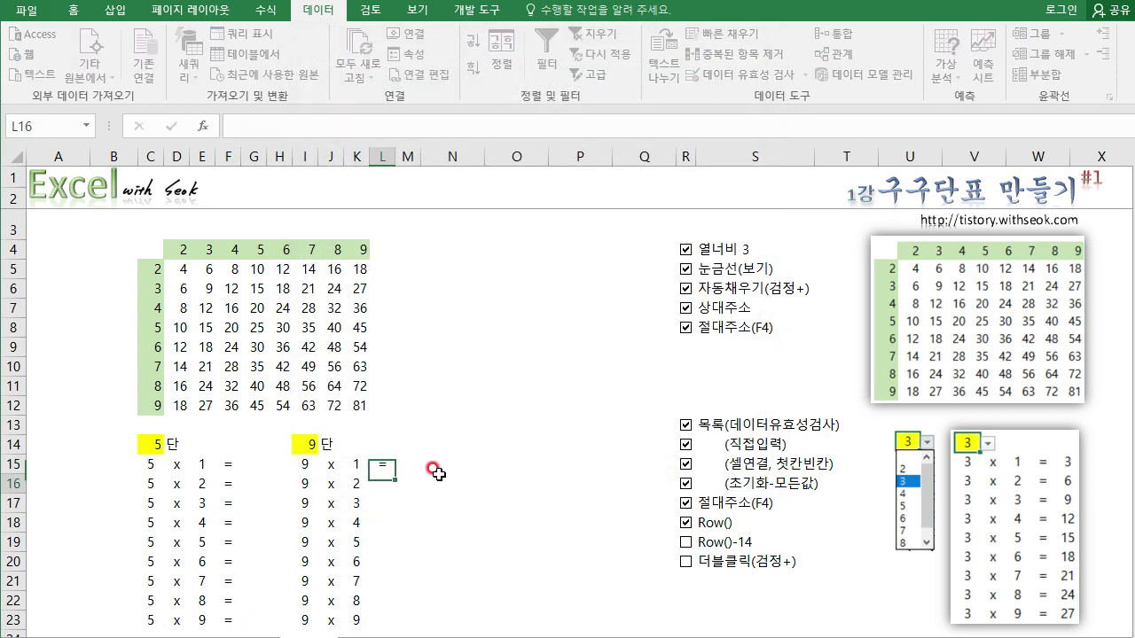
pyautogui.moveTo(396, 475); pyautogui.dragTo(383, 623)
pyautogui.click(454, 457)
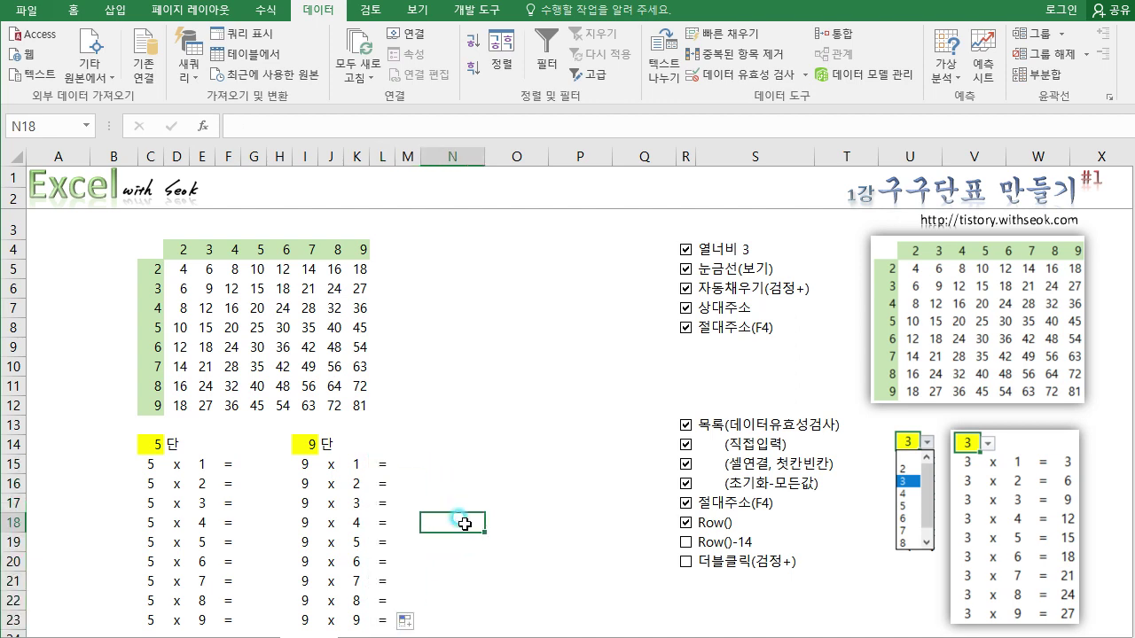
# Step: Enter the product formula =C15*E15 in G15 and fill it down to G23
pyautogui.click(252, 462)
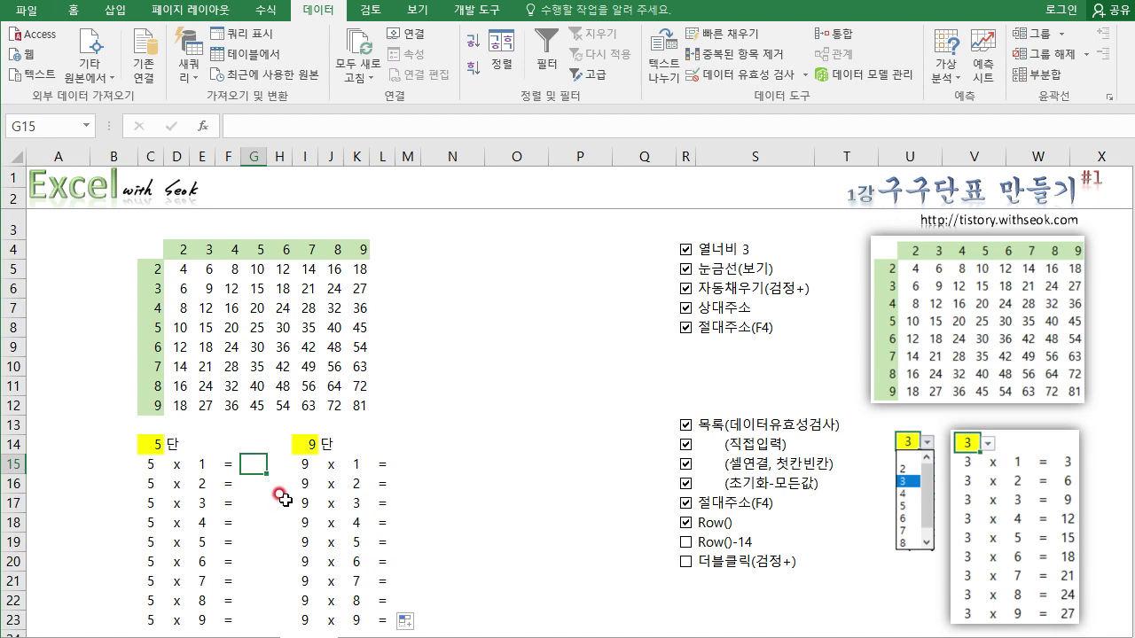
pyautogui.write('=')
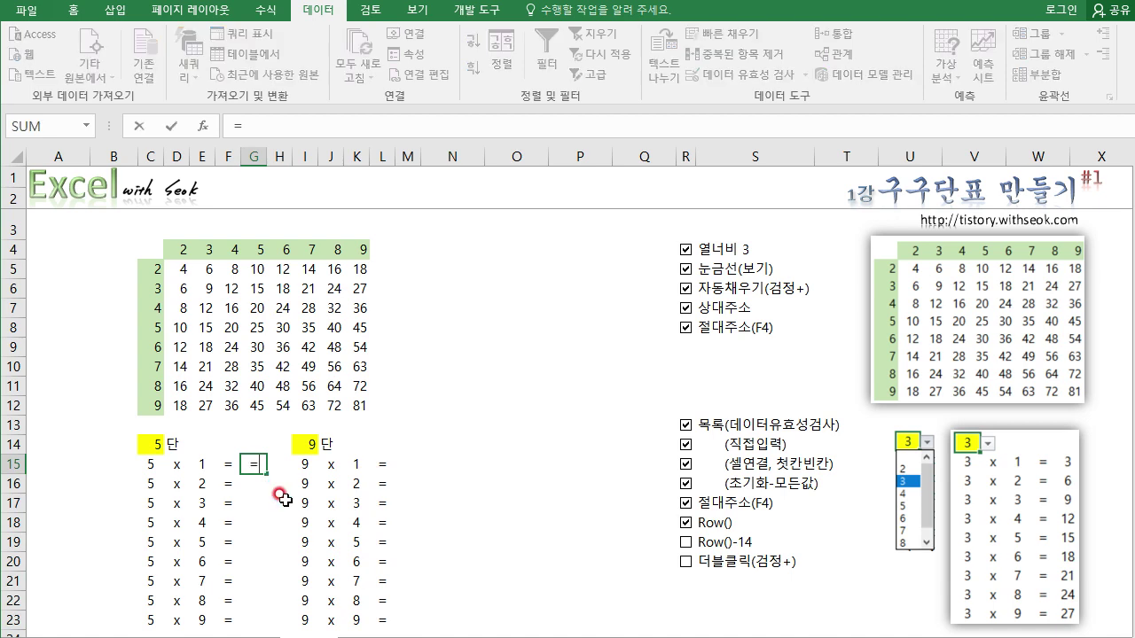
pyautogui.click(146, 462)
pyautogui.write('*')
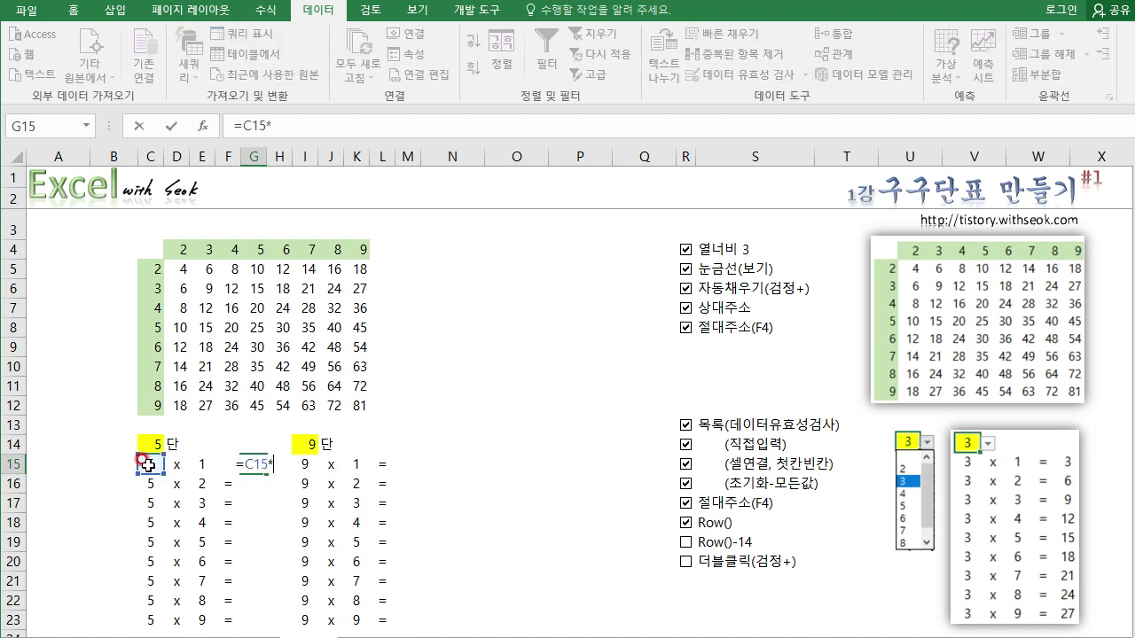
pyautogui.click(202, 463)
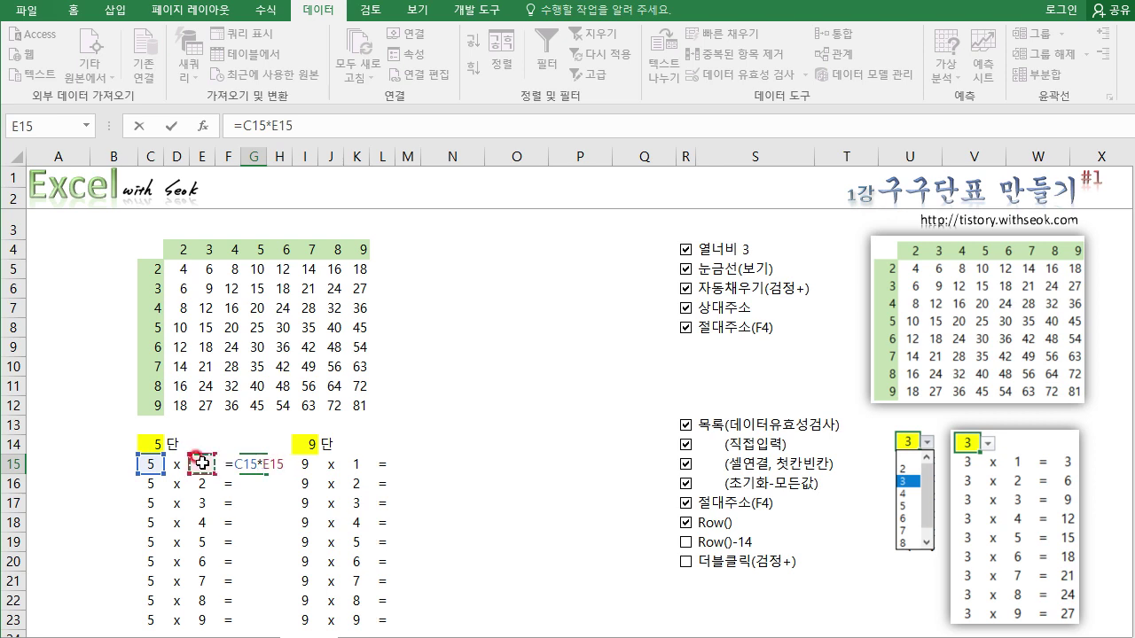
pyautogui.press('Return')
pyautogui.click(255, 464)
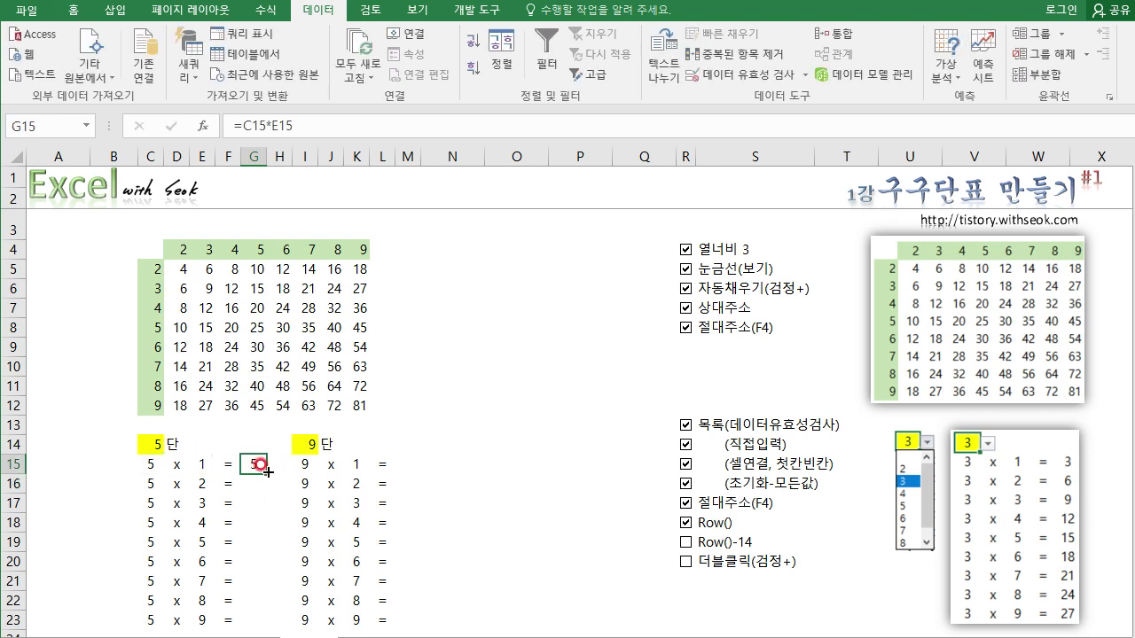
pyautogui.moveTo(266, 472); pyautogui.dragTo(264, 630)
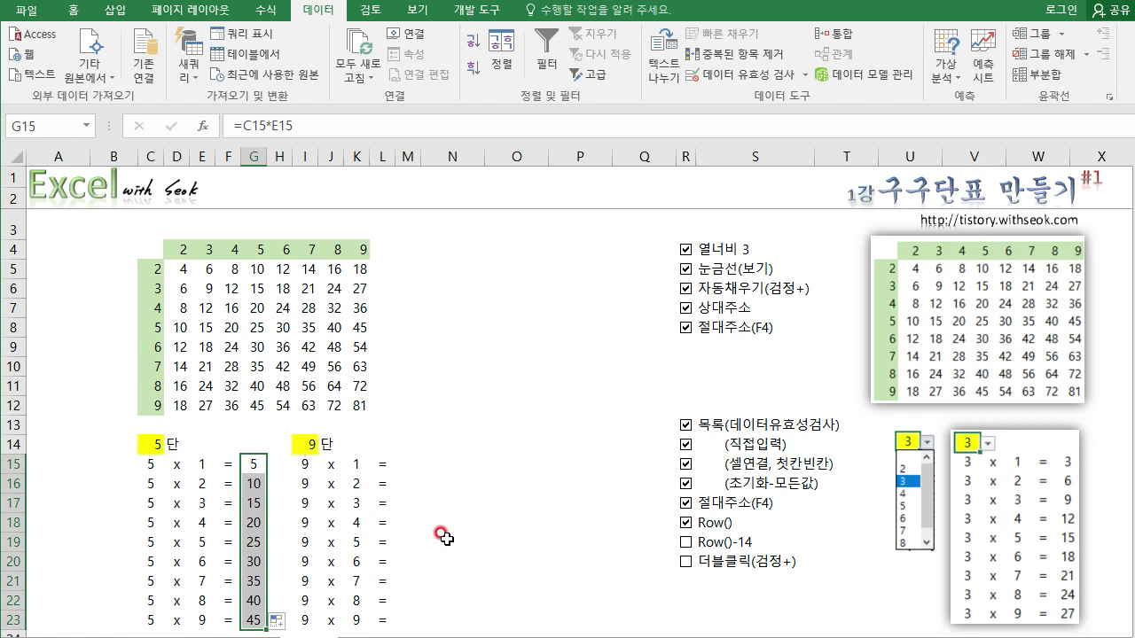
# Step: Copy the product formulas in G15:G23 to the second times table, starting at M15
pyautogui.hotkey('ctrl', 'c')
pyautogui.click(406, 464)
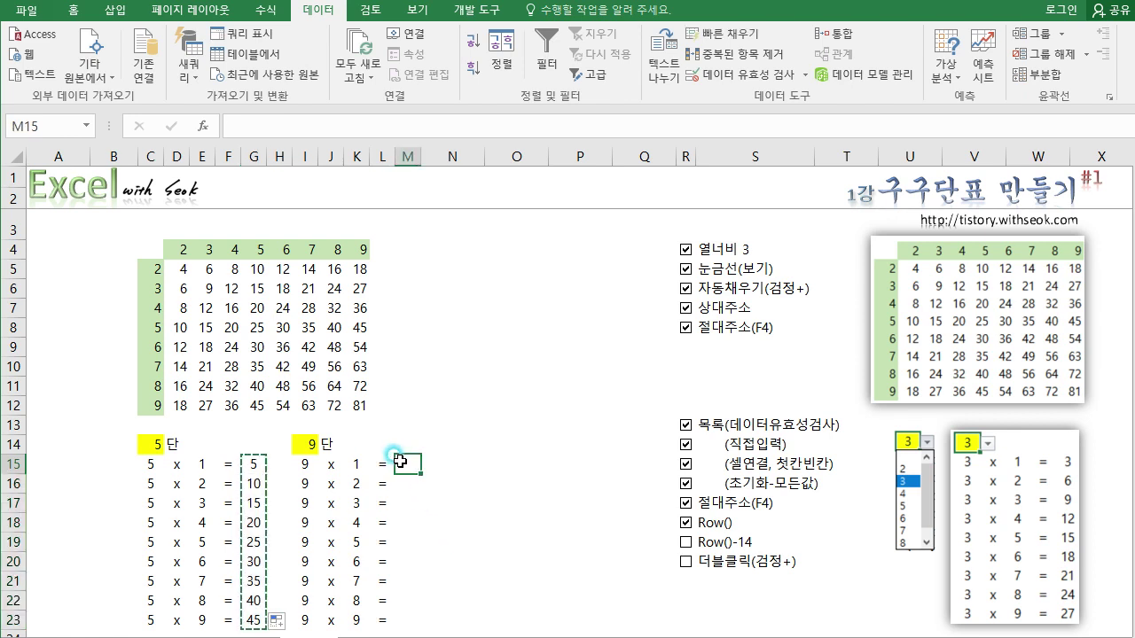
pyautogui.hotkey('ctrl', 'v')
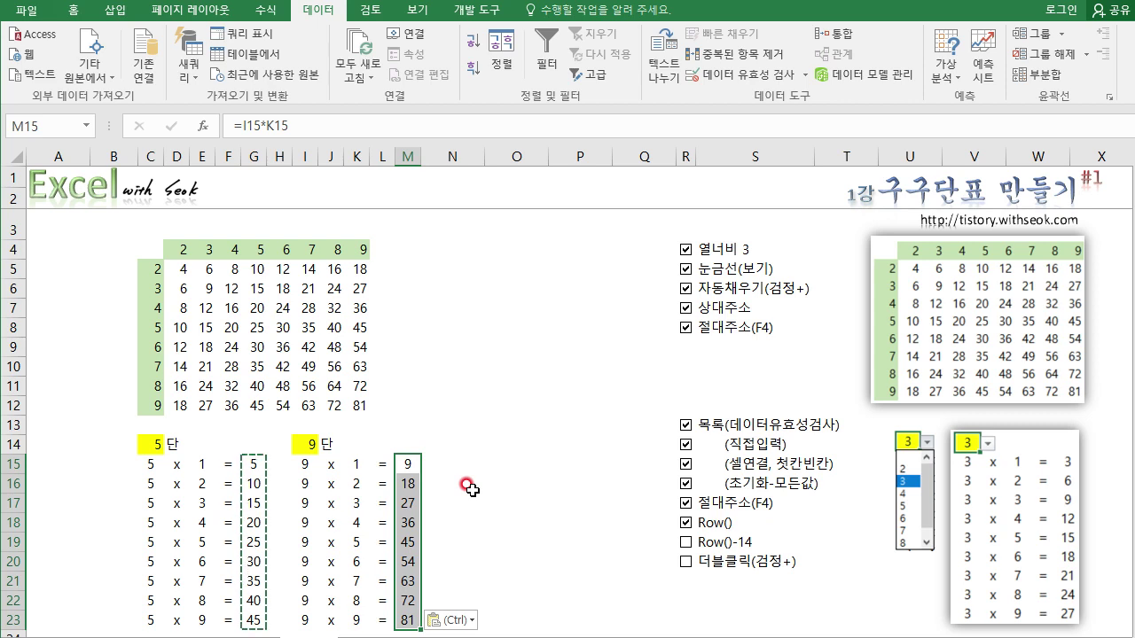
# Step: Check which cells the formula in M15 refers to, and fill it down to M23
pyautogui.click(409, 459)
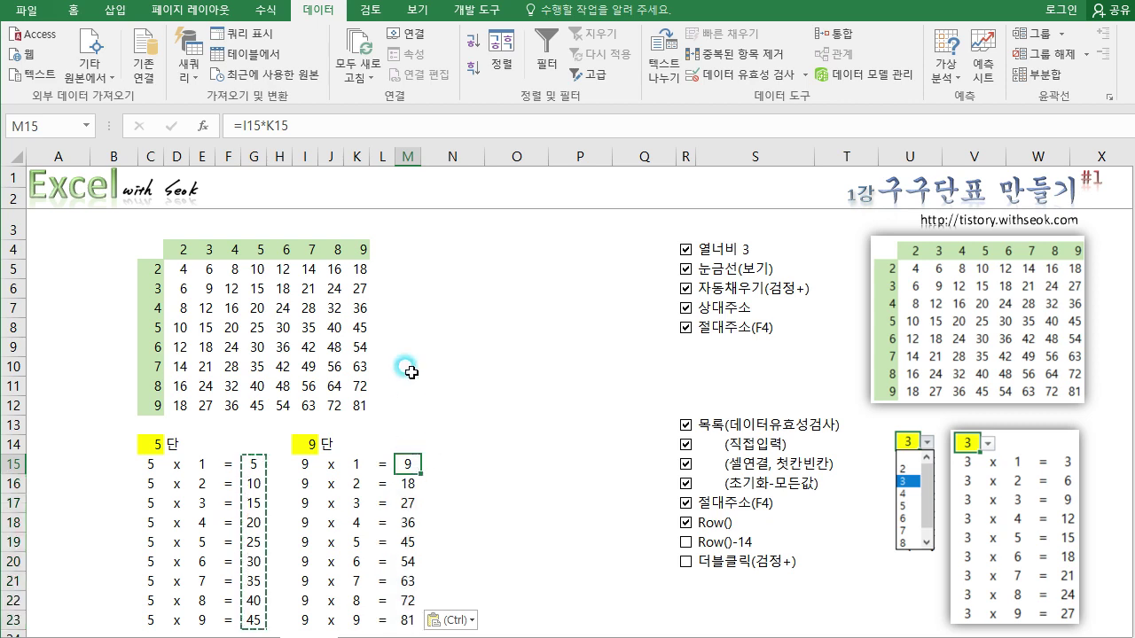
pyautogui.click(372, 126)
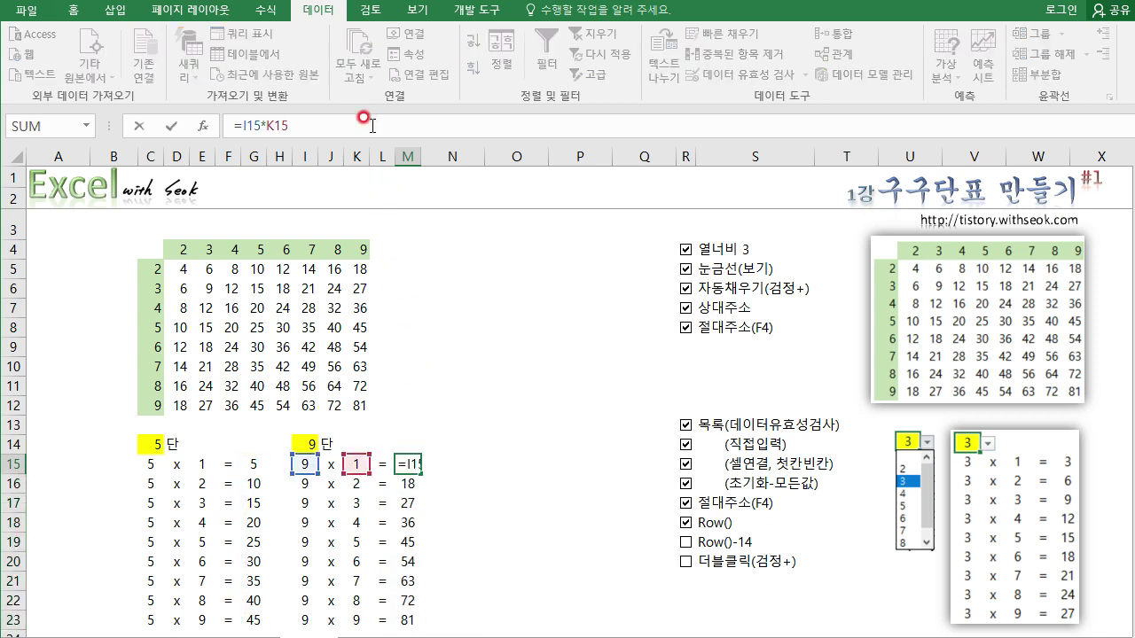
pyautogui.press('Escape')
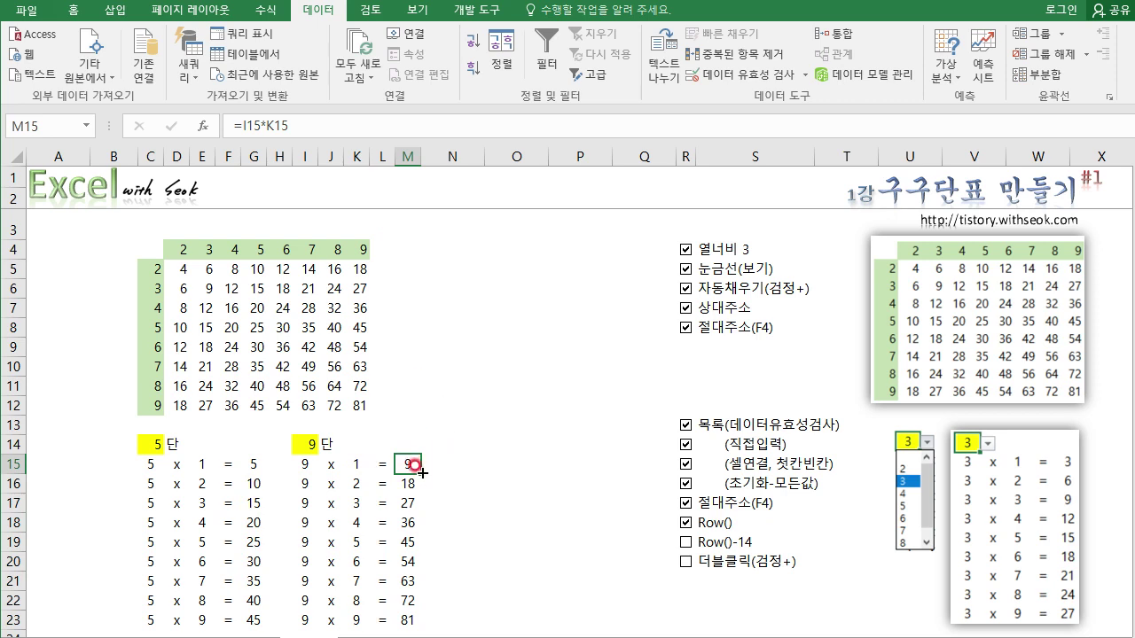
pyautogui.moveTo(422, 473); pyautogui.dragTo(419, 626)
# Step: Tick the Row()-14 item in the checklist
pyautogui.click(646, 544)
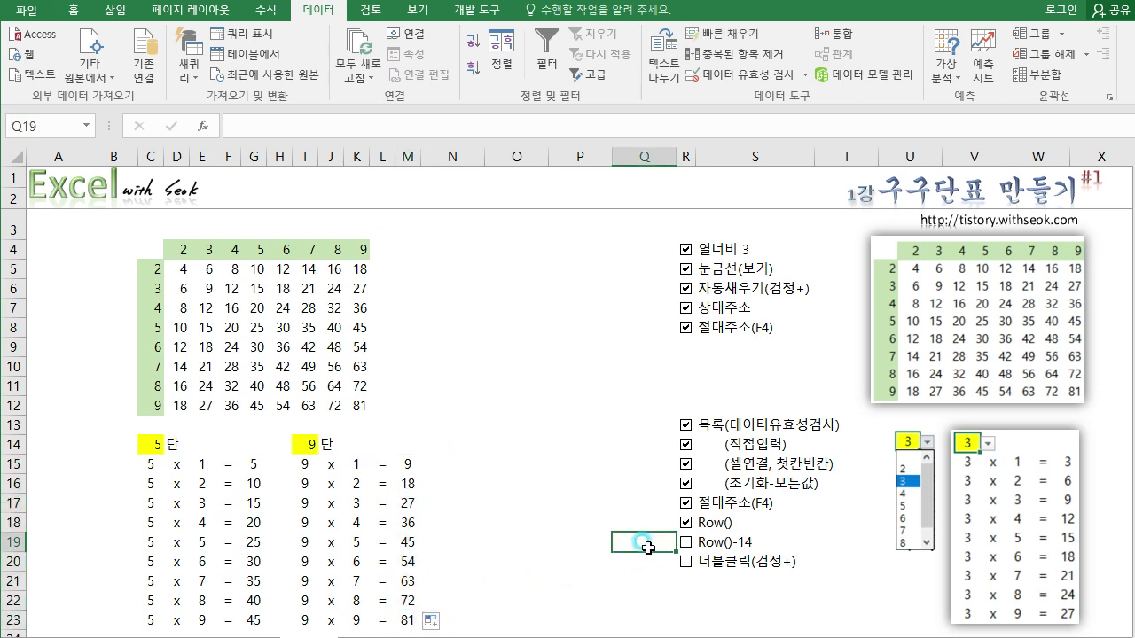
pyautogui.click(683, 543)
pyautogui.click(516, 578)
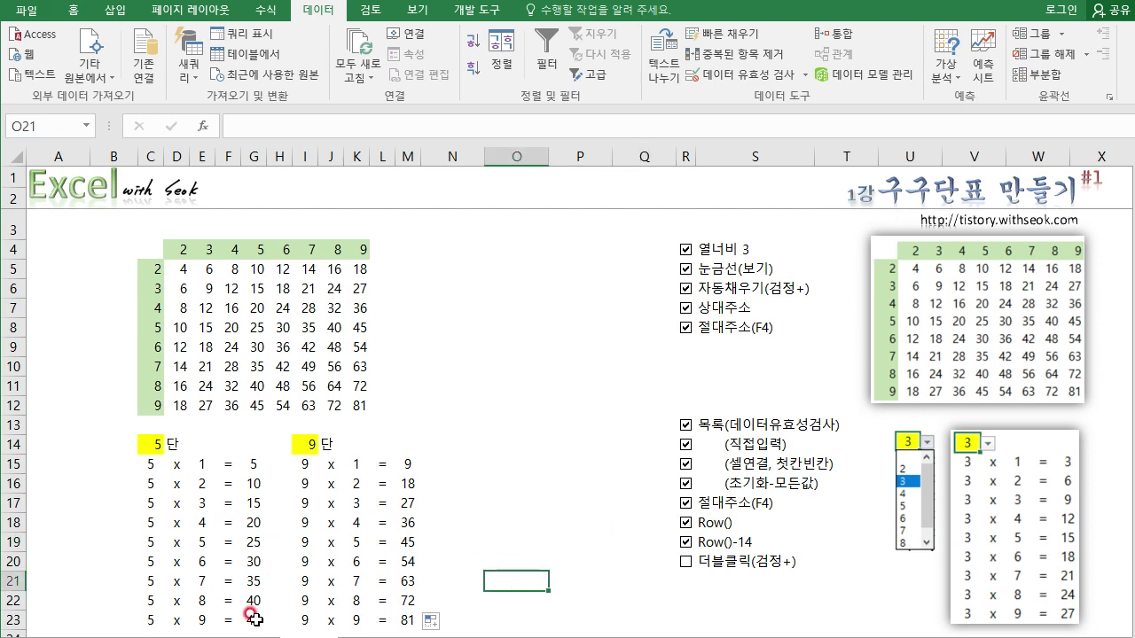
# Step: Clear the products in G16:G23 and auto-fill the G15 formula down the adjacent rows
pyautogui.moveTo(254, 618); pyautogui.dragTo(255, 484)
pyautogui.press('Delete')
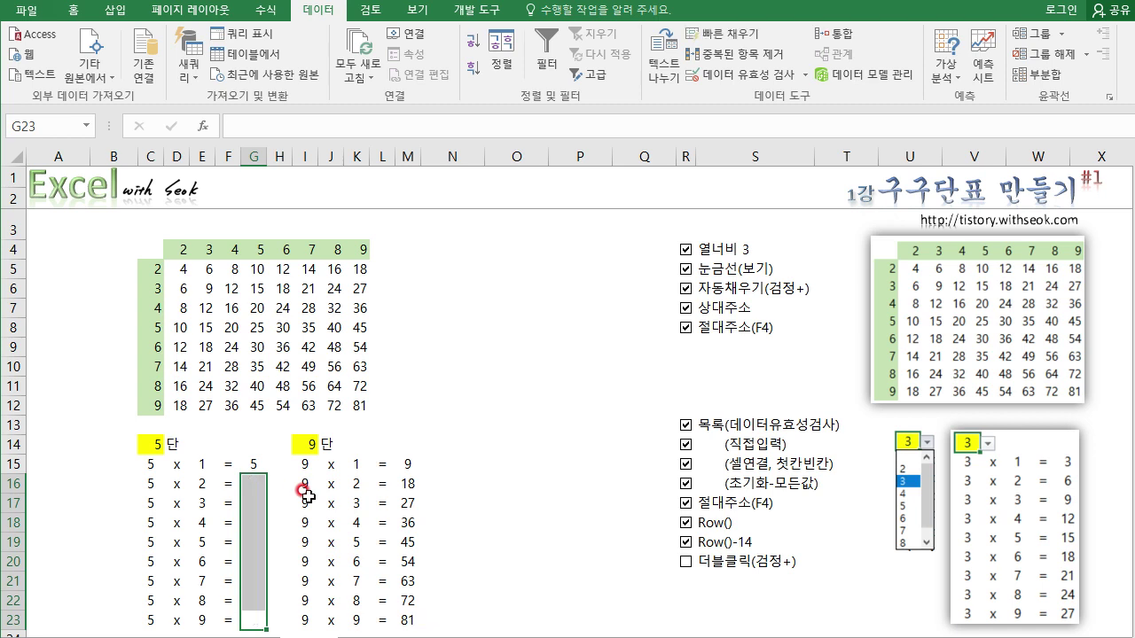
pyautogui.click(257, 461)
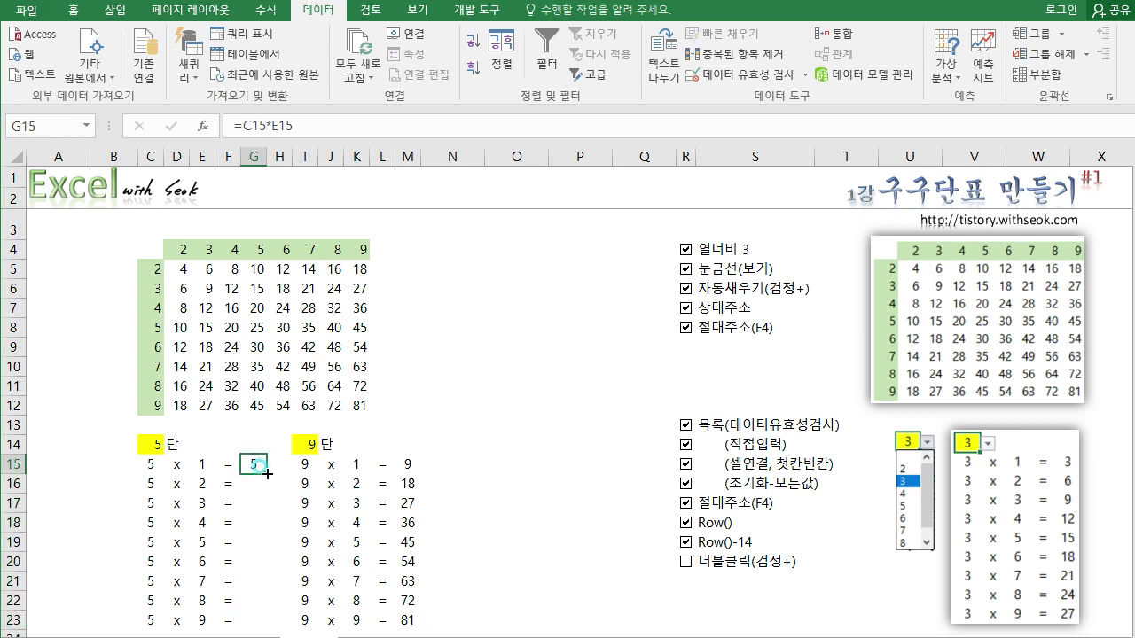
pyautogui.moveTo(266, 475)
pyautogui.mouseDown()
pyautogui.moveTo(264, 530)
pyautogui.moveTo(264, 469)
pyautogui.mouseUp()
pyautogui.doubleClick(266, 474)
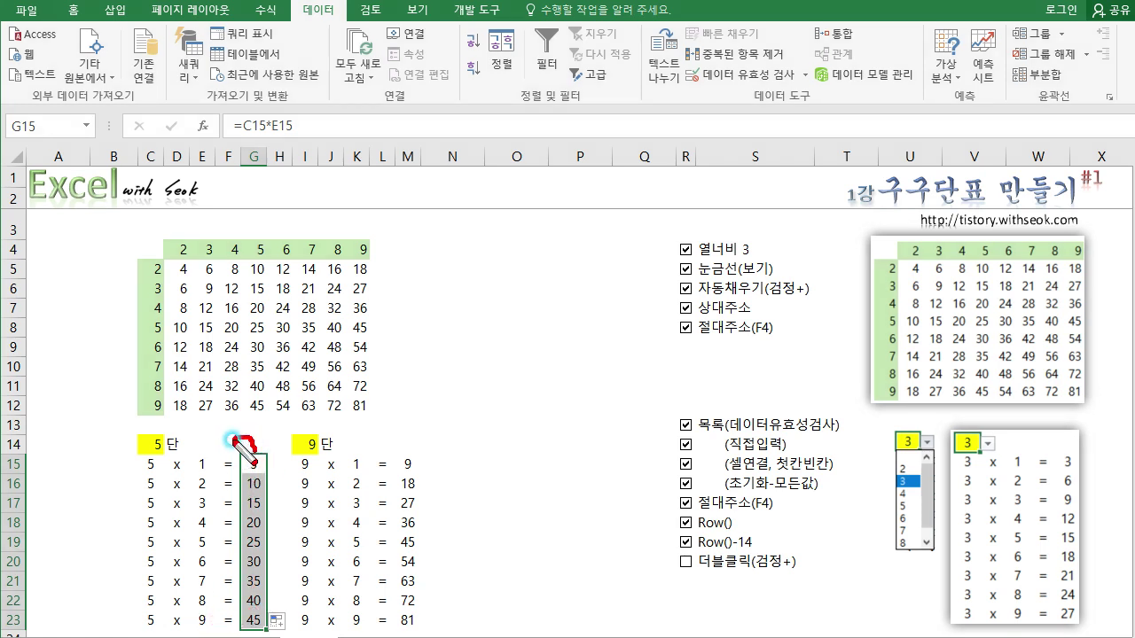
pyautogui.moveTo(232, 441); pyautogui.dragTo(216, 445)
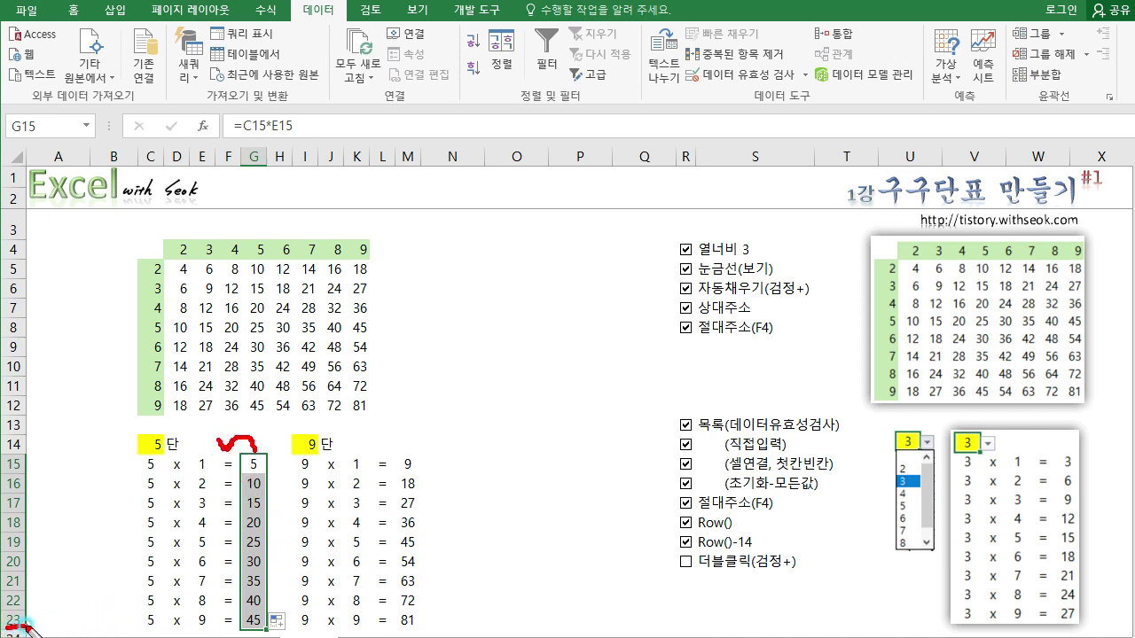
pyautogui.moveTo(235, 631); pyautogui.dragTo(274, 632)
pyautogui.press('Escape')
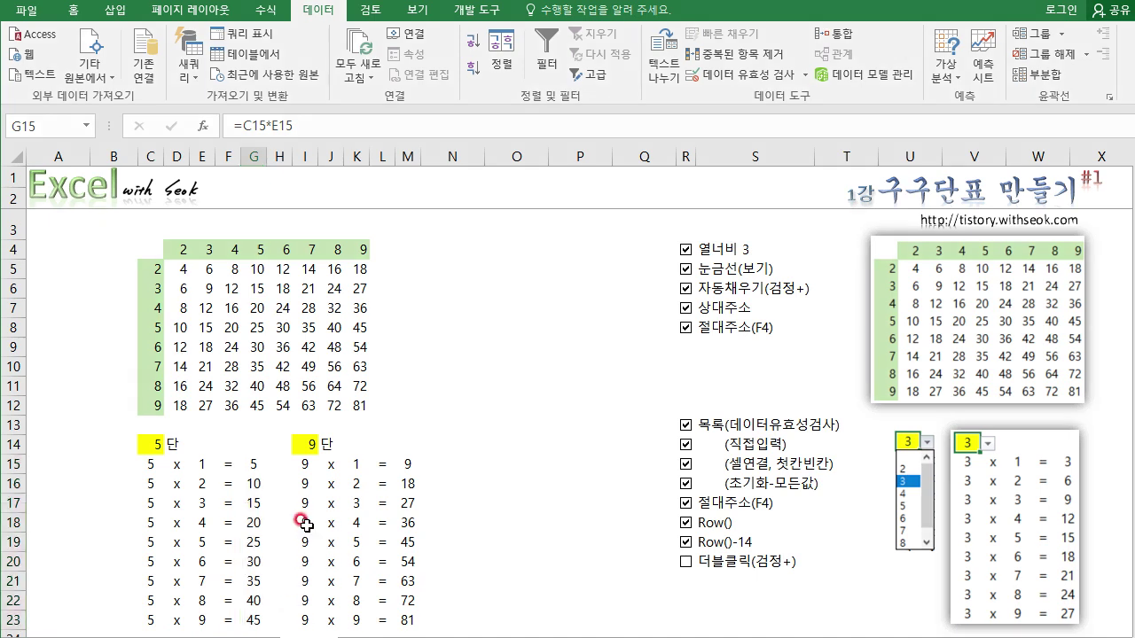
pyautogui.click(281, 523)
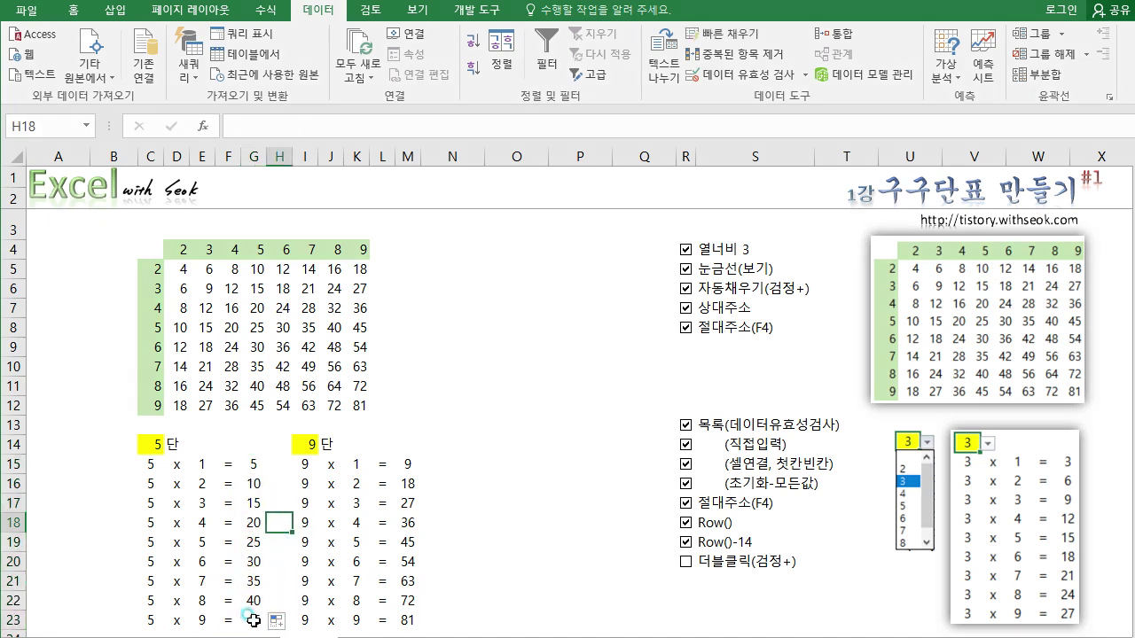
# Step: Delete the products below G15 once more and auto-fill the formula from G15 down to G23
pyautogui.moveTo(252, 621); pyautogui.dragTo(251, 474)
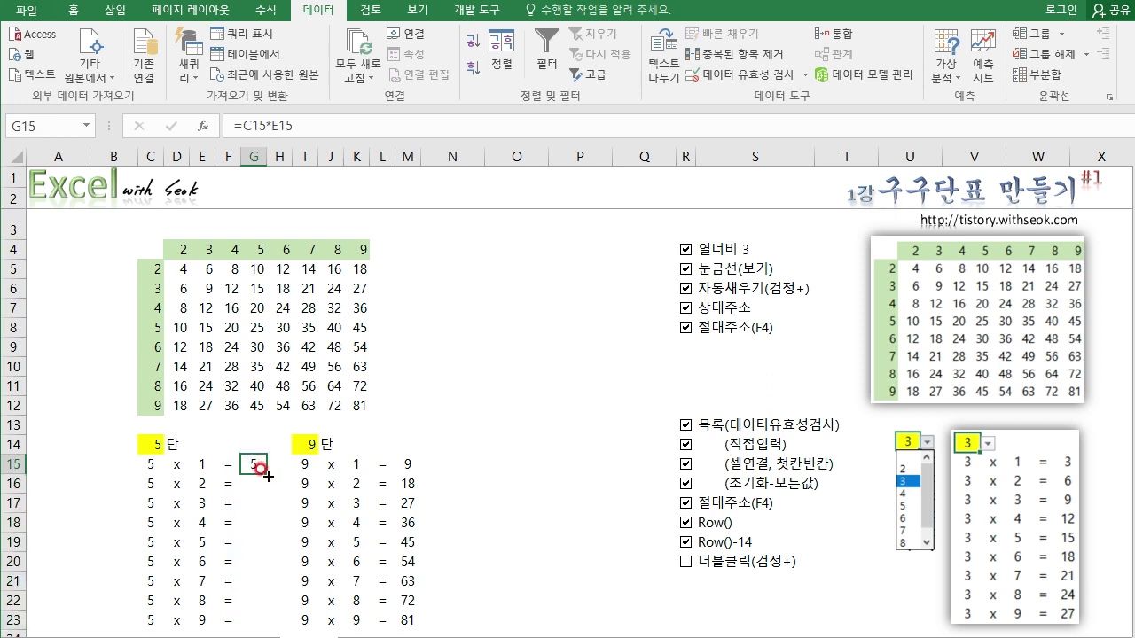
pyautogui.doubleClick(266, 475)
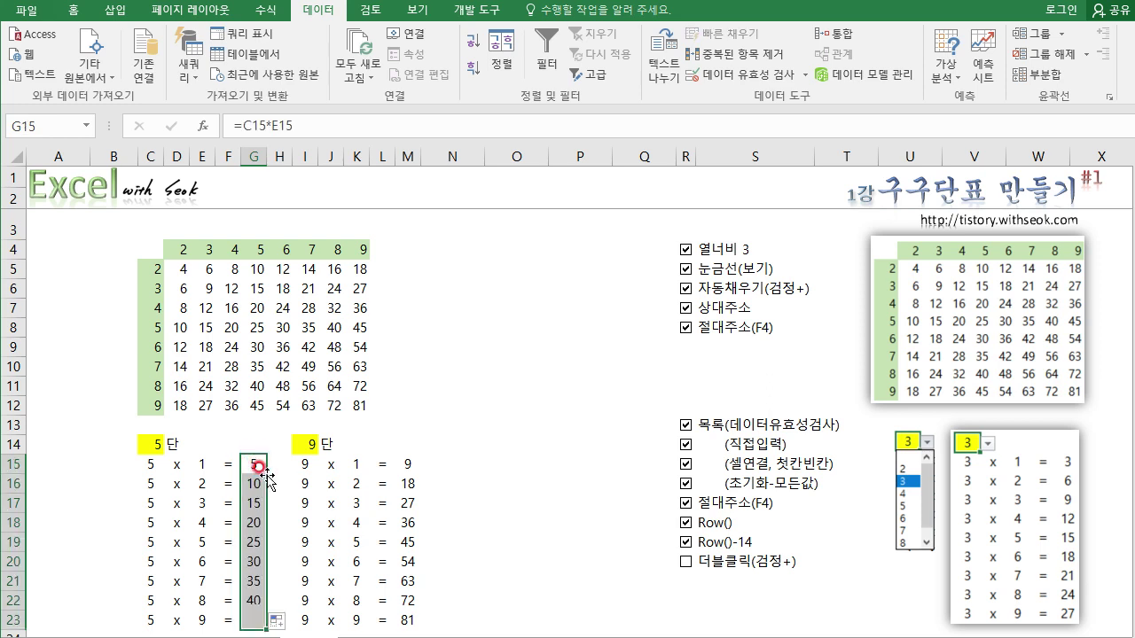
pyautogui.click(282, 481)
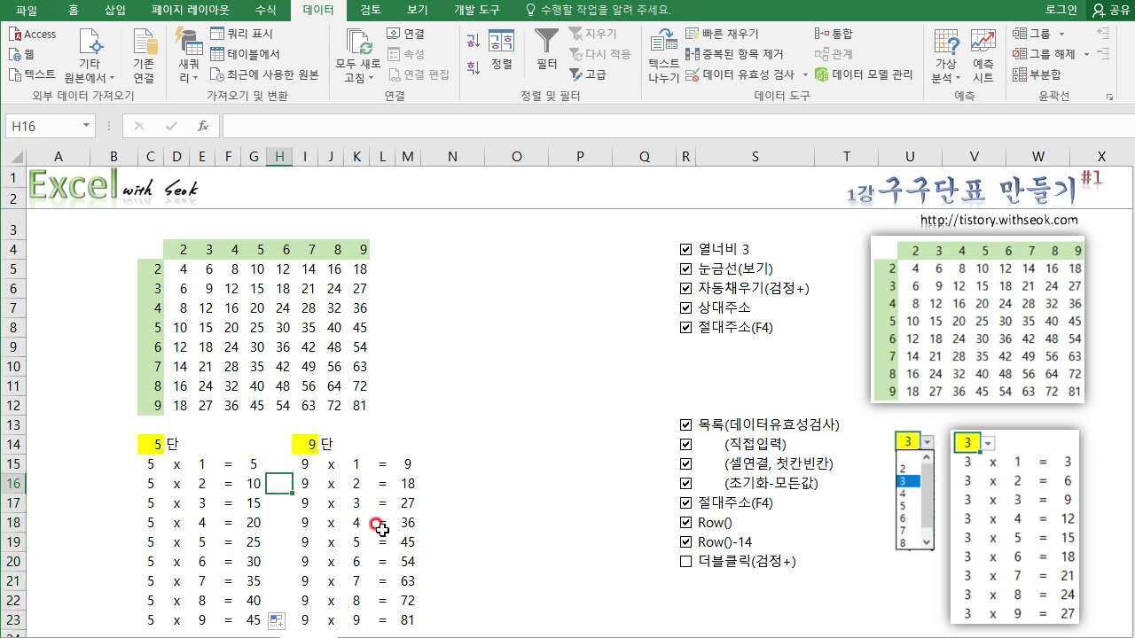
# Step: Clear M18:M23 and auto-fill the formulas in M15:M17 down to M23
pyautogui.click(403, 531)
pyautogui.moveTo(403, 531); pyautogui.dragTo(407, 617)
pyautogui.press('Delete')
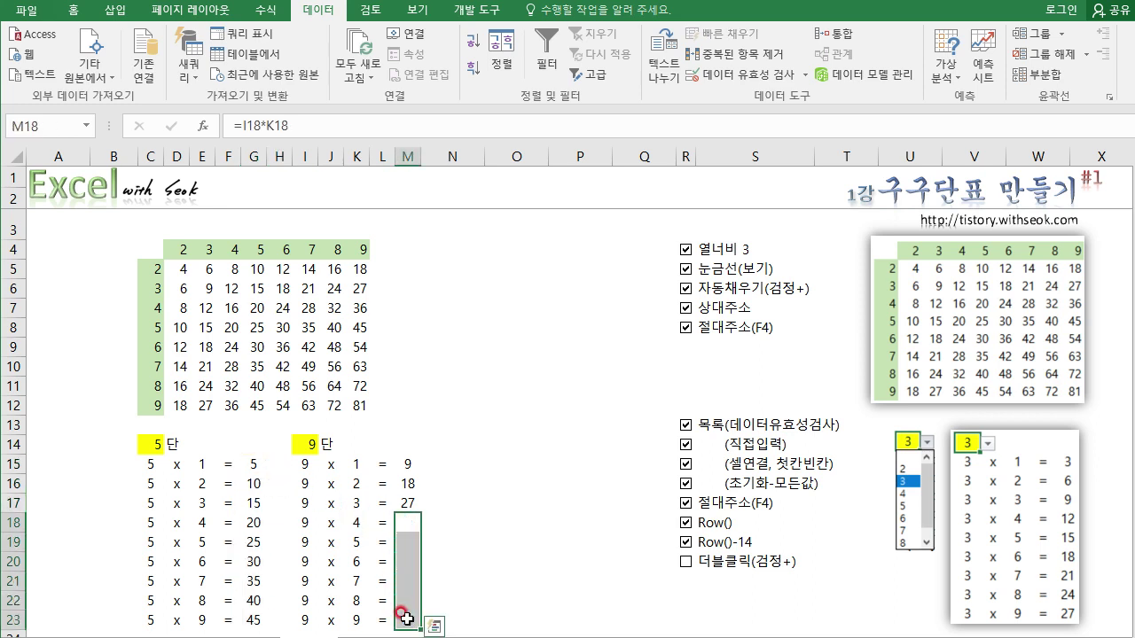
pyautogui.moveTo(405, 463); pyautogui.dragTo(417, 504)
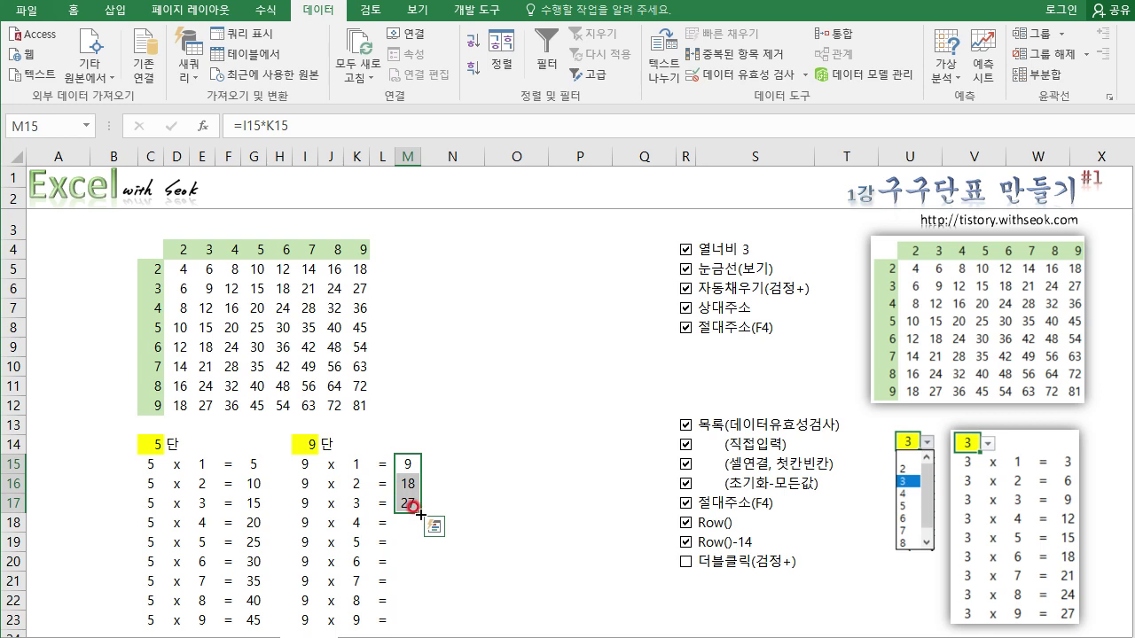
pyautogui.doubleClick(419, 512)
# Step: Tick the 더블클릭(검정+) item in the checklist
pyautogui.click(477, 537)
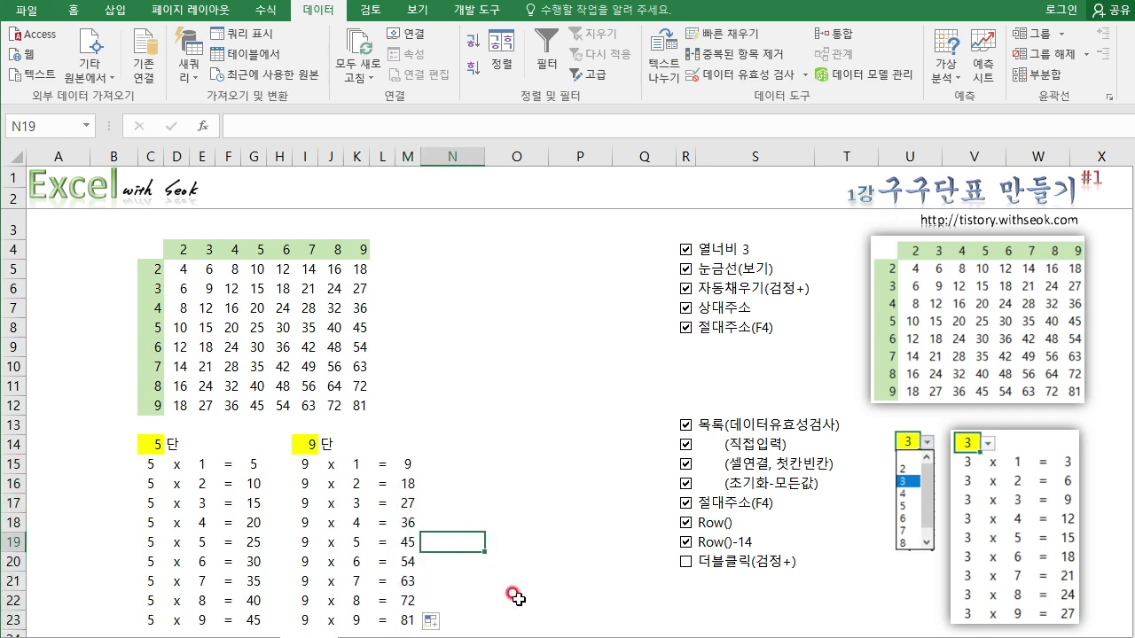
pyautogui.click(685, 562)
pyautogui.click(572, 574)
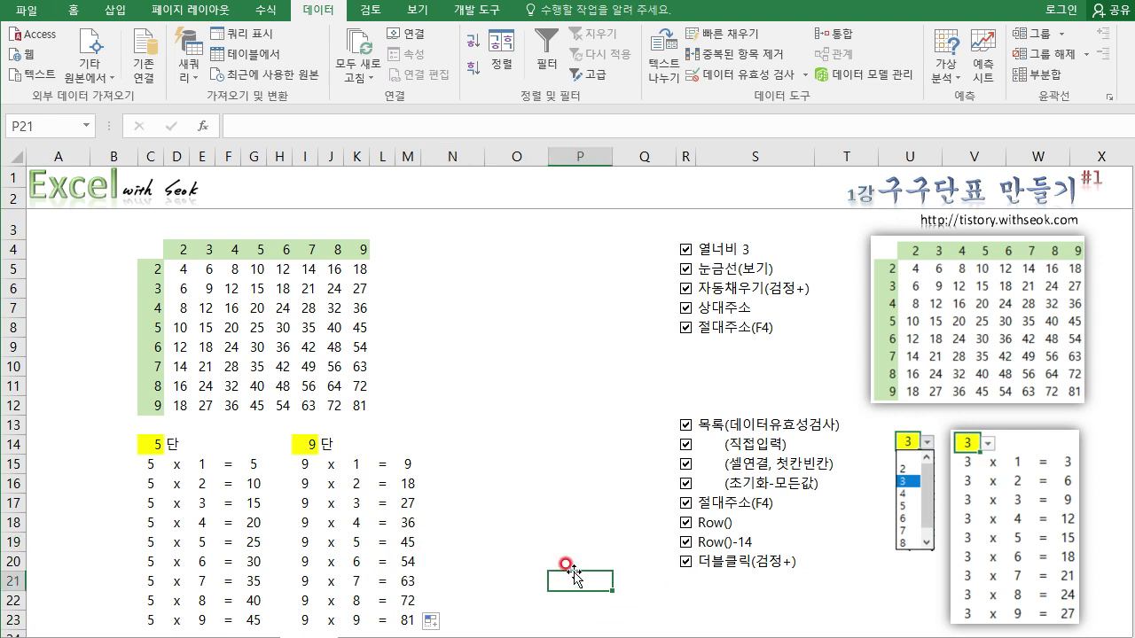
# Step: Choose 7 from the drop-down list in C14 and 4 from the one in I14
pyautogui.click(157, 443)
pyautogui.click(172, 445)
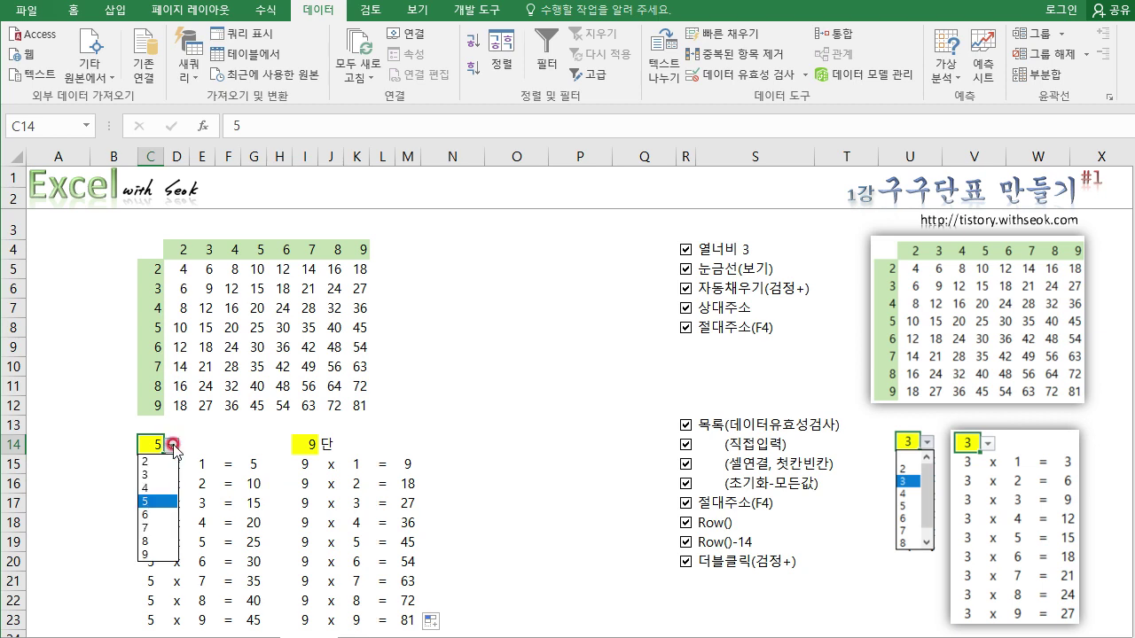
pyautogui.click(166, 530)
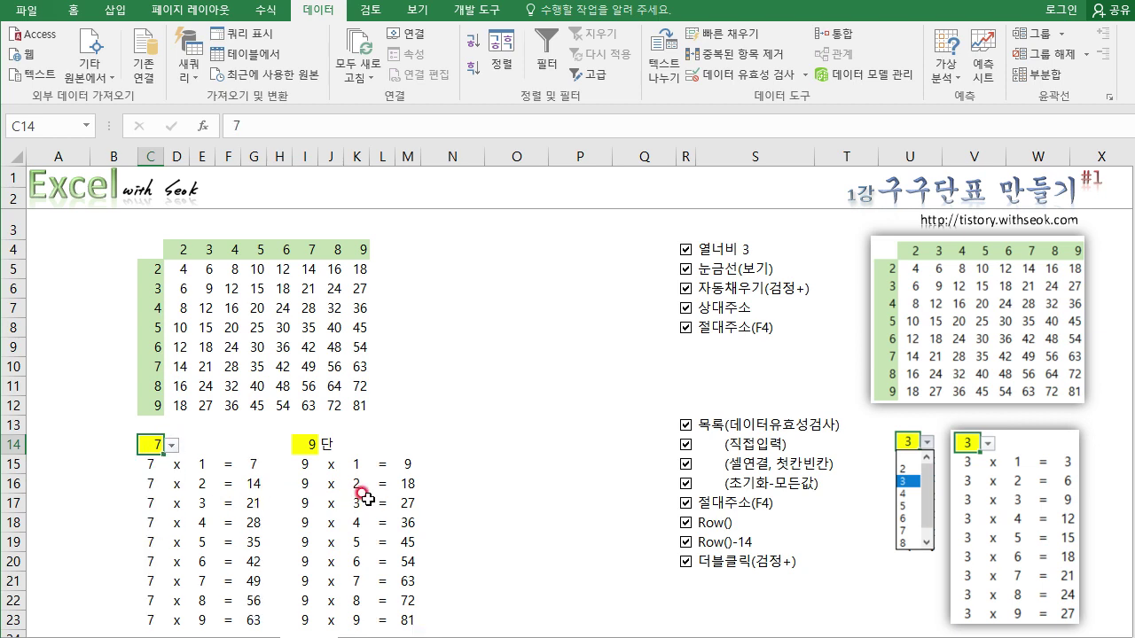
pyautogui.click(308, 443)
pyautogui.click(326, 445)
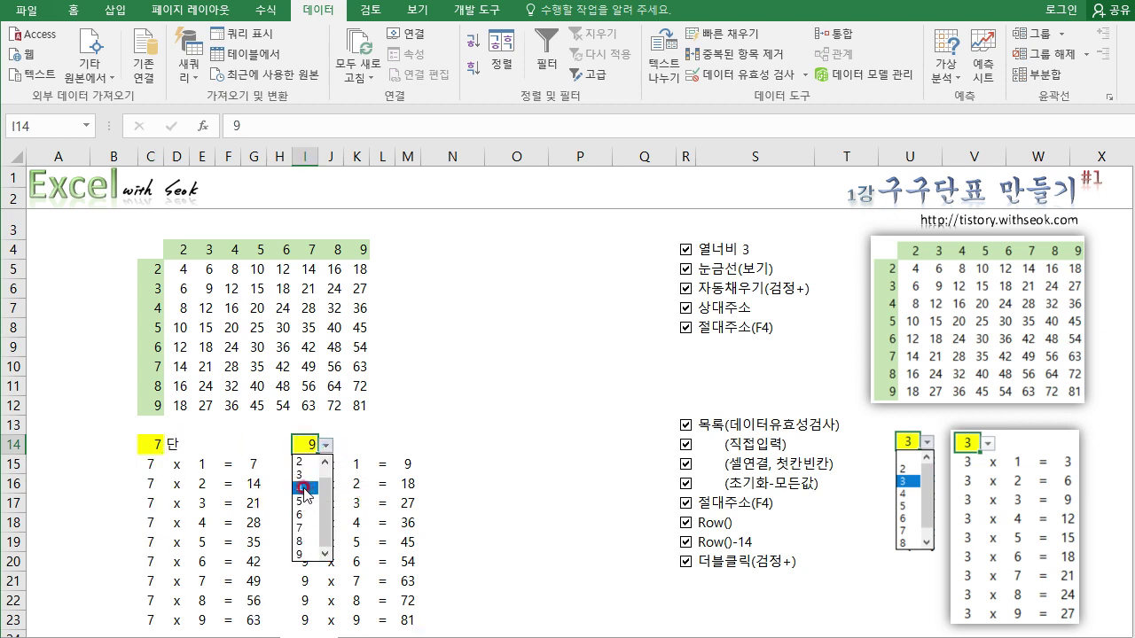
pyautogui.click(312, 492)
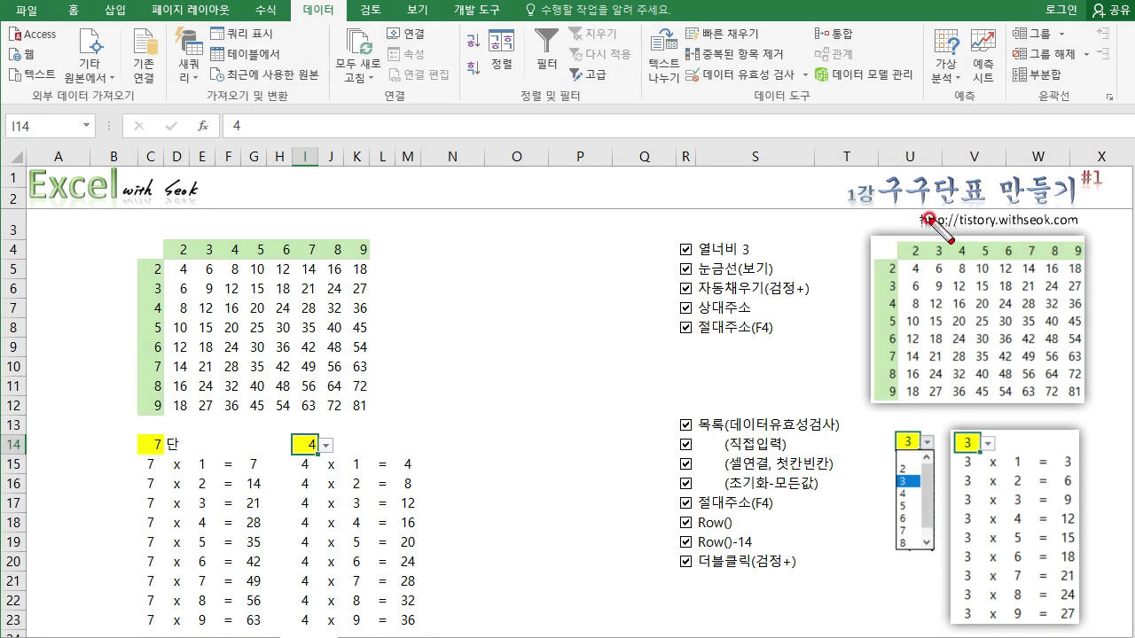
pyautogui.moveTo(990, 210)
pyautogui.mouseDown()
pyautogui.moveTo(891, 181)
pyautogui.moveTo(1055, 173)
pyautogui.moveTo(1002, 213)
pyautogui.mouseUp()
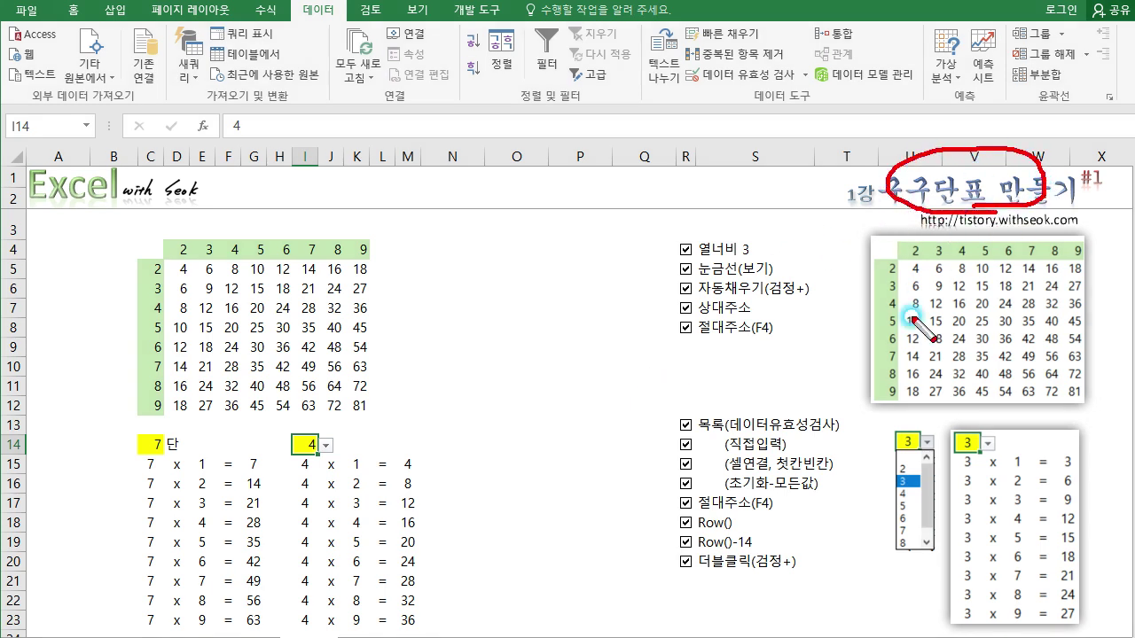
pyautogui.moveTo(798, 340)
pyautogui.mouseDown()
pyautogui.moveTo(772, 341)
pyautogui.moveTo(663, 252)
pyautogui.moveTo(793, 284)
pyautogui.moveTo(802, 334)
pyautogui.mouseUp()
pyautogui.moveTo(1010, 385)
pyautogui.mouseDown()
pyautogui.moveTo(945, 243)
pyautogui.moveTo(1011, 364)
pyautogui.moveTo(977, 389)
pyautogui.mouseUp()
pyautogui.moveTo(829, 539)
pyautogui.mouseDown()
pyautogui.moveTo(744, 585)
pyautogui.moveTo(669, 394)
pyautogui.moveTo(834, 472)
pyautogui.moveTo(821, 533)
pyautogui.mouseUp()
pyautogui.moveTo(906, 550)
pyautogui.mouseDown()
pyautogui.moveTo(882, 423)
pyautogui.moveTo(926, 427)
pyautogui.mouseUp()
pyautogui.moveTo(1051, 559)
pyautogui.mouseDown()
pyautogui.moveTo(1032, 602)
pyautogui.moveTo(971, 585)
pyautogui.moveTo(966, 443)
pyautogui.moveTo(1053, 458)
pyautogui.moveTo(1042, 612)
pyautogui.mouseUp()
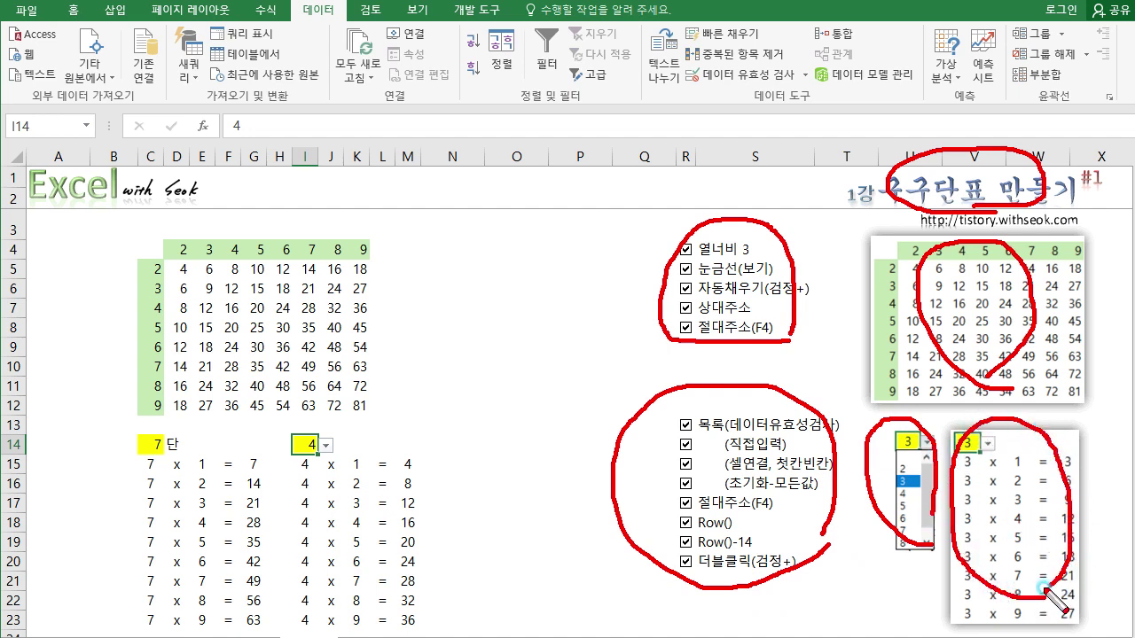
pyautogui.press('Escape')
pyautogui.click(856, 517)
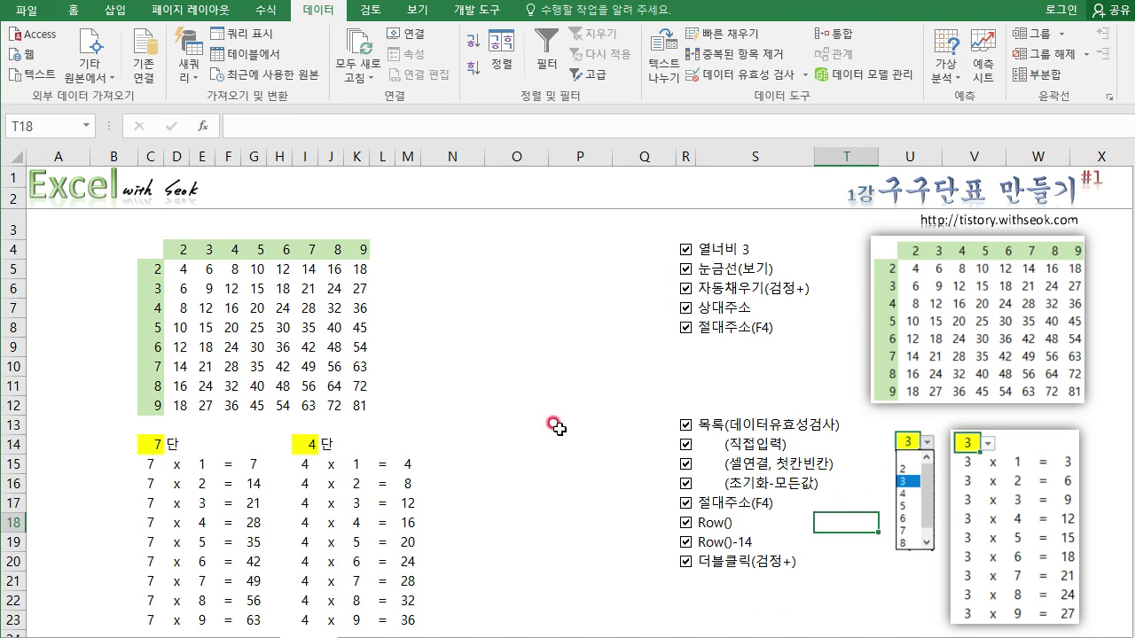
pyautogui.click(580, 422)
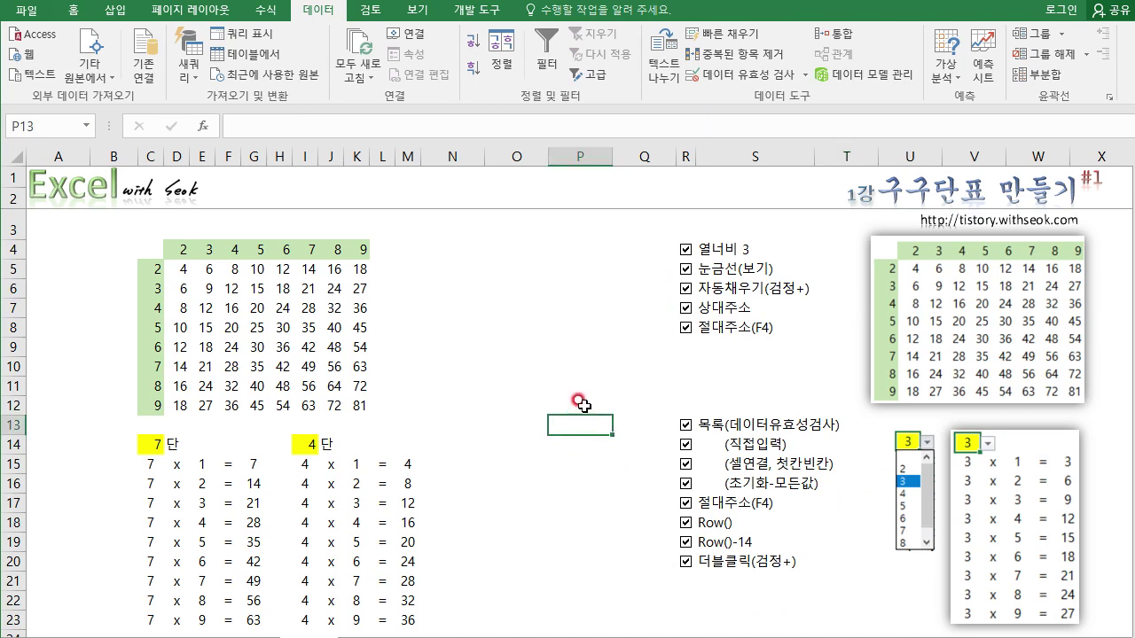